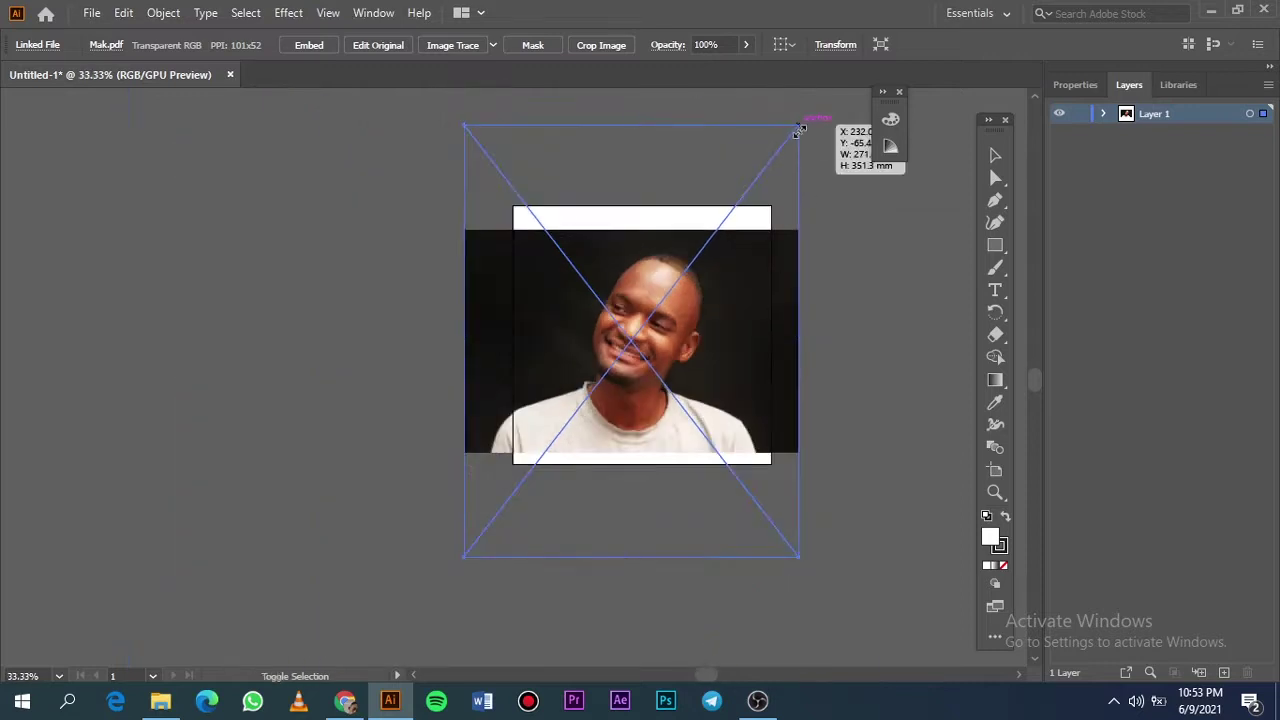
Step: Resize the reference photo to the artboard, lower its opacity, and lock Layer 1
{"action": "left_click_drag", "start_coordinate": [790, 185], "coordinate": [610, 305]}
{"action": "left_click", "coordinate": [746, 44]}
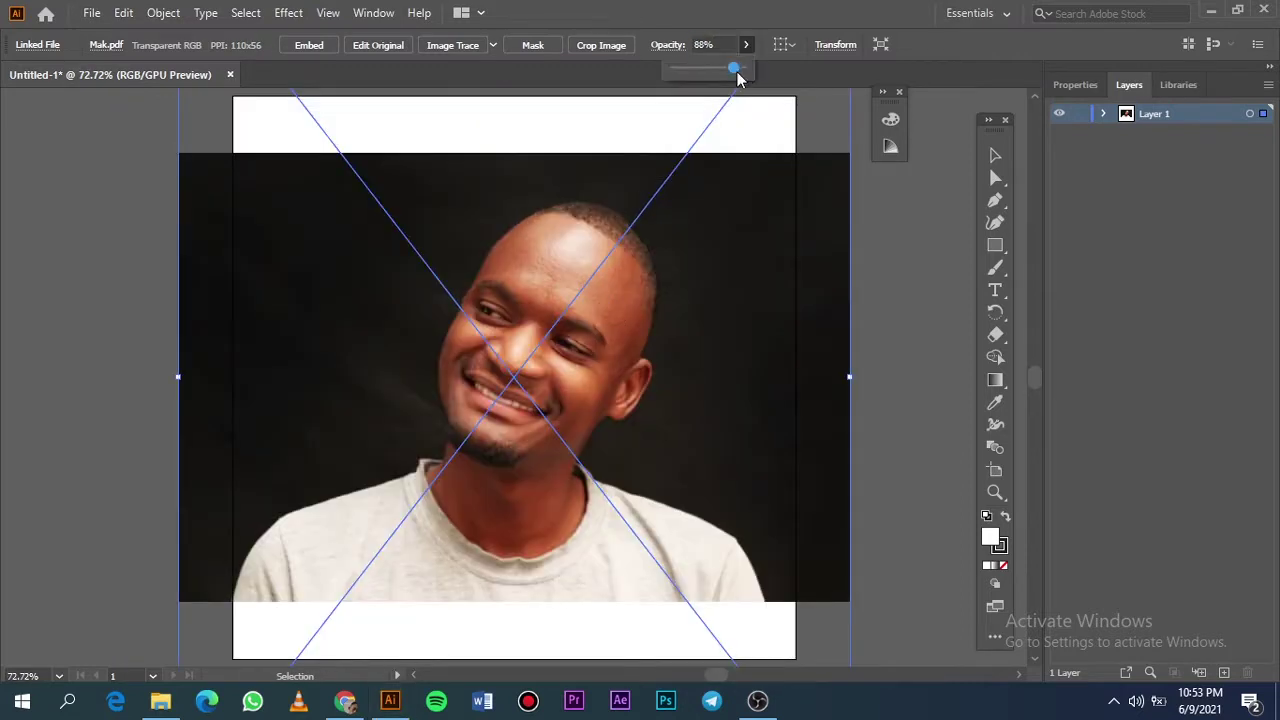
{"action": "left_click_drag", "start_coordinate": [747, 68], "coordinate": [734, 70]}
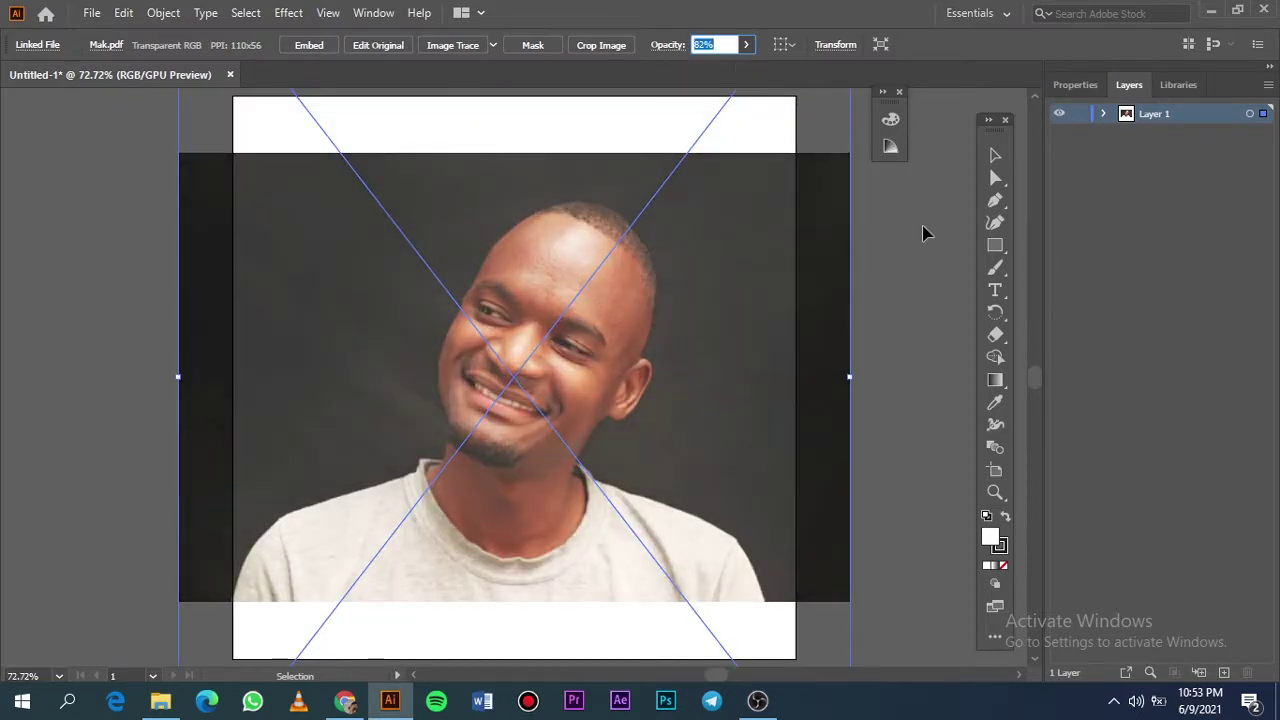
{"action": "left_click", "coordinate": [925, 231]}
{"action": "left_click", "coordinate": [1079, 113]}
Step: On a new Layer 2, draw a black (000000) ellipse with no stroke above the artboard
{"action": "left_click", "coordinate": [1224, 672]}
{"action": "scroll", "coordinate": [705, 234], "scroll_direction": "up", "scroll_amount": 2}
{"action": "key", "text": "l"}
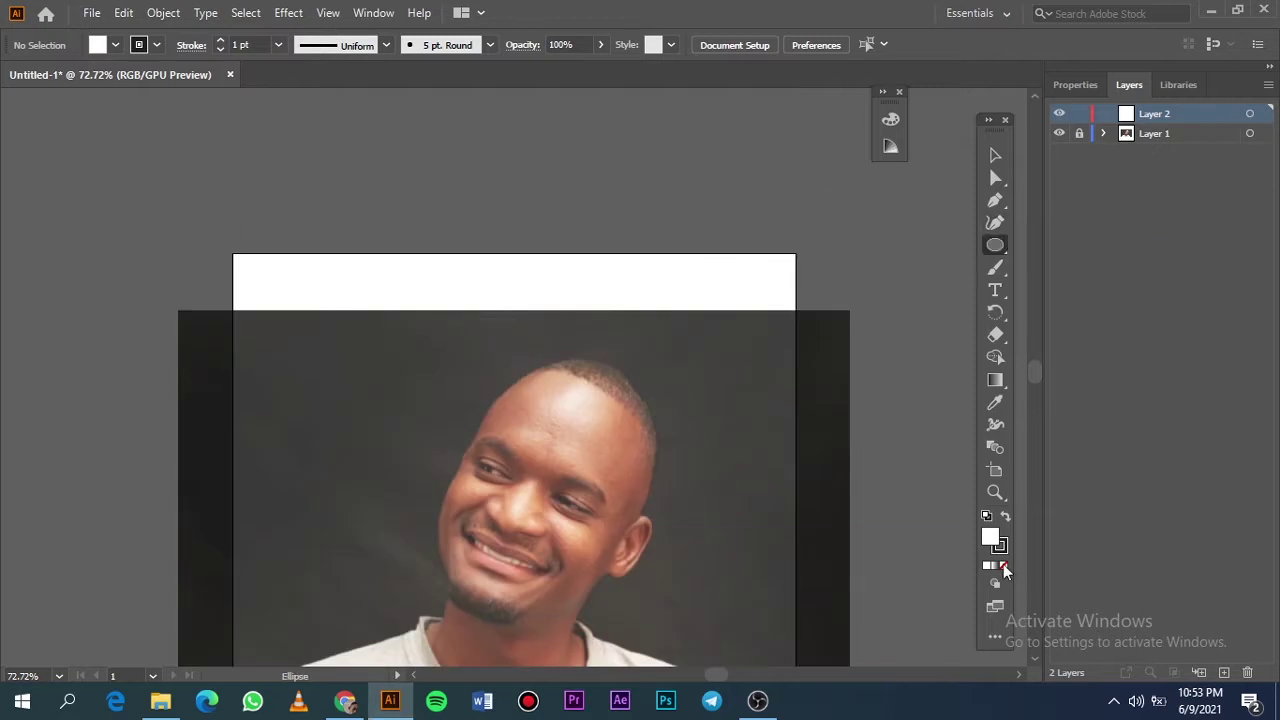
{"action": "left_click", "coordinate": [1003, 564]}
{"action": "double_click", "coordinate": [990, 537]}
{"action": "type", "text": "000000"}
{"action": "left_click", "coordinate": [1180, 106]}
{"action": "mouse_move", "coordinate": [236, 198]}
{"action": "left_mouse_down"}
{"action": "mouse_move", "coordinate": [726, 161]}
{"action": "mouse_move", "coordinate": [794, 206]}
{"action": "left_mouse_up"}
Step: Make a first attempt at saving the black ellipse as an art brush
{"action": "scroll", "coordinate": [794, 206], "scroll_direction": "up", "scroll_amount": 10}
{"action": "left_click", "coordinate": [491, 46]}
{"action": "left_click", "coordinate": [443, 190]}
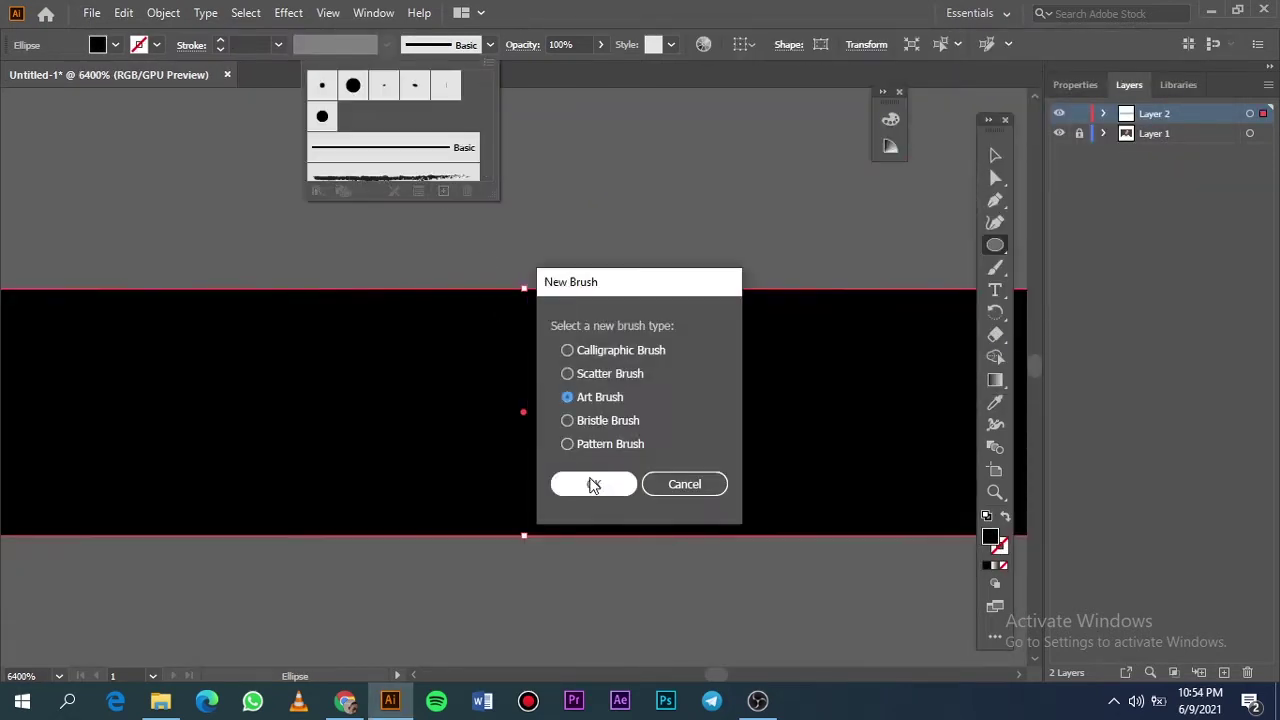
{"action": "left_click", "coordinate": [594, 484]}
{"action": "key", "text": "Return"}
{"action": "key", "text": "b"}
Step: Flatten the black ellipse by dragging its top edge down
{"action": "scroll", "coordinate": [595, 316], "scroll_direction": "down", "scroll_amount": 5}
{"action": "scroll", "coordinate": [595, 316], "scroll_direction": "down", "scroll_amount": 5}
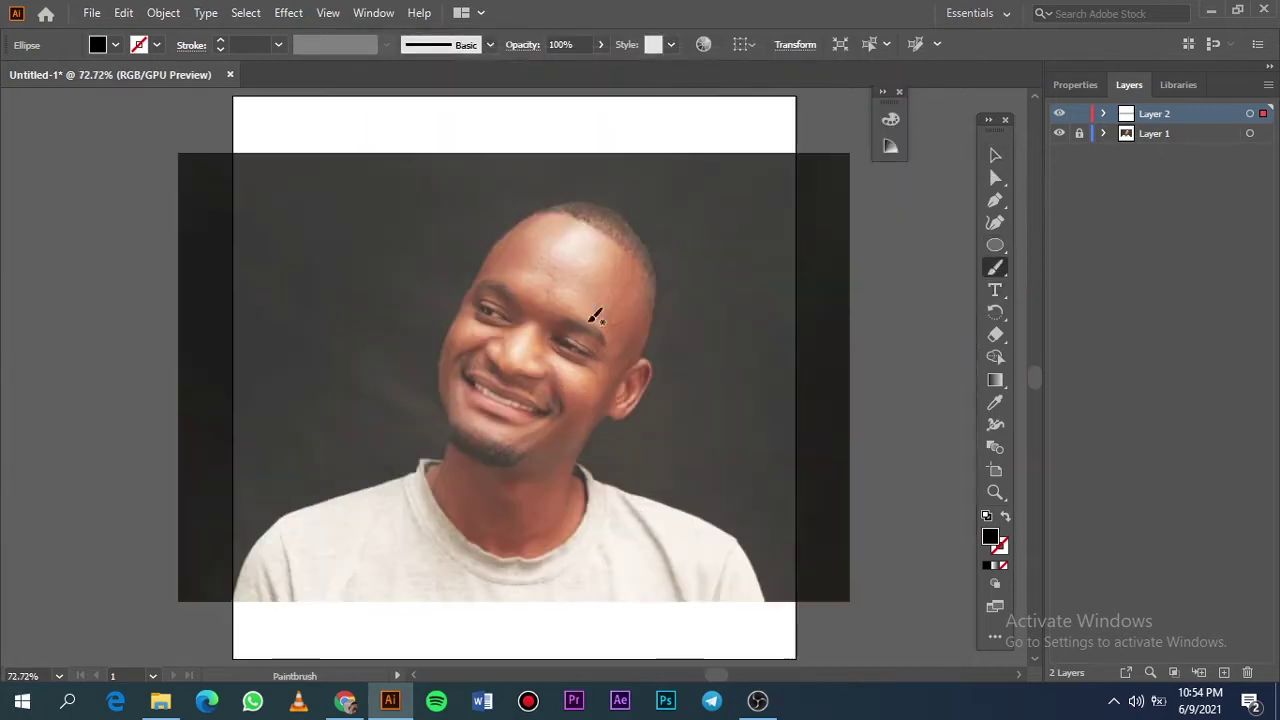
{"action": "scroll", "coordinate": [606, 320], "scroll_direction": "up", "scroll_amount": 3}
{"action": "left_click", "coordinate": [995, 155]}
{"action": "scroll", "coordinate": [526, 249], "scroll_direction": "up", "scroll_amount": 5}
{"action": "scroll", "coordinate": [630, 240], "scroll_direction": "up", "scroll_amount": 2}
{"action": "left_click", "coordinate": [630, 240]}
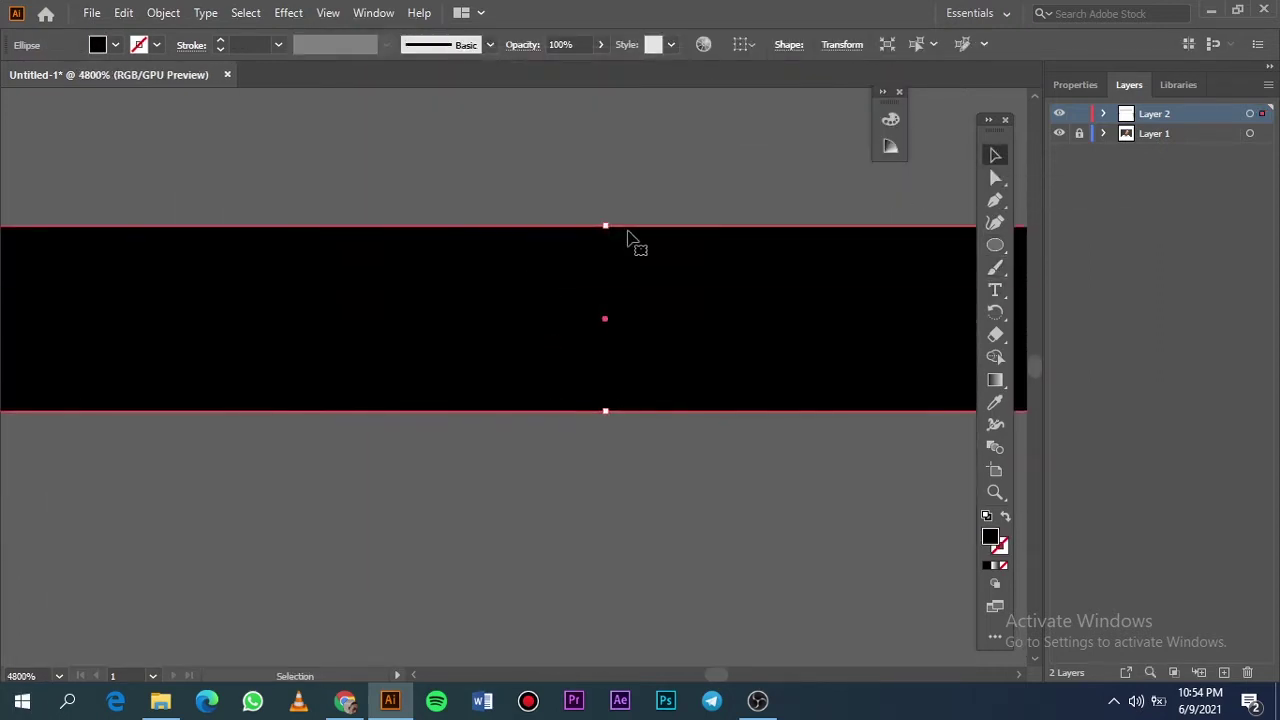
{"action": "left_click_drag", "start_coordinate": [630, 240], "coordinate": [630, 298]}
Step: Save the flattened ellipse as a new Art Brush
{"action": "left_click", "coordinate": [491, 46]}
{"action": "left_click", "coordinate": [443, 190]}
{"action": "left_click", "coordinate": [601, 401]}
{"action": "left_click", "coordinate": [594, 484]}
{"action": "left_click", "coordinate": [771, 594]}
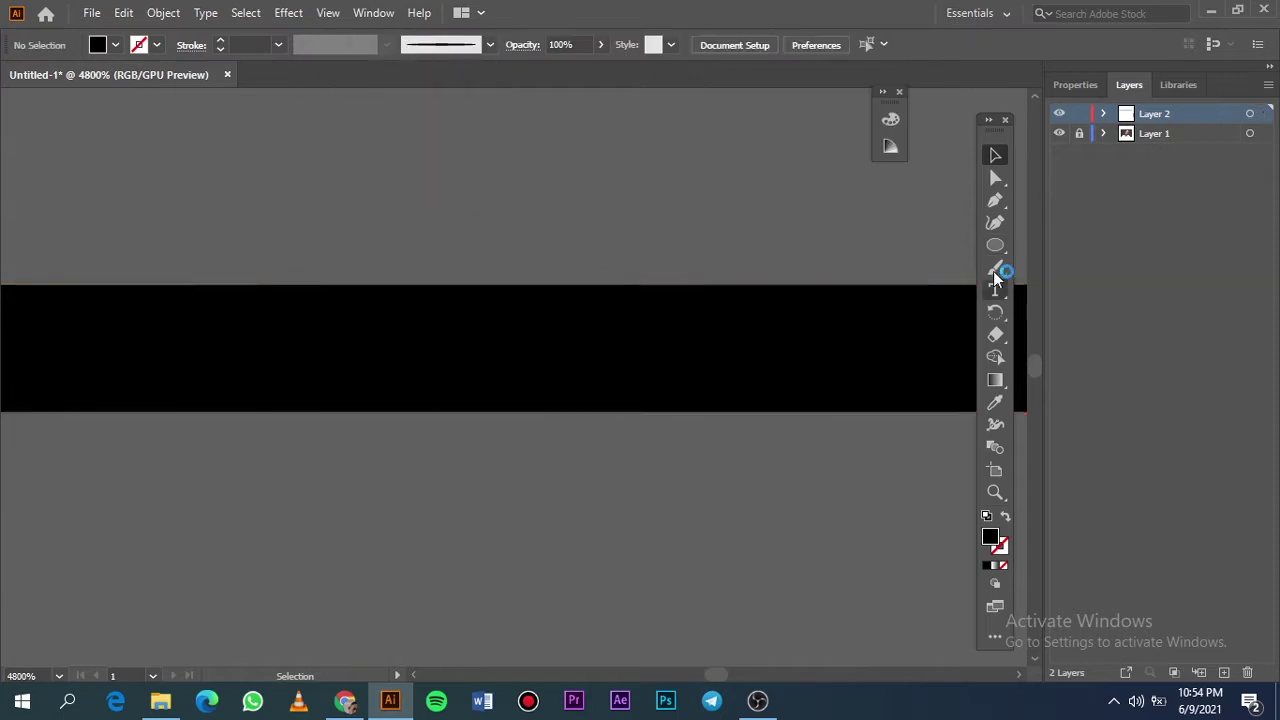
{"action": "left_click", "coordinate": [995, 268]}
Step: Test the brush, then trace the left side of the head and the cheek
{"action": "scroll", "coordinate": [871, 306], "scroll_direction": "down", "scroll_amount": 10}
{"action": "left_click_drag", "start_coordinate": [905, 225], "coordinate": [895, 368]}
{"action": "scroll", "coordinate": [511, 313], "scroll_direction": "up", "scroll_amount": 2}
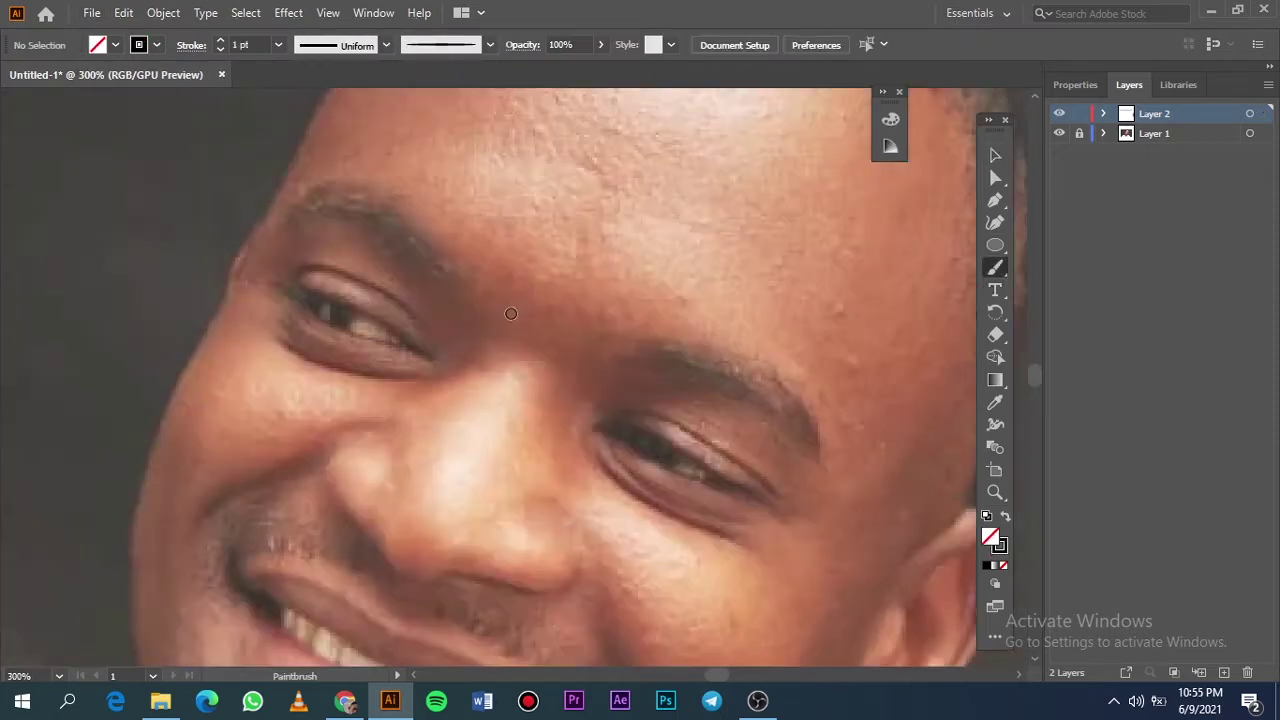
{"action": "scroll", "coordinate": [511, 313], "scroll_direction": "down", "scroll_amount": 2}
{"action": "scroll", "coordinate": [429, 234], "scroll_direction": "up", "scroll_amount": 1}
{"action": "scroll", "coordinate": [537, 168], "scroll_direction": "up", "scroll_amount": 1}
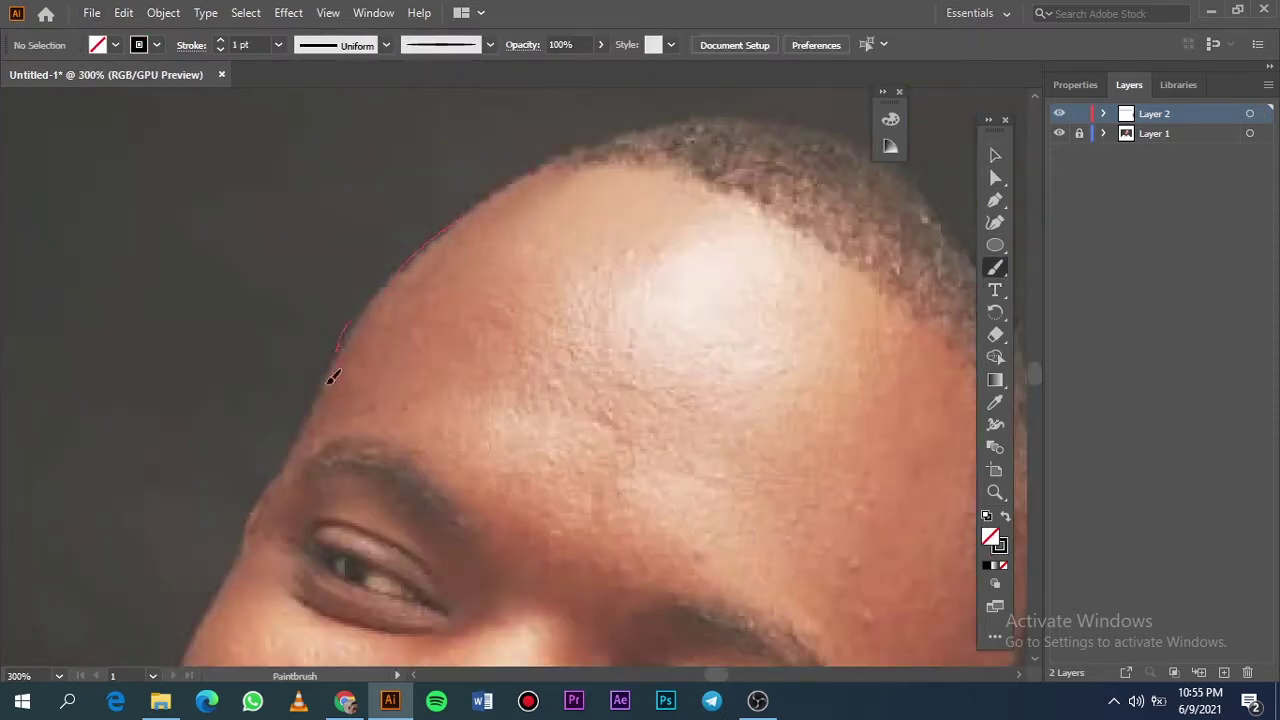
{"action": "left_click_drag", "start_coordinate": [333, 376], "coordinate": [270, 510]}
{"action": "left_click_drag", "start_coordinate": [520, 175], "coordinate": [548, 166]}
{"action": "left_click_drag", "start_coordinate": [256, 525], "coordinate": [216, 602]}
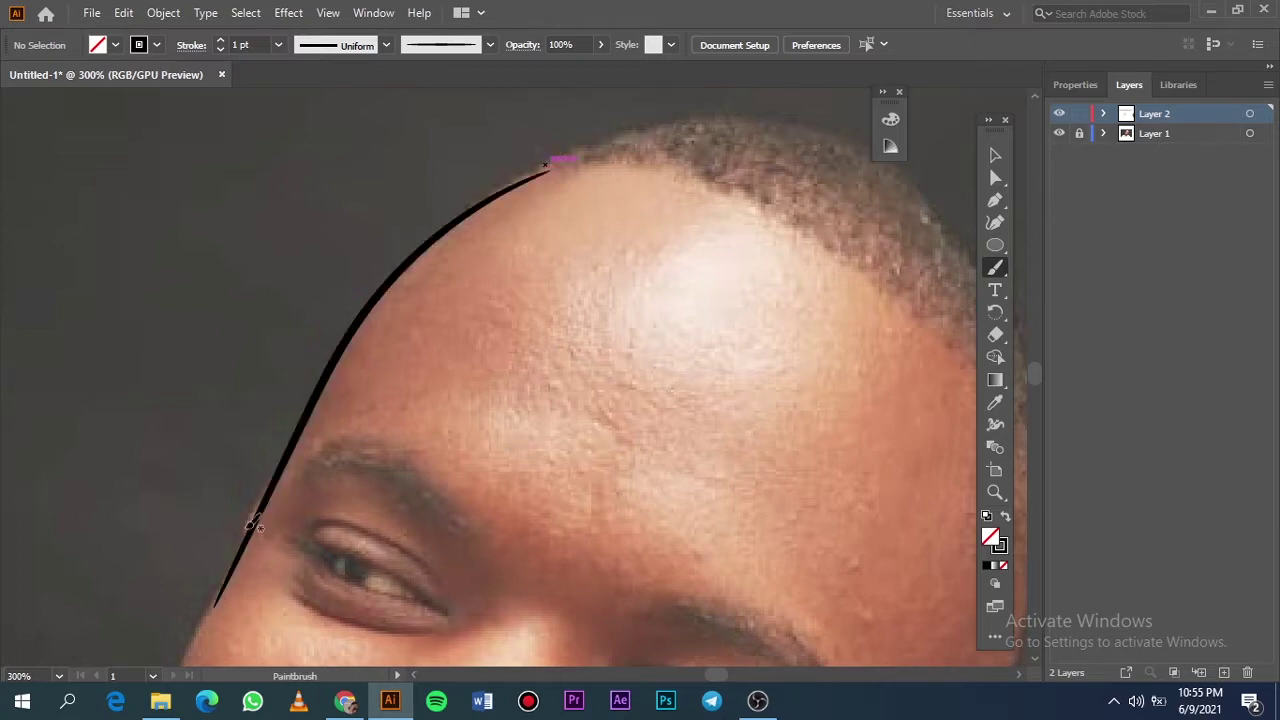
{"action": "scroll", "coordinate": [230, 588], "scroll_direction": "down", "scroll_amount": 3}
{"action": "scroll", "coordinate": [368, 385], "scroll_direction": "up", "scroll_amount": 3}
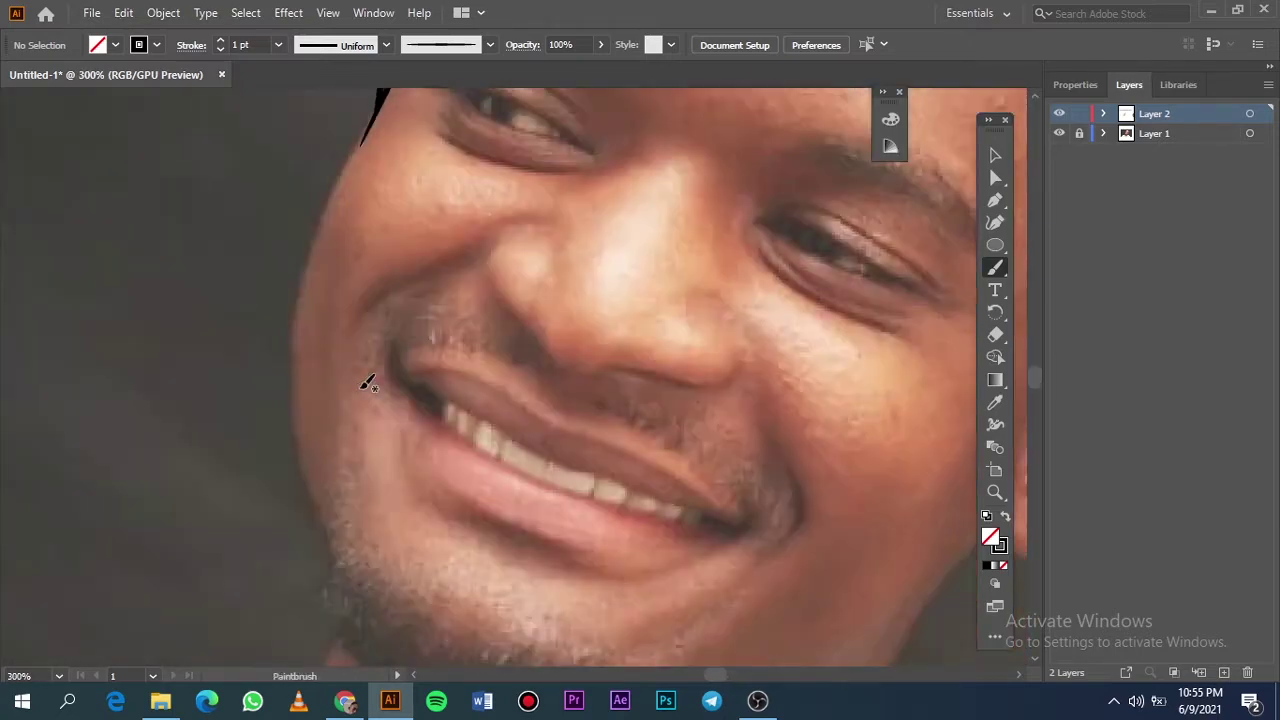
{"action": "left_click_drag", "start_coordinate": [322, 500], "coordinate": [343, 600]}
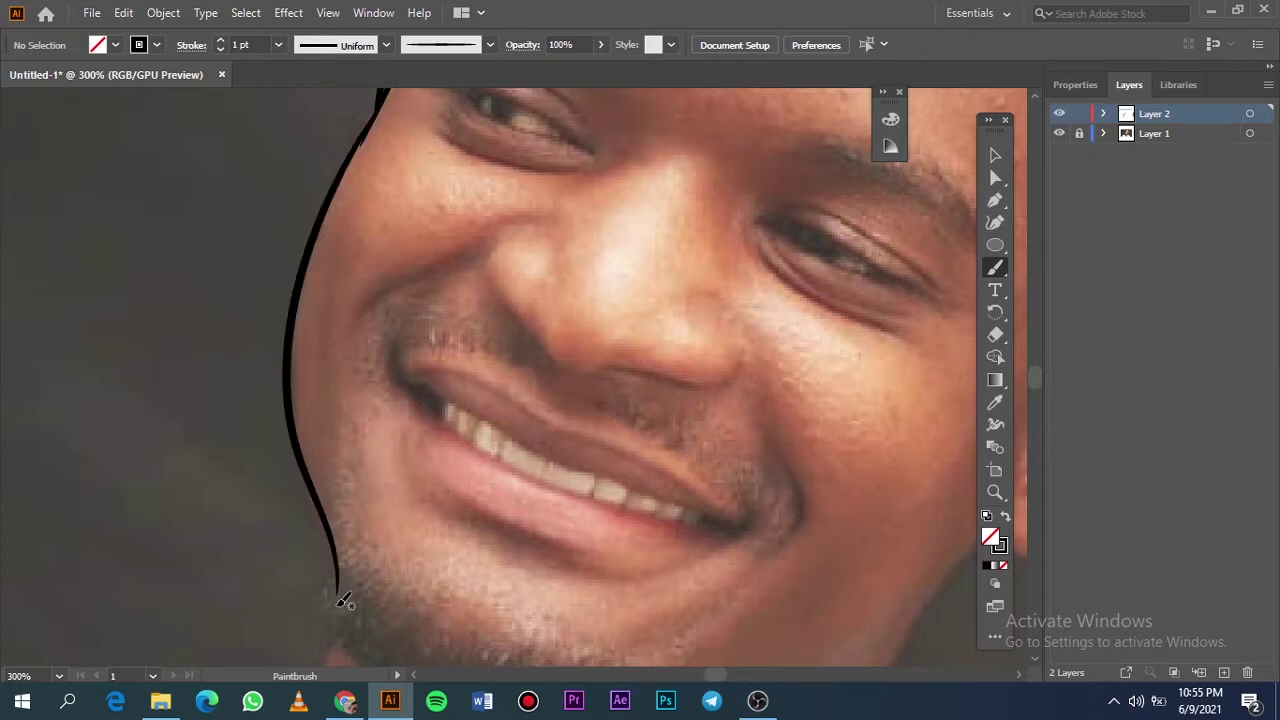
Step: Trace the right hairline down to the ear, undoing failed strokes
{"action": "scroll", "coordinate": [500, 286], "scroll_direction": "right", "scroll_amount": 5}
{"action": "scroll", "coordinate": [693, 268], "scroll_direction": "up", "scroll_amount": 5}
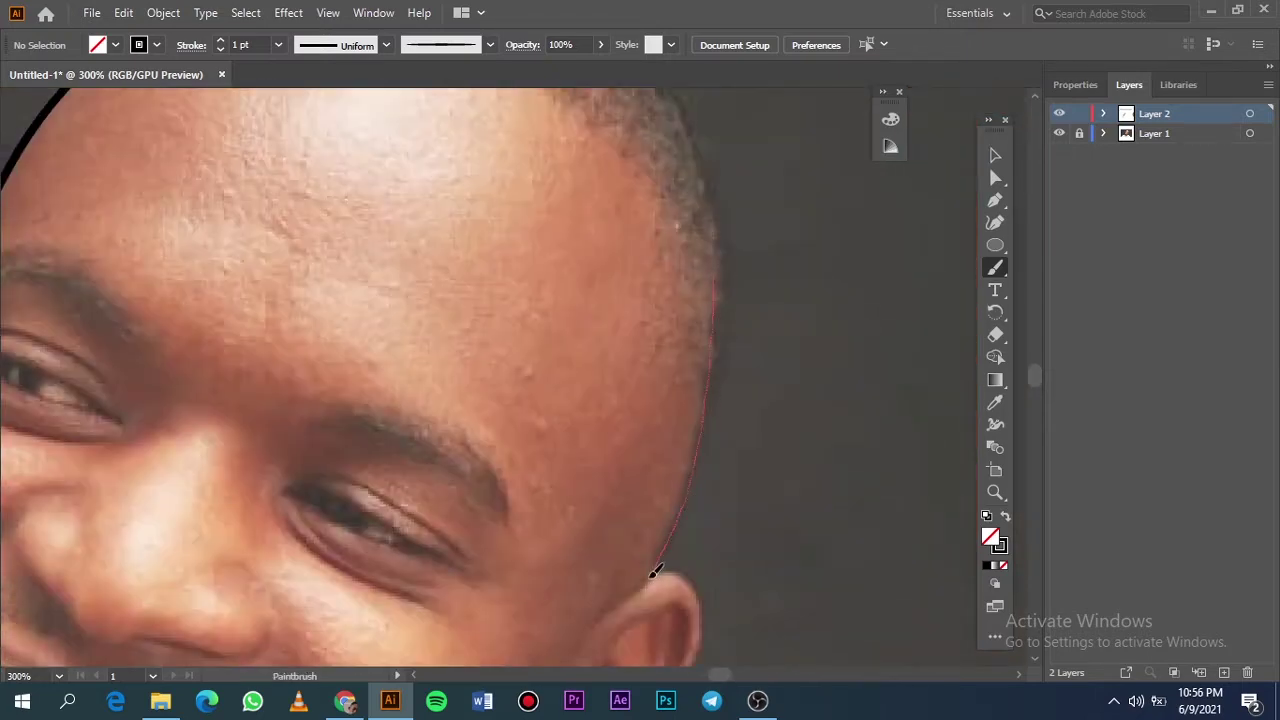
{"action": "left_click_drag", "start_coordinate": [655, 572], "coordinate": [651, 583]}
{"action": "key", "text": "ctrl+z"}
{"action": "left_click_drag", "start_coordinate": [592, 622], "coordinate": [662, 550]}
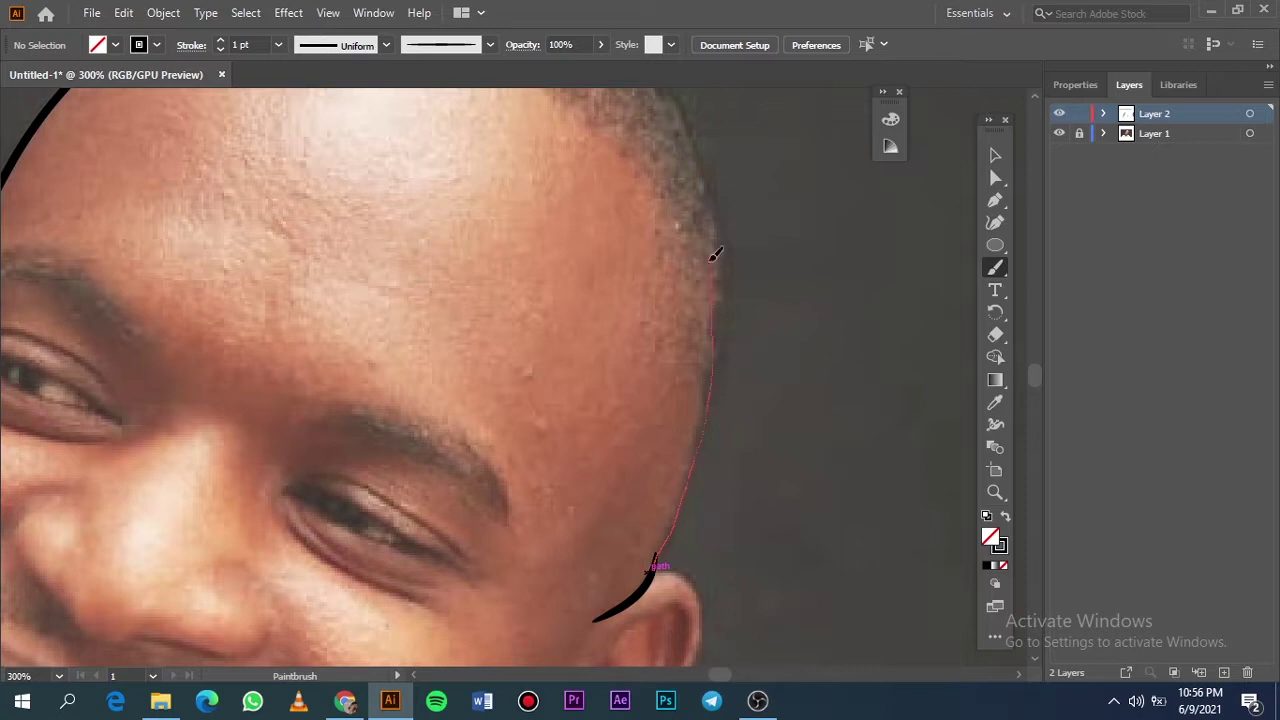
{"action": "left_click_drag", "start_coordinate": [714, 255], "coordinate": [716, 210]}
{"action": "key", "text": "ctrl+z"}
{"action": "left_click_drag", "start_coordinate": [703, 438], "coordinate": [652, 565]}
{"action": "scroll", "coordinate": [652, 565], "scroll_direction": "down", "scroll_amount": 5}
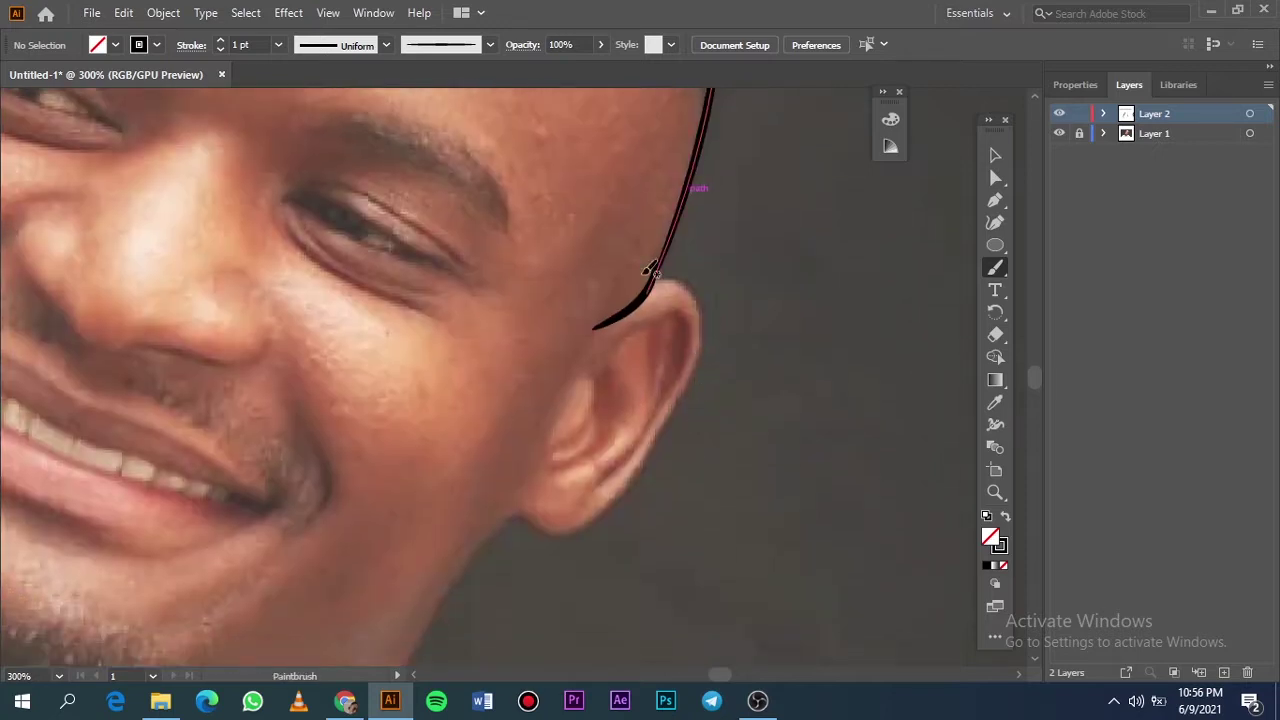
Step: Trace the ear's outer rim, an inner curve, and the inner rim
{"action": "left_click_drag", "start_coordinate": [636, 472], "coordinate": [588, 526]}
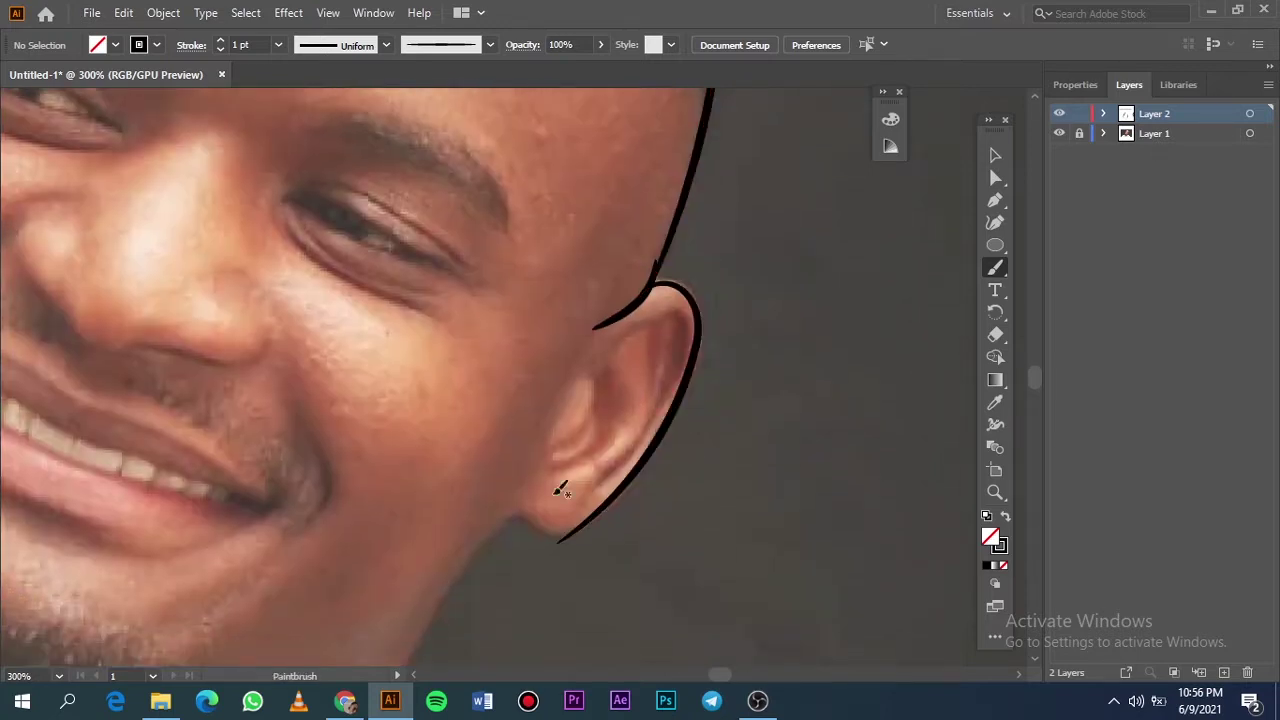
{"action": "key", "text": "ctrl+z"}
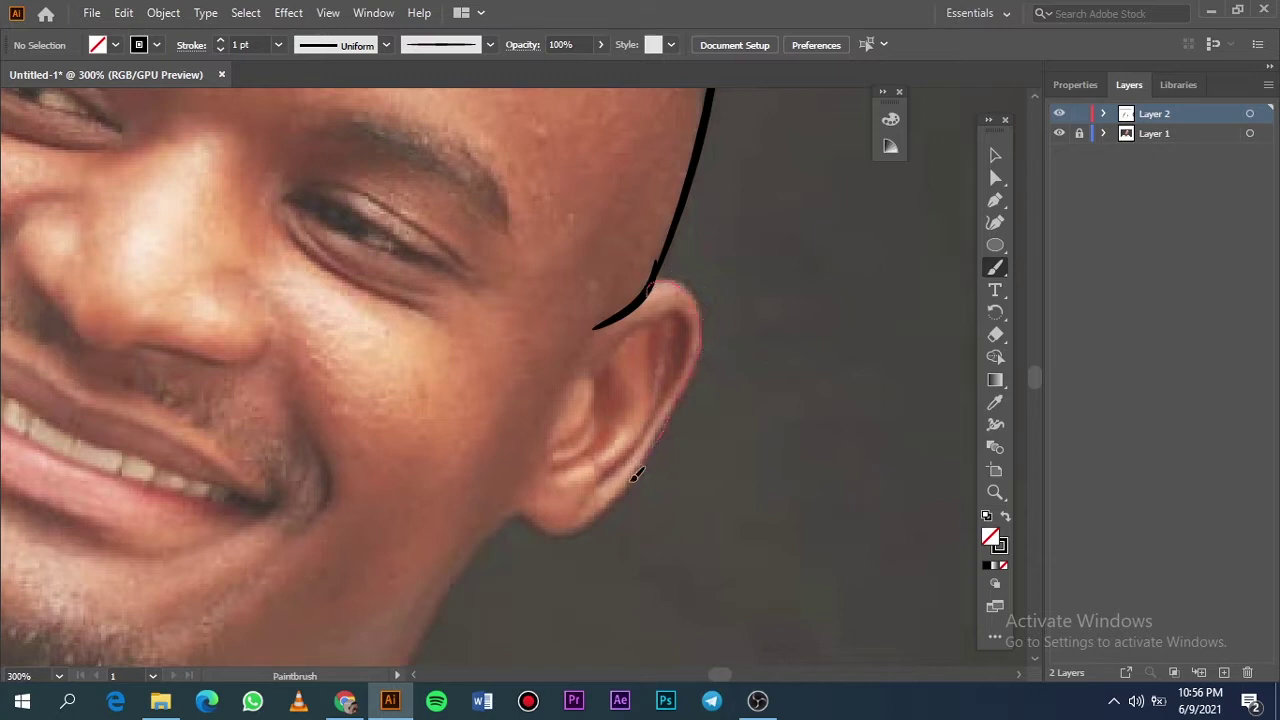
{"action": "left_click_drag", "start_coordinate": [527, 509], "coordinate": [519, 494]}
{"action": "left_click_drag", "start_coordinate": [550, 445], "coordinate": [587, 356]}
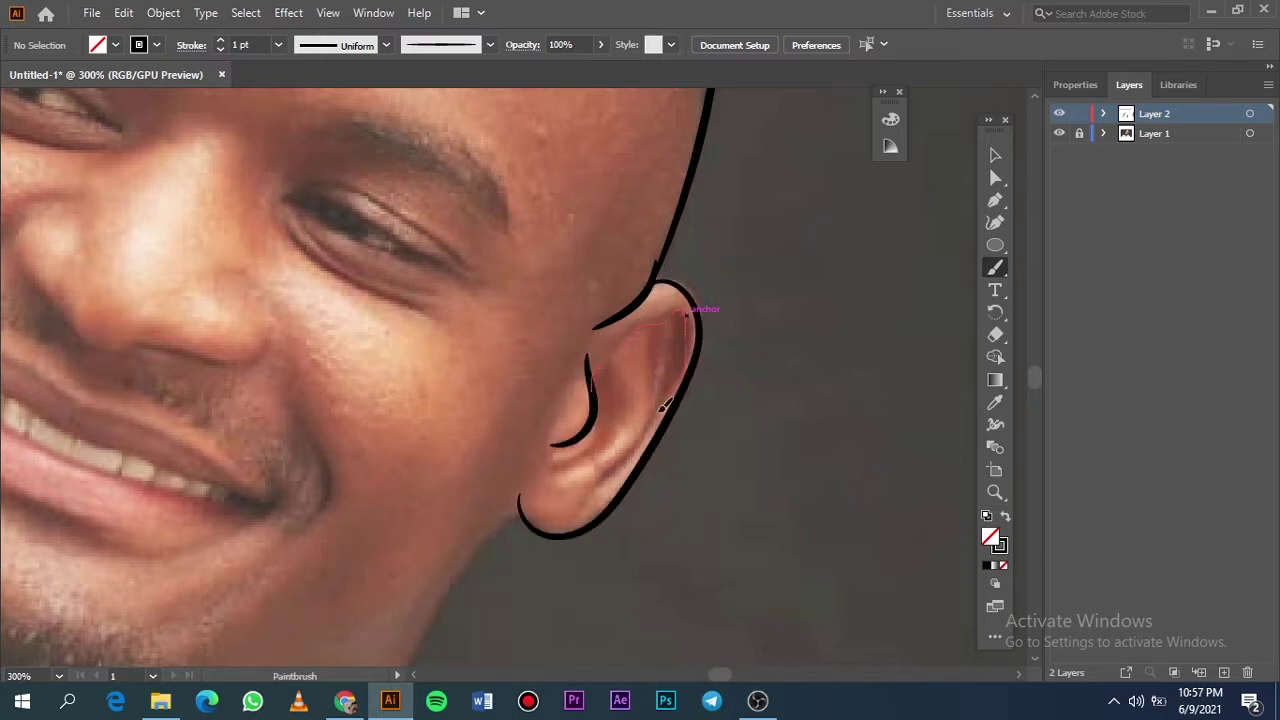
{"action": "left_click_drag", "start_coordinate": [663, 408], "coordinate": [589, 509]}
{"action": "key", "text": "ctrl+z"}
{"action": "left_click_drag", "start_coordinate": [633, 323], "coordinate": [600, 490]}
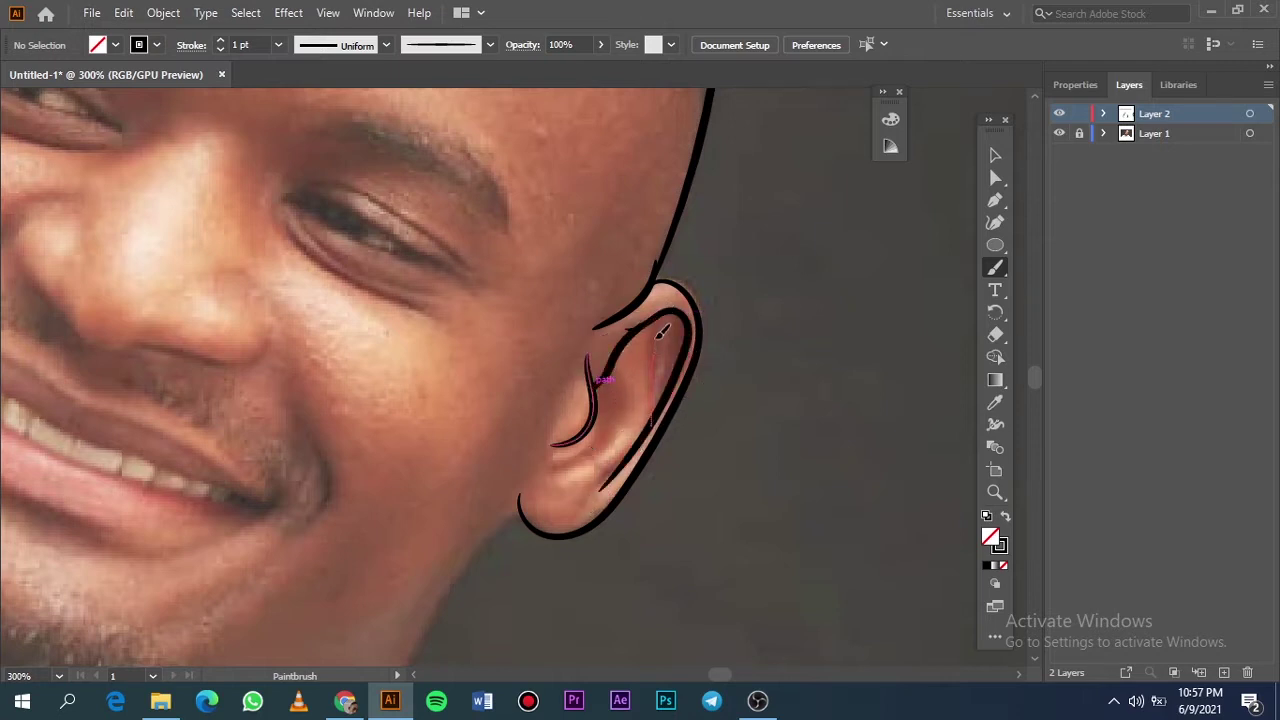
Step: Add the ear's fold lines and lower edge, then check the lines against the photo
{"action": "left_click_drag", "start_coordinate": [658, 336], "coordinate": [657, 338]}
{"action": "left_click_drag", "start_coordinate": [553, 457], "coordinate": [620, 400]}
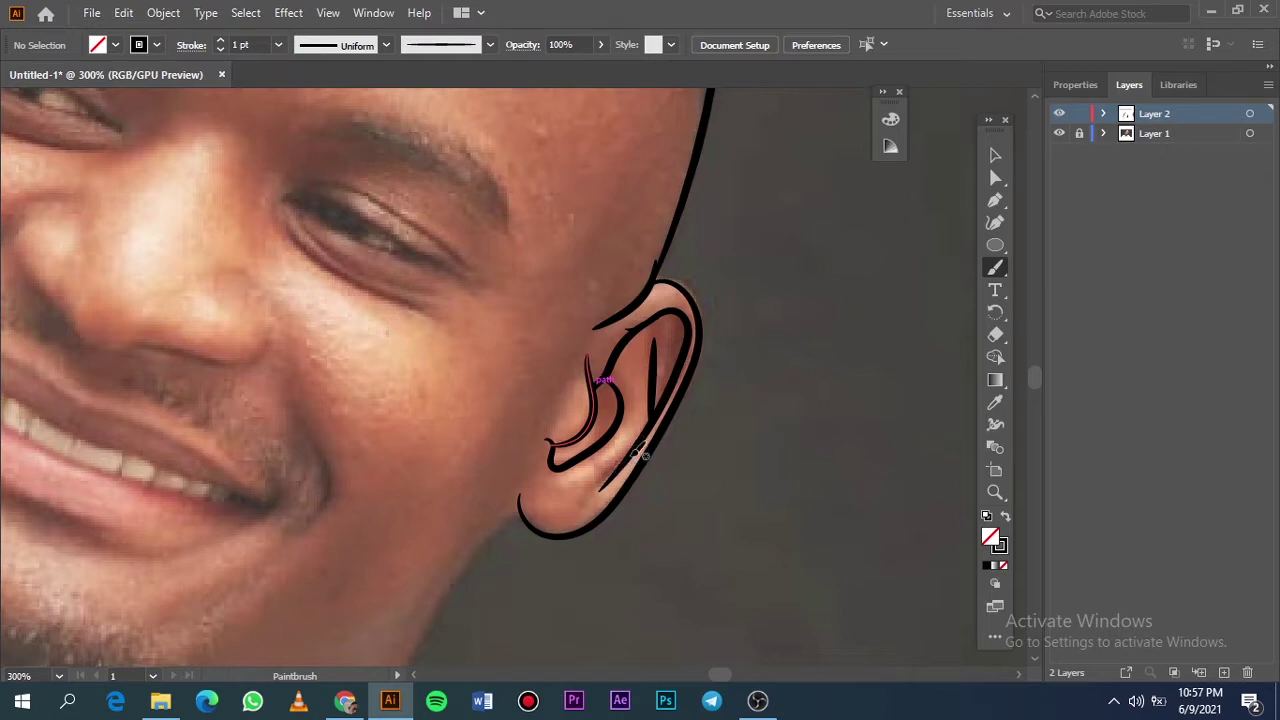
{"action": "left_click_drag", "start_coordinate": [638, 454], "coordinate": [565, 505]}
{"action": "key", "text": "ctrl+0"}
{"action": "left_click", "coordinate": [1059, 133]}
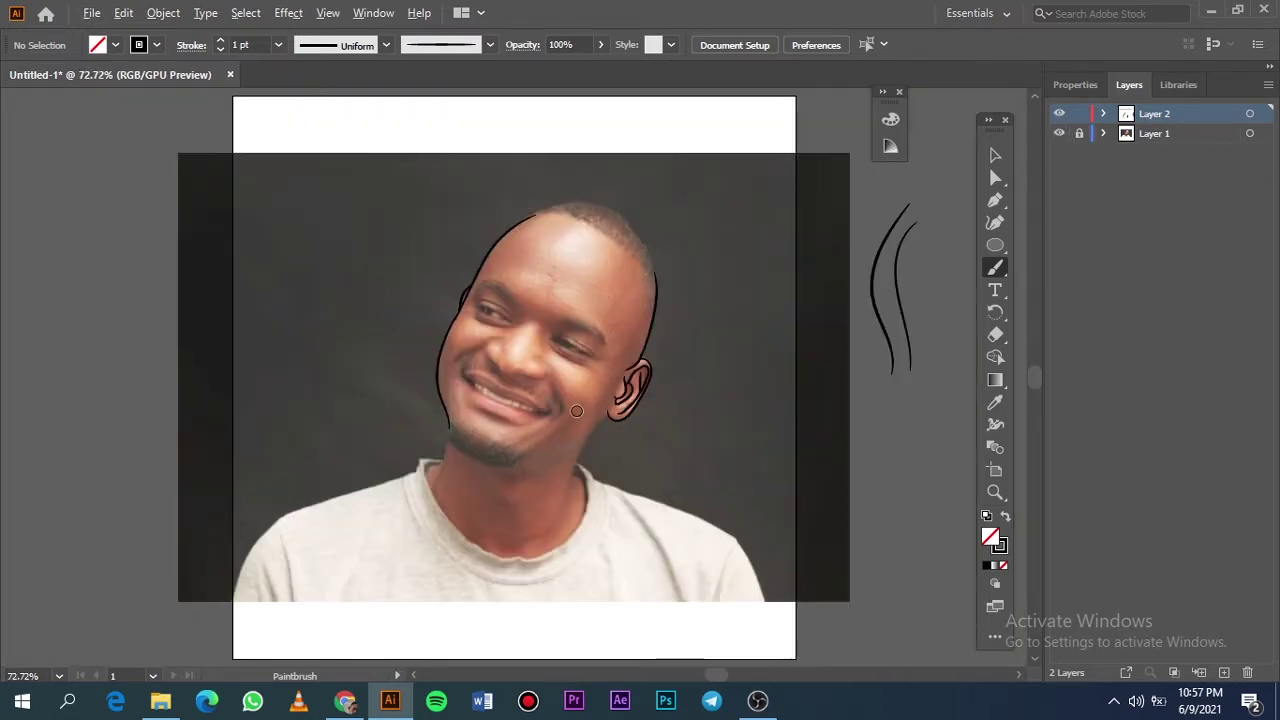
Step: Draw the jawline and the right side of the neck, redoing bad strokes
{"action": "scroll", "coordinate": [540, 430], "scroll_direction": "up", "scroll_amount": 3}
{"action": "left_click_drag", "start_coordinate": [583, 420], "coordinate": [443, 443]}
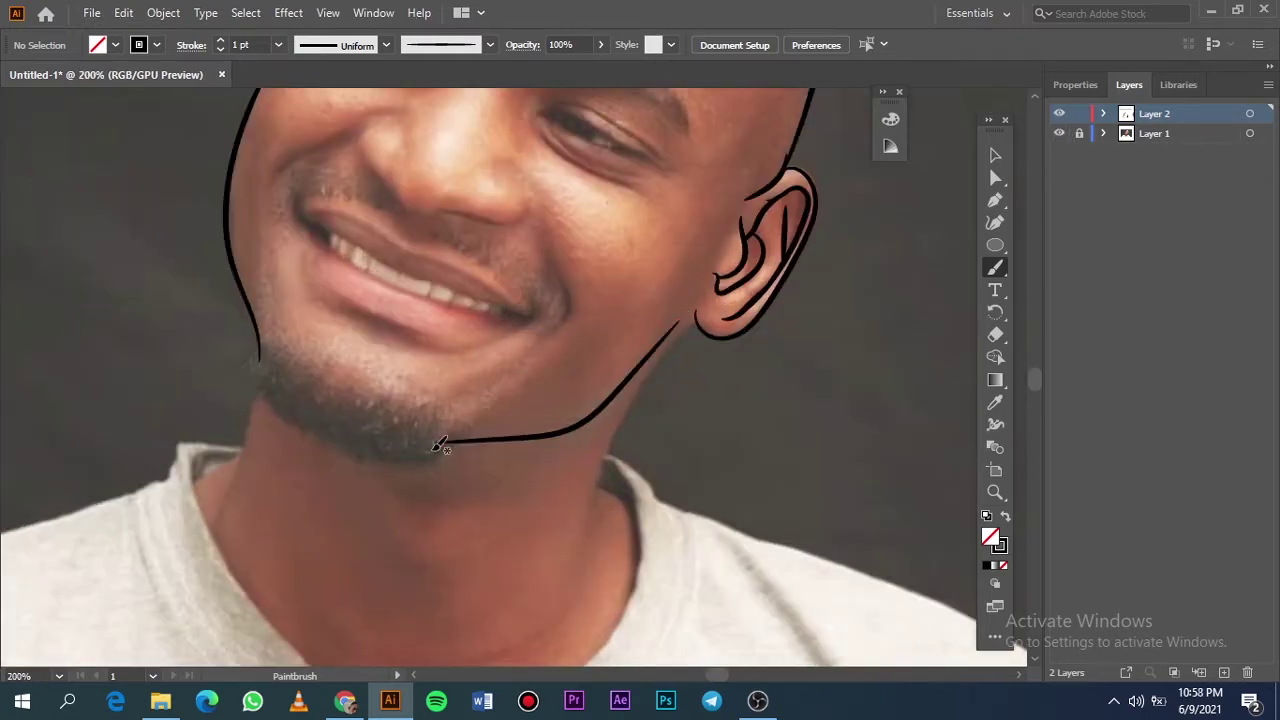
{"action": "scroll", "coordinate": [694, 191], "scroll_direction": "down", "scroll_amount": 1}
{"action": "scroll", "coordinate": [673, 215], "scroll_direction": "down", "scroll_amount": 2}
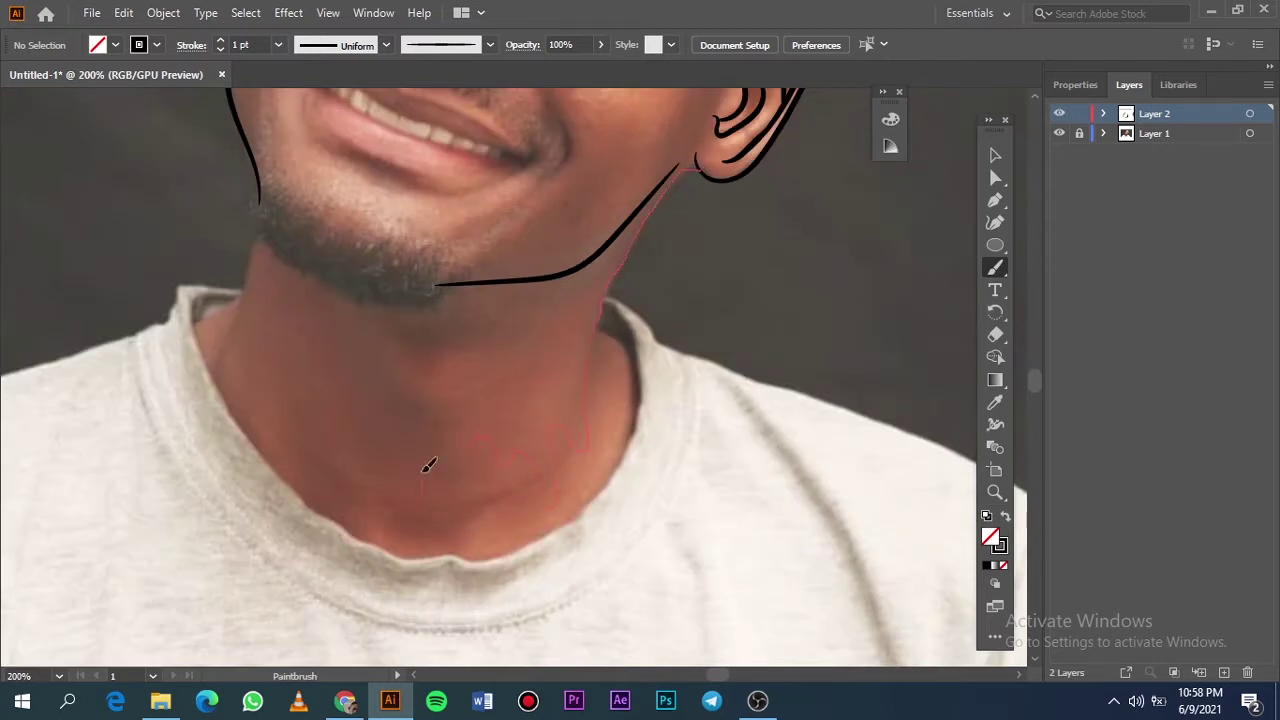
{"action": "left_click_drag", "start_coordinate": [428, 466], "coordinate": [385, 435]}
{"action": "key", "text": "ctrl+z"}
{"action": "scroll", "coordinate": [716, 176], "scroll_direction": "up", "scroll_amount": 1}
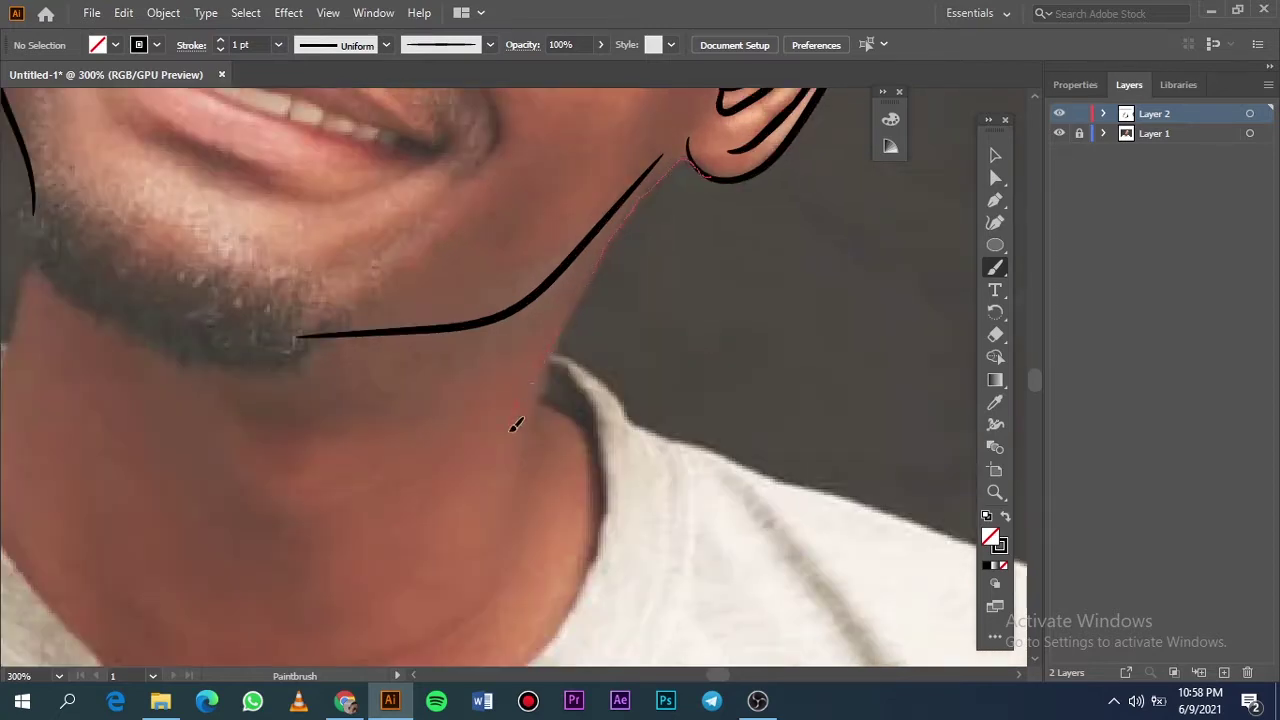
{"action": "left_click_drag", "start_coordinate": [403, 631], "coordinate": [372, 628]}
{"action": "key", "text": "ctrl+z"}
{"action": "left_click_drag", "start_coordinate": [545, 370], "coordinate": [508, 557]}
Step: Draw the left neck side and a wavy dripping collar line joining the right neck line
{"action": "scroll", "coordinate": [323, 262], "scroll_direction": "left", "scroll_amount": 5}
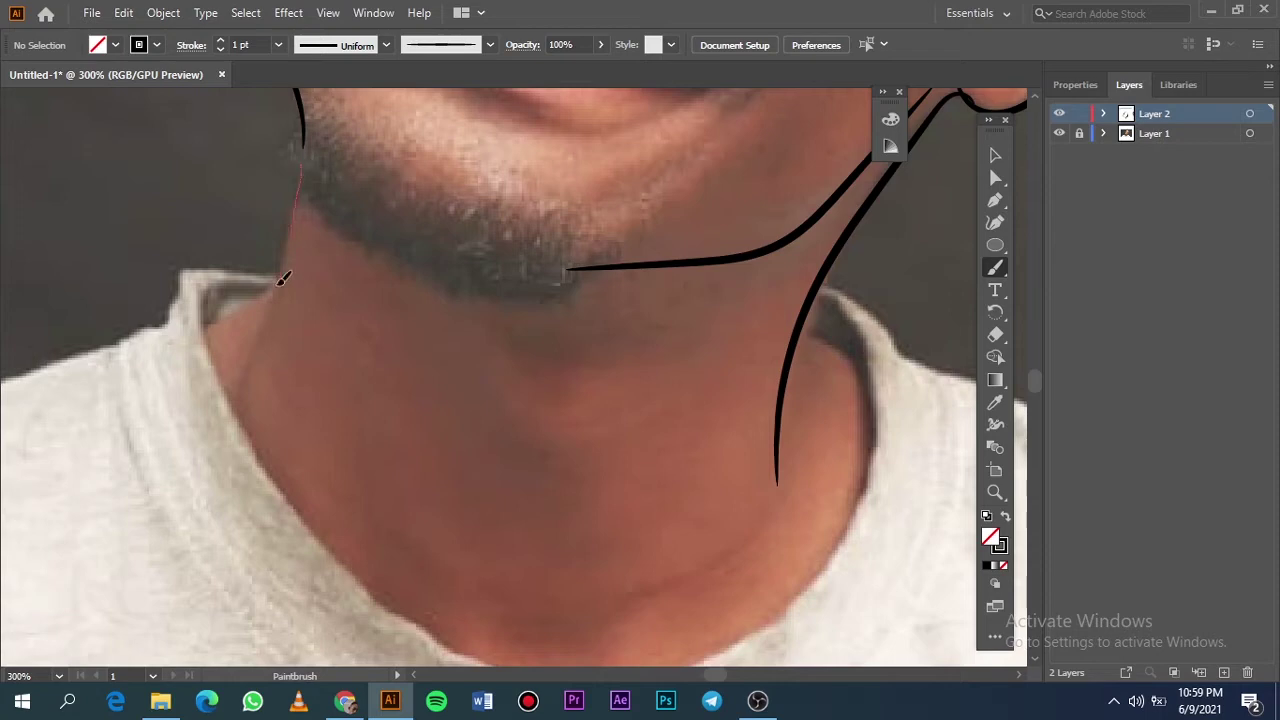
{"action": "mouse_move", "coordinate": [251, 397]}
{"action": "left_mouse_down"}
{"action": "mouse_move", "coordinate": [320, 495]}
{"action": "mouse_move", "coordinate": [354, 490]}
{"action": "left_mouse_up"}
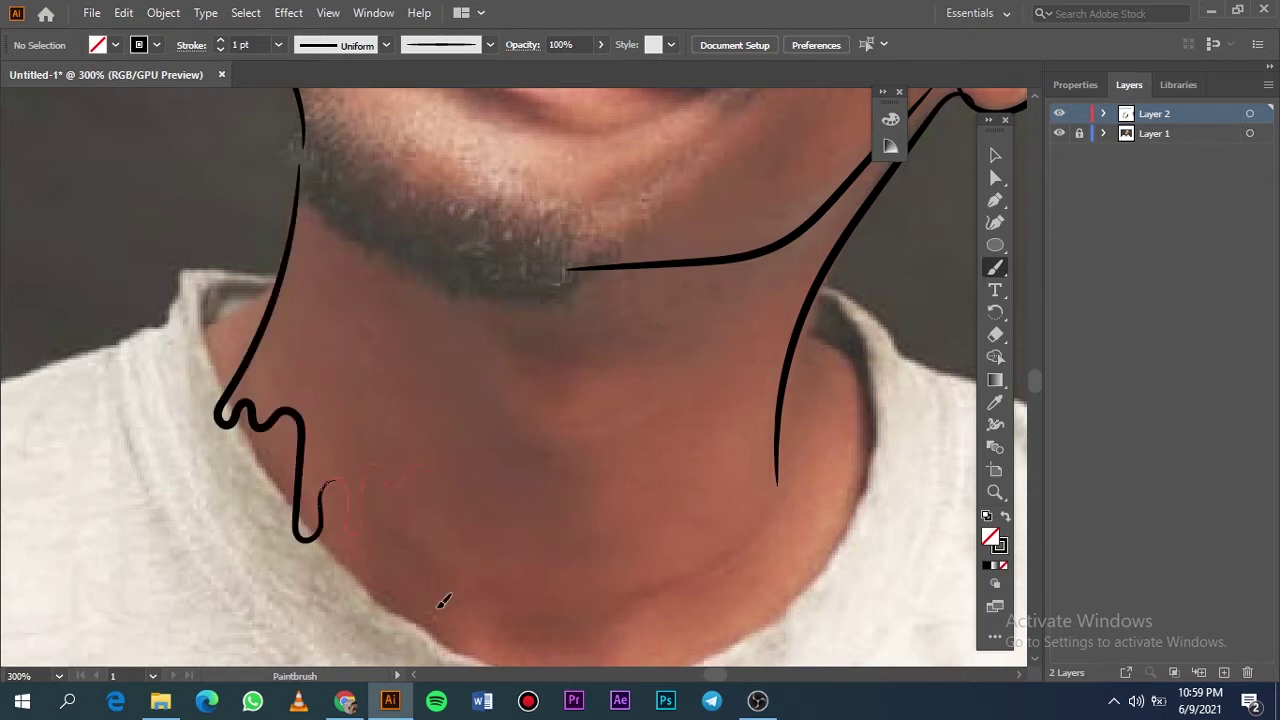
{"action": "left_click_drag", "start_coordinate": [528, 537], "coordinate": [521, 518]}
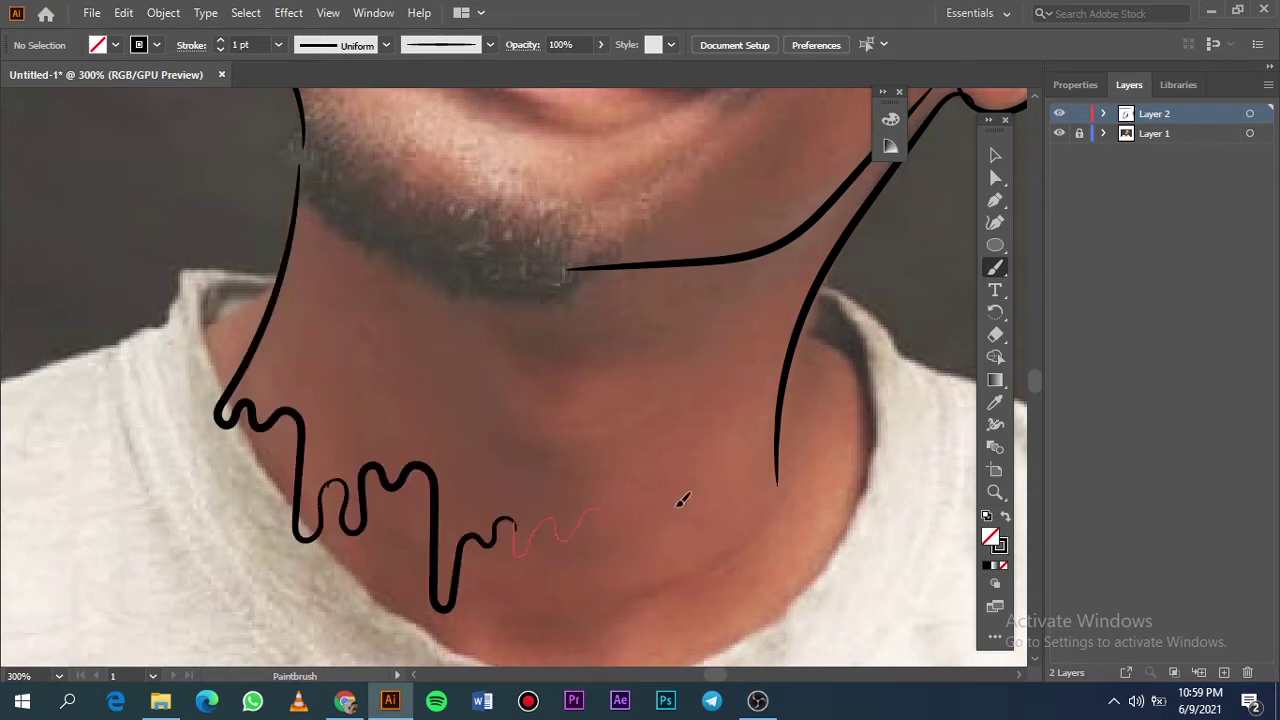
{"action": "left_click_drag", "start_coordinate": [785, 413], "coordinate": [788, 418]}
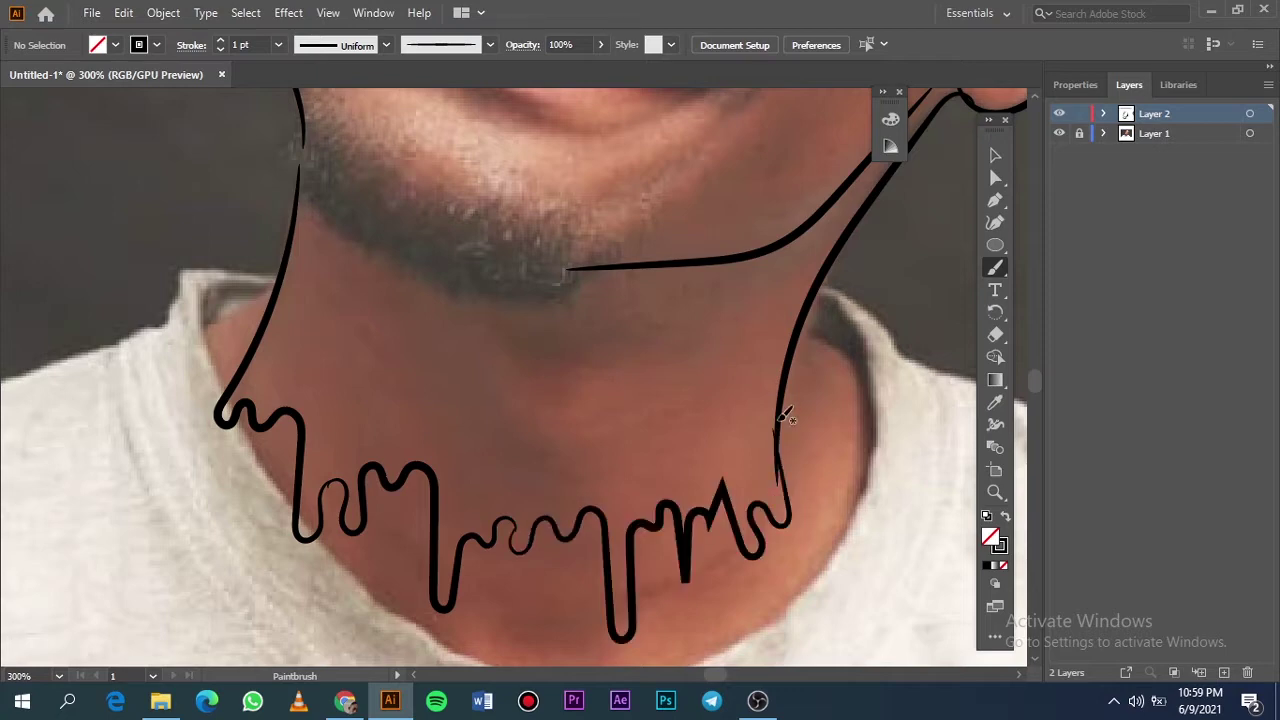
{"action": "key", "text": "ctrl+z"}
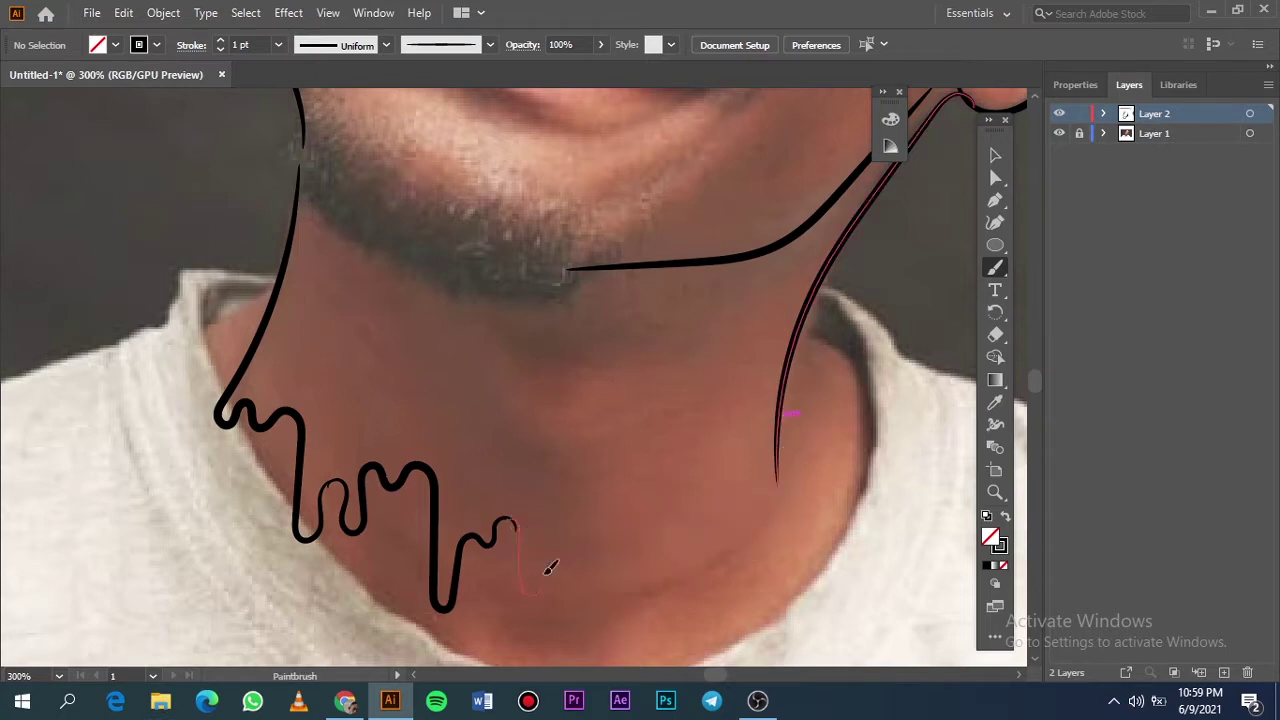
{"action": "left_click_drag", "start_coordinate": [700, 530], "coordinate": [738, 487]}
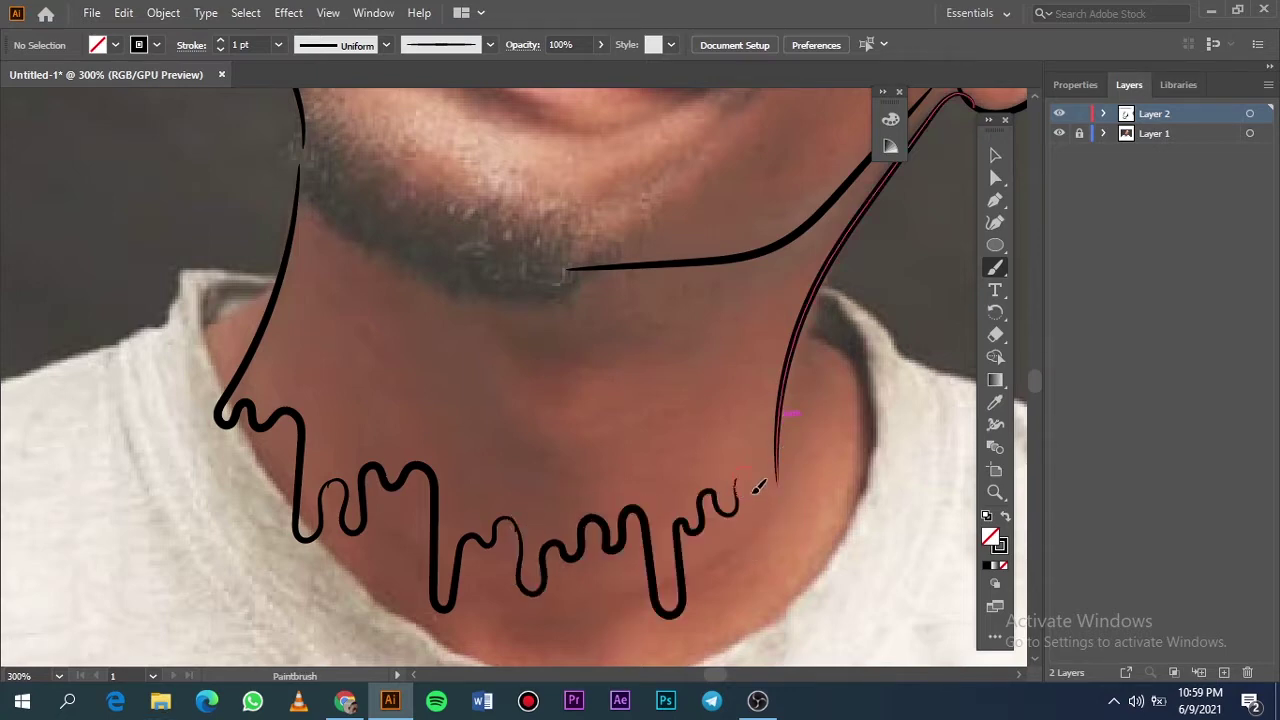
{"action": "scroll", "coordinate": [537, 491], "scroll_direction": "up", "scroll_amount": 6}
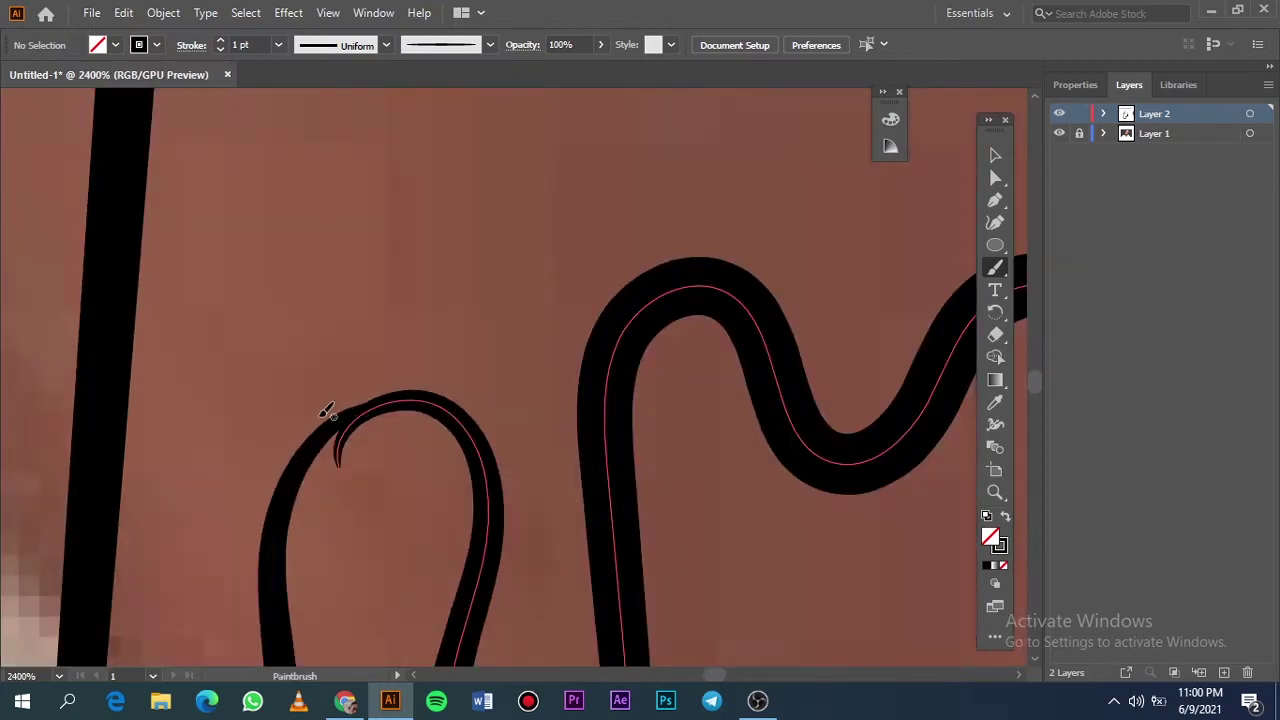
Step: Expand all brush strokes into filled shapes with Object > Expand Appearance
{"action": "key", "text": "a"}
{"action": "left_click", "coordinate": [394, 409]}
{"action": "left_click", "coordinate": [346, 445]}
{"action": "key", "text": "v"}
{"action": "key", "text": "ctrl+a"}
{"action": "left_click", "coordinate": [163, 12]}
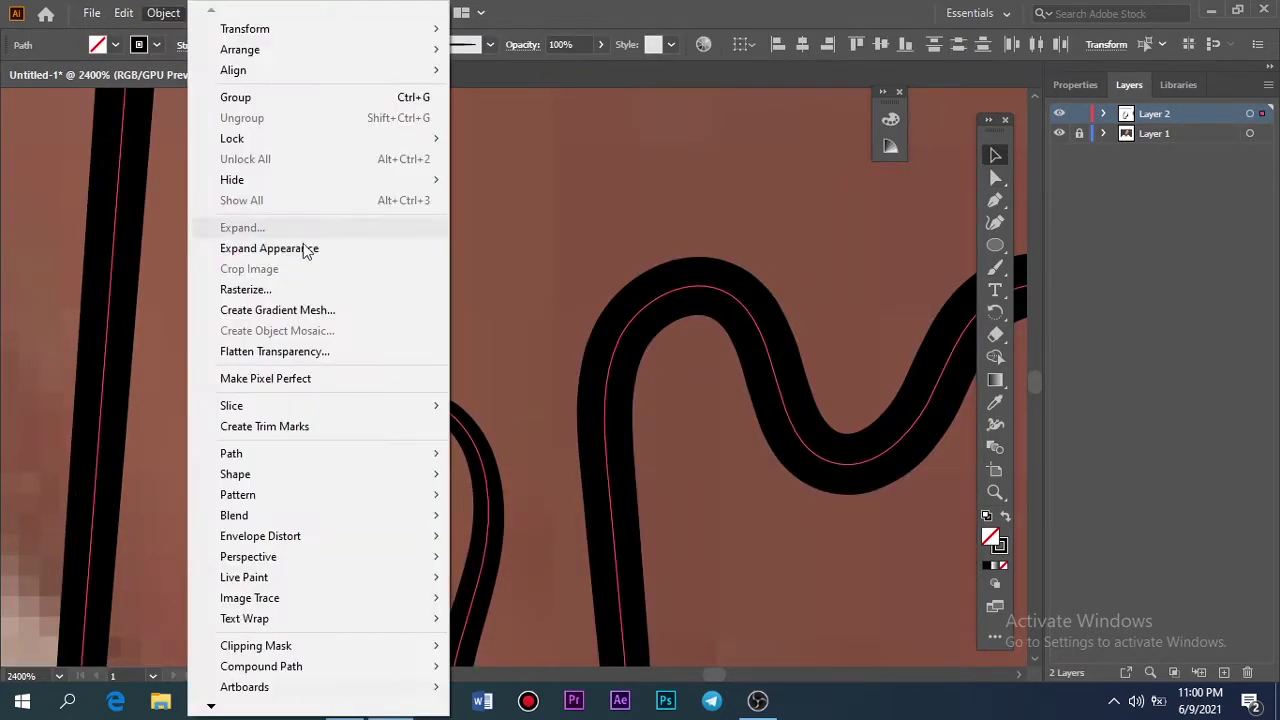
{"action": "left_click", "coordinate": [271, 249]}
{"action": "left_click", "coordinate": [710, 560]}
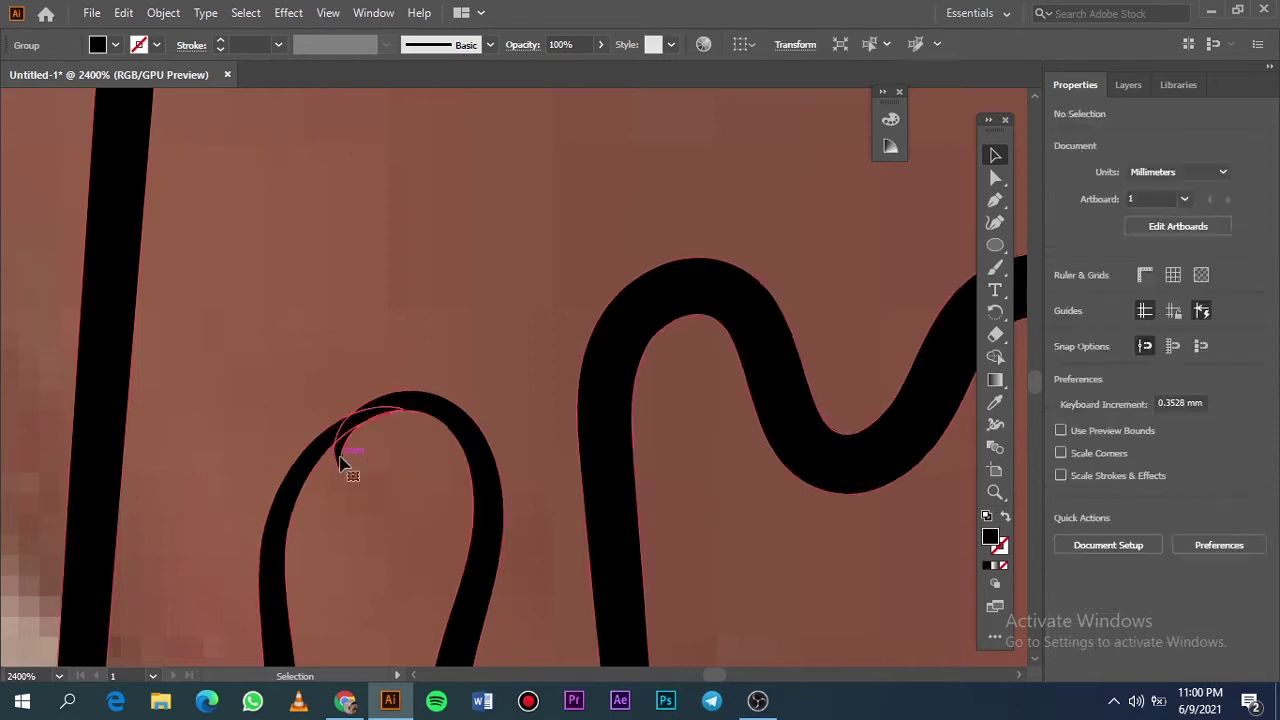
Step: Pull the drip tip anchor to the left with Direct Selection
{"action": "scroll", "coordinate": [375, 449], "scroll_direction": "down", "scroll_amount": 3}
{"action": "scroll", "coordinate": [490, 415], "scroll_direction": "up", "scroll_amount": 5}
{"action": "key", "text": "a"}
{"action": "left_click", "coordinate": [423, 289]}
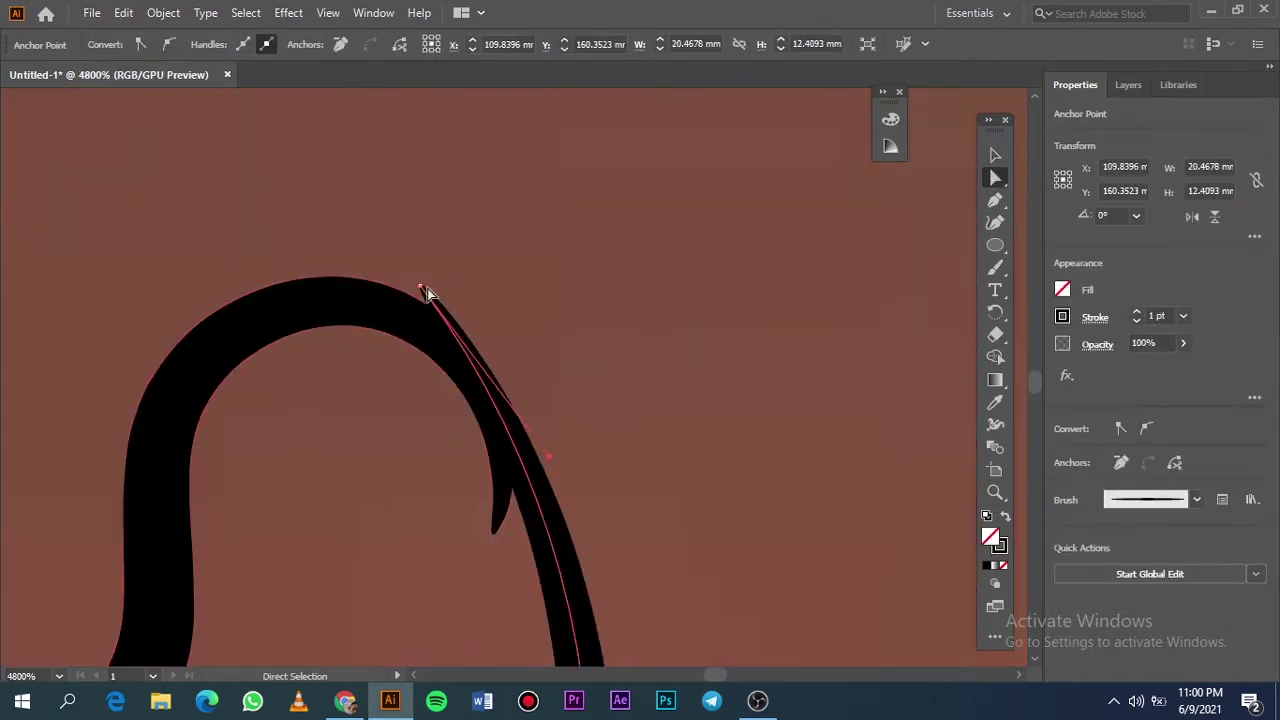
{"action": "left_click_drag", "start_coordinate": [423, 289], "coordinate": [377, 280]}
{"action": "key", "text": "v"}
{"action": "key", "text": "ctrl+a"}
{"action": "left_click", "coordinate": [163, 12]}
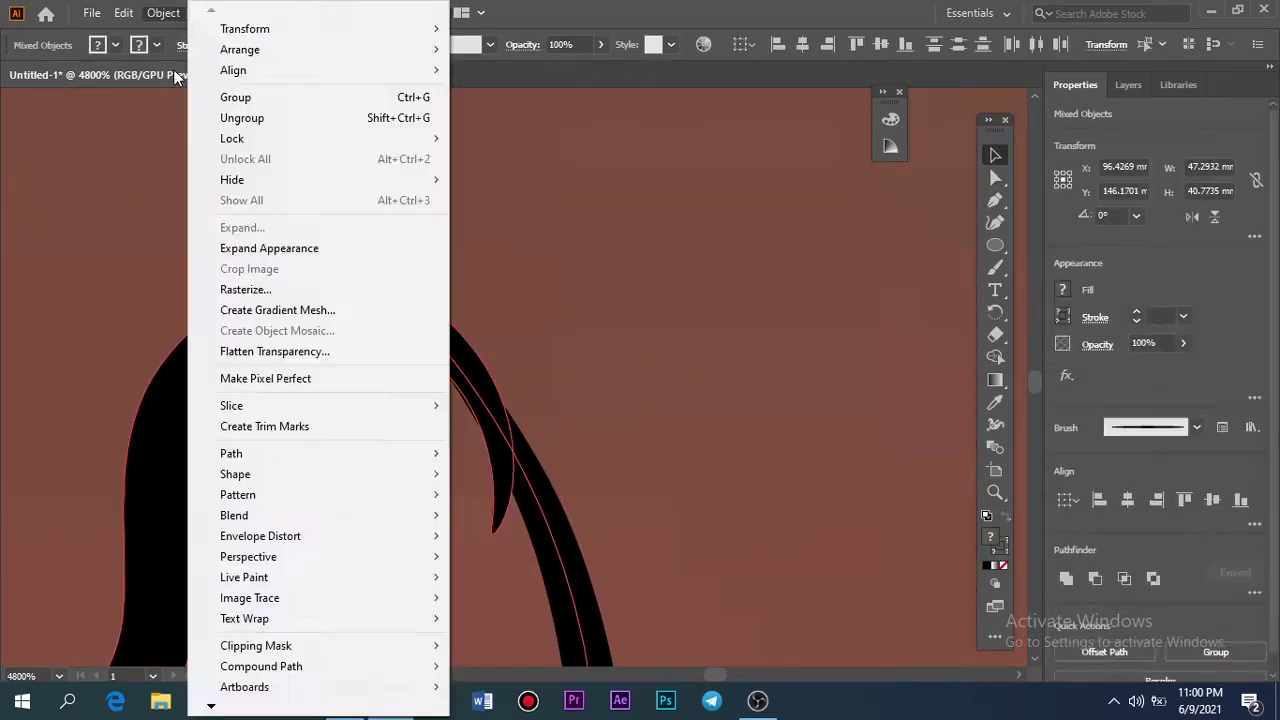
{"action": "left_click", "coordinate": [200, 248]}
Step: Expand the drip hook paths, then isolate the group and delete the stray tip piece
{"action": "scroll", "coordinate": [388, 285], "scroll_direction": "down", "scroll_amount": 3}
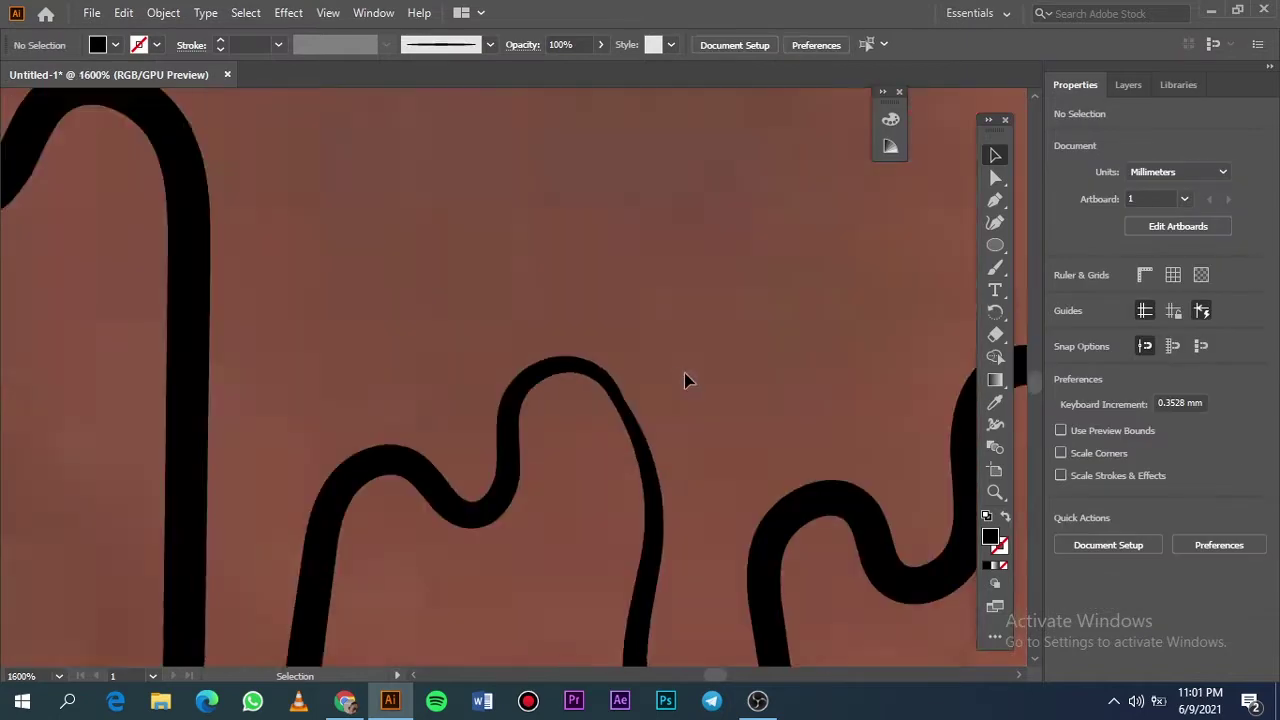
{"action": "scroll", "coordinate": [686, 376], "scroll_direction": "down", "scroll_amount": 3}
{"action": "scroll", "coordinate": [453, 410], "scroll_direction": "up", "scroll_amount": 6}
{"action": "left_click", "coordinate": [453, 410]}
{"action": "left_click", "coordinate": [163, 12]}
{"action": "left_click", "coordinate": [320, 249]}
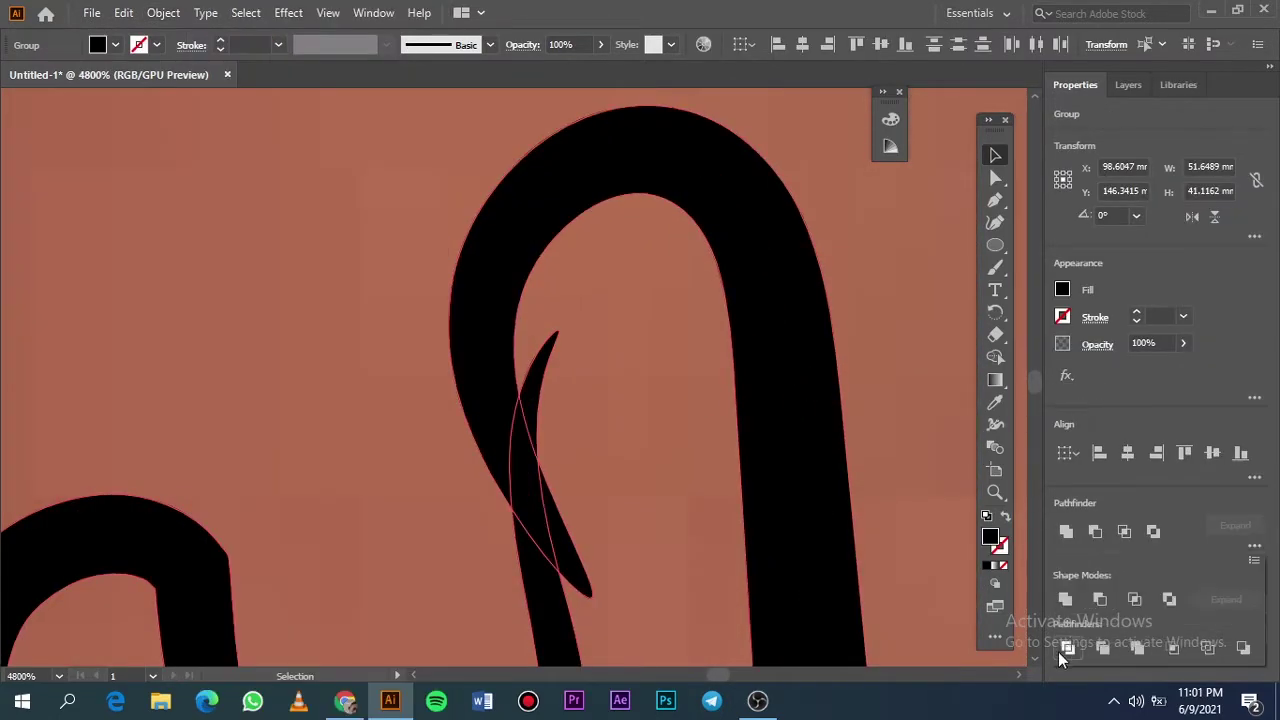
{"action": "double_click", "coordinate": [540, 390]}
{"action": "key", "text": "Delete"}
{"action": "key", "text": "Escape"}
Step: Fit the artboard in view and hide then reshow the photo layer to check the line art
{"action": "key", "text": "ctrl+0"}
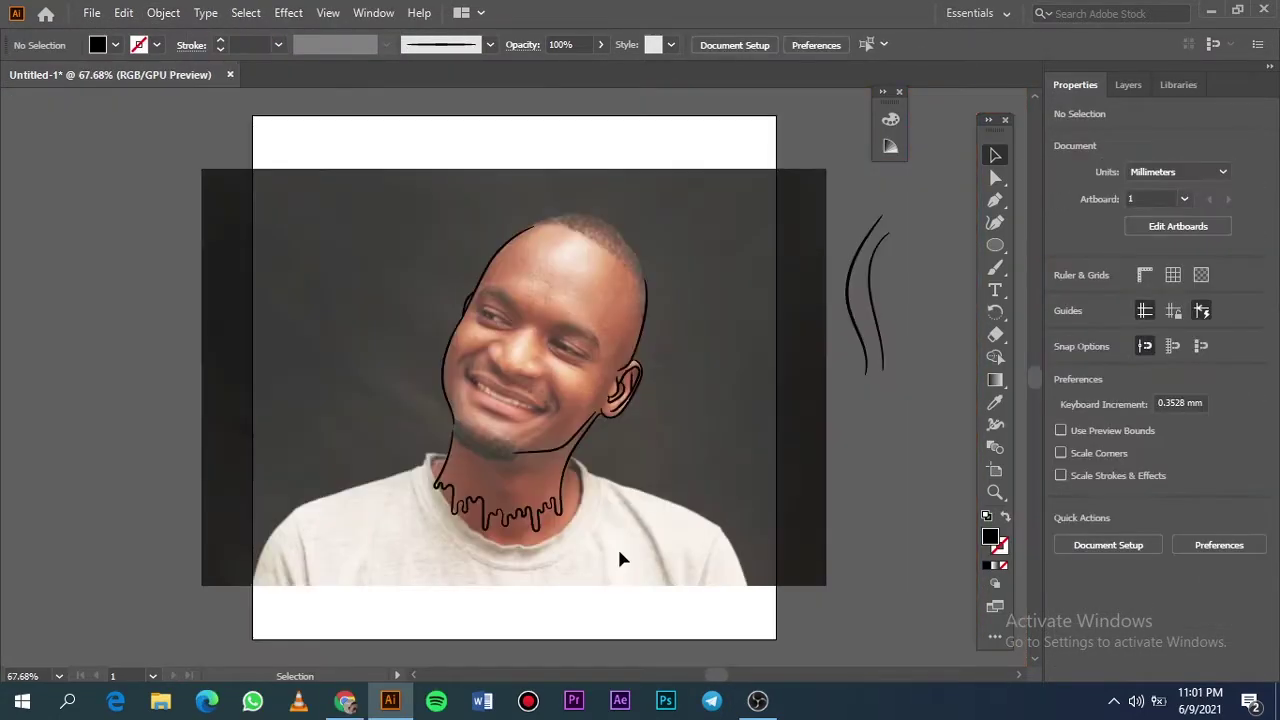
{"action": "left_click", "coordinate": [1128, 84]}
{"action": "left_click", "coordinate": [1059, 133]}
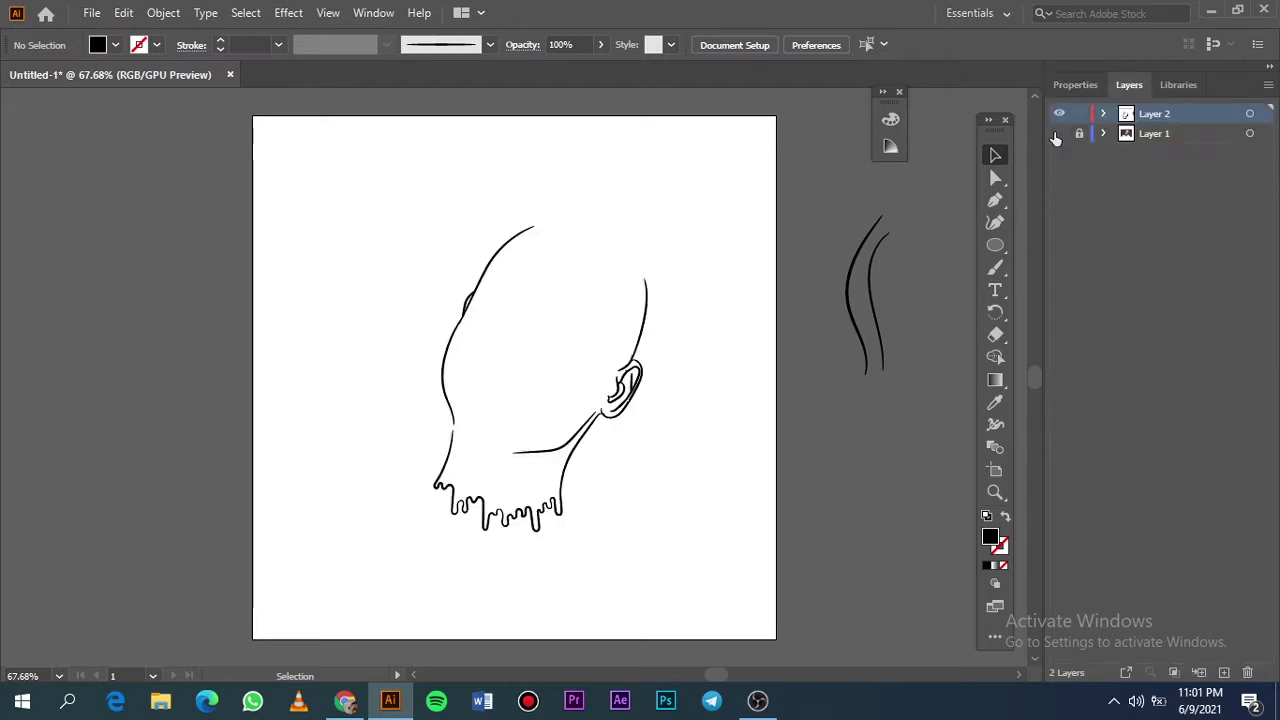
{"action": "left_click", "coordinate": [1059, 133]}
{"action": "scroll", "coordinate": [731, 245], "scroll_direction": "up", "scroll_amount": 5}
{"action": "scroll", "coordinate": [429, 457], "scroll_direction": "down", "scroll_amount": 2}
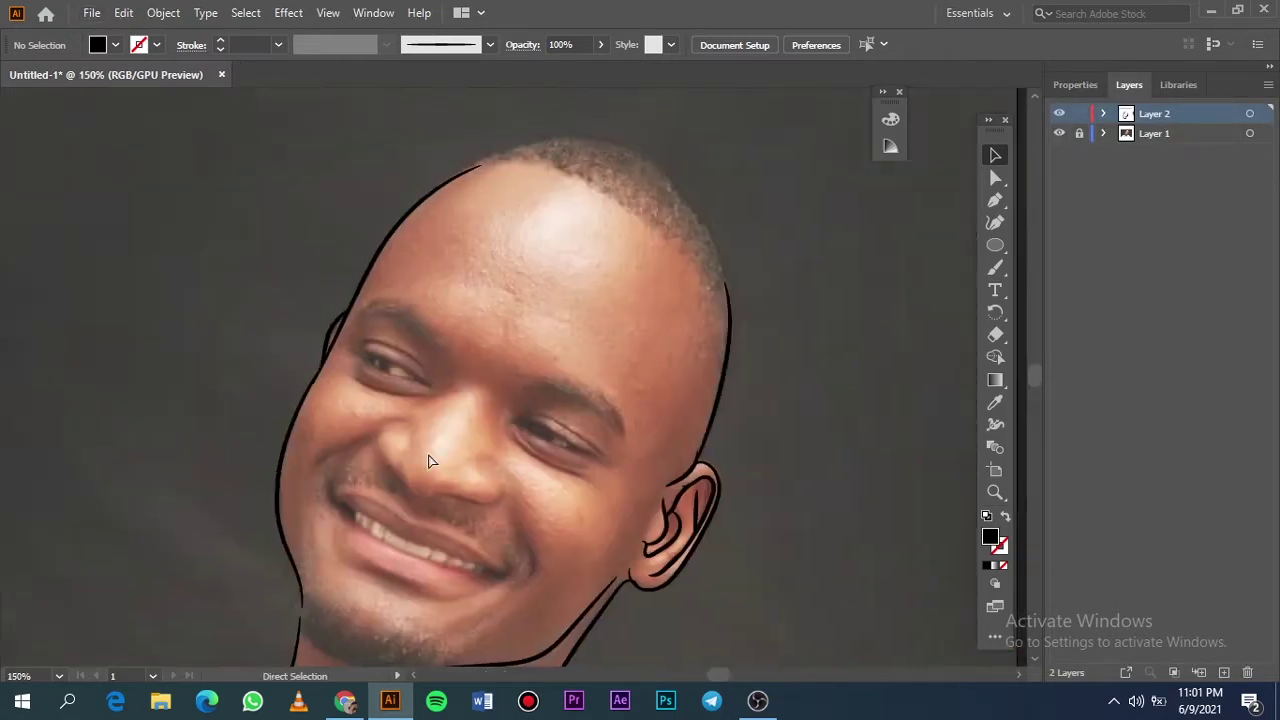
{"action": "scroll", "coordinate": [829, 349], "scroll_direction": "up", "scroll_amount": 3}
{"action": "scroll", "coordinate": [791, 420], "scroll_direction": "up", "scroll_amount": 2}
Step: Trace a black-filled Pencil hair shape down the head's right edge, redoing one misdrawn attempt
{"action": "key", "text": "n"}
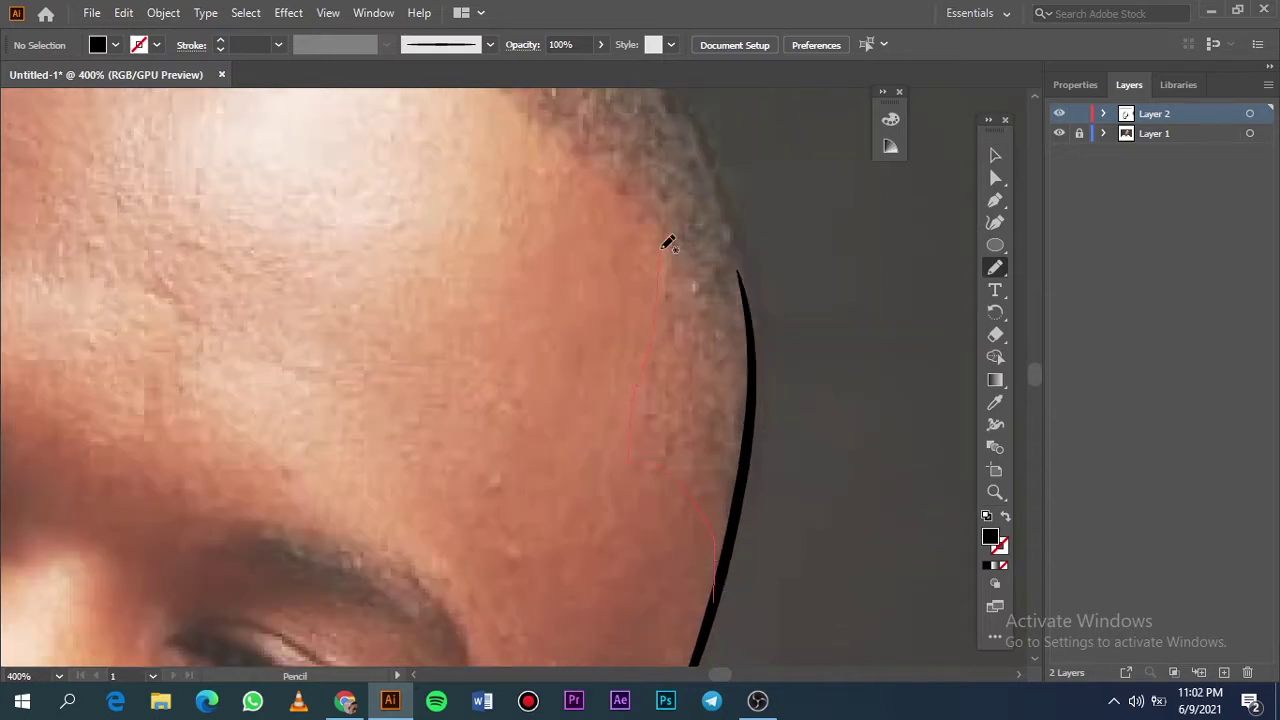
{"action": "left_click_drag", "start_coordinate": [755, 305], "coordinate": [708, 660]}
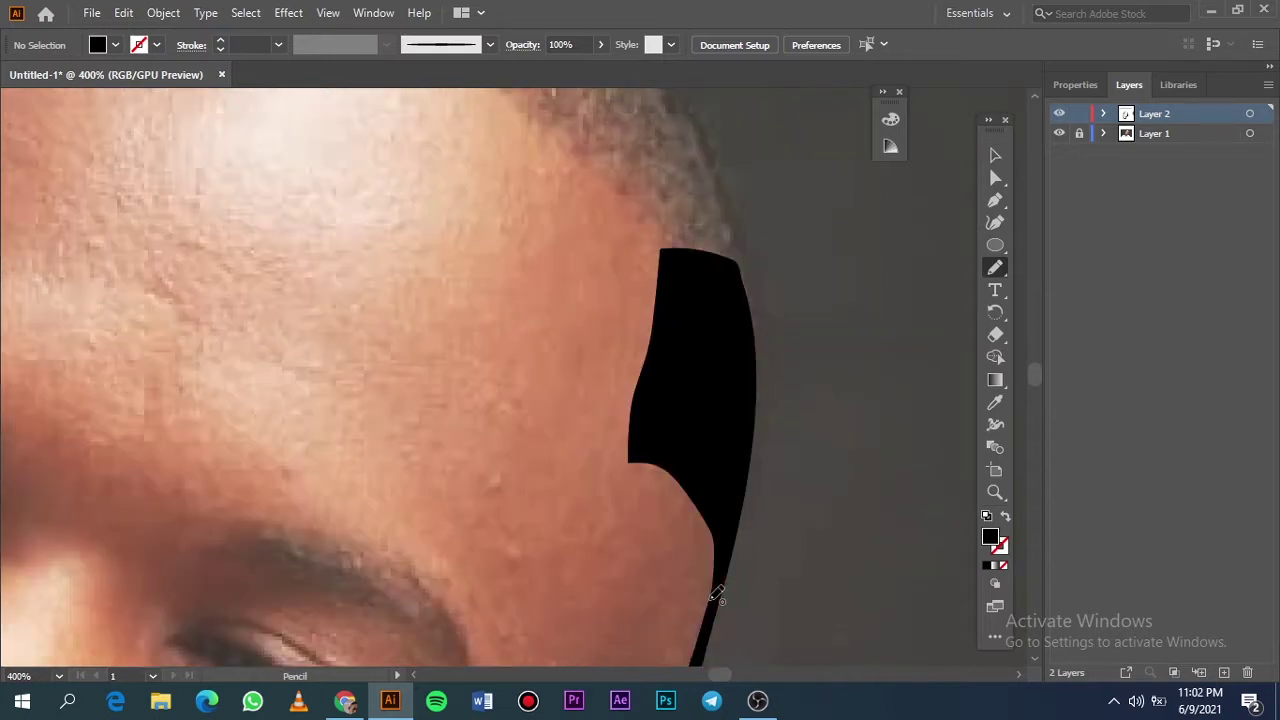
{"action": "key", "text": "ctrl+z"}
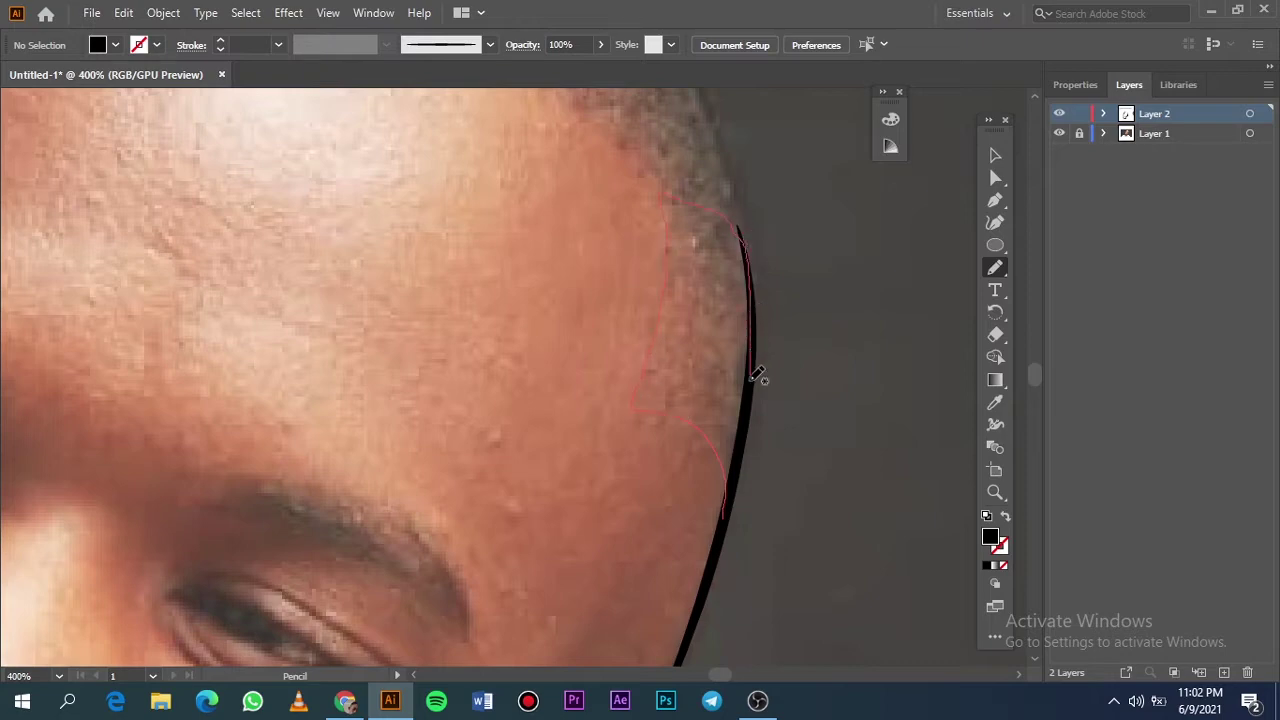
{"action": "left_click_drag", "start_coordinate": [733, 212], "coordinate": [726, 514]}
{"action": "scroll", "coordinate": [740, 540], "scroll_direction": "up", "scroll_amount": 3}
{"action": "mouse_move", "coordinate": [754, 596]}
{"action": "left_mouse_down"}
{"action": "mouse_move", "coordinate": [699, 348]}
{"action": "mouse_move", "coordinate": [436, 119]}
{"action": "left_mouse_up"}
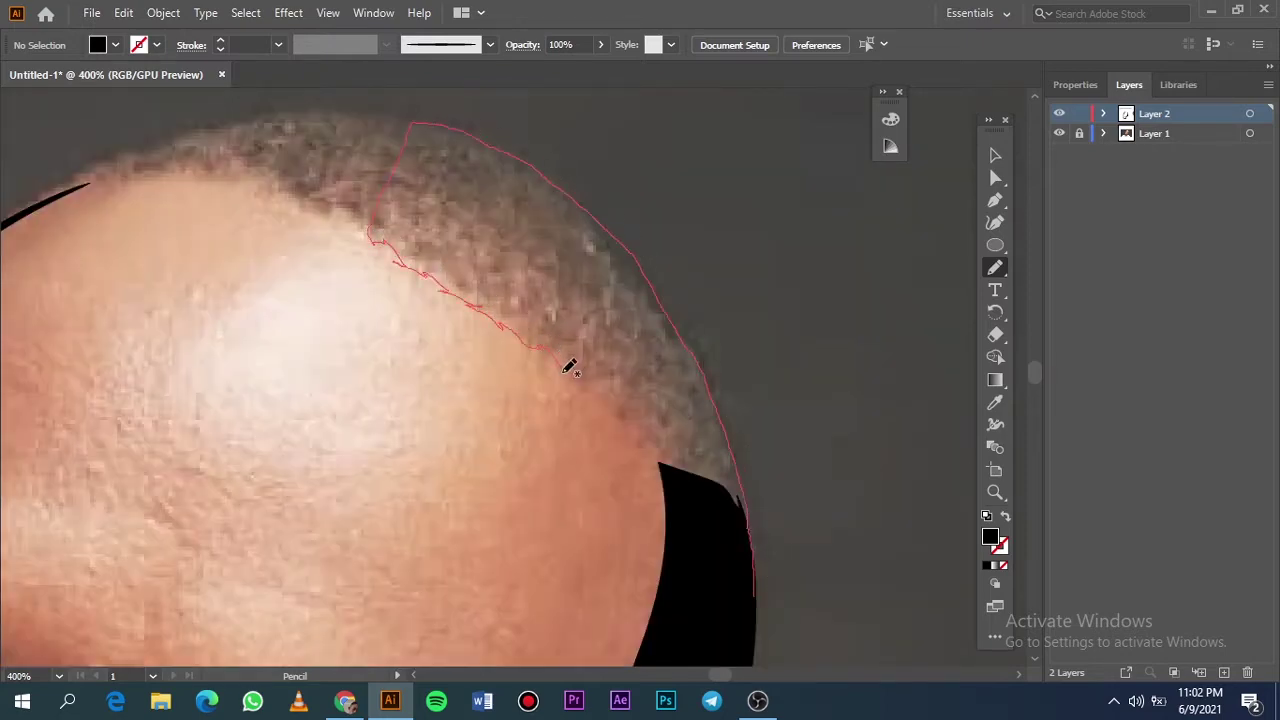
{"action": "left_click_drag", "start_coordinate": [630, 418], "coordinate": [755, 595]}
{"action": "key", "text": "ctrl+0"}
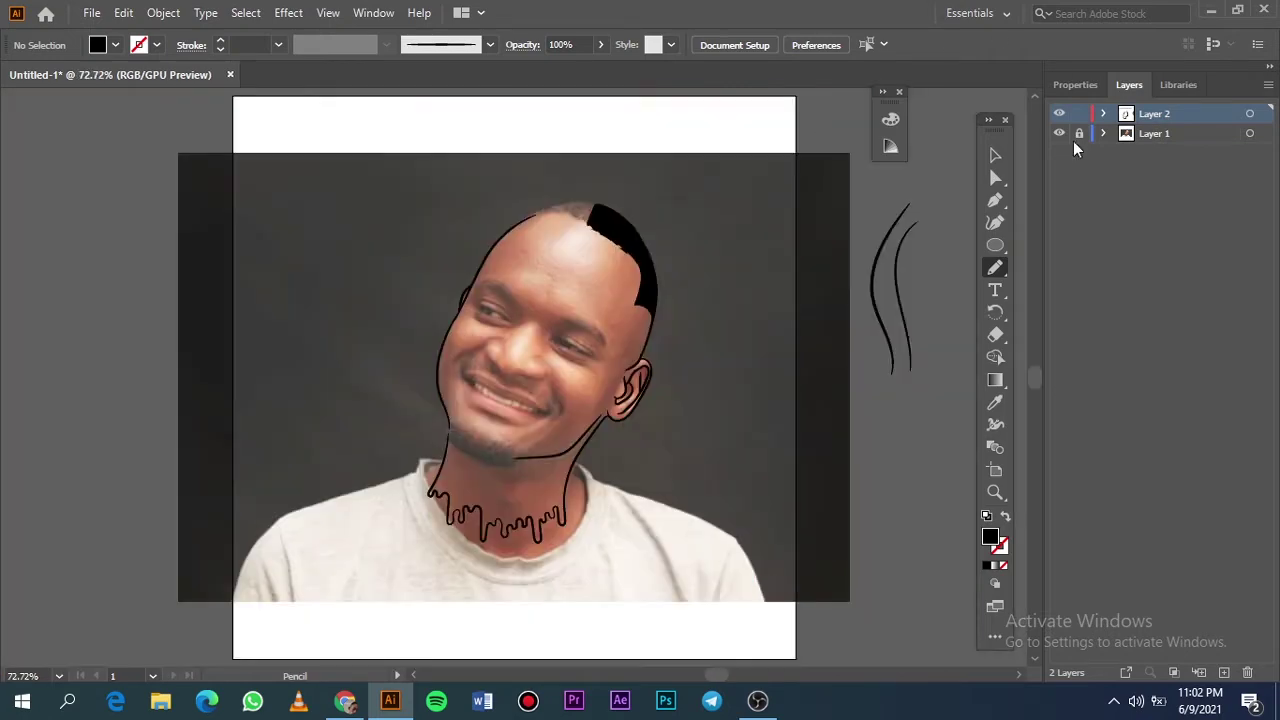
Step: Extend the black hair fill down the edge and trace the hairline across the top
{"action": "scroll", "coordinate": [659, 313], "scroll_direction": "up", "scroll_amount": 7}
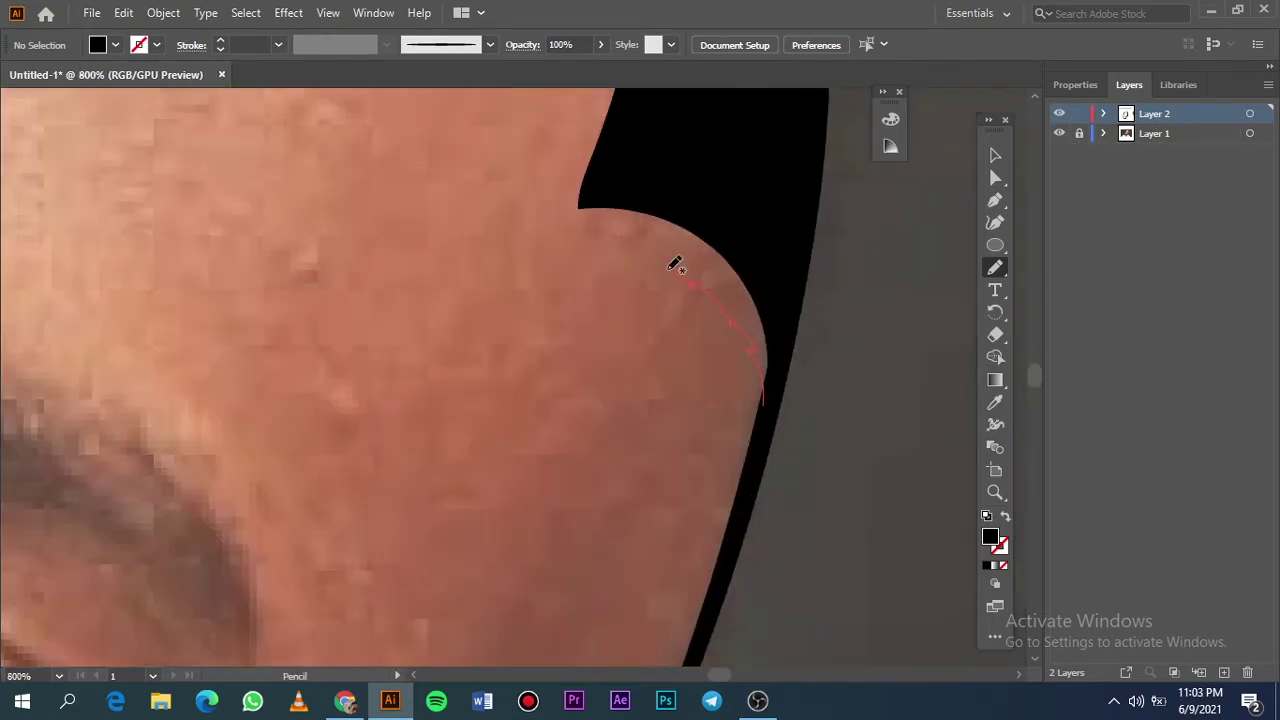
{"action": "left_click_drag", "start_coordinate": [590, 220], "coordinate": [766, 417]}
{"action": "key", "text": "ctrl+0"}
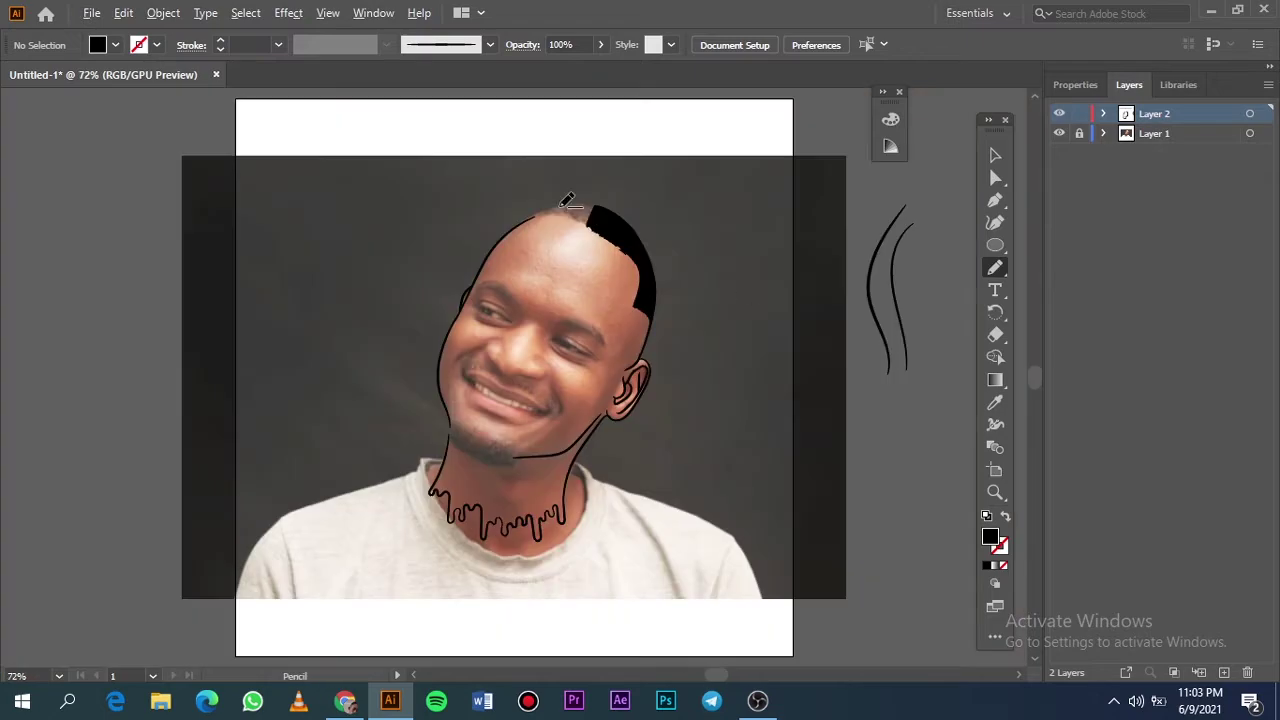
{"action": "scroll", "coordinate": [950, 207], "scroll_direction": "up", "scroll_amount": 7}
{"action": "left_click_drag", "start_coordinate": [975, 192], "coordinate": [494, 290]}
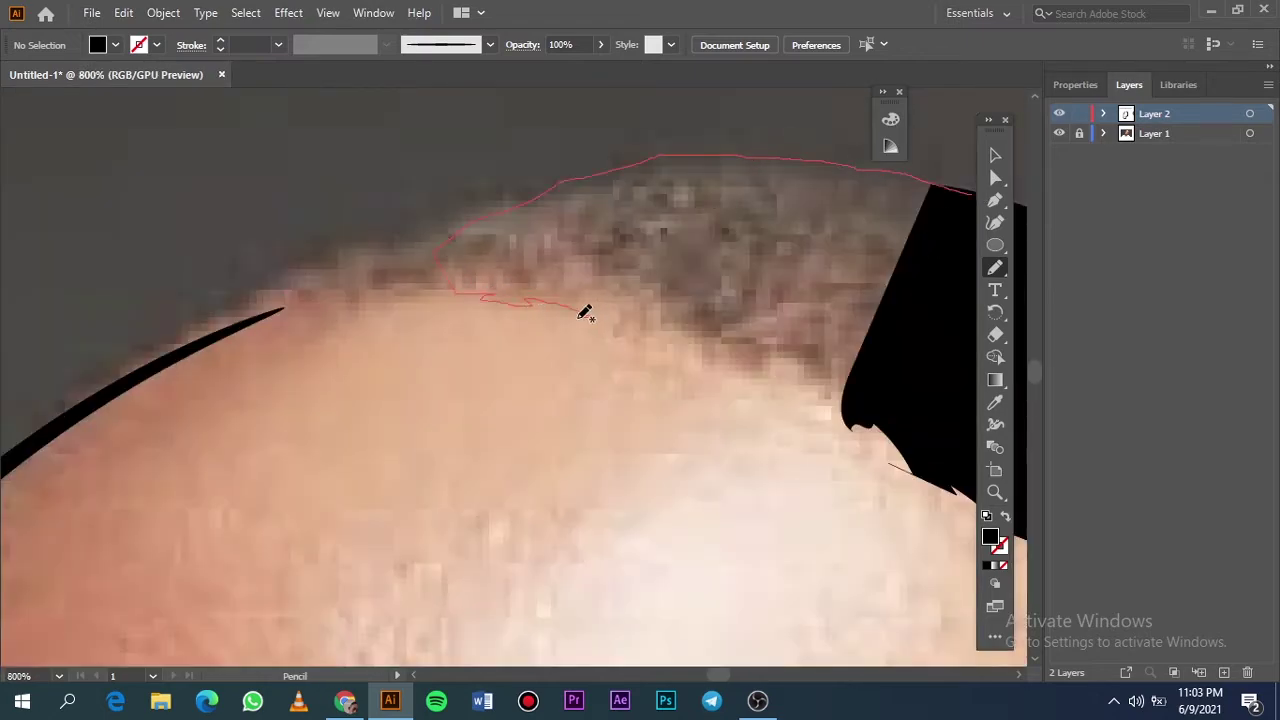
{"action": "left_click_drag", "start_coordinate": [585, 313], "coordinate": [731, 372]}
{"action": "left_click_drag", "start_coordinate": [862, 422], "coordinate": [880, 428]}
{"action": "key", "text": "ctrl+0"}
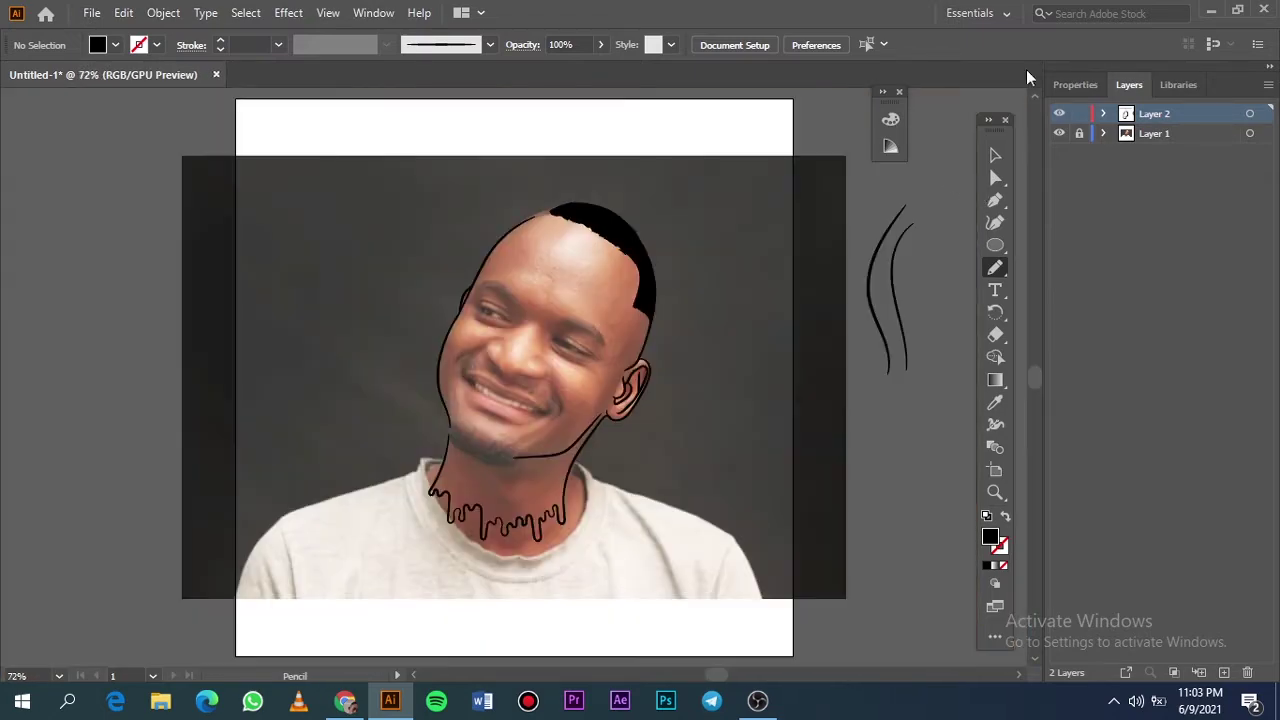
Step: Fill the outer hairline strip and a small edge gap, then preview with the photo hidden
{"action": "scroll", "coordinate": [748, 222], "scroll_direction": "up", "scroll_amount": 6}
{"action": "mouse_move", "coordinate": [836, 220]}
{"action": "left_mouse_down"}
{"action": "mouse_move", "coordinate": [188, 497]}
{"action": "mouse_move", "coordinate": [377, 352]}
{"action": "left_mouse_up"}
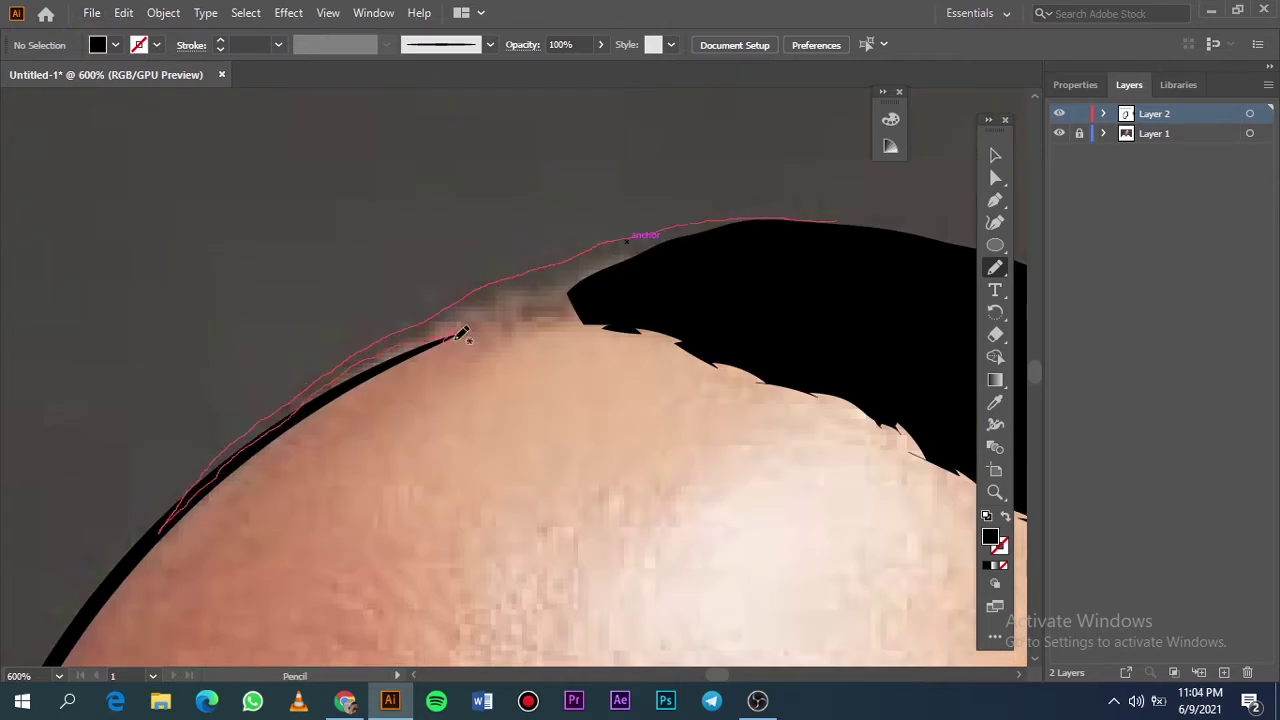
{"action": "left_click_drag", "start_coordinate": [462, 334], "coordinate": [836, 220]}
{"action": "scroll", "coordinate": [405, 392], "scroll_direction": "up", "scroll_amount": 3}
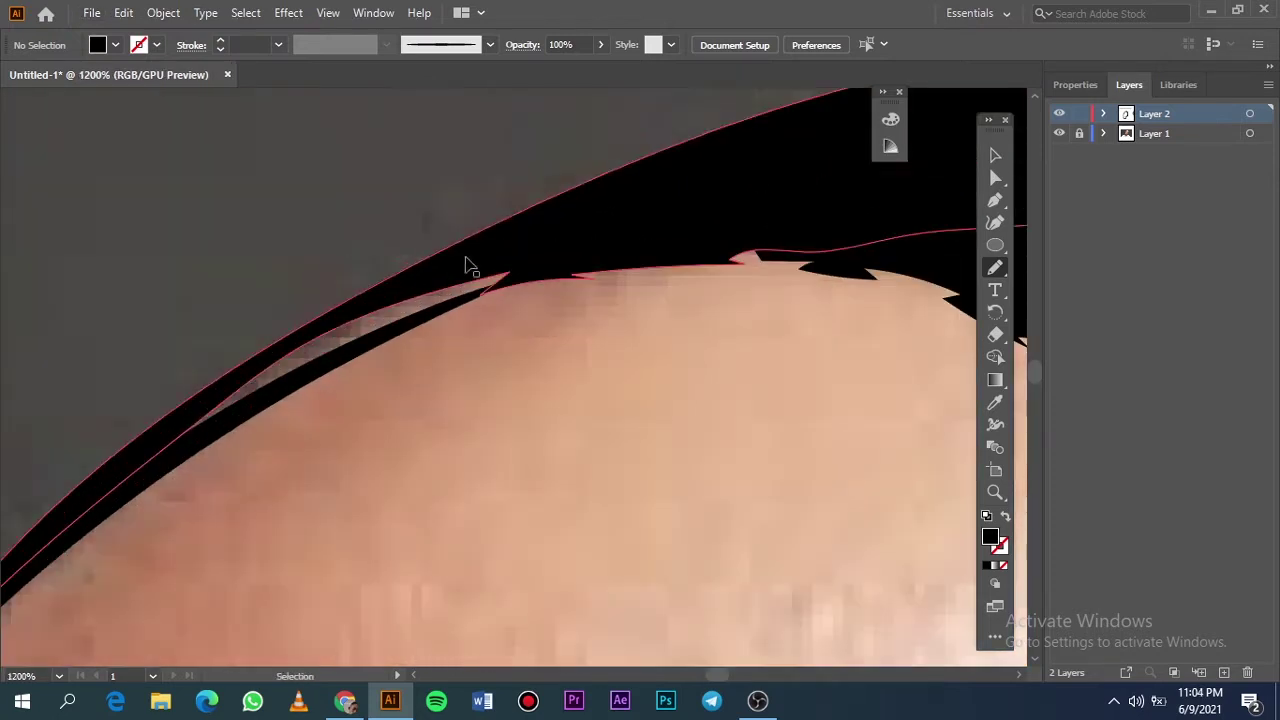
{"action": "scroll", "coordinate": [443, 343], "scroll_direction": "up", "scroll_amount": 2}
{"action": "scroll", "coordinate": [608, 360], "scroll_direction": "up", "scroll_amount": 2}
{"action": "mouse_move", "coordinate": [673, 350]}
{"action": "left_mouse_down"}
{"action": "mouse_move", "coordinate": [676, 255]}
{"action": "mouse_move", "coordinate": [680, 340]}
{"action": "left_mouse_up"}
{"action": "key", "text": "ctrl+0"}
{"action": "left_click", "coordinate": [1059, 133]}
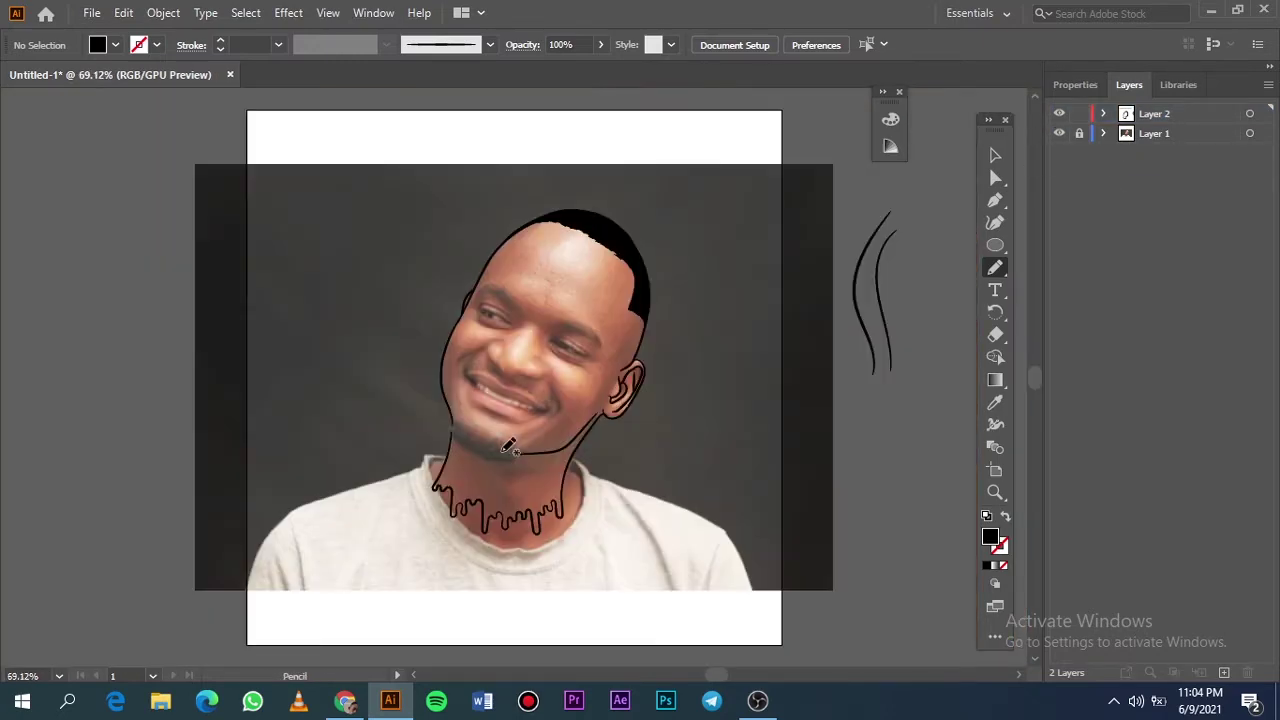
{"action": "scroll", "coordinate": [500, 460], "scroll_direction": "up", "scroll_amount": 5}
Step: Close the solid black beard shape around the chin and check it with the photo hidden
{"action": "scroll", "coordinate": [460, 505], "scroll_direction": "down", "scroll_amount": 2}
{"action": "scroll", "coordinate": [314, 487], "scroll_direction": "up", "scroll_amount": 1}
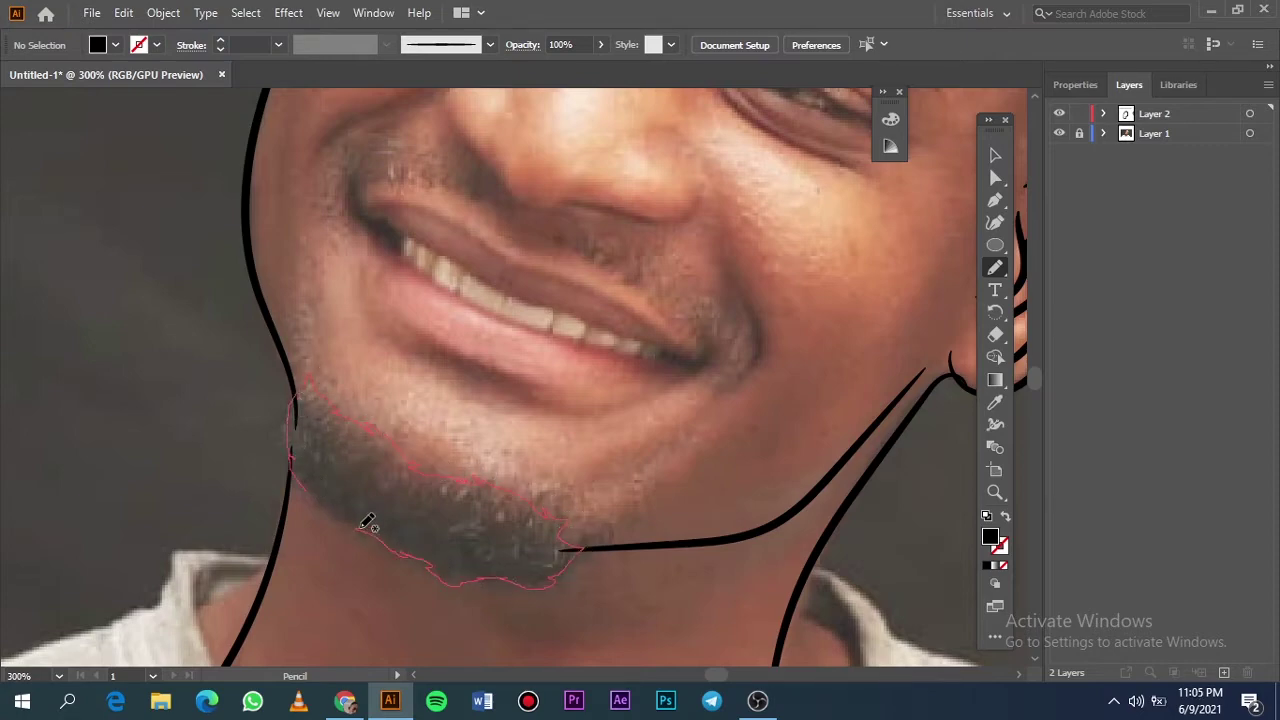
{"action": "left_click_drag", "start_coordinate": [298, 466], "coordinate": [292, 463]}
{"action": "key", "text": "ctrl+0"}
{"action": "left_click", "coordinate": [1059, 133]}
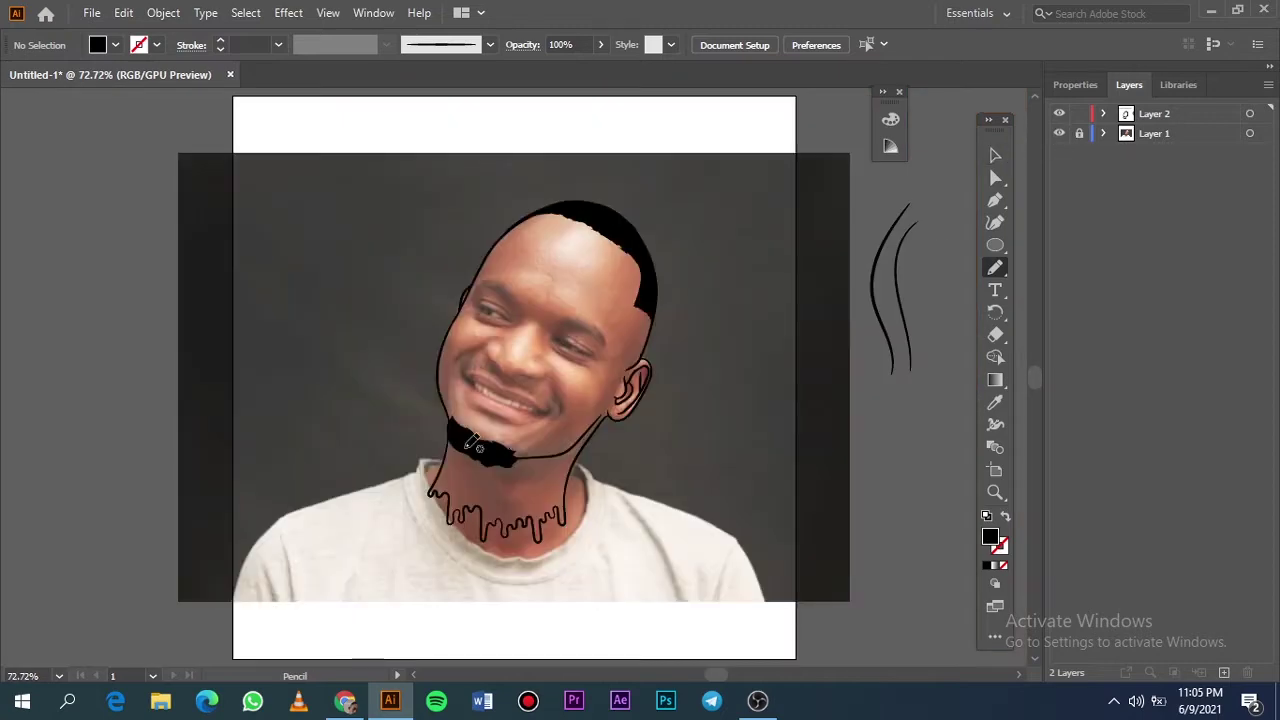
{"action": "scroll", "coordinate": [475, 443], "scroll_direction": "up", "scroll_amount": 5}
Step: Paint thin 0.25 pt black brush strands at the beard's tip and down its left edge
{"action": "left_click", "coordinate": [278, 44]}
{"action": "key", "text": "shift+x"}
{"action": "key", "text": "b"}
{"action": "scroll", "coordinate": [457, 443], "scroll_direction": "up", "scroll_amount": 2}
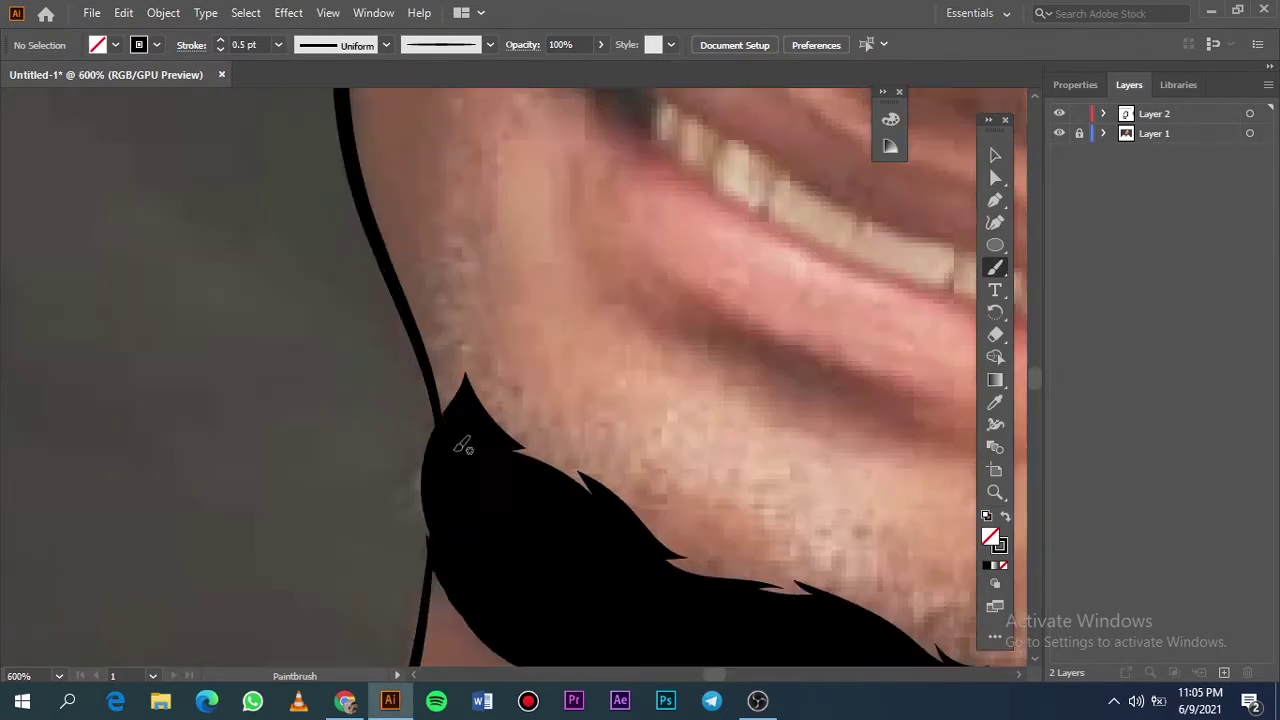
{"action": "left_click_drag", "start_coordinate": [450, 400], "coordinate": [476, 348]}
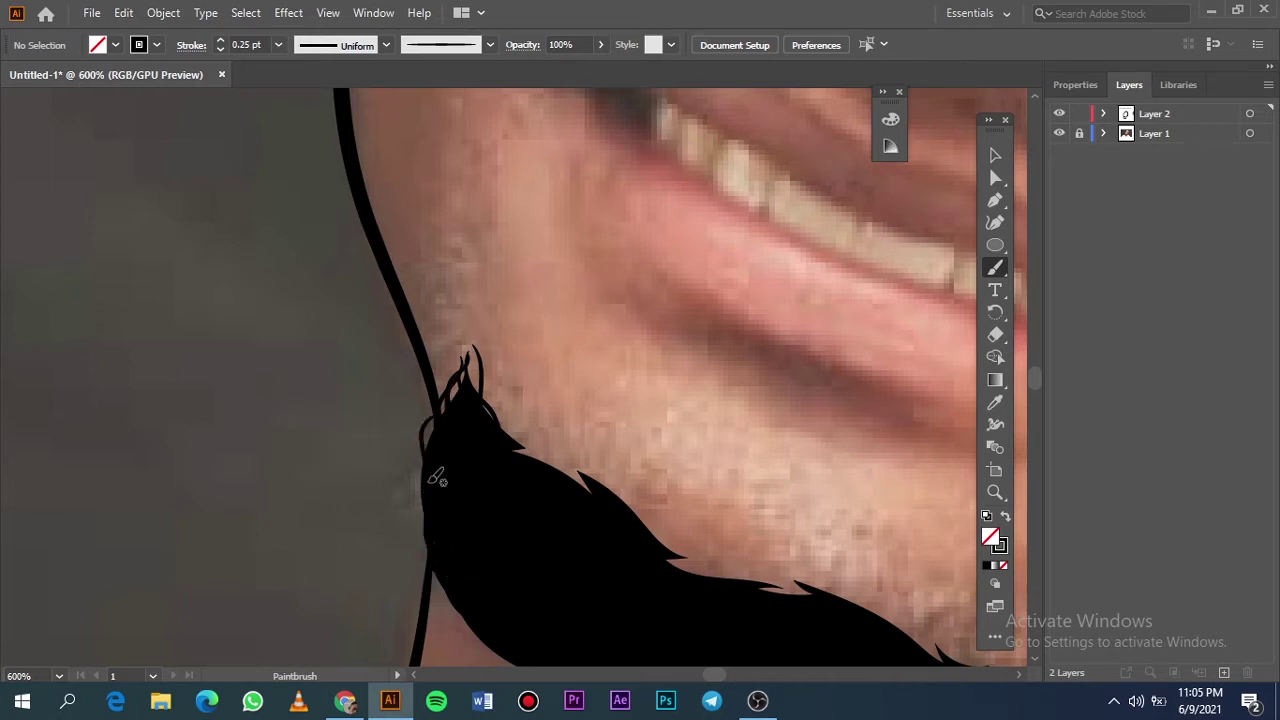
{"action": "left_click_drag", "start_coordinate": [445, 416], "coordinate": [420, 520]}
{"action": "scroll", "coordinate": [440, 520], "scroll_direction": "down", "scroll_amount": 3}
{"action": "scroll", "coordinate": [557, 238], "scroll_direction": "down", "scroll_amount": 3}
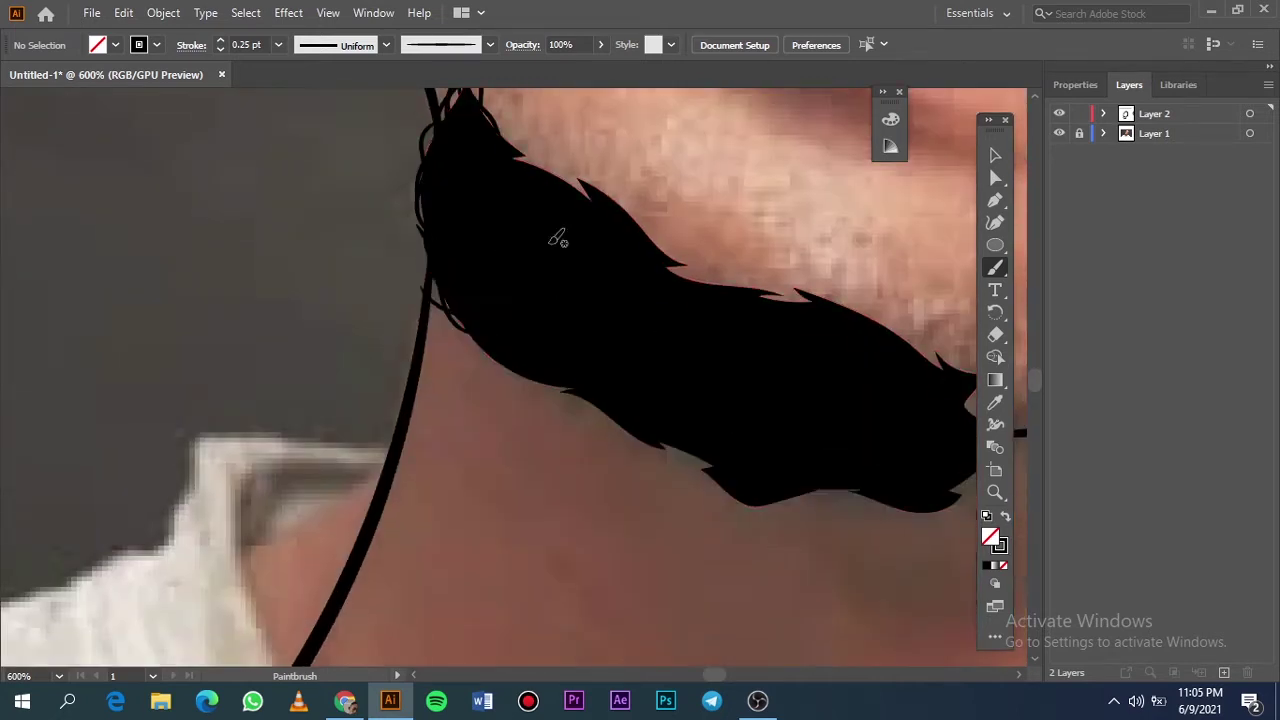
{"action": "scroll", "coordinate": [580, 334], "scroll_direction": "down", "scroll_amount": 2}
{"action": "scroll", "coordinate": [620, 314], "scroll_direction": "right", "scroll_amount": 5}
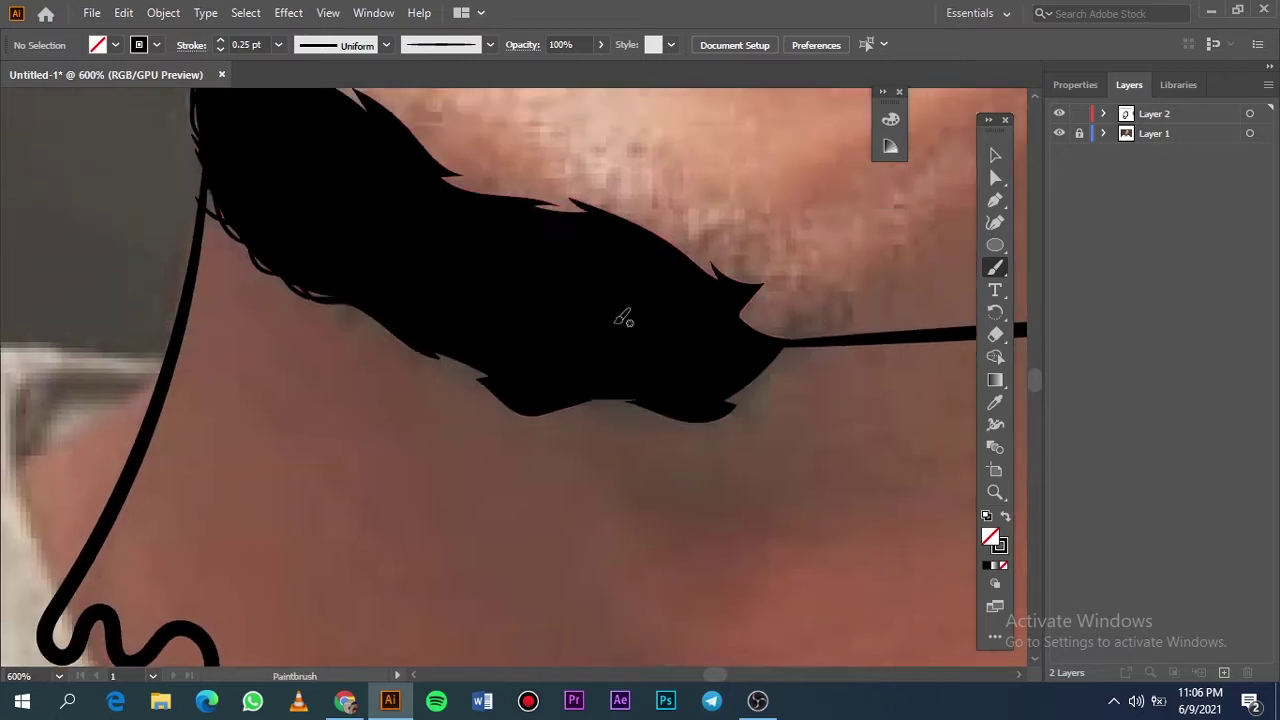
{"action": "scroll", "coordinate": [620, 314], "scroll_direction": "up", "scroll_amount": 3}
Step: Paint curly hair strands along the beard's lower edge and near the jaw line
{"action": "left_click_drag", "start_coordinate": [413, 470], "coordinate": [364, 446]}
{"action": "scroll", "coordinate": [431, 432], "scroll_direction": "up", "scroll_amount": 2}
{"action": "scroll", "coordinate": [563, 363], "scroll_direction": "down", "scroll_amount": 3}
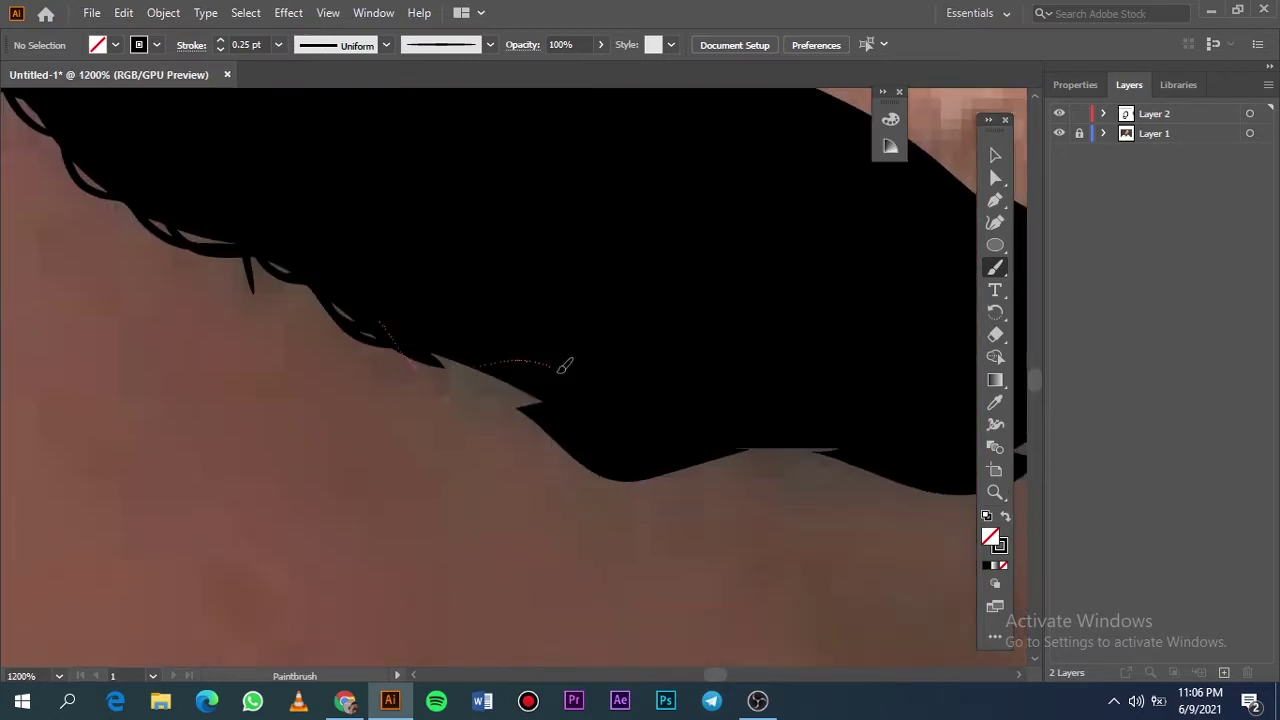
{"action": "scroll", "coordinate": [449, 300], "scroll_direction": "down", "scroll_amount": 3}
{"action": "scroll", "coordinate": [573, 197], "scroll_direction": "down", "scroll_amount": 2}
{"action": "scroll", "coordinate": [573, 197], "scroll_direction": "up", "scroll_amount": 3}
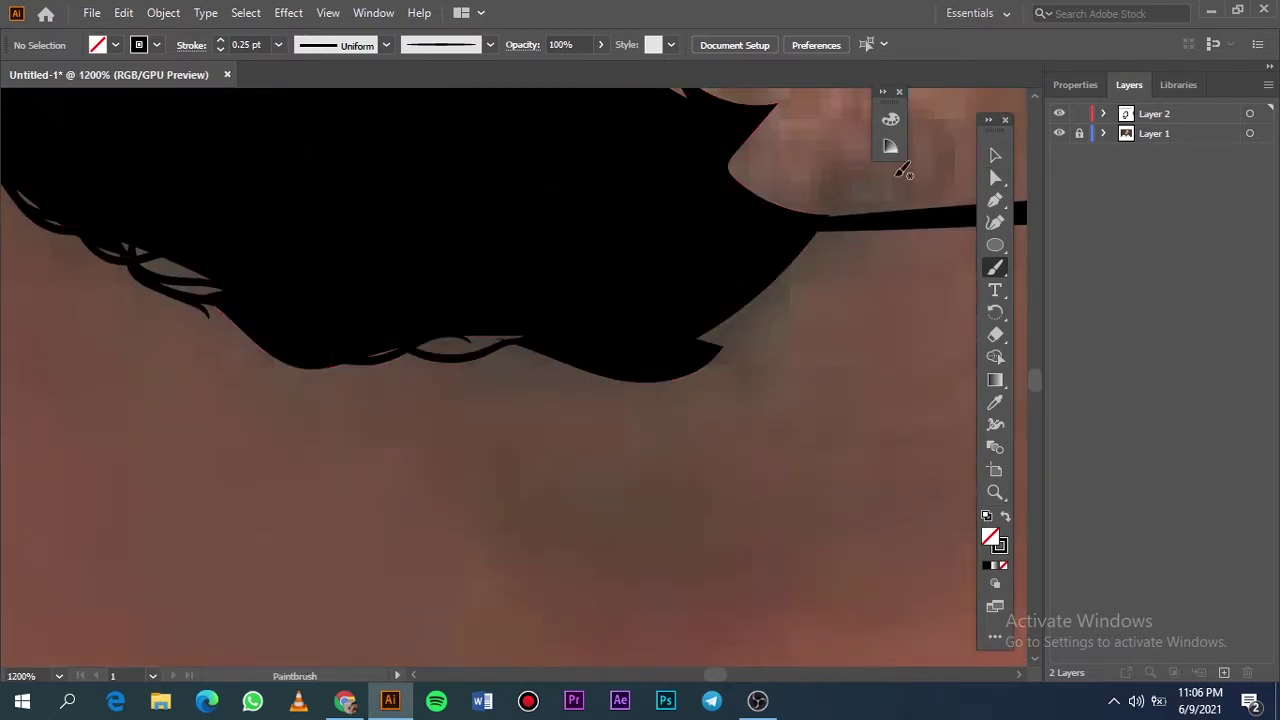
{"action": "scroll", "coordinate": [494, 487], "scroll_direction": "up", "scroll_amount": 3}
{"action": "mouse_move", "coordinate": [434, 325]}
{"action": "left_mouse_down"}
{"action": "mouse_move", "coordinate": [494, 487]}
{"action": "mouse_move", "coordinate": [684, 357]}
{"action": "left_mouse_up"}
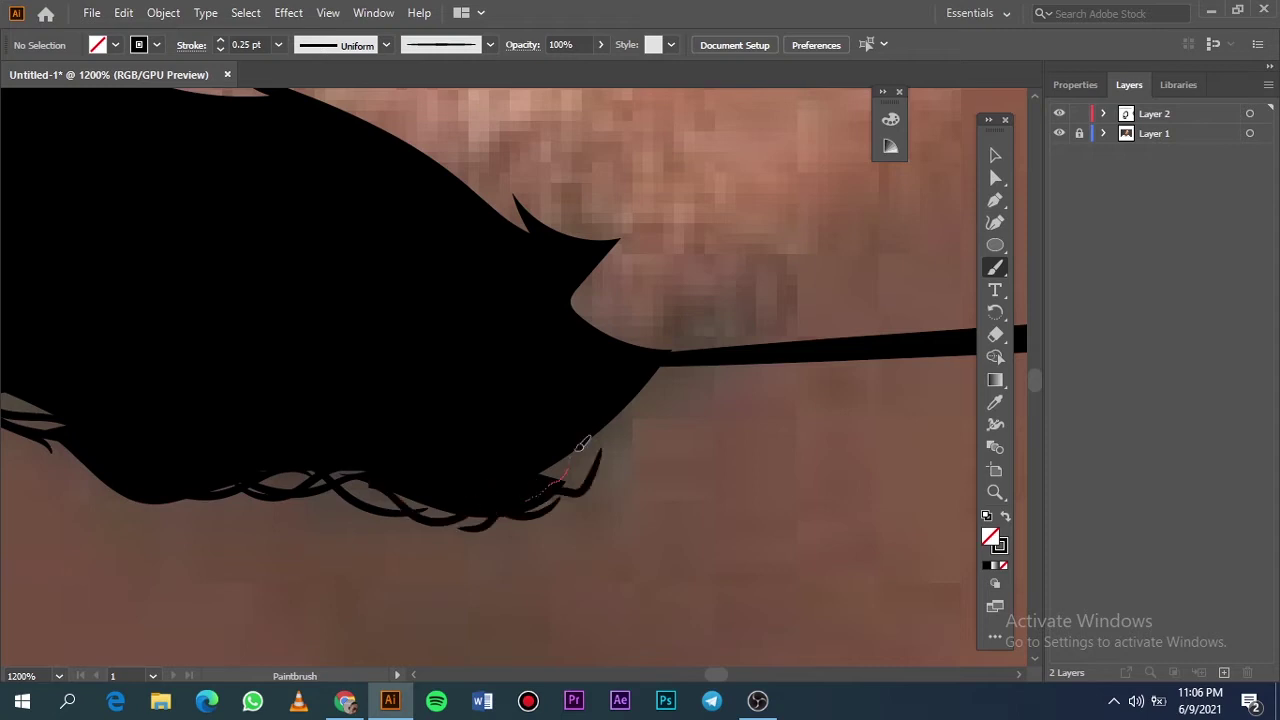
{"action": "scroll", "coordinate": [687, 356], "scroll_direction": "down", "scroll_amount": 1}
{"action": "scroll", "coordinate": [687, 356], "scroll_direction": "down", "scroll_amount": 1}
{"action": "mouse_move", "coordinate": [640, 537]}
{"action": "left_mouse_down"}
{"action": "mouse_move", "coordinate": [590, 500]}
{"action": "mouse_move", "coordinate": [618, 478]}
{"action": "mouse_move", "coordinate": [680, 545]}
{"action": "left_mouse_up"}
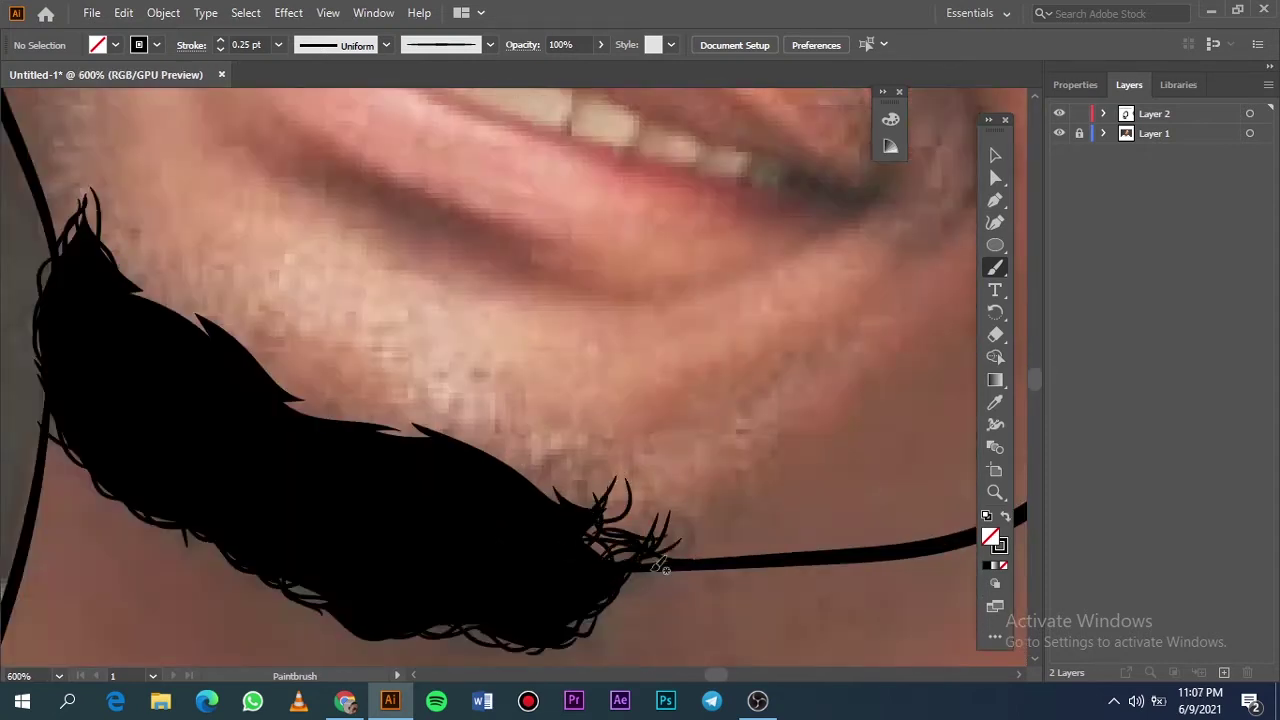
Step: Adjust the stroke weight and add hair curls along the beard's tip and upper edge
{"action": "left_click", "coordinate": [278, 44]}
{"action": "left_click", "coordinate": [300, 93]}
{"action": "mouse_move", "coordinate": [578, 516]}
{"action": "left_mouse_down"}
{"action": "mouse_move", "coordinate": [590, 530]}
{"action": "mouse_move", "coordinate": [540, 555]}
{"action": "left_mouse_up"}
{"action": "mouse_move", "coordinate": [610, 490]}
{"action": "left_mouse_down"}
{"action": "mouse_move", "coordinate": [562, 540]}
{"action": "mouse_move", "coordinate": [515, 458]}
{"action": "mouse_move", "coordinate": [450, 432]}
{"action": "left_mouse_up"}
{"action": "mouse_move", "coordinate": [600, 510]}
{"action": "left_mouse_down"}
{"action": "mouse_move", "coordinate": [565, 468]}
{"action": "mouse_move", "coordinate": [604, 533]}
{"action": "left_mouse_up"}
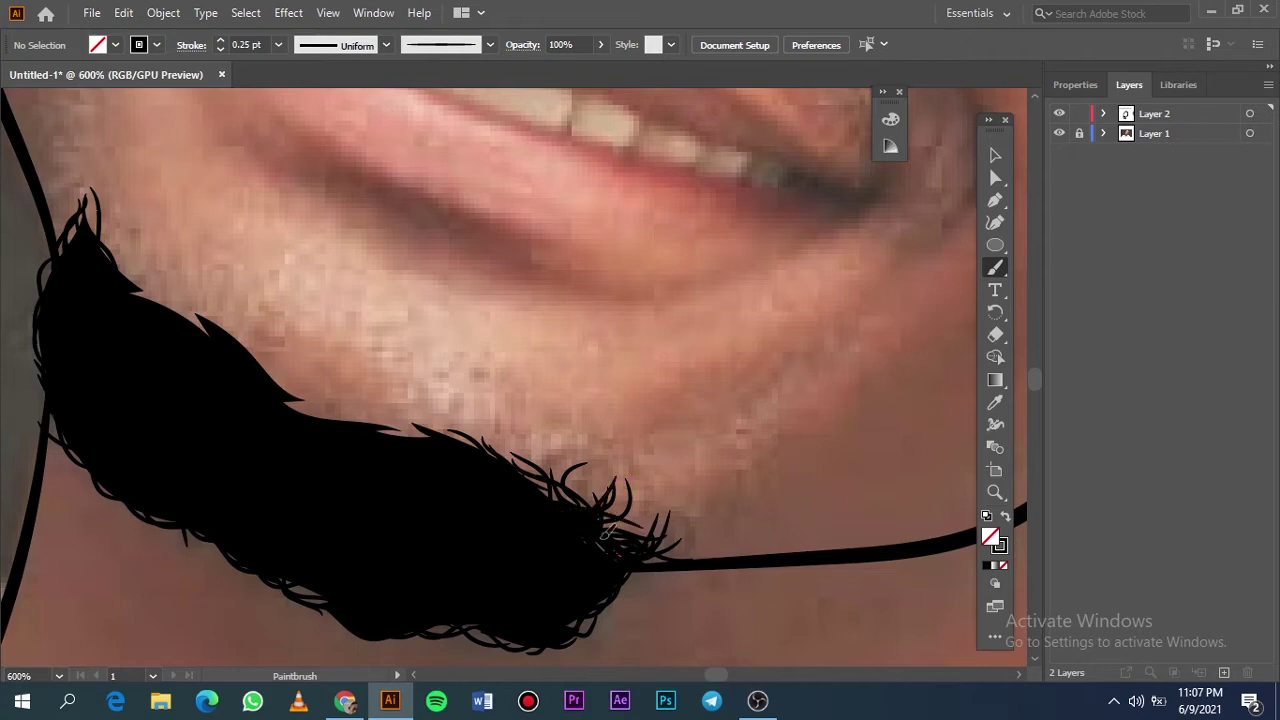
{"action": "mouse_move", "coordinate": [443, 406]}
{"action": "left_mouse_down"}
{"action": "mouse_move", "coordinate": [395, 428]}
{"action": "mouse_move", "coordinate": [330, 405]}
{"action": "left_mouse_up"}
{"action": "mouse_move", "coordinate": [420, 430]}
{"action": "left_mouse_down"}
{"action": "mouse_move", "coordinate": [316, 397]}
{"action": "mouse_move", "coordinate": [255, 345]}
{"action": "left_mouse_up"}
Step: Add black hair strokes at the beard's upper-left edge and tip, then preview without the photo
{"action": "left_click_drag", "start_coordinate": [300, 400], "coordinate": [230, 320]}
{"action": "scroll", "coordinate": [280, 380], "scroll_direction": "up", "scroll_amount": 2}
{"action": "scroll", "coordinate": [300, 430], "scroll_direction": "left", "scroll_amount": 2}
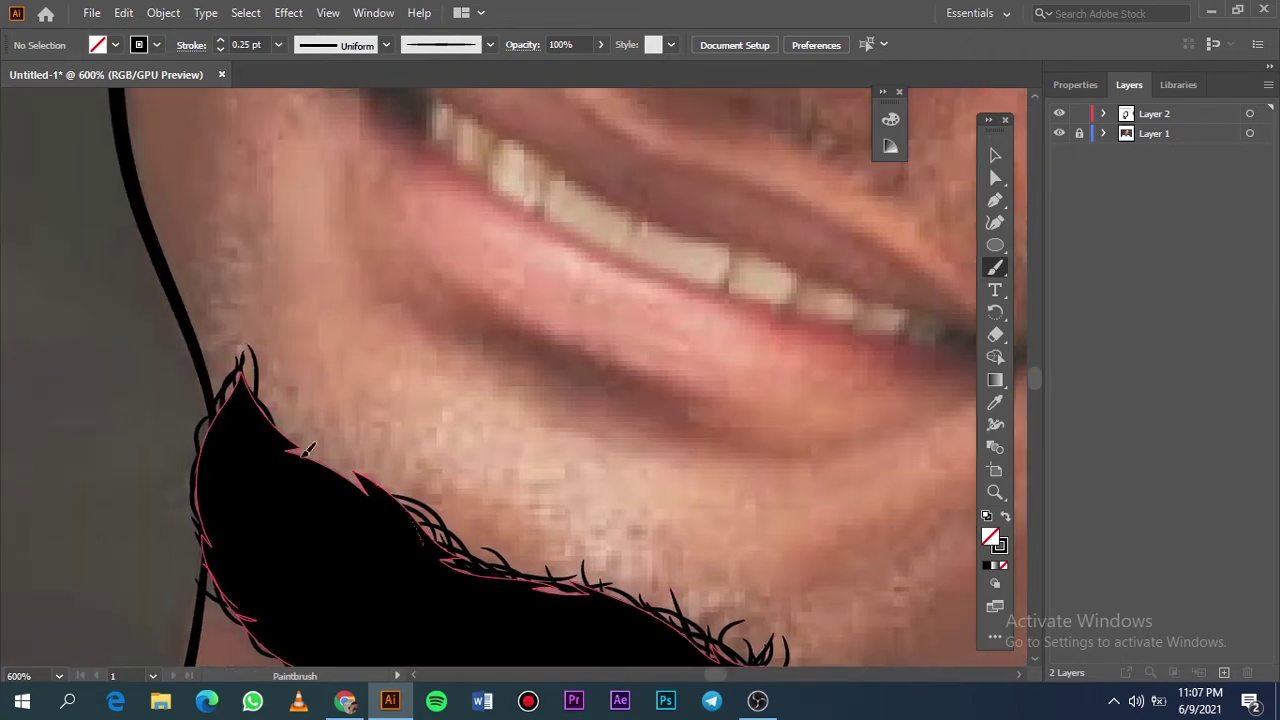
{"action": "mouse_move", "coordinate": [330, 470]}
{"action": "left_mouse_down"}
{"action": "mouse_move", "coordinate": [285, 420]}
{"action": "mouse_move", "coordinate": [250, 310]}
{"action": "left_mouse_up"}
{"action": "left_click_drag", "start_coordinate": [262, 420], "coordinate": [245, 335]}
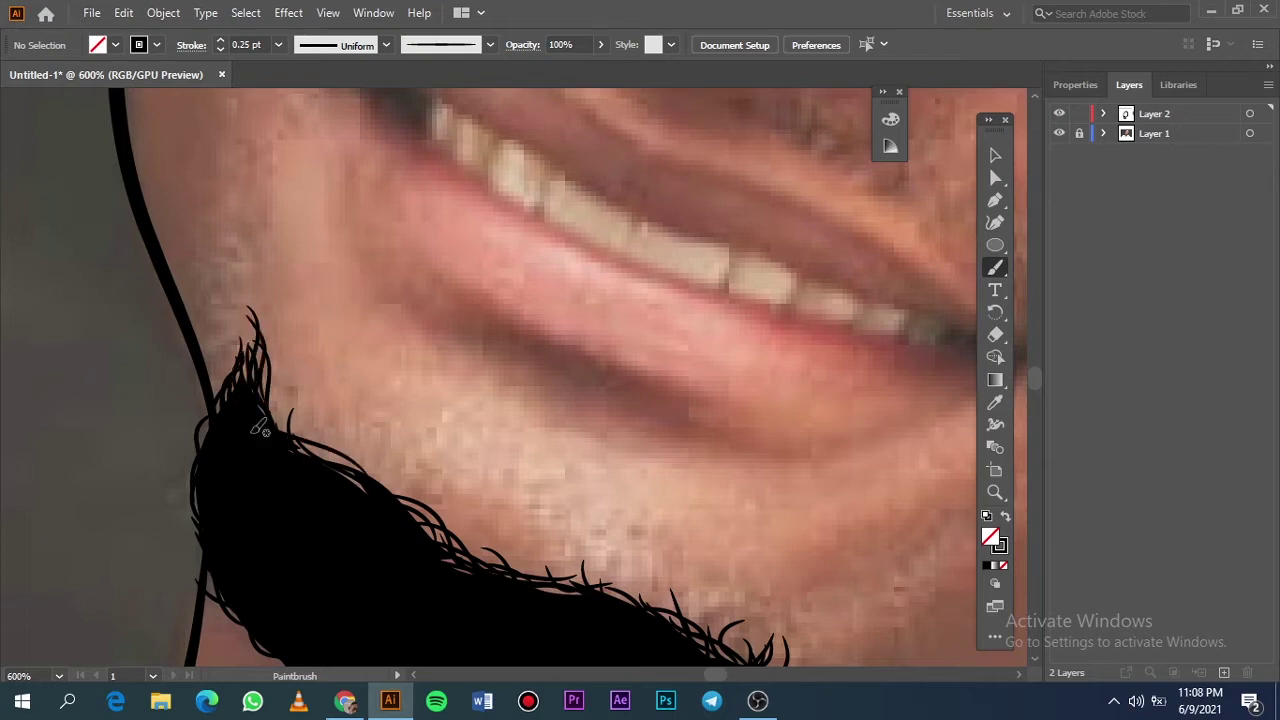
{"action": "key", "text": "ctrl+0"}
{"action": "left_click", "coordinate": [1059, 133]}
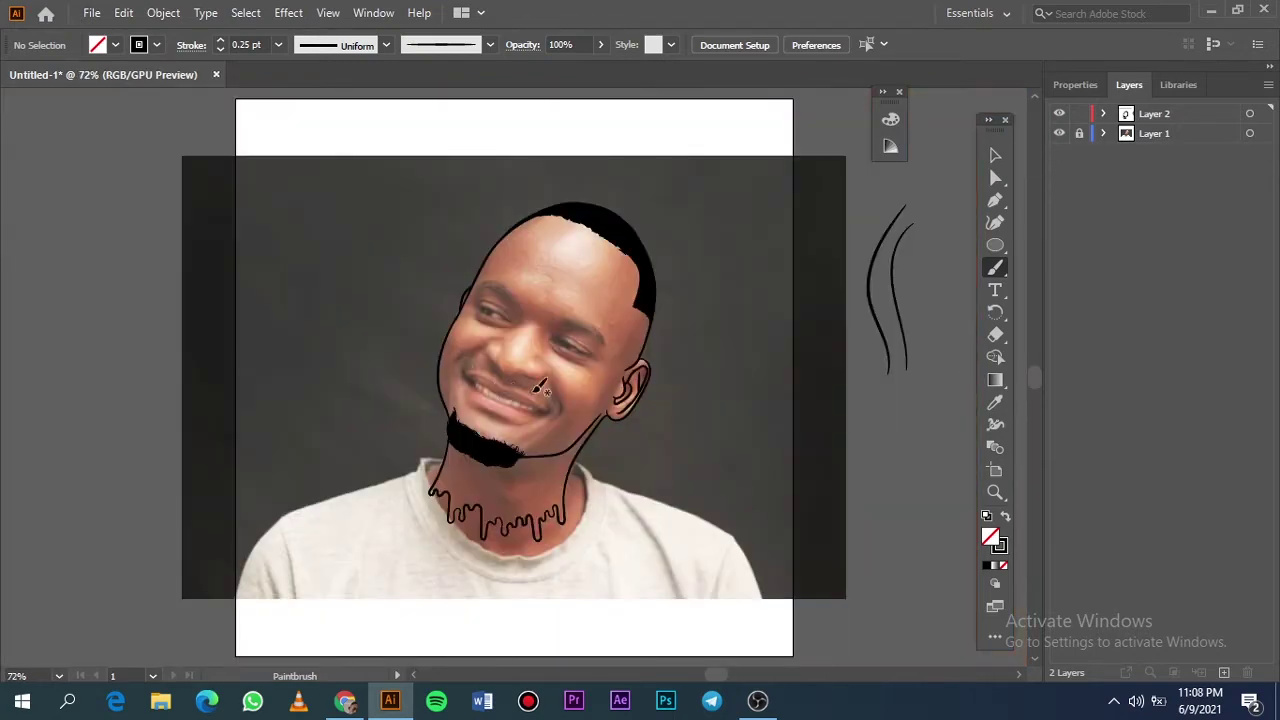
Step: Outline the lower lip with a thick 1 pt brush curve
{"action": "scroll", "coordinate": [600, 420], "scroll_direction": "up", "scroll_amount": 5}
{"action": "scroll", "coordinate": [386, 447], "scroll_direction": "up", "scroll_amount": 2}
{"action": "scroll", "coordinate": [330, 193], "scroll_direction": "down", "scroll_amount": 2}
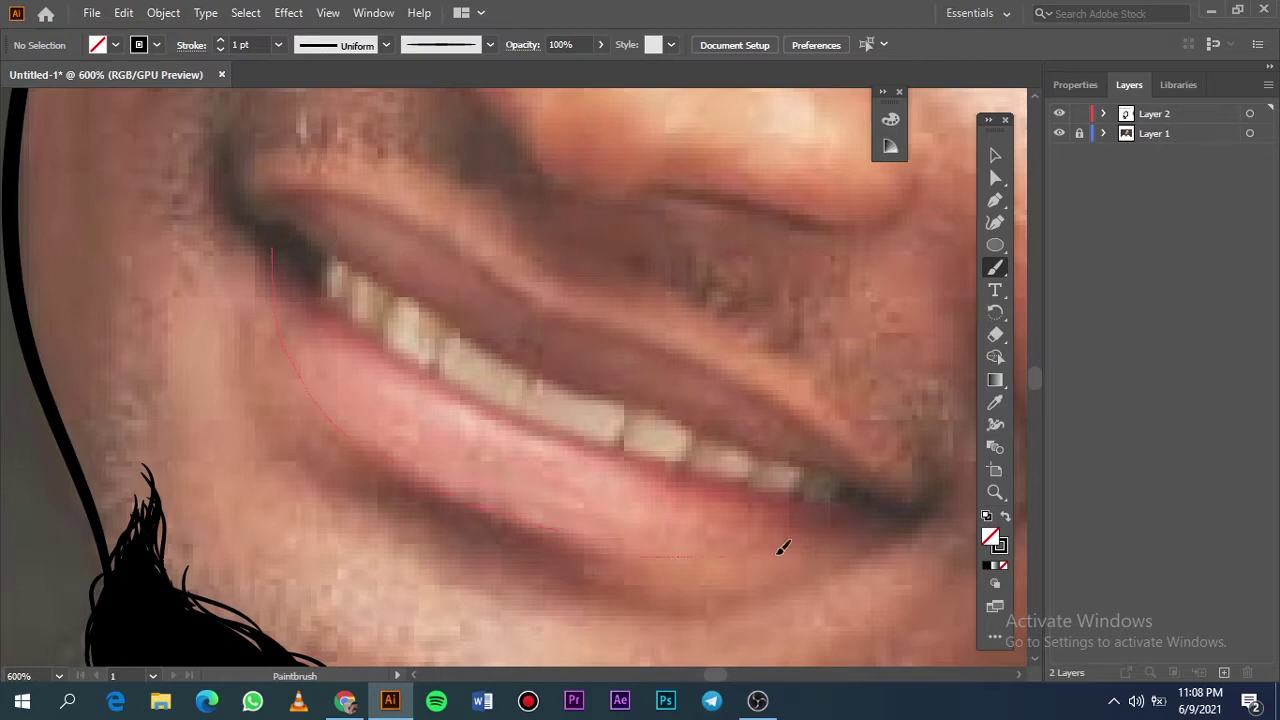
{"action": "left_click_drag", "start_coordinate": [905, 497], "coordinate": [878, 507]}
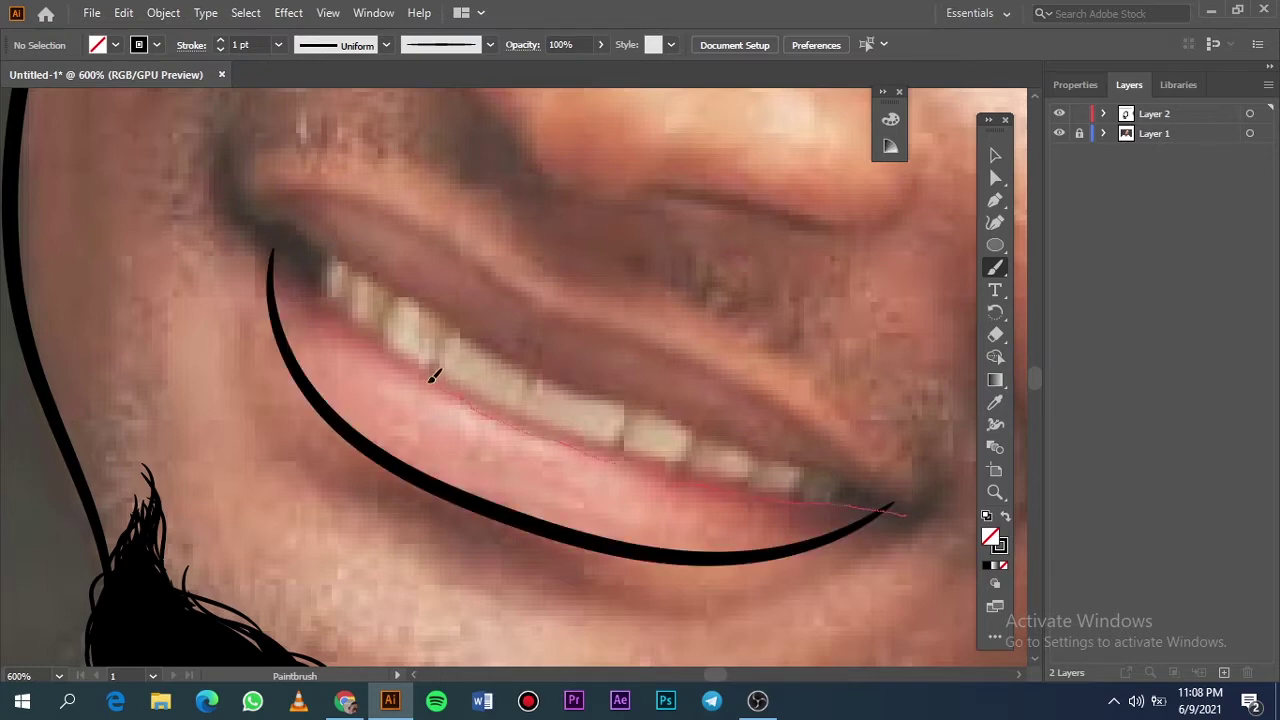
{"action": "mouse_move", "coordinate": [432, 376]}
{"action": "left_mouse_down"}
{"action": "mouse_move", "coordinate": [310, 290]}
{"action": "mouse_move", "coordinate": [293, 236]}
{"action": "left_mouse_up"}
{"action": "key", "text": "ctrl+z"}
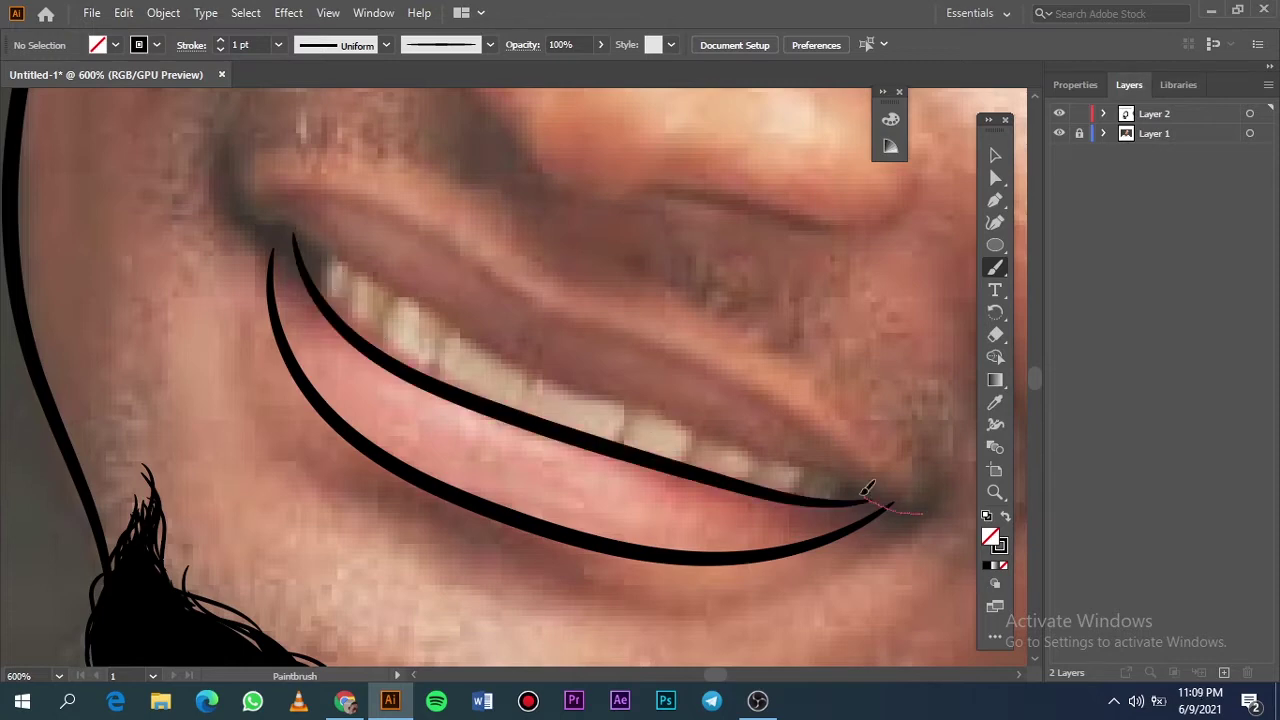
Step: Brush the bottom and top edges of the teeth and the upper lip to the left corner
{"action": "left_click_drag", "start_coordinate": [697, 425], "coordinate": [621, 378]}
{"action": "left_click_drag", "start_coordinate": [436, 296], "coordinate": [622, 398]}
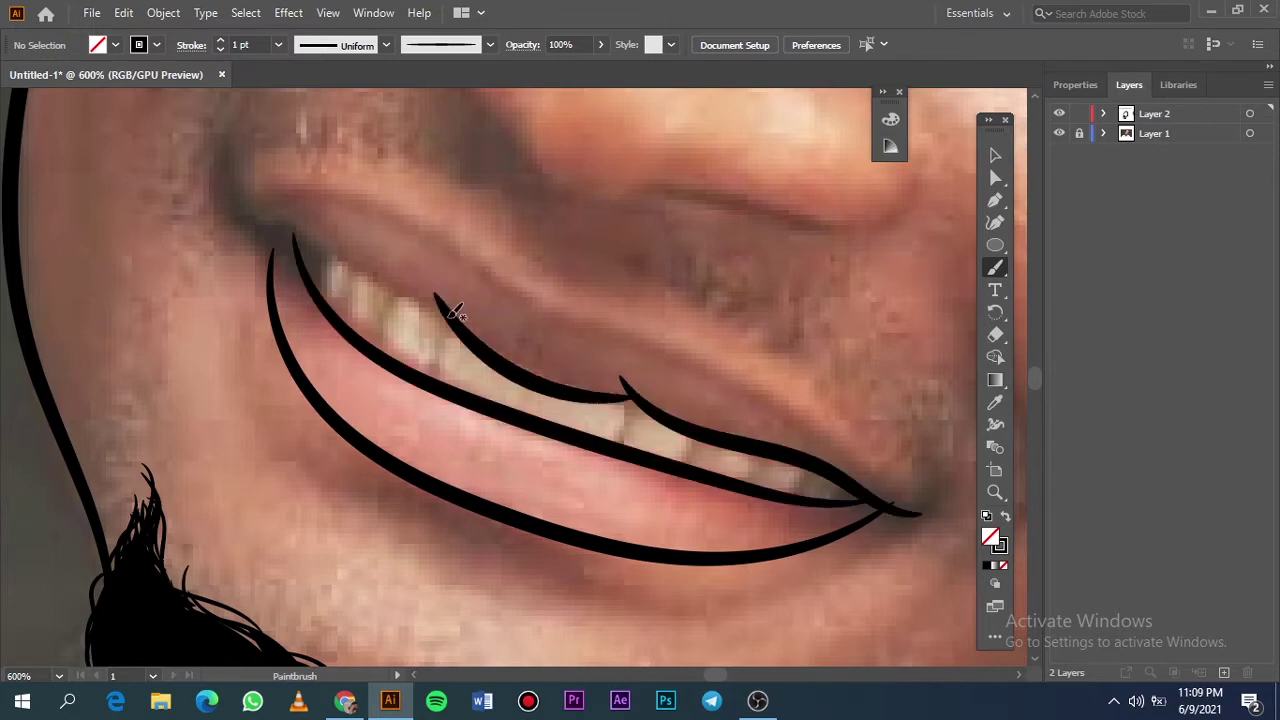
{"action": "left_click_drag", "start_coordinate": [244, 212], "coordinate": [445, 320]}
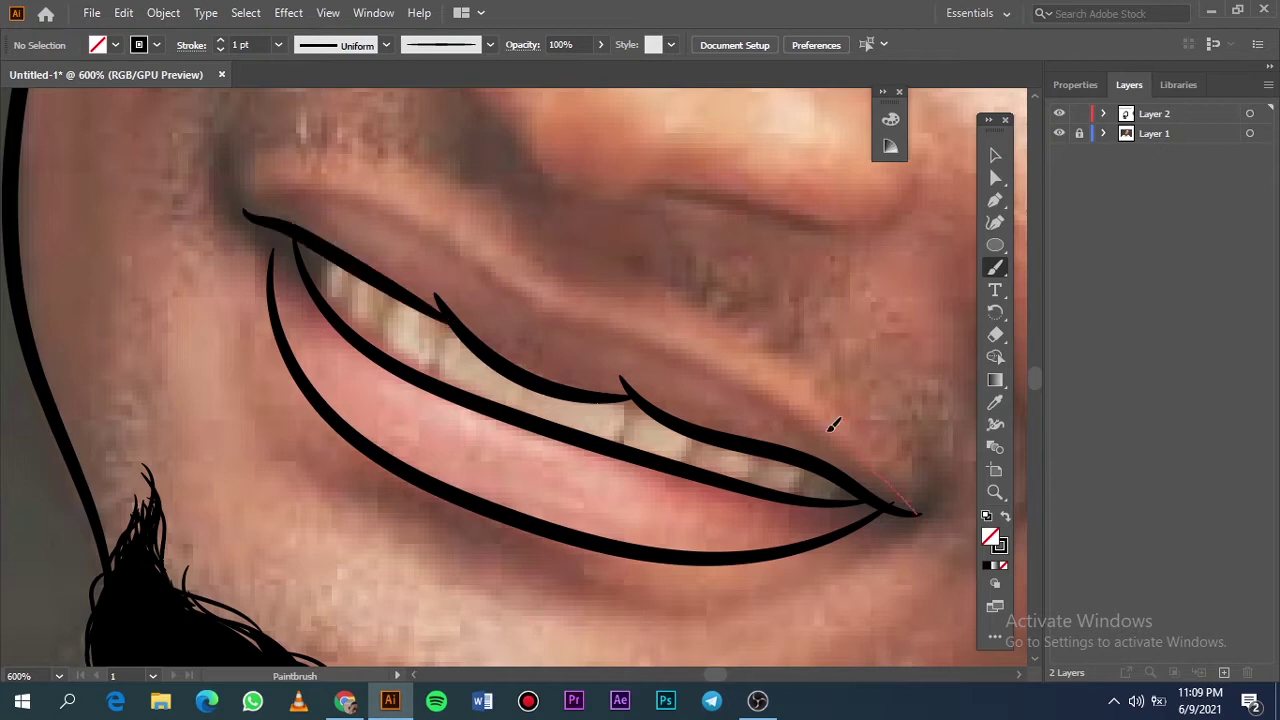
{"action": "left_click_drag", "start_coordinate": [312, 187], "coordinate": [255, 212]}
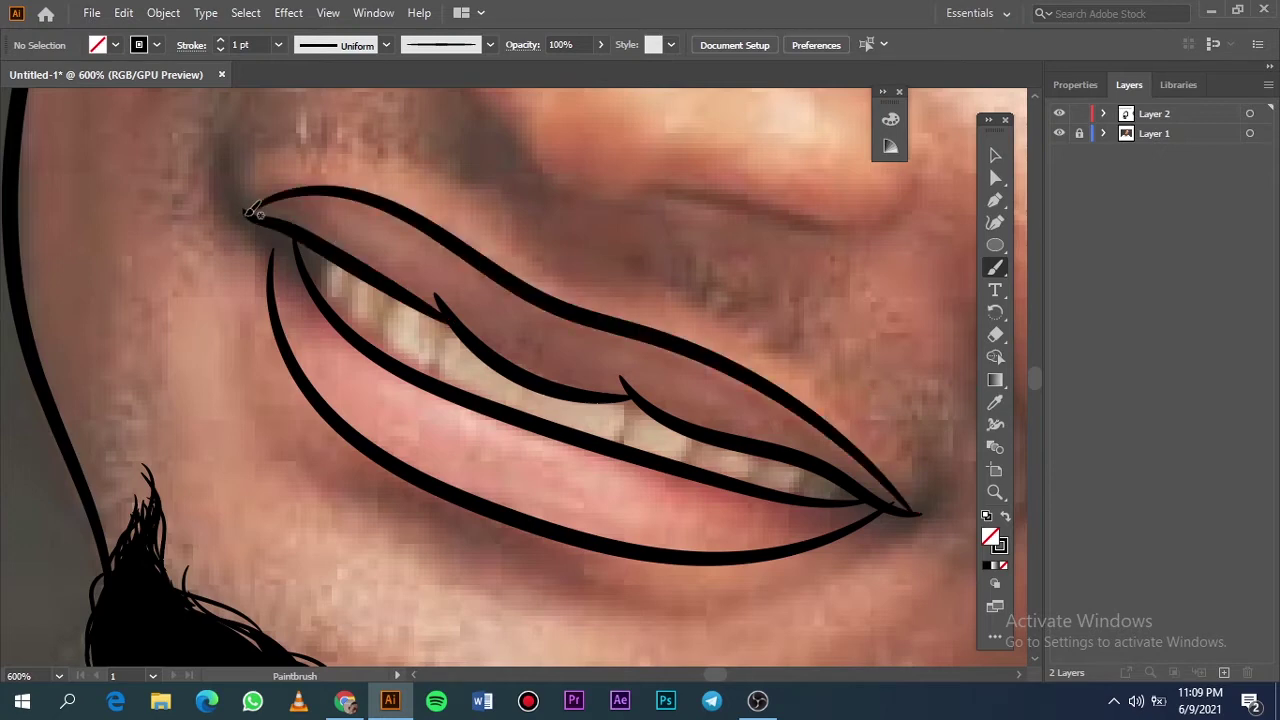
Step: Fill the left mouth corner with a black Pencil shape and preview without the photo
{"action": "key", "text": "n"}
{"action": "key", "text": "shift+x"}
{"action": "scroll", "coordinate": [270, 220], "scroll_direction": "up", "scroll_amount": 2}
{"action": "scroll", "coordinate": [300, 300], "scroll_direction": "down", "scroll_amount": 2}
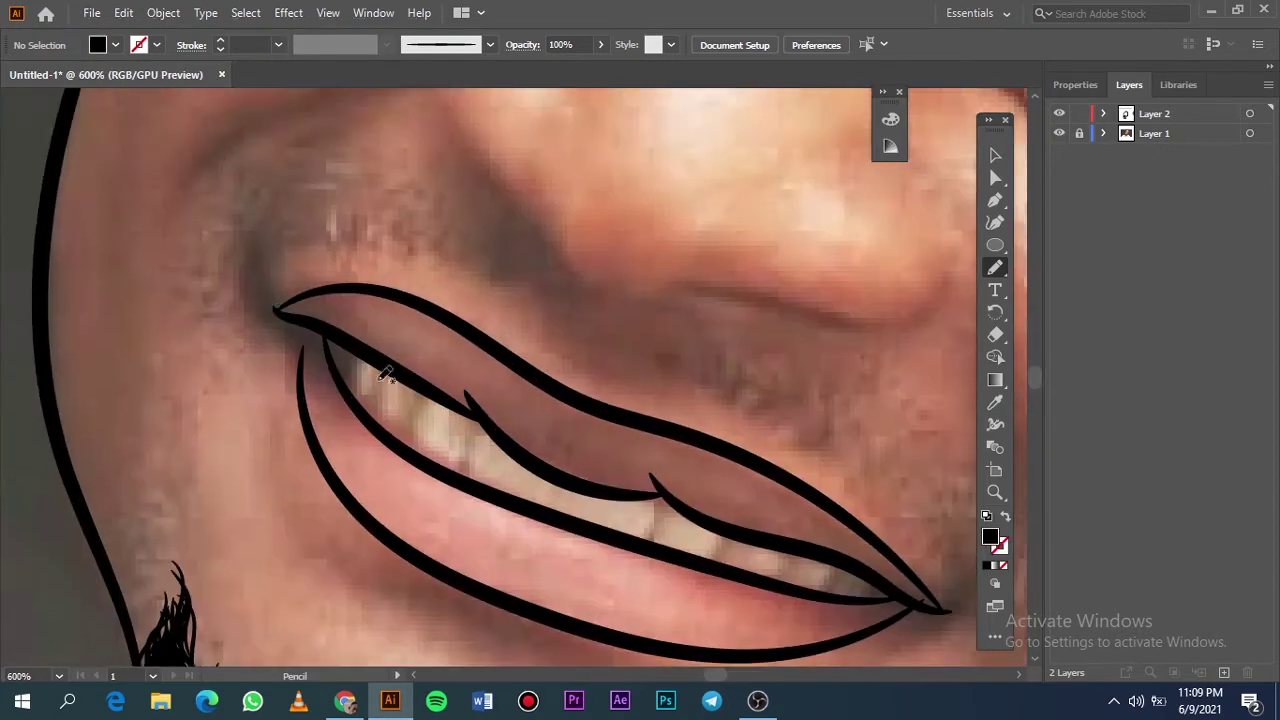
{"action": "left_click_drag", "start_coordinate": [299, 297], "coordinate": [257, 318]}
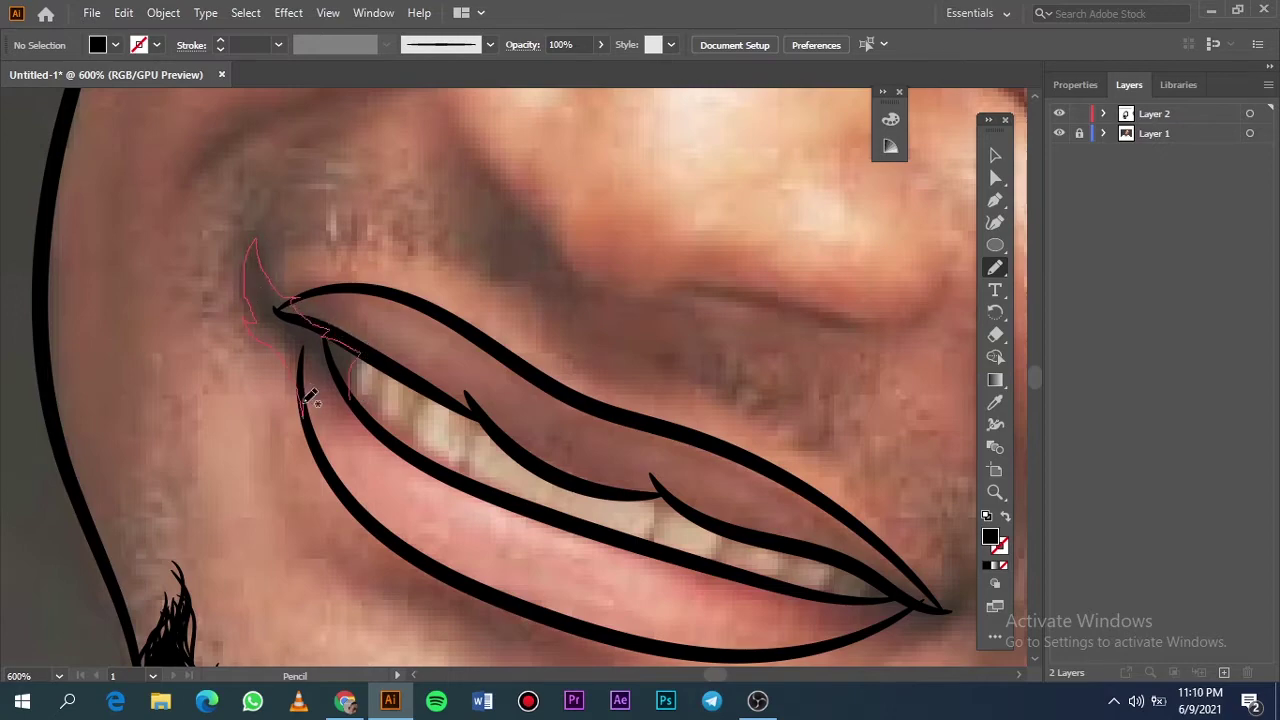
{"action": "left_click_drag", "start_coordinate": [305, 397], "coordinate": [350, 400]}
{"action": "key", "text": "ctrl+0"}
{"action": "left_click", "coordinate": [1059, 133]}
Step: Fill the right mouth corner with a matching black Pencil shape
{"action": "scroll", "coordinate": [705, 337], "scroll_direction": "up", "scroll_amount": 5}
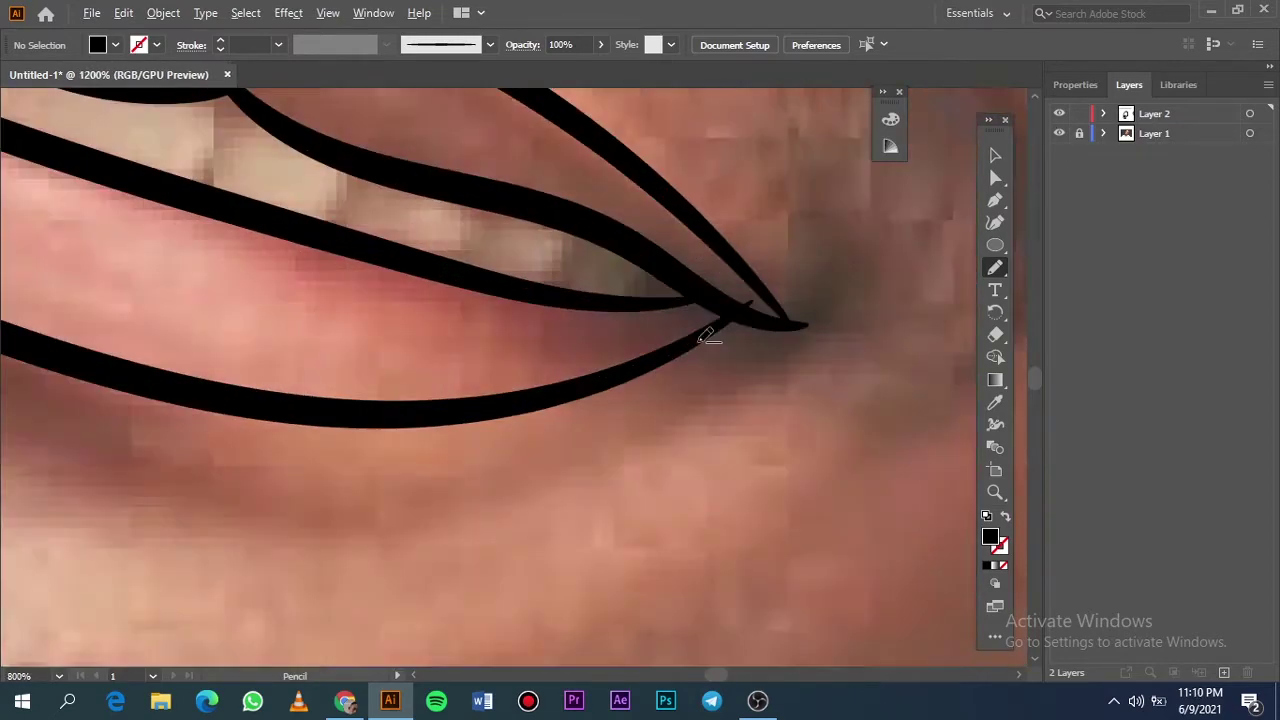
{"action": "scroll", "coordinate": [705, 337], "scroll_direction": "up", "scroll_amount": 2}
{"action": "left_click_drag", "start_coordinate": [806, 230], "coordinate": [674, 402]}
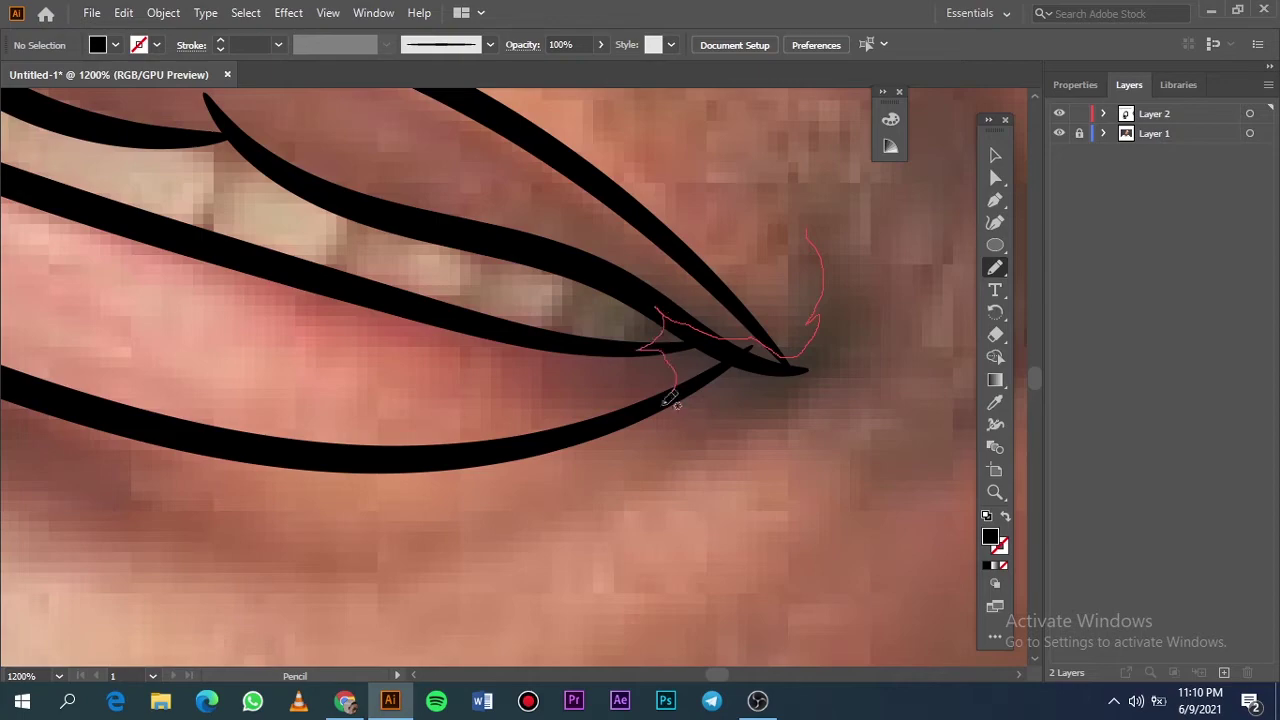
{"action": "left_click_drag", "start_coordinate": [860, 296], "coordinate": [808, 232]}
{"action": "key", "text": "ctrl+0"}
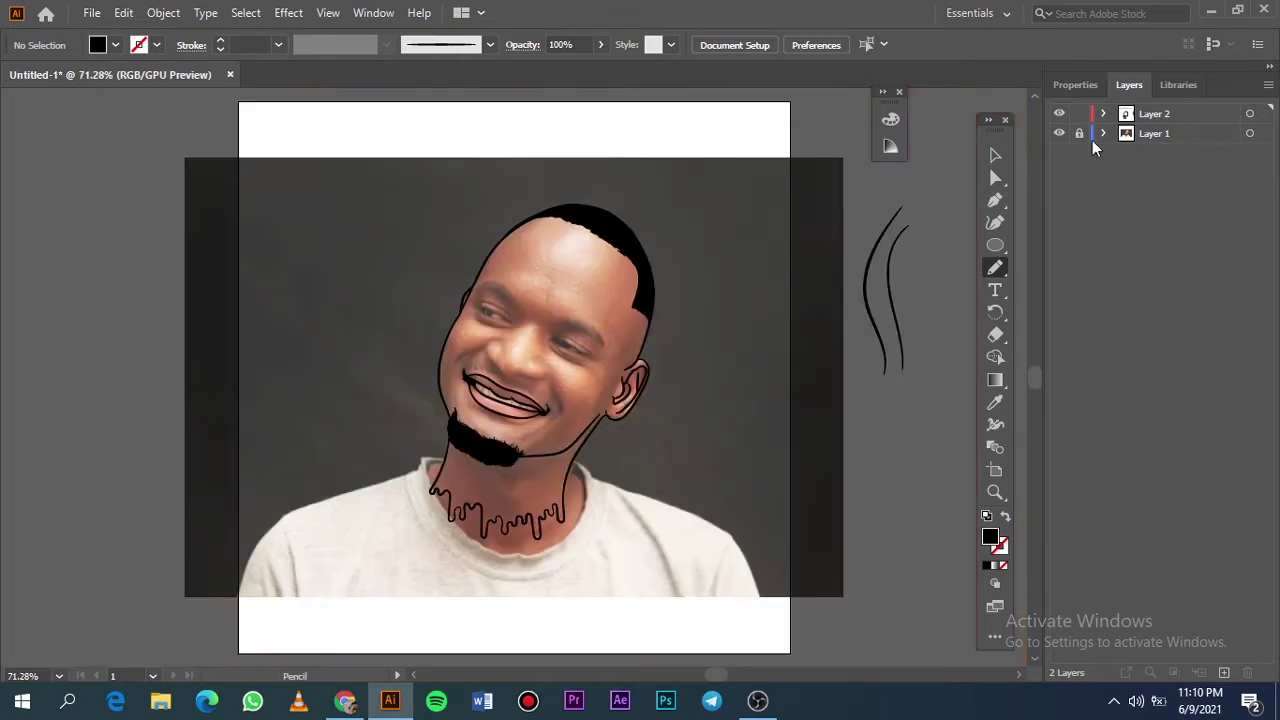
Step: Paint thin black mustache hairs near the right lip corner with the Paintbrush
{"action": "scroll", "coordinate": [494, 382], "scroll_direction": "up", "scroll_amount": 5}
{"action": "scroll", "coordinate": [494, 382], "scroll_direction": "down", "scroll_amount": 2}
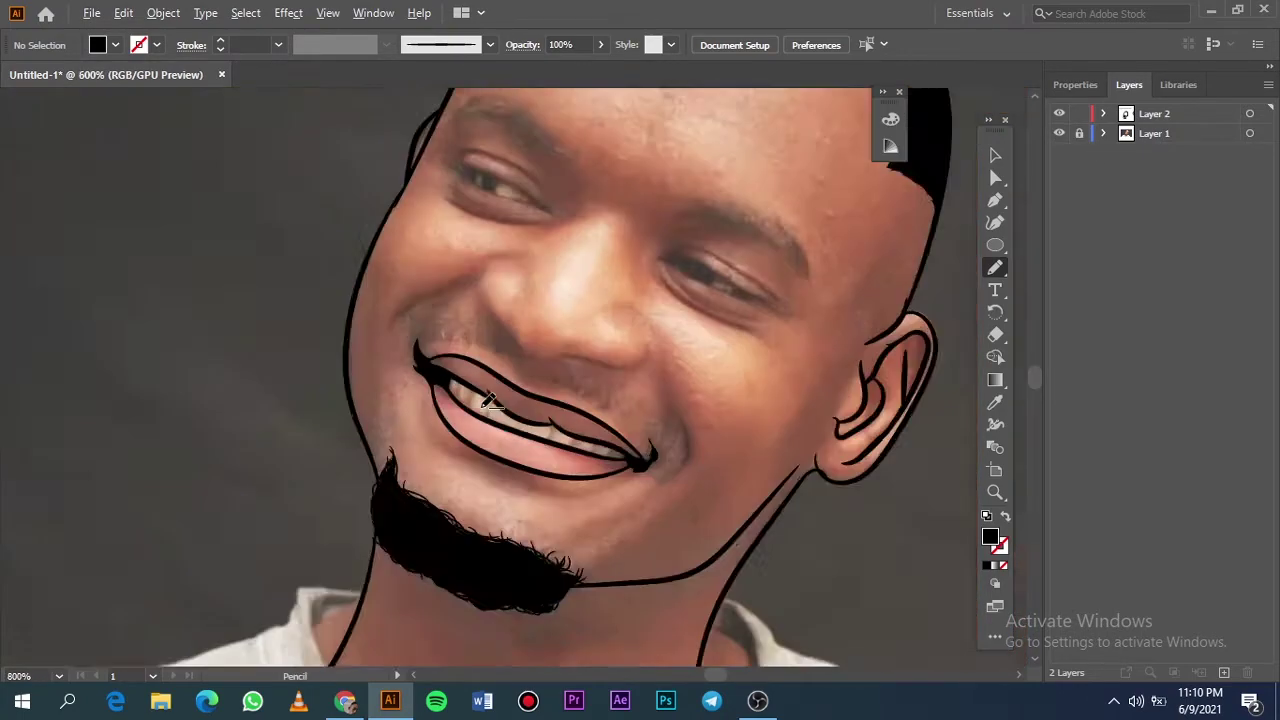
{"action": "scroll", "coordinate": [494, 382], "scroll_direction": "up", "scroll_amount": 2}
{"action": "scroll", "coordinate": [871, 551], "scroll_direction": "up", "scroll_amount": 1}
{"action": "key", "text": "b"}
{"action": "key", "text": "shift+x"}
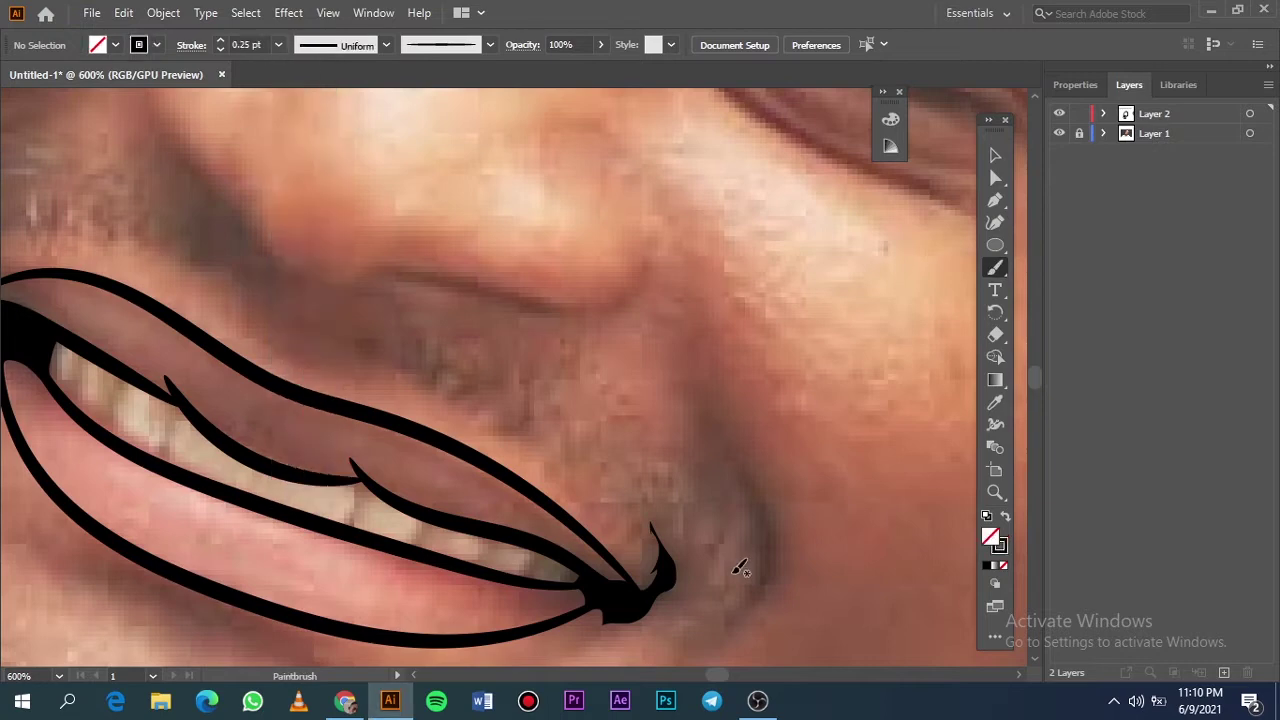
{"action": "mouse_move", "coordinate": [678, 500]}
{"action": "left_mouse_down"}
{"action": "mouse_move", "coordinate": [682, 600]}
{"action": "mouse_move", "coordinate": [662, 485]}
{"action": "left_mouse_up"}
{"action": "mouse_move", "coordinate": [650, 512]}
{"action": "left_mouse_down"}
{"action": "mouse_move", "coordinate": [611, 446]}
{"action": "mouse_move", "coordinate": [690, 535]}
{"action": "left_mouse_up"}
Step: Alt-drag a copy of the mustache hairs further along the upper lip
{"action": "key", "text": "v"}
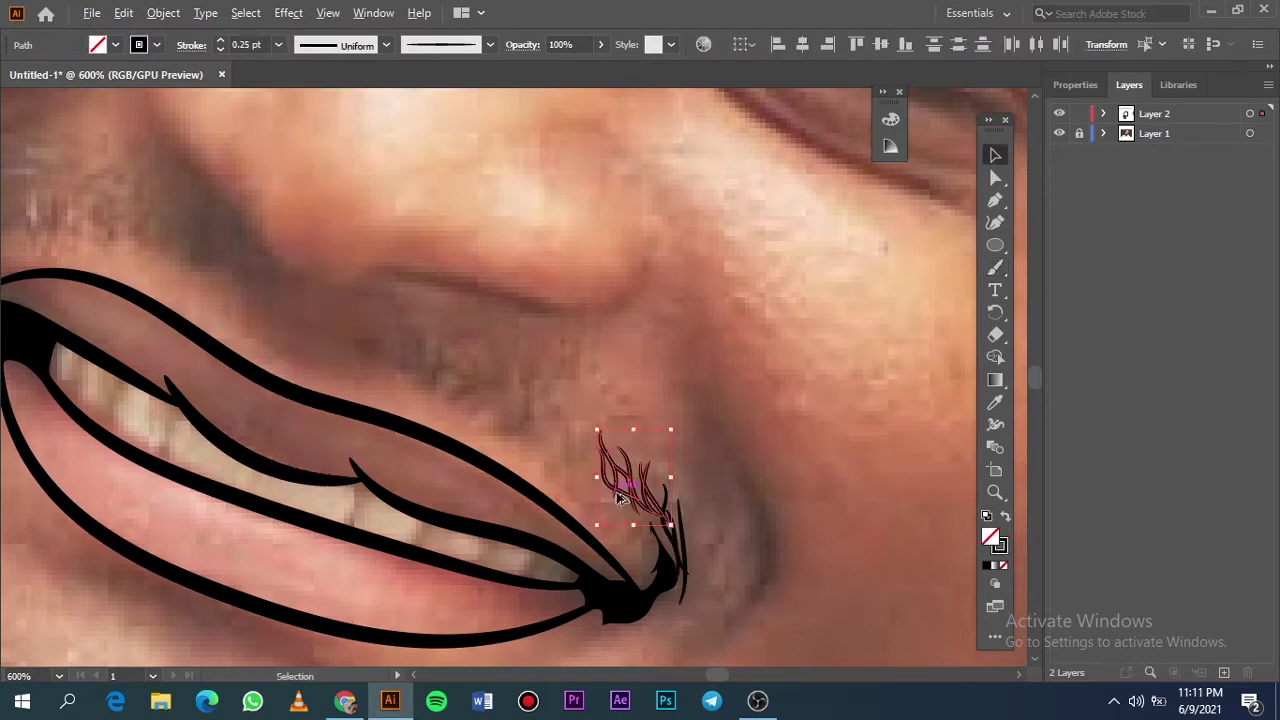
{"action": "mouse_move", "coordinate": [611, 487]}
{"action": "left_mouse_down"}
{"action": "mouse_move", "coordinate": [480, 392]}
{"action": "mouse_move", "coordinate": [463, 400]}
{"action": "left_mouse_up"}
{"action": "left_click", "coordinate": [680, 349]}
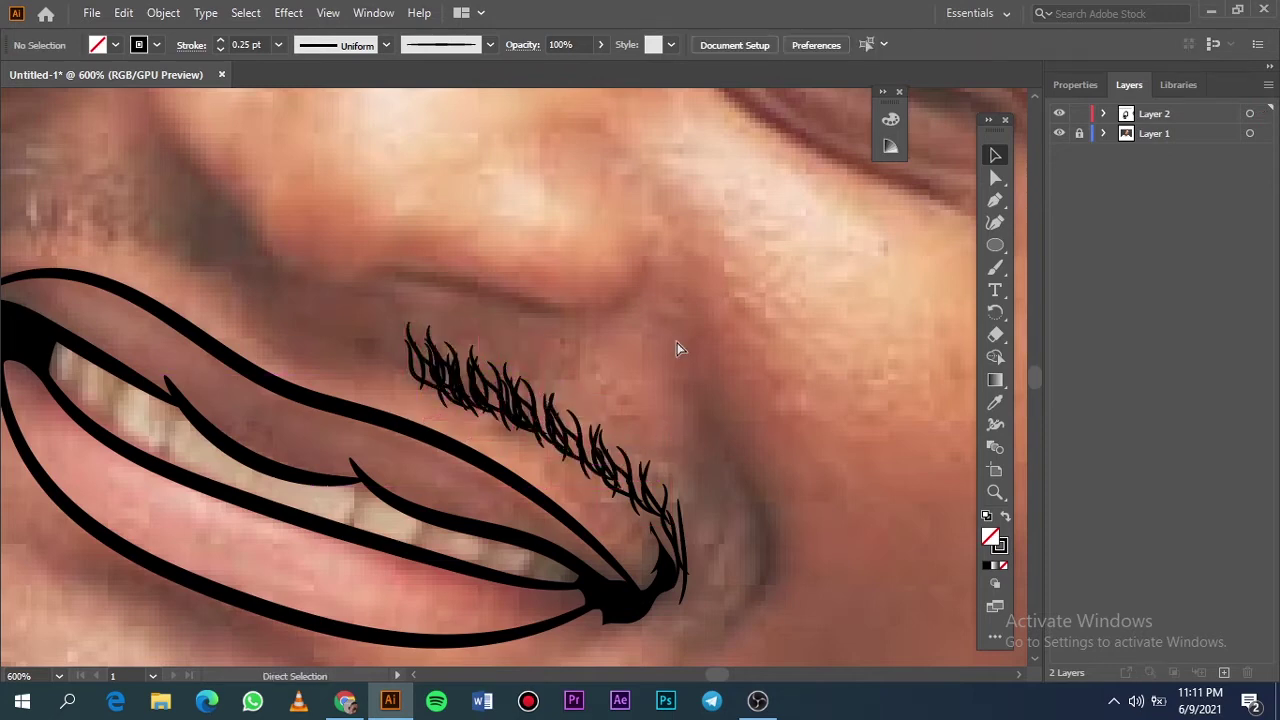
{"action": "key", "text": "ctrl+0"}
Step: Paint more mustache hairs above the left side of the upper lip
{"action": "scroll", "coordinate": [500, 373], "scroll_direction": "up", "scroll_amount": 4}
{"action": "scroll", "coordinate": [406, 391], "scroll_direction": "up", "scroll_amount": 3}
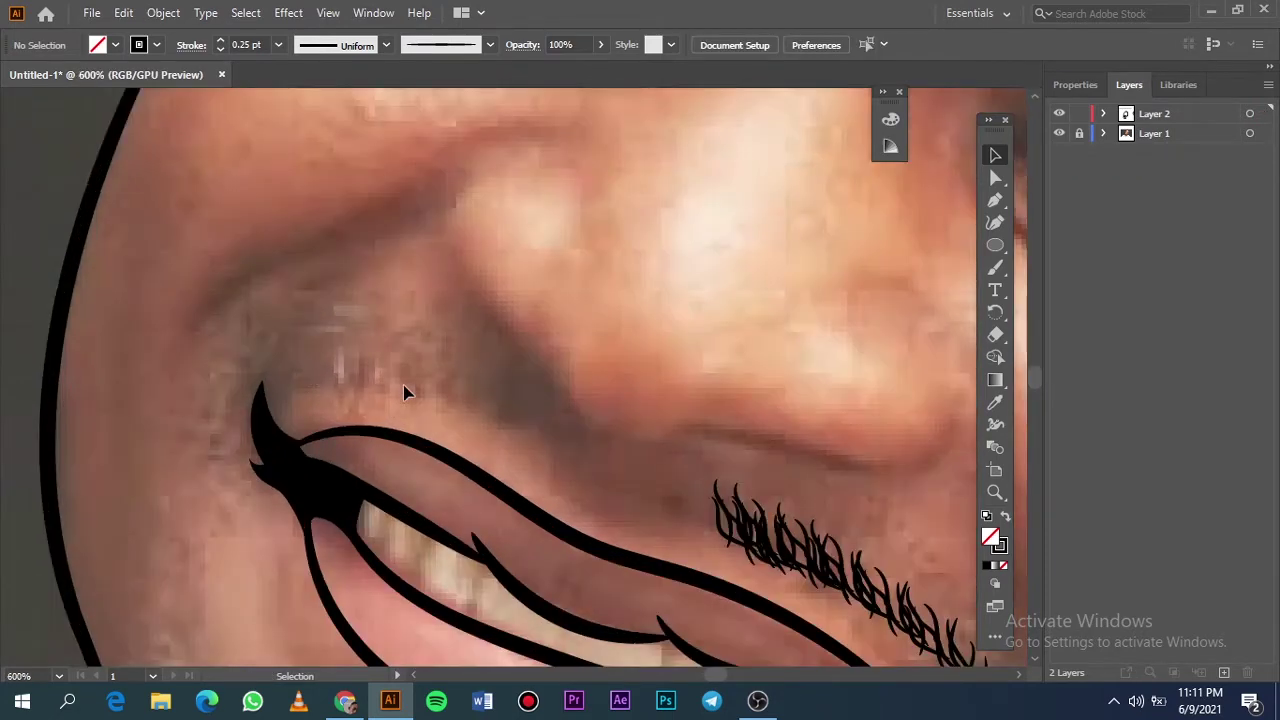
{"action": "key", "text": "b"}
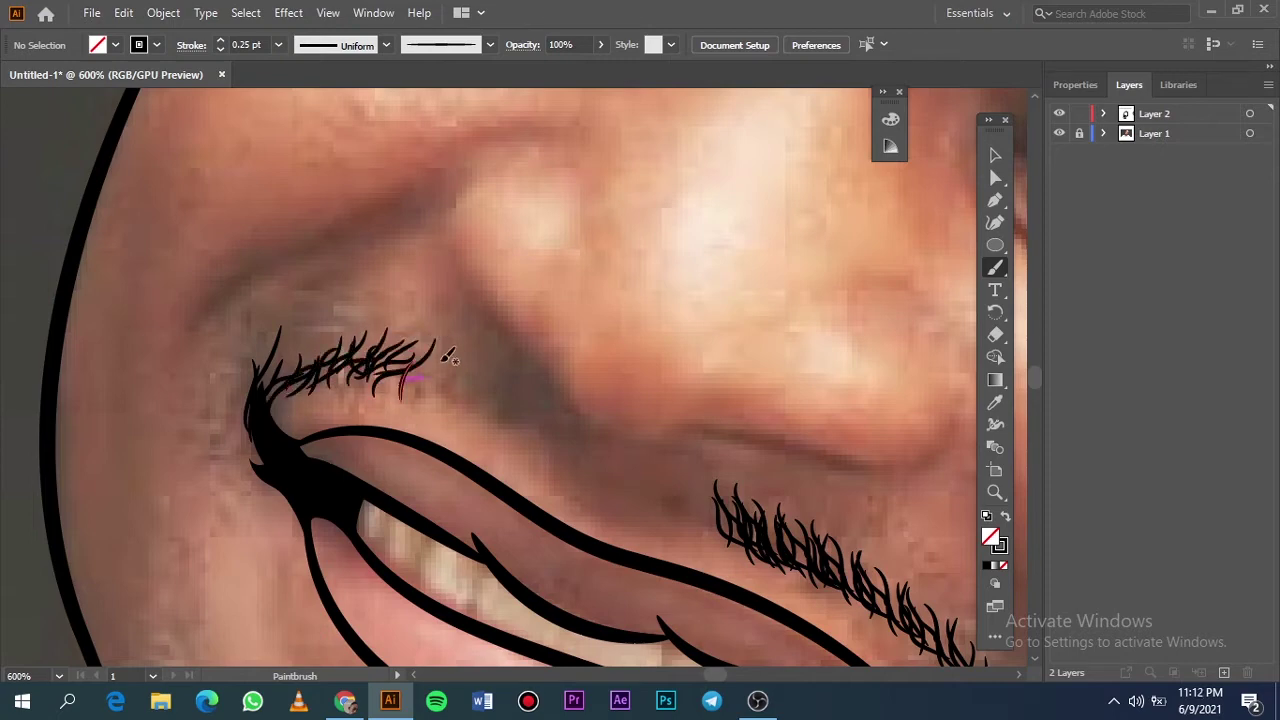
{"action": "left_click_drag", "start_coordinate": [464, 376], "coordinate": [495, 366]}
{"action": "left_click_drag", "start_coordinate": [482, 370], "coordinate": [434, 397]}
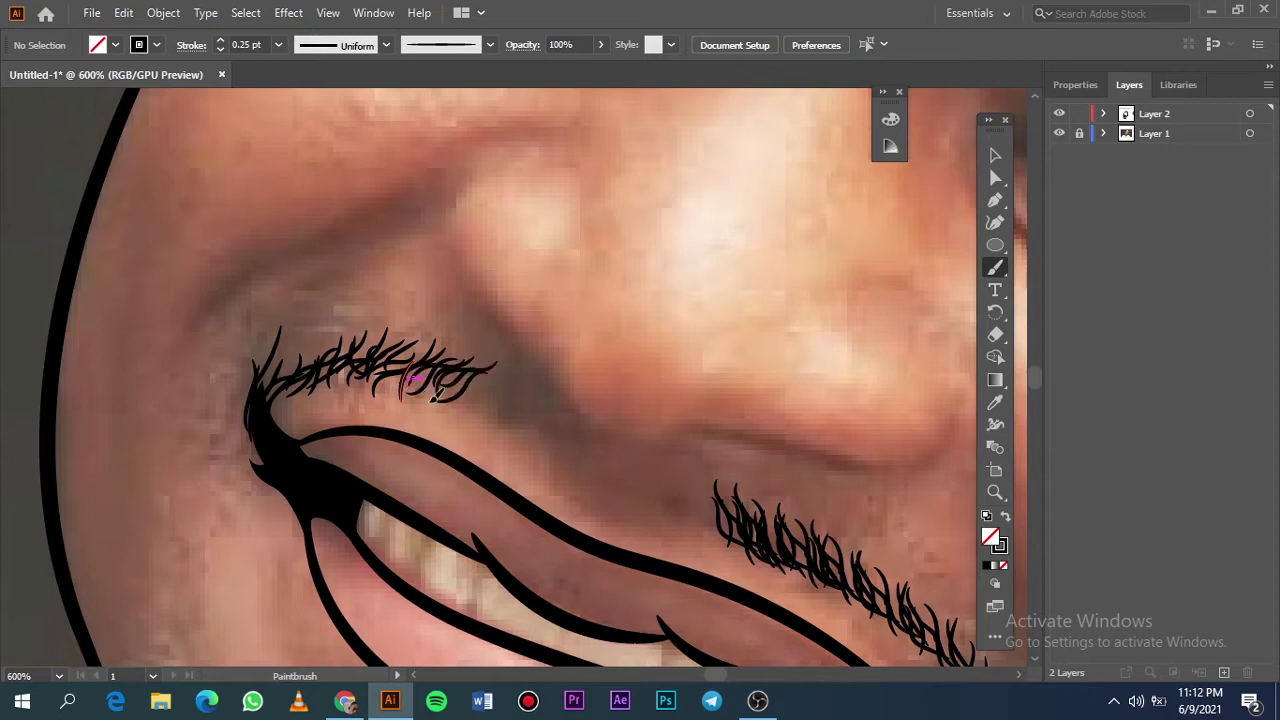
Step: Preview the line art, then paint a thin 0.5 pt stroke on the face
{"action": "key", "text": "ctrl+0"}
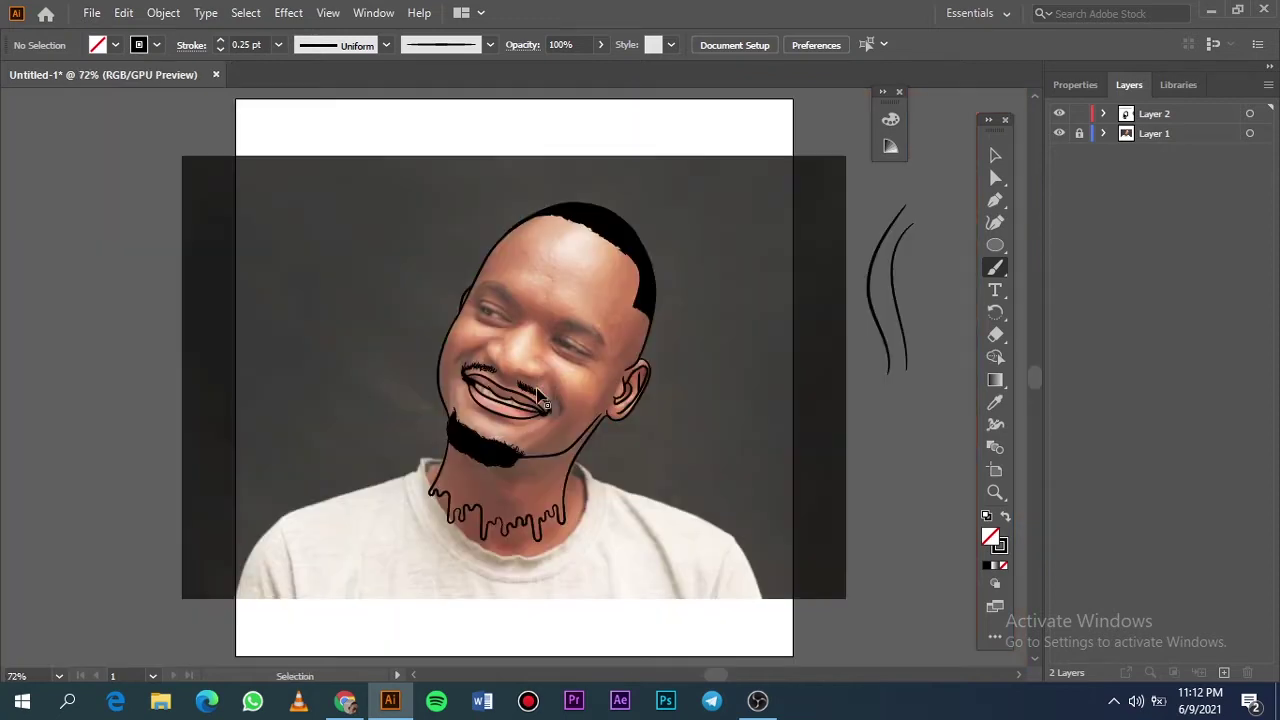
{"action": "left_click", "coordinate": [1059, 133]}
{"action": "scroll", "coordinate": [381, 374], "scroll_direction": "up", "scroll_amount": 5}
{"action": "left_click", "coordinate": [278, 44]}
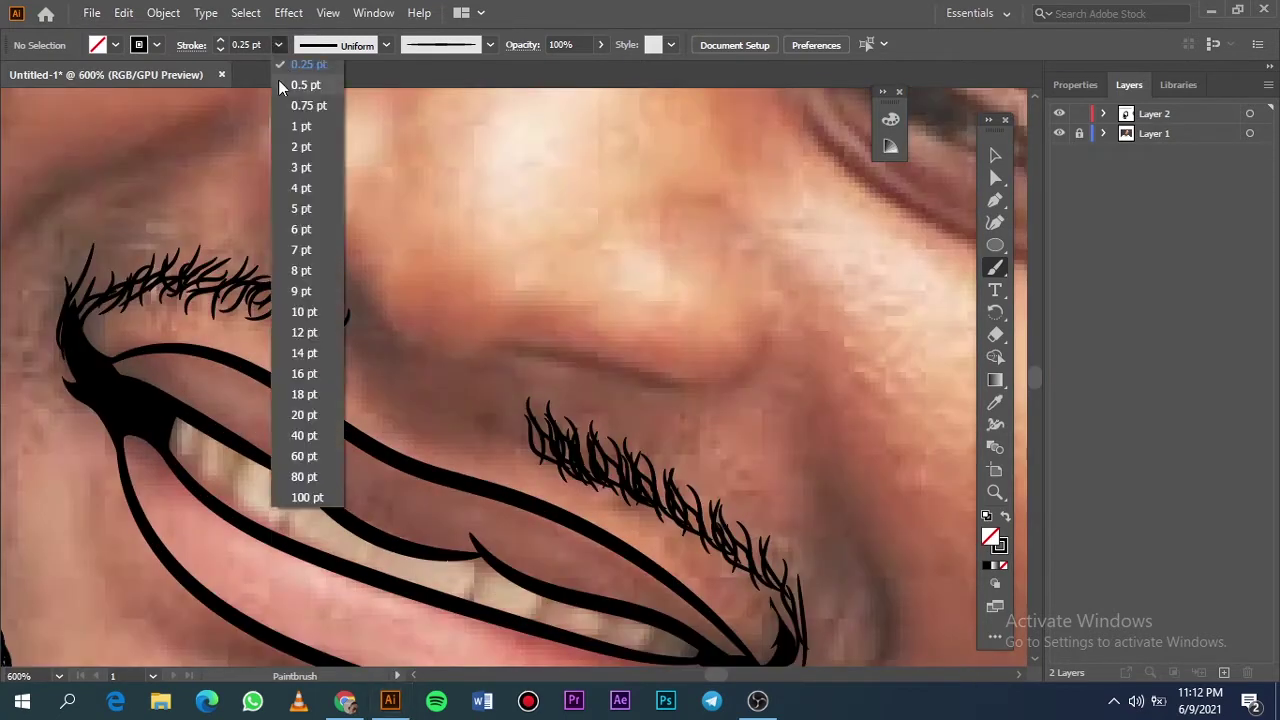
{"action": "left_click", "coordinate": [300, 100]}
{"action": "left_click_drag", "start_coordinate": [388, 375], "coordinate": [484, 432]}
Step: Paint the curved nose outline at 1 pt stroke weight and check it
{"action": "scroll", "coordinate": [450, 380], "scroll_direction": "up", "scroll_amount": 2}
{"action": "left_click", "coordinate": [278, 44]}
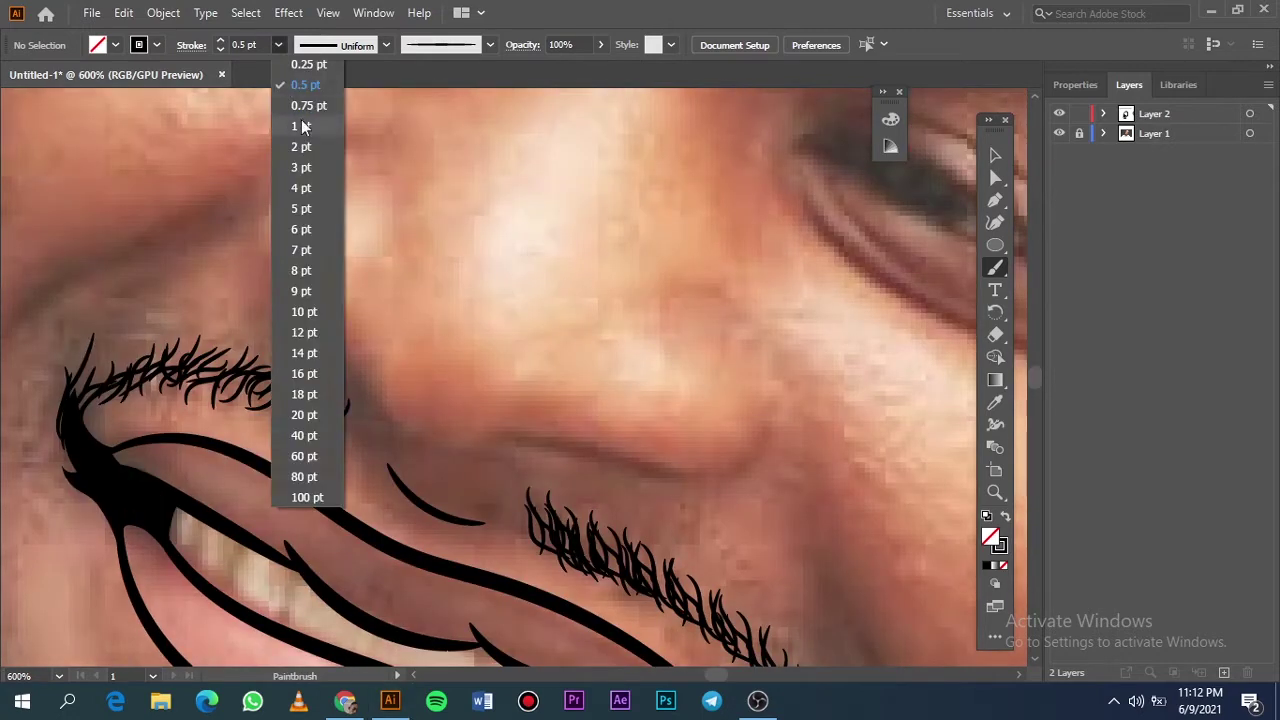
{"action": "left_click", "coordinate": [301, 119]}
{"action": "mouse_move", "coordinate": [349, 383]}
{"action": "left_mouse_down"}
{"action": "mouse_move", "coordinate": [385, 440]}
{"action": "mouse_move", "coordinate": [550, 467]}
{"action": "mouse_move", "coordinate": [776, 405]}
{"action": "left_mouse_up"}
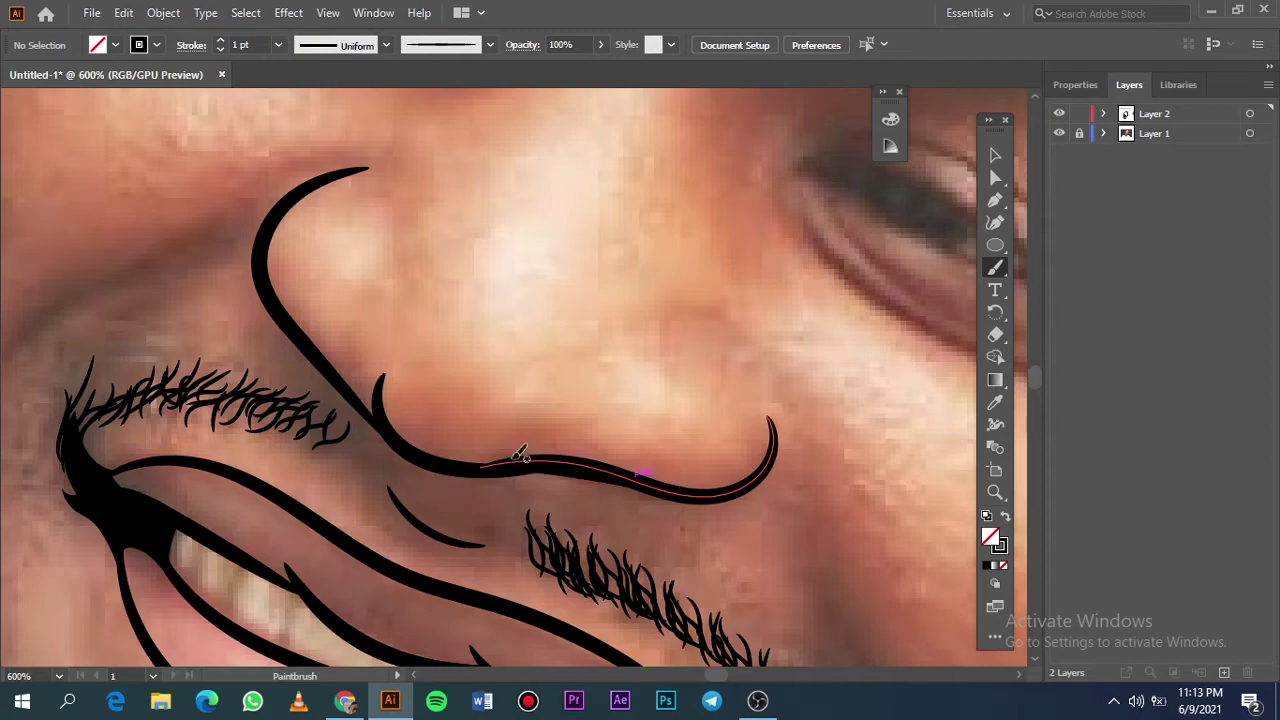
{"action": "key", "text": "ctrl+0"}
{"action": "left_click", "coordinate": [1059, 133]}
Step: Paint a thin 0.5 pt crease line on the cheek beside the mouth
{"action": "scroll", "coordinate": [505, 380], "scroll_direction": "up", "scroll_amount": 5}
{"action": "left_click", "coordinate": [278, 44]}
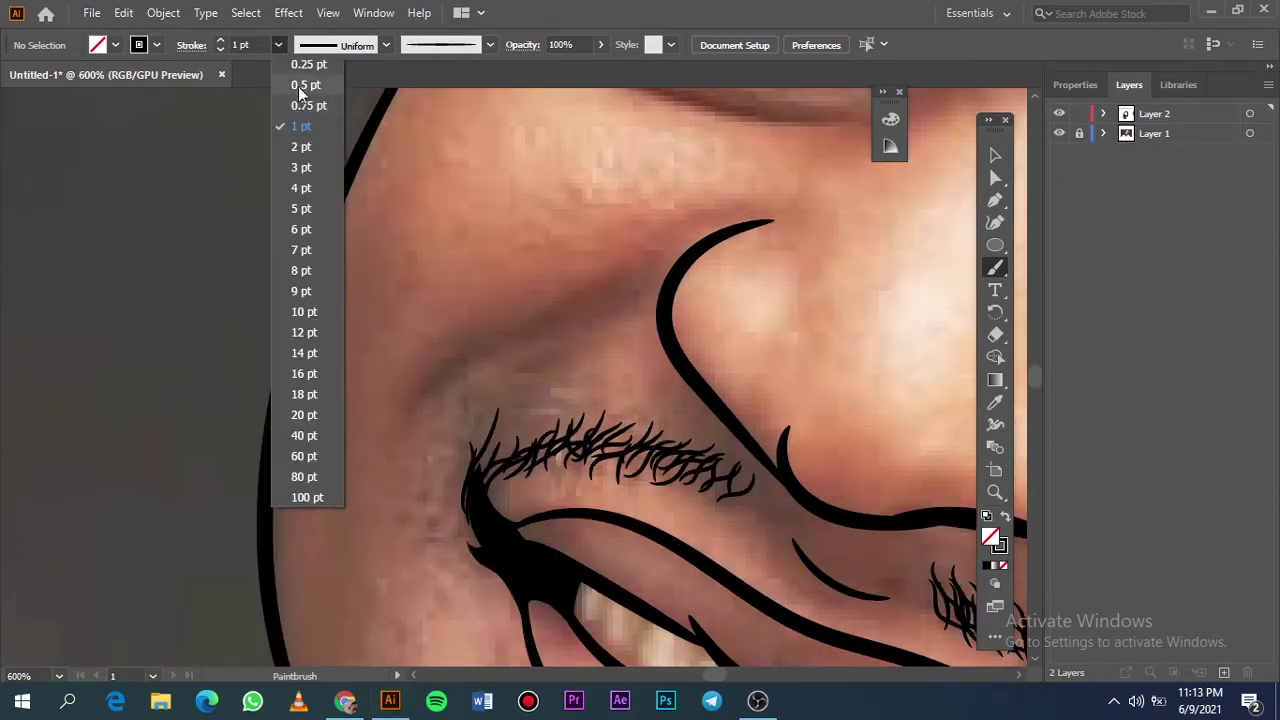
{"action": "left_click", "coordinate": [301, 88]}
{"action": "scroll", "coordinate": [666, 277], "scroll_direction": "down", "scroll_amount": 3}
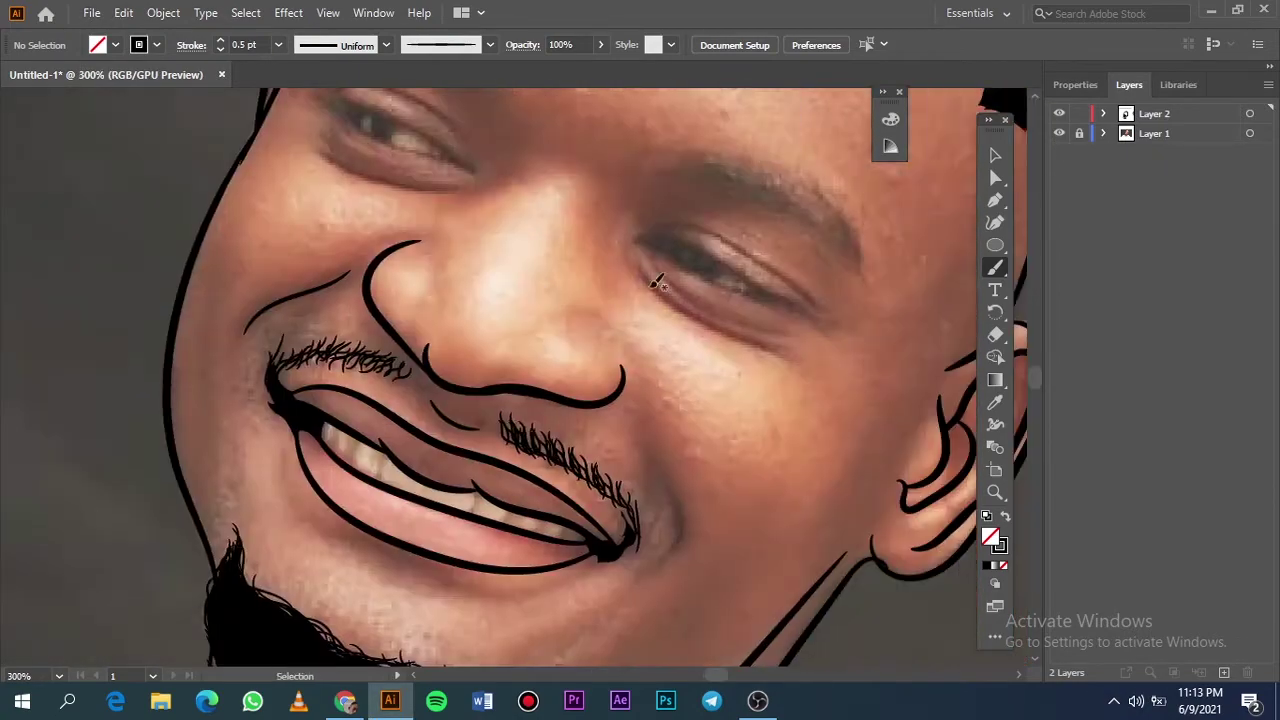
{"action": "scroll", "coordinate": [628, 522], "scroll_direction": "up", "scroll_amount": 3}
{"action": "left_click_drag", "start_coordinate": [640, 265], "coordinate": [700, 430]}
Step: Paint tapered black strokes for the left eye's upper lid, lower lid, corner and iris
{"action": "key", "text": "ctrl+0"}
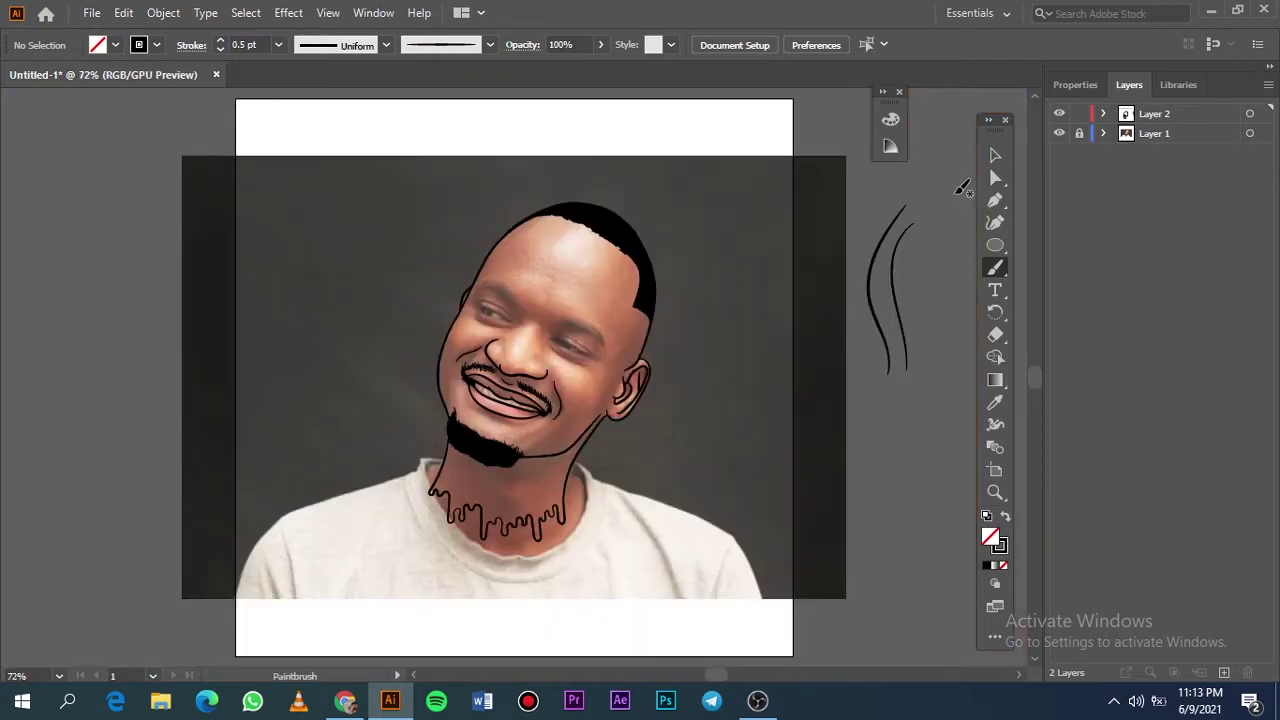
{"action": "left_click", "coordinate": [1059, 133]}
{"action": "left_click", "coordinate": [1059, 133]}
{"action": "scroll", "coordinate": [523, 371], "scroll_direction": "up", "scroll_amount": 5}
{"action": "scroll", "coordinate": [480, 374], "scroll_direction": "up", "scroll_amount": 2}
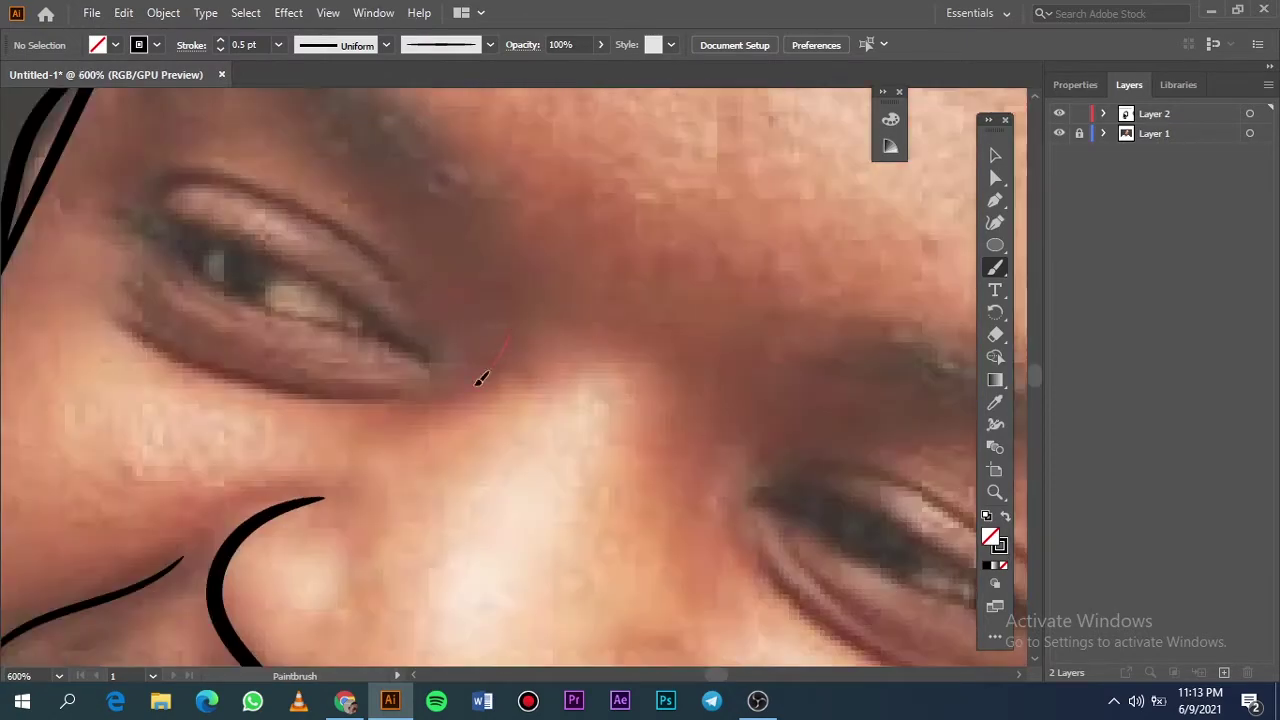
{"action": "scroll", "coordinate": [691, 457], "scroll_direction": "left", "scroll_amount": 3}
{"action": "scroll", "coordinate": [466, 300], "scroll_direction": "up", "scroll_amount": 1}
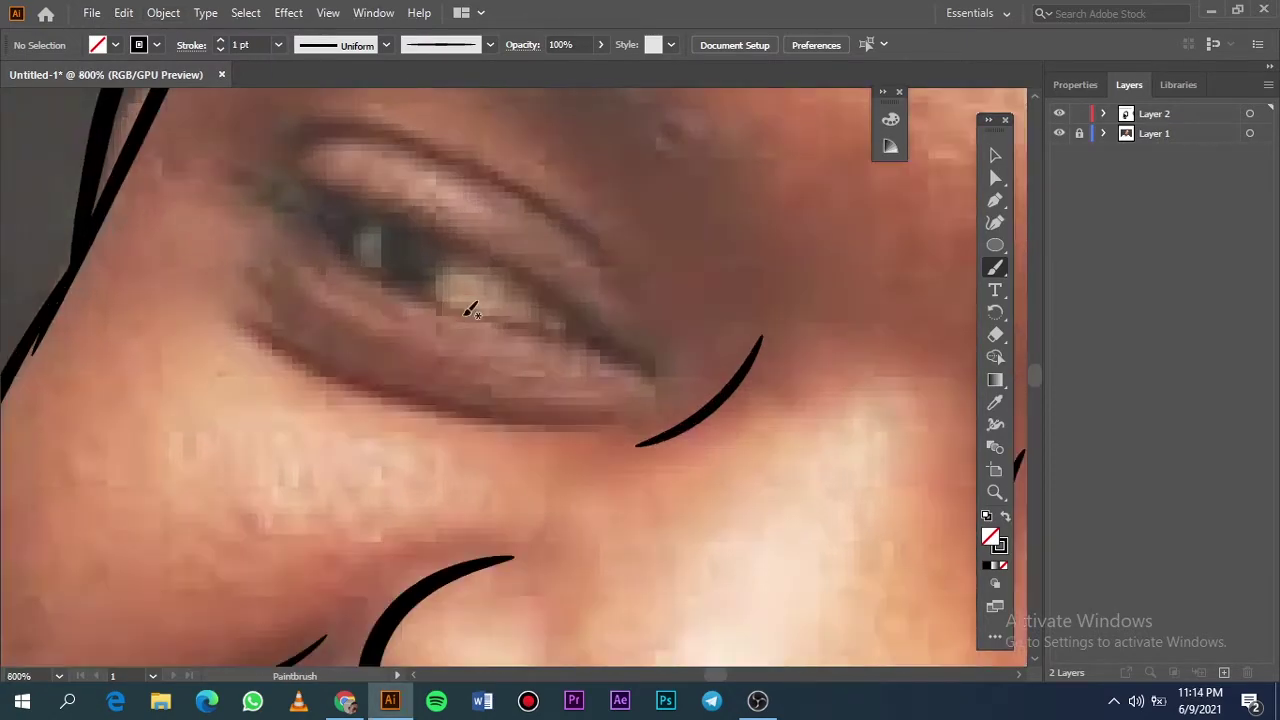
{"action": "scroll", "coordinate": [665, 374], "scroll_direction": "up", "scroll_amount": 1}
{"action": "left_click_drag", "start_coordinate": [785, 550], "coordinate": [560, 390]}
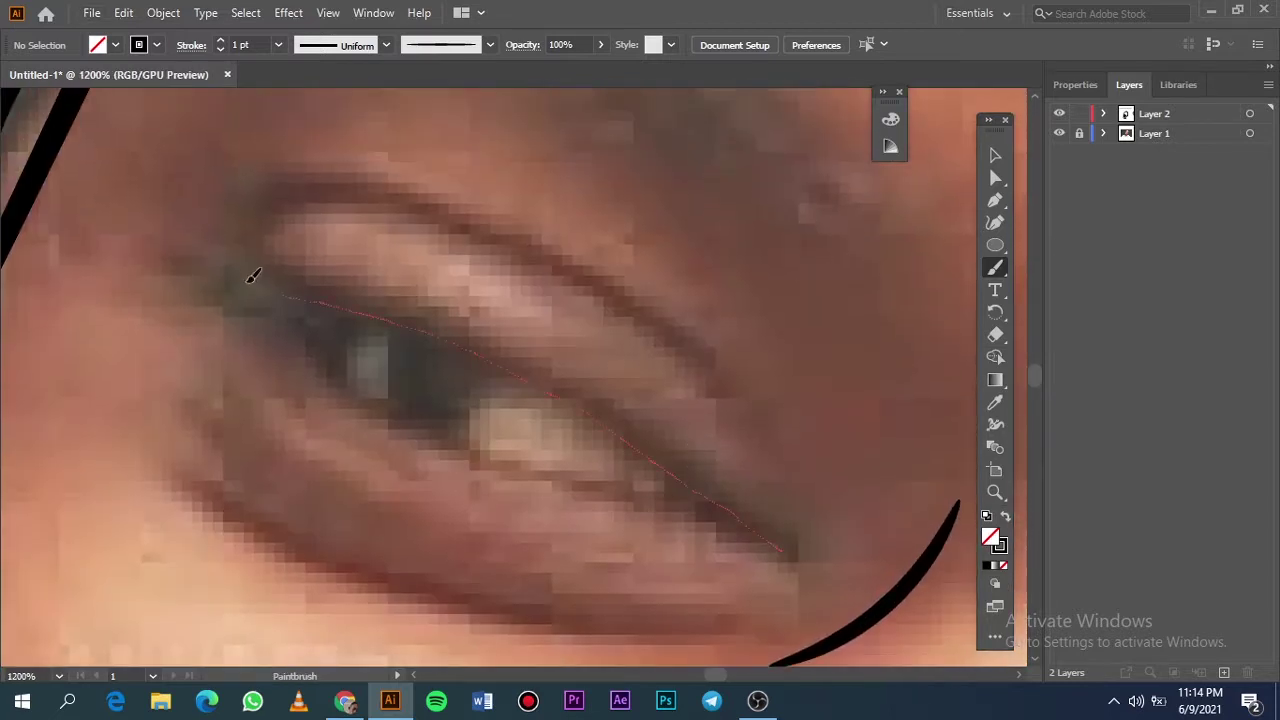
{"action": "left_click_drag", "start_coordinate": [253, 276], "coordinate": [195, 237]}
{"action": "left_click_drag", "start_coordinate": [294, 314], "coordinate": [770, 548]}
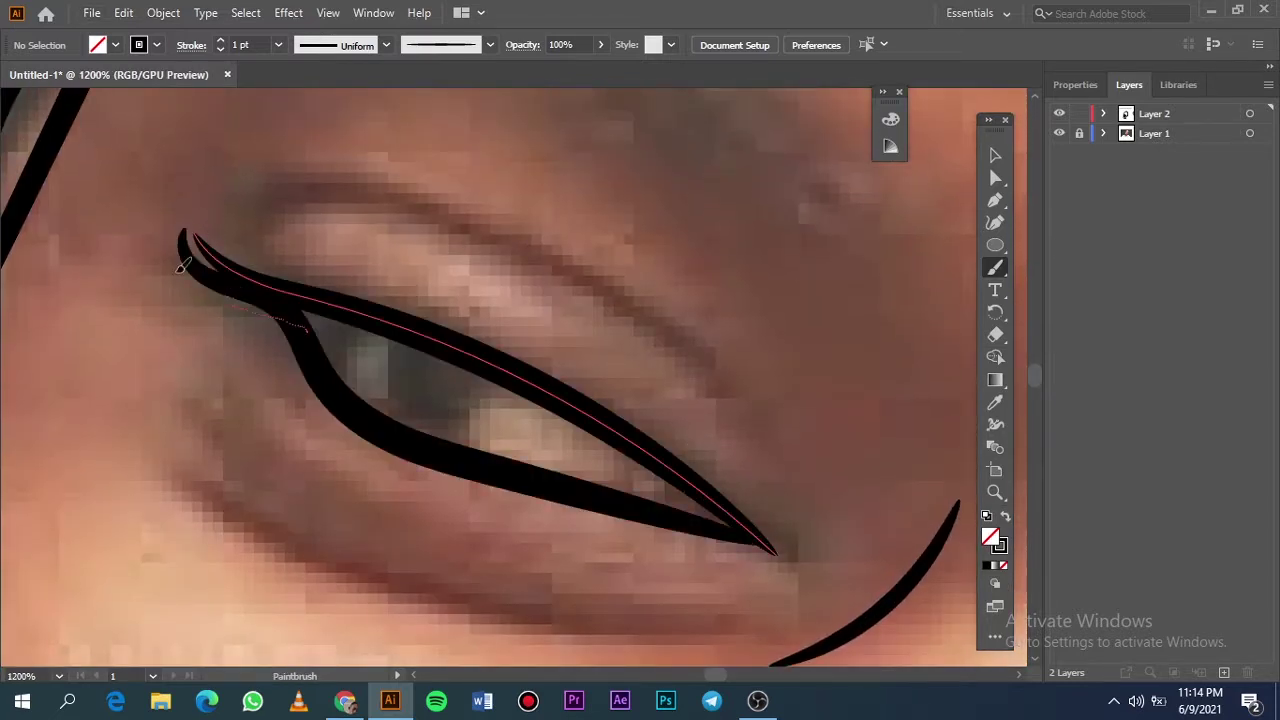
{"action": "left_click_drag", "start_coordinate": [183, 262], "coordinate": [285, 325]}
{"action": "left_click_drag", "start_coordinate": [523, 429], "coordinate": [338, 306]}
{"action": "scroll", "coordinate": [643, 335], "scroll_direction": "down", "scroll_amount": 3}
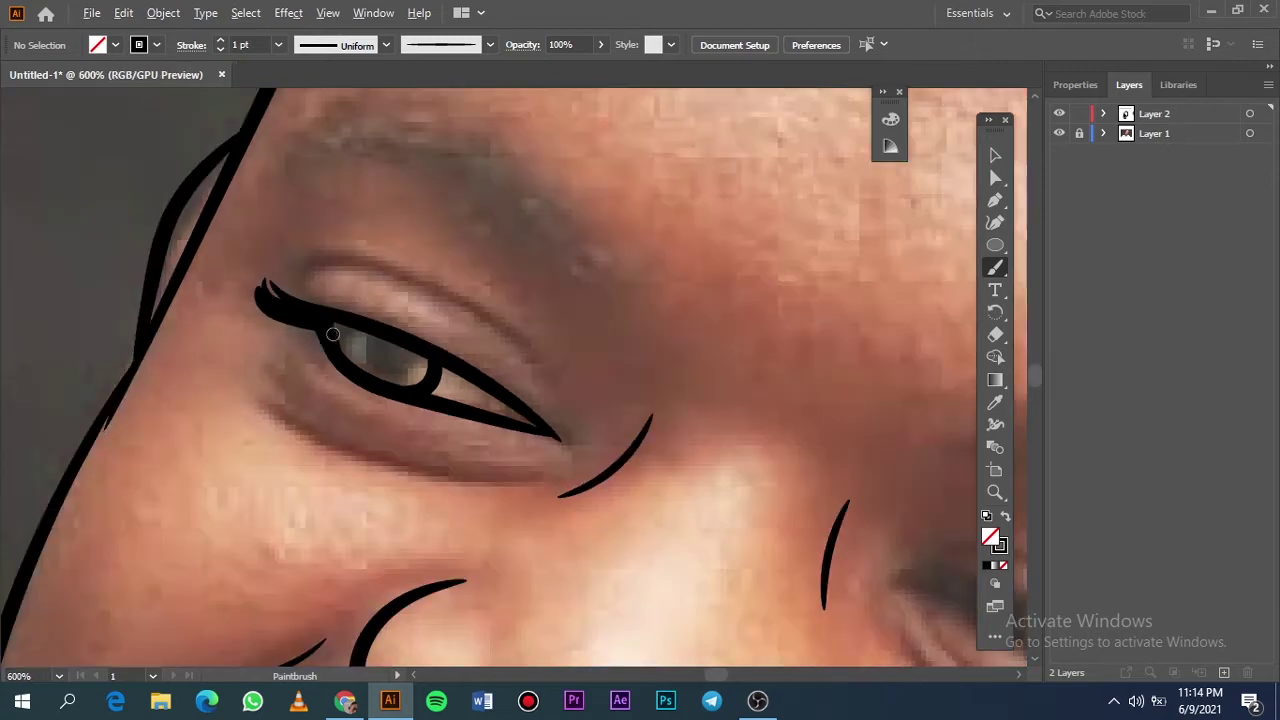
Step: Set the brush weight to 0.75 pt and paint the crease above the left eye
{"action": "left_click", "coordinate": [278, 44]}
{"action": "left_click", "coordinate": [300, 106]}
{"action": "scroll", "coordinate": [400, 340], "scroll_direction": "up", "scroll_amount": 2}
{"action": "left_click_drag", "start_coordinate": [258, 278], "coordinate": [468, 333]}
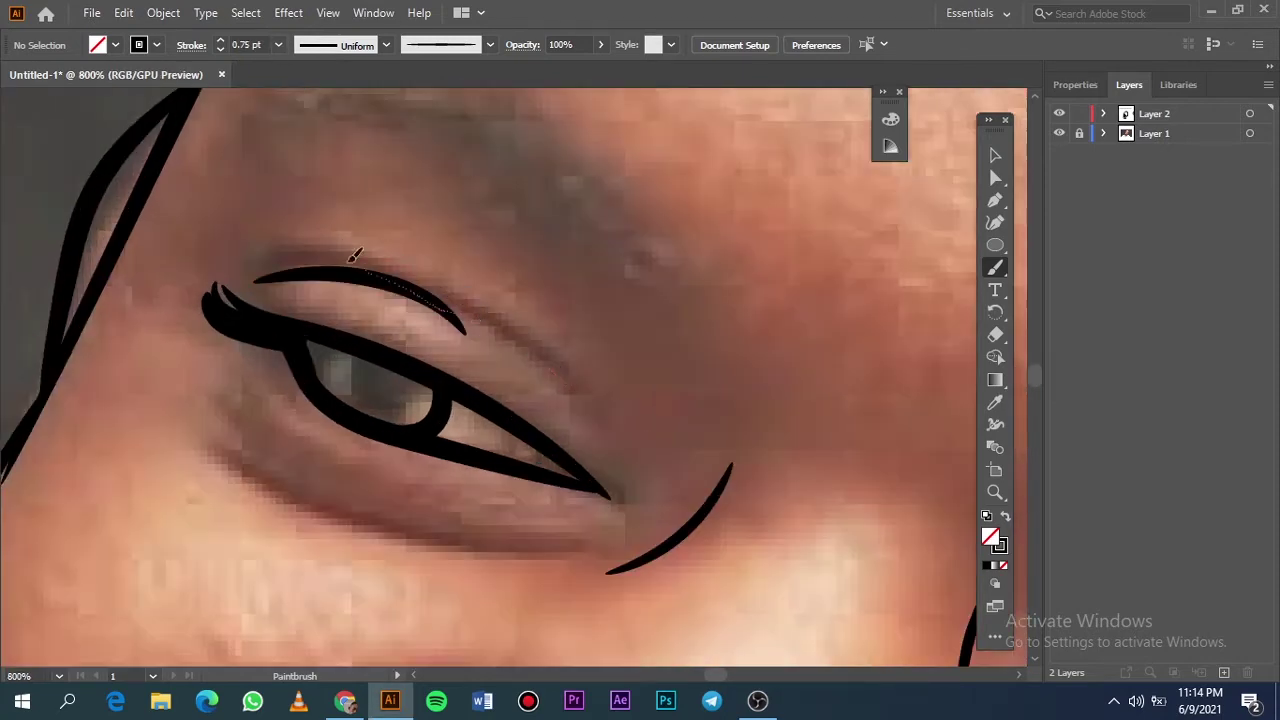
{"action": "left_click_drag", "start_coordinate": [295, 247], "coordinate": [578, 392]}
Step: Paint the lower-lid line and the stroke beneath the left eye, redoing the under-eye stroke
{"action": "scroll", "coordinate": [171, 371], "scroll_direction": "down", "scroll_amount": 2}
{"action": "scroll", "coordinate": [171, 371], "scroll_direction": "right", "scroll_amount": 2}
{"action": "left_click_drag", "start_coordinate": [152, 292], "coordinate": [316, 420]}
{"action": "left_click_drag", "start_coordinate": [160, 355], "coordinate": [514, 466]}
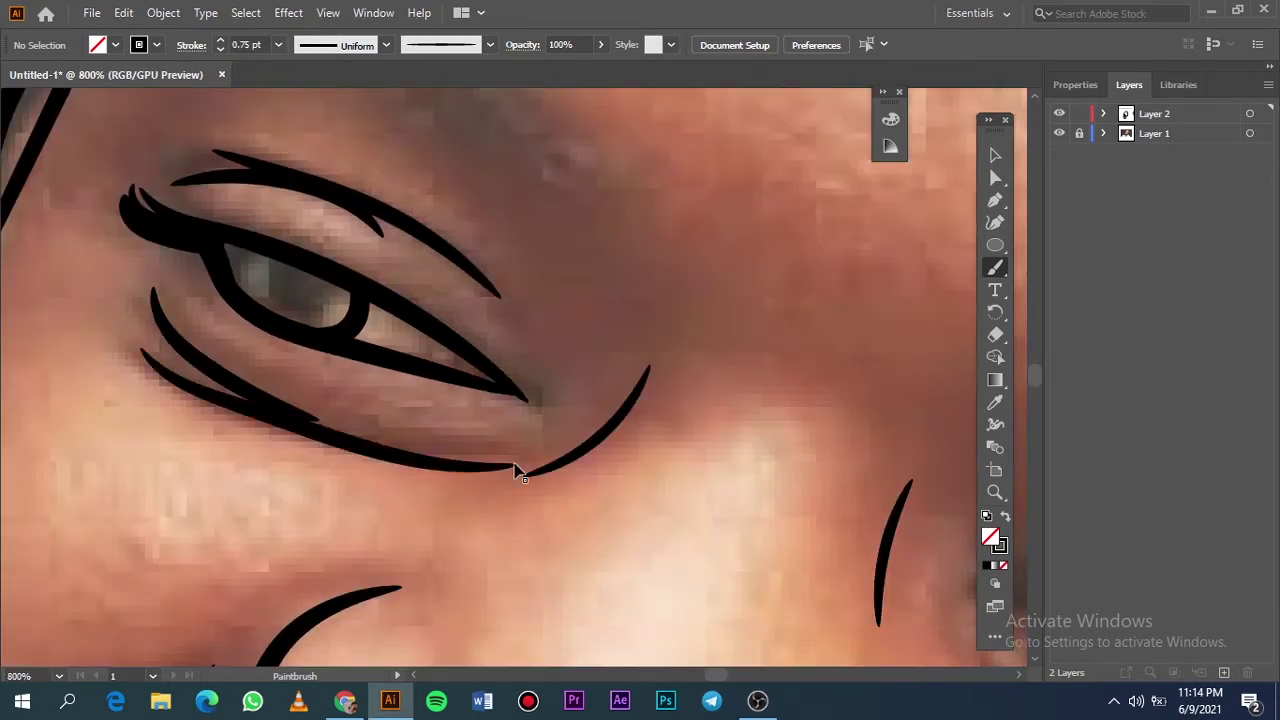
{"action": "key", "text": "ctrl+z"}
{"action": "left_click_drag", "start_coordinate": [165, 355], "coordinate": [490, 450]}
{"action": "key", "text": "ctrl+0"}
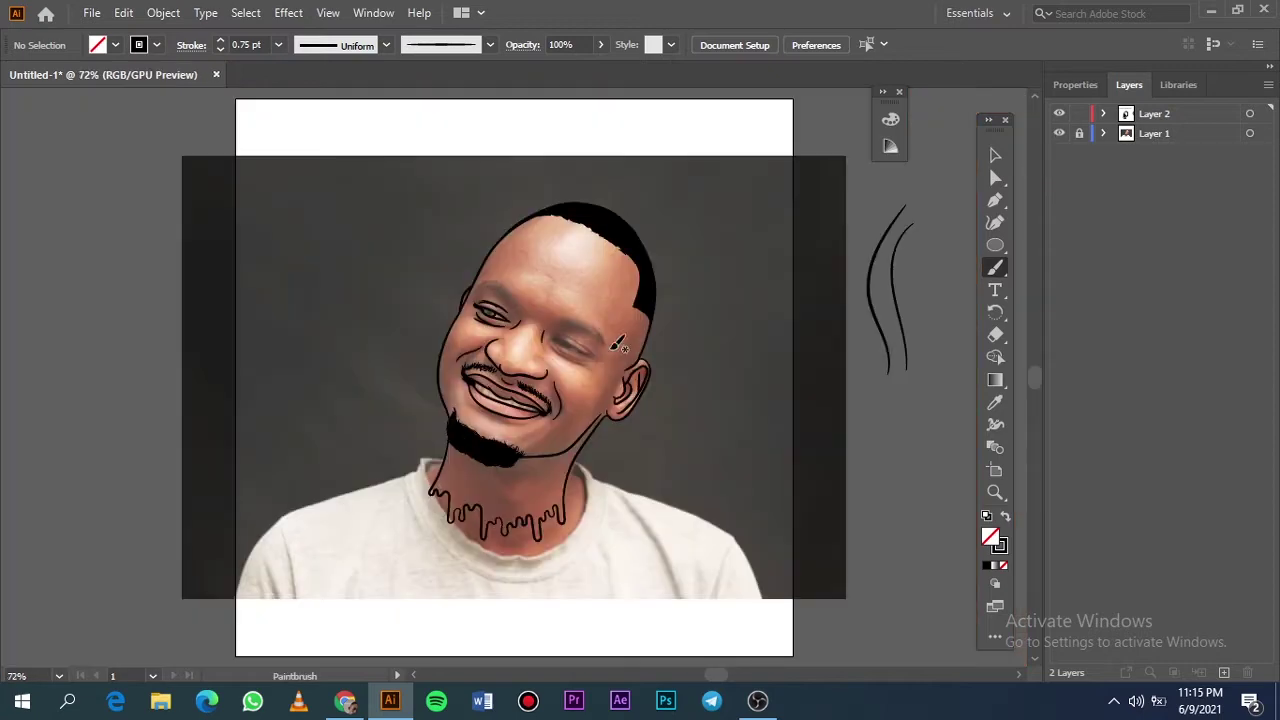
Step: Paint three layered lower-lid lines along the right eye at 0.75 pt
{"action": "scroll", "coordinate": [617, 343], "scroll_direction": "up", "scroll_amount": 5}
{"action": "scroll", "coordinate": [600, 477], "scroll_direction": "up", "scroll_amount": 2}
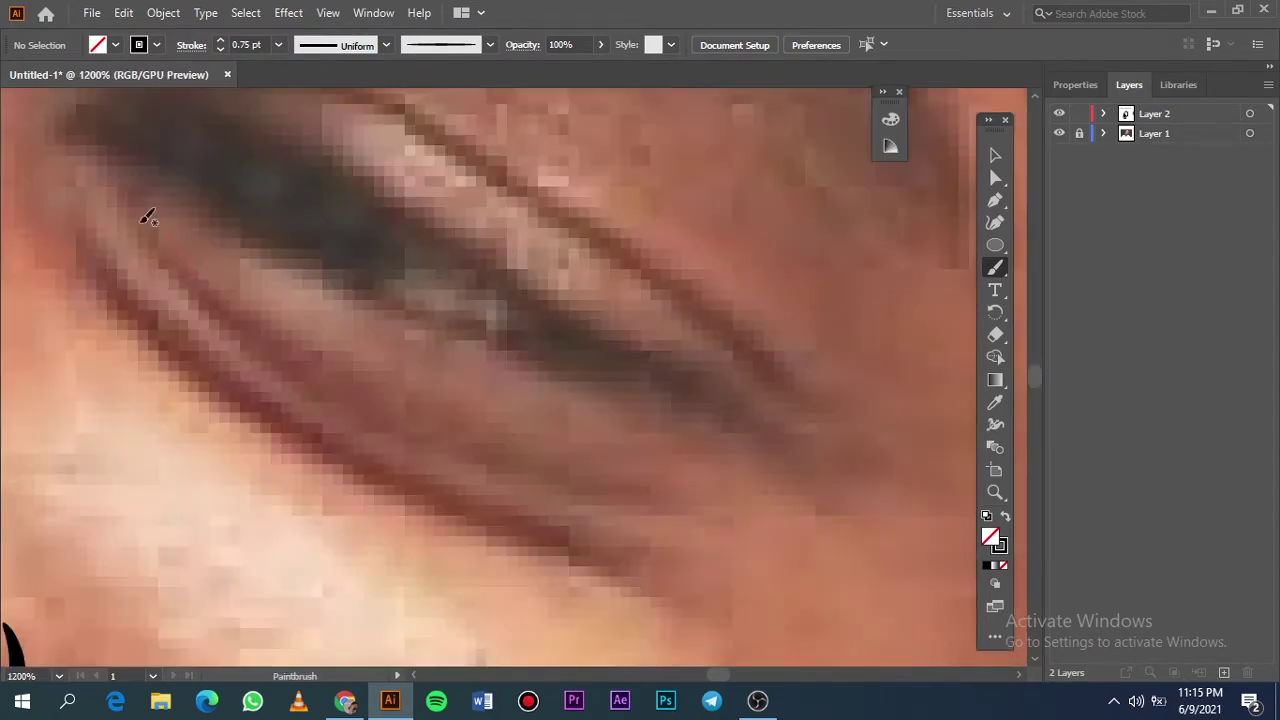
{"action": "left_click_drag", "start_coordinate": [155, 215], "coordinate": [662, 490]}
{"action": "scroll", "coordinate": [697, 481], "scroll_direction": "down", "scroll_amount": 2}
{"action": "scroll", "coordinate": [514, 449], "scroll_direction": "up", "scroll_amount": 1}
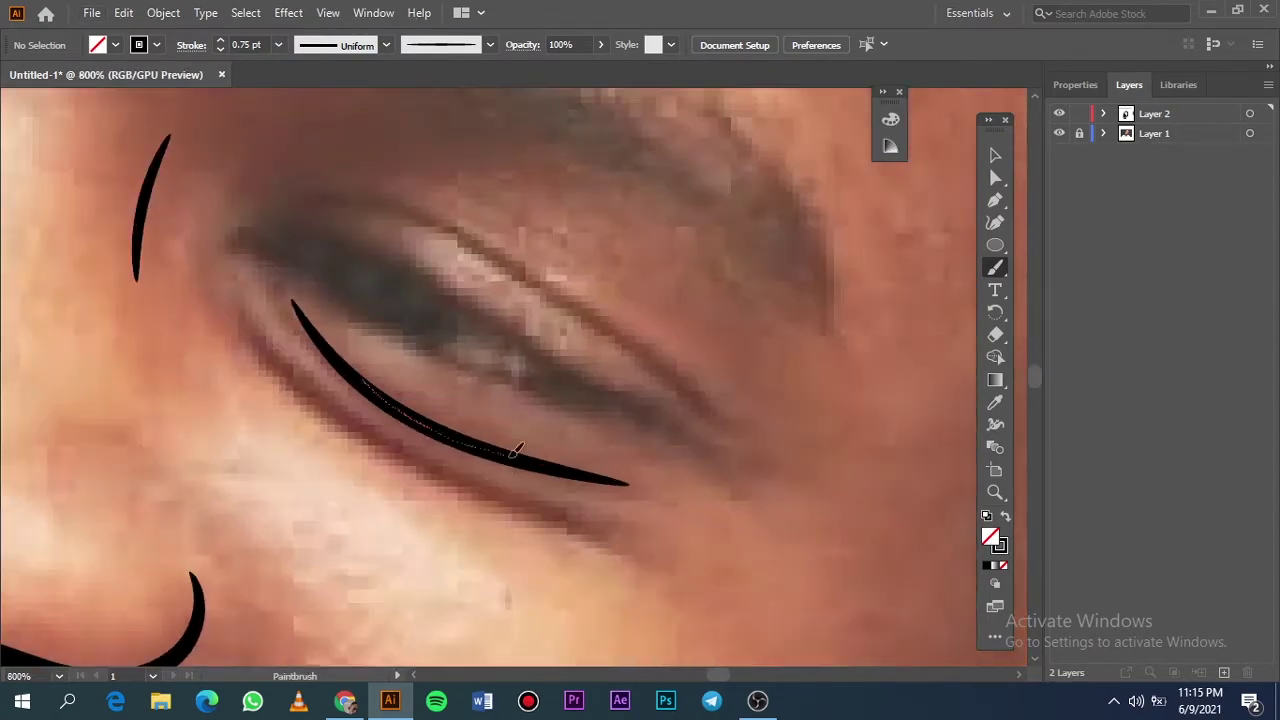
{"action": "left_click_drag", "start_coordinate": [237, 310], "coordinate": [645, 545]}
{"action": "scroll", "coordinate": [348, 286], "scroll_direction": "up", "scroll_amount": 2}
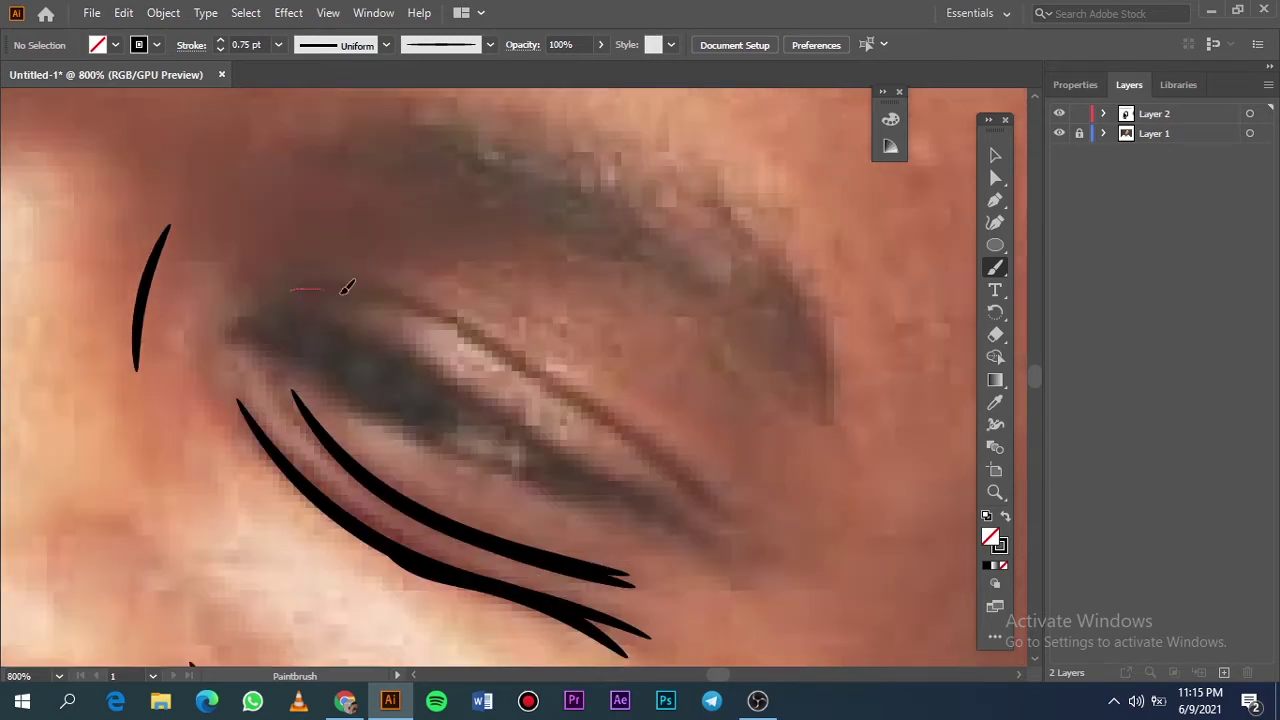
{"action": "mouse_move", "coordinate": [292, 290]}
{"action": "left_mouse_down"}
{"action": "mouse_move", "coordinate": [471, 329]}
{"action": "mouse_move", "coordinate": [720, 495]}
{"action": "left_mouse_up"}
{"action": "scroll", "coordinate": [720, 495], "scroll_direction": "down", "scroll_amount": 1}
Step: At 1 pt brush weight, paint the right eye's thick upper-lid stroke and inner strokes
{"action": "left_click", "coordinate": [278, 44]}
{"action": "left_click", "coordinate": [300, 132]}
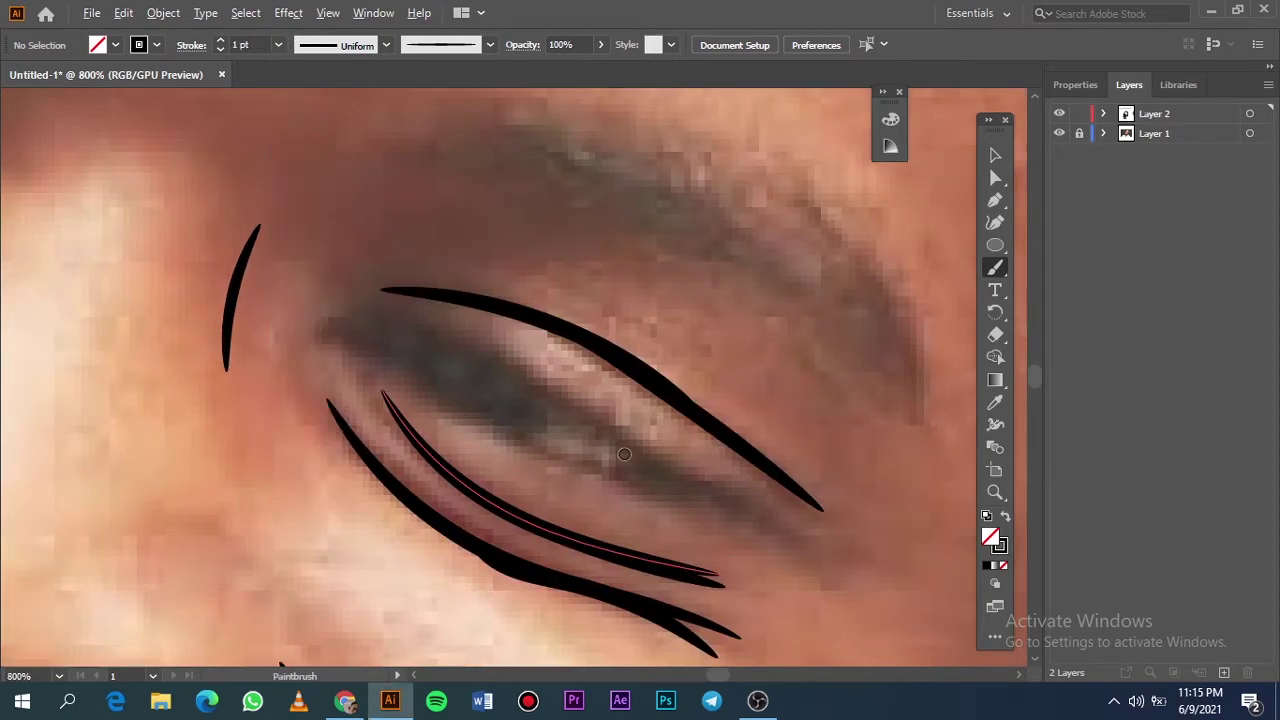
{"action": "scroll", "coordinate": [824, 541], "scroll_direction": "up", "scroll_amount": 1}
{"action": "mouse_move", "coordinate": [424, 335]}
{"action": "left_mouse_down"}
{"action": "mouse_move", "coordinate": [340, 335]}
{"action": "mouse_move", "coordinate": [408, 338]}
{"action": "left_mouse_up"}
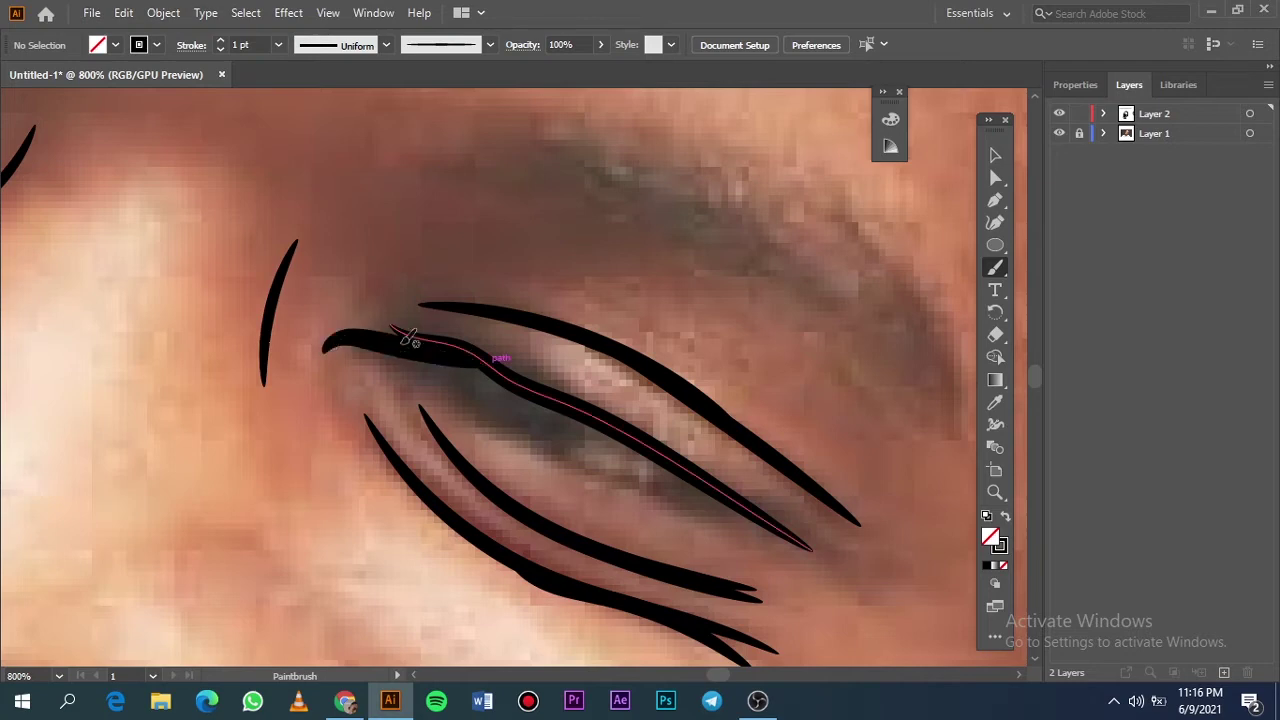
{"action": "left_click_drag", "start_coordinate": [550, 440], "coordinate": [605, 425]}
{"action": "scroll", "coordinate": [600, 440], "scroll_direction": "up", "scroll_amount": 1}
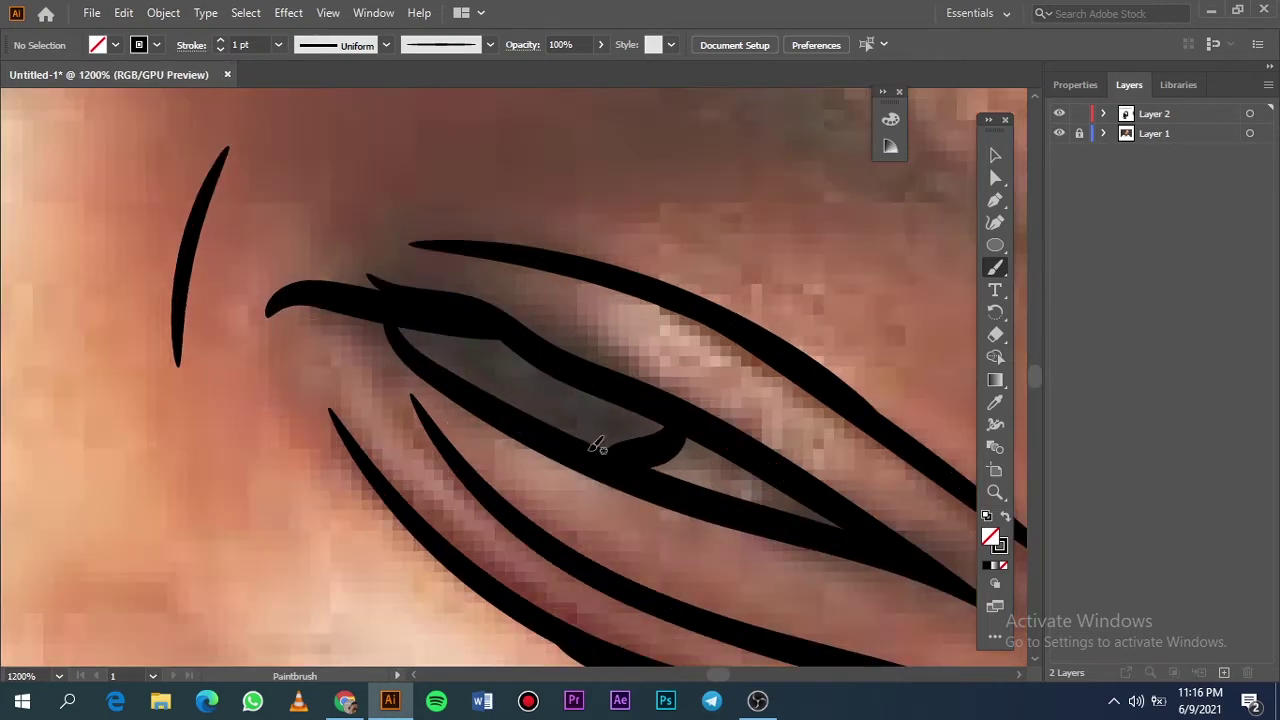
{"action": "left_click_drag", "start_coordinate": [385, 330], "coordinate": [500, 395]}
Step: Check the line art with the photo hidden, then set black fill with no stroke
{"action": "key", "text": "ctrl+0"}
{"action": "left_click", "coordinate": [1059, 133]}
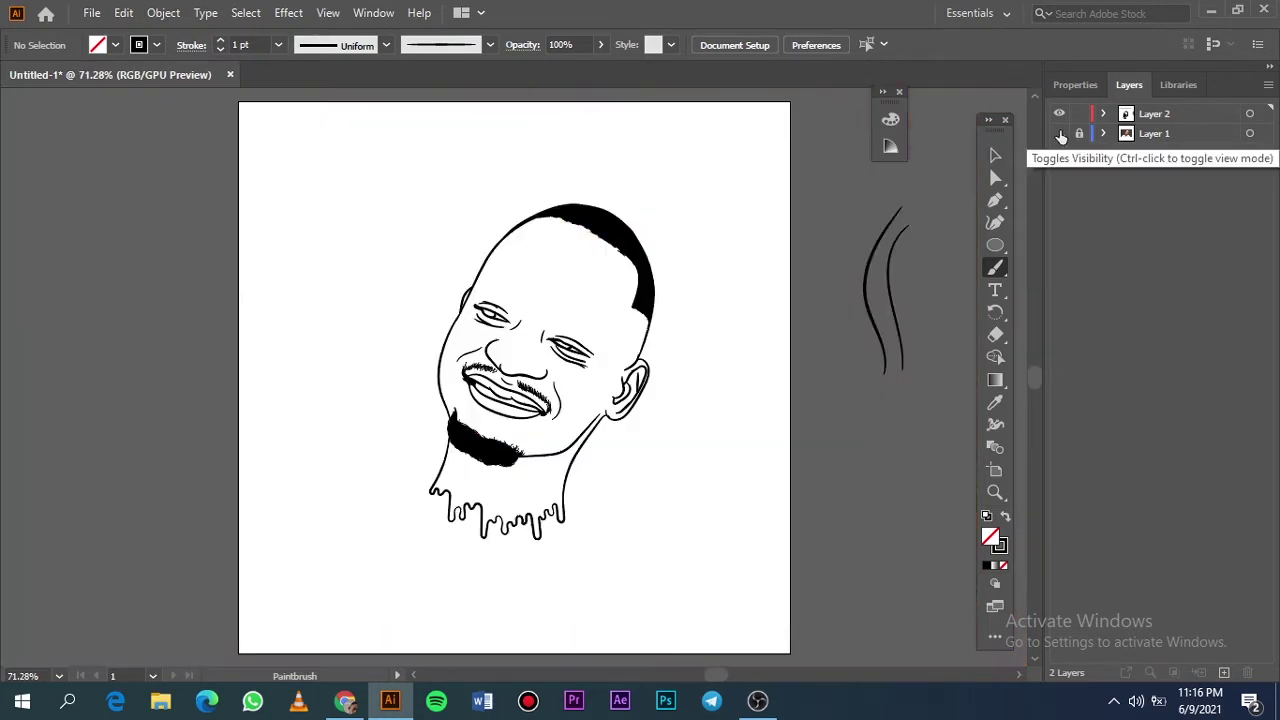
{"action": "left_click", "coordinate": [1059, 133]}
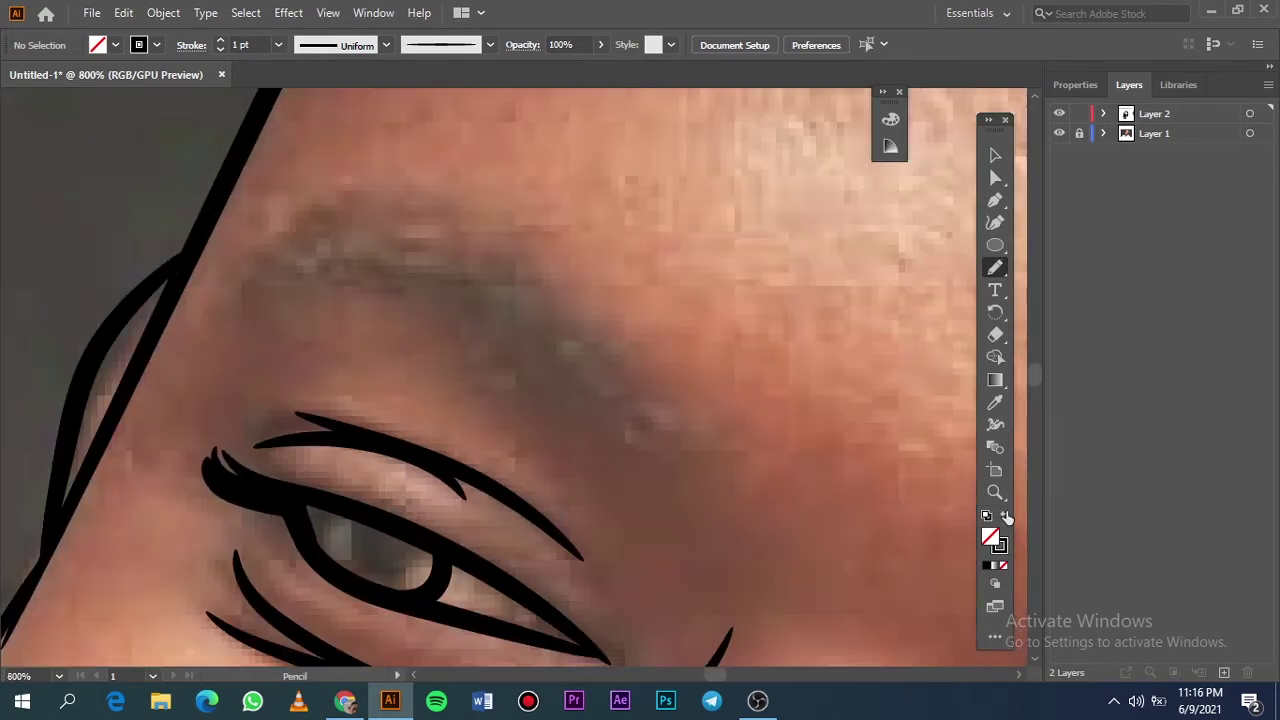
{"action": "left_click", "coordinate": [1006, 515]}
Step: Draw a closed black eyebrow shape above the left eye with a feathered outer arch
{"action": "left_click_drag", "start_coordinate": [615, 485], "coordinate": [674, 408]}
{"action": "left_click_drag", "start_coordinate": [650, 350], "coordinate": [606, 517]}
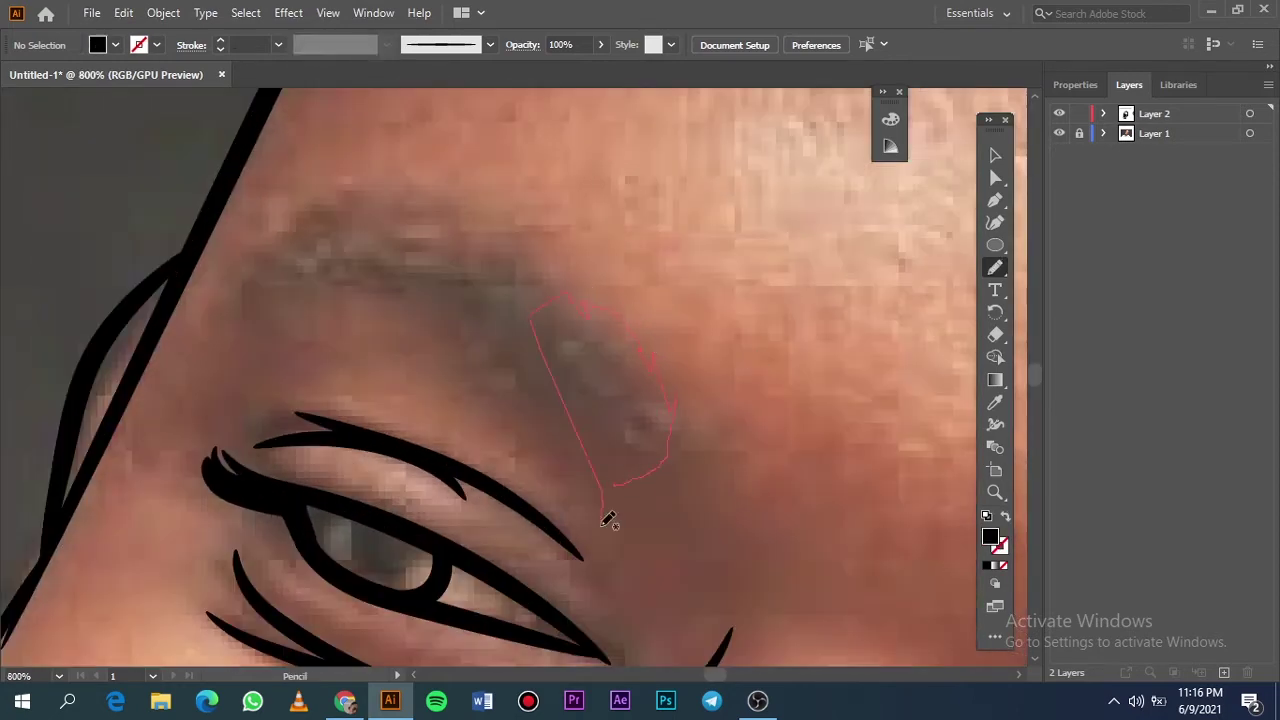
{"action": "left_click_drag", "start_coordinate": [605, 462], "coordinate": [698, 424]}
{"action": "left_click_drag", "start_coordinate": [652, 432], "coordinate": [652, 434]}
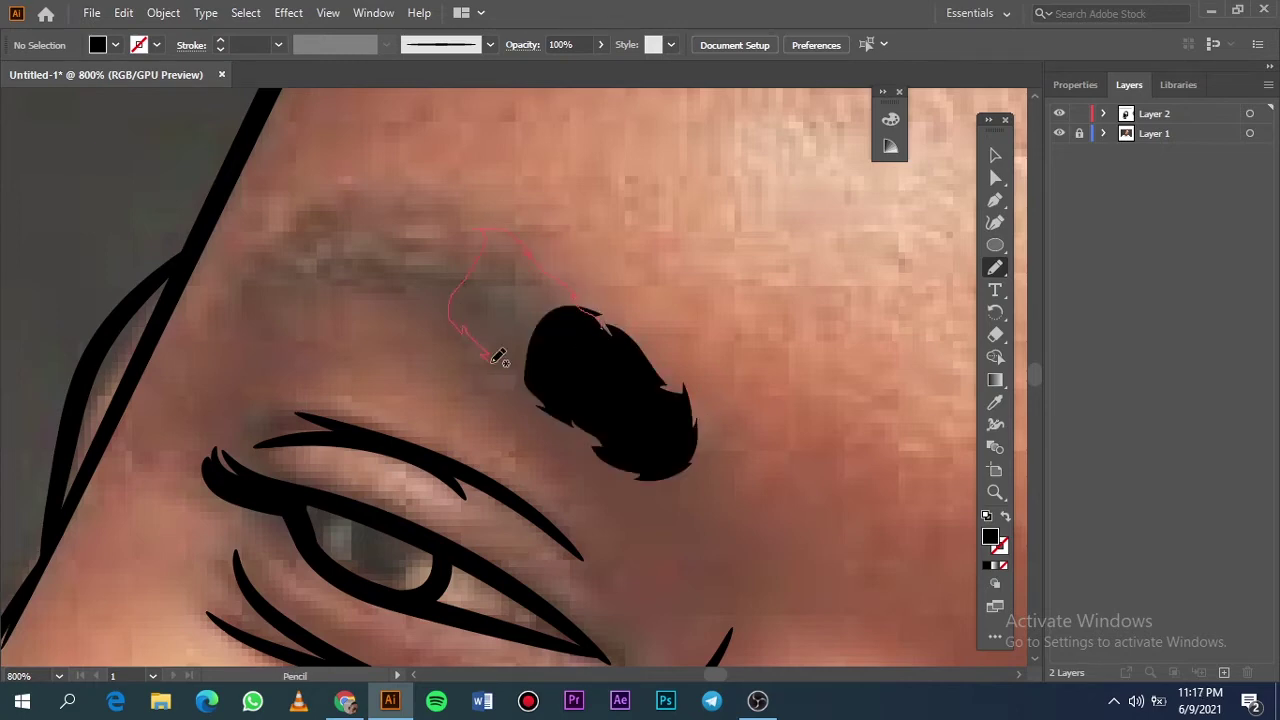
{"action": "left_click_drag", "start_coordinate": [494, 362], "coordinate": [607, 328]}
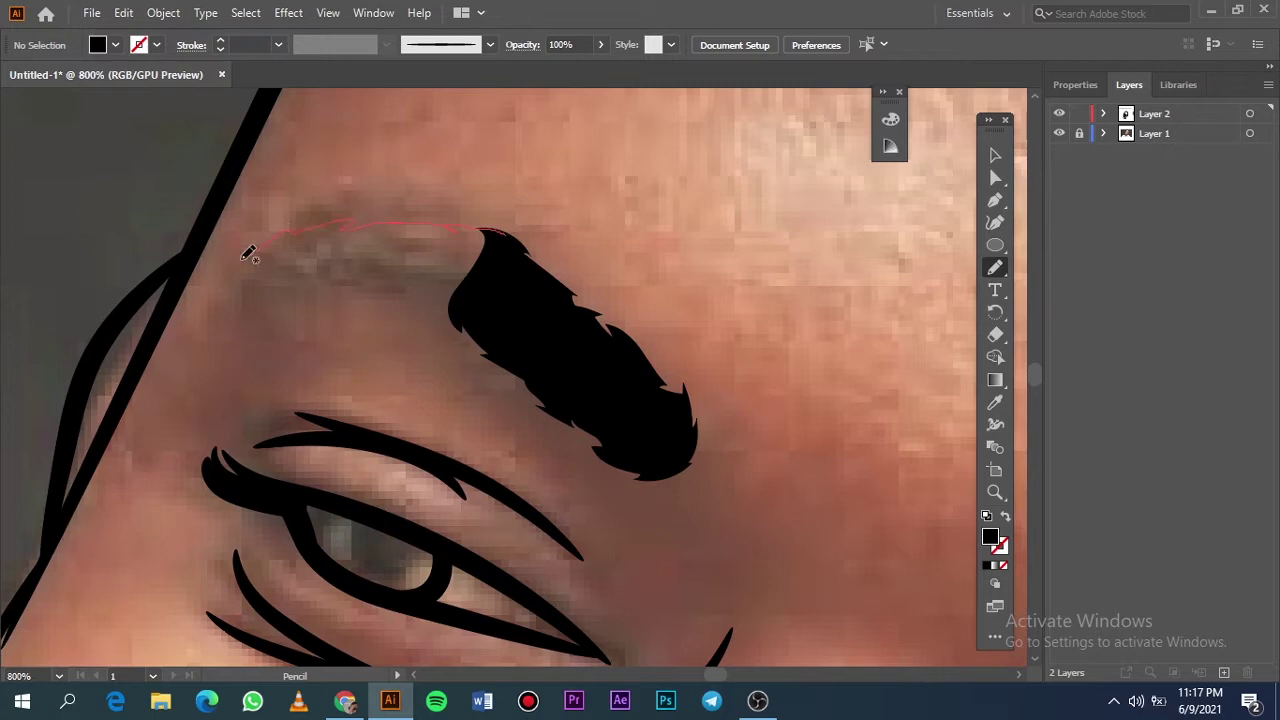
{"action": "left_click_drag", "start_coordinate": [437, 305], "coordinate": [460, 322]}
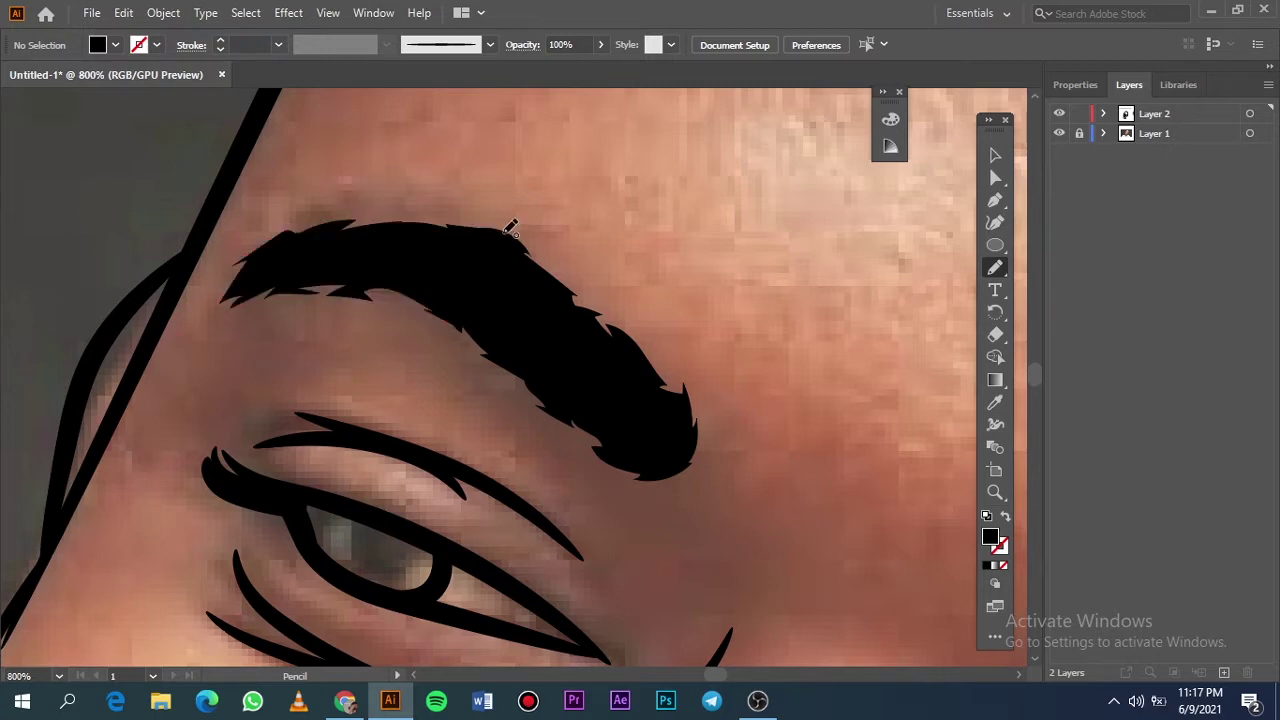
Step: Fit the artboard in view and toggle the reference photo to review the eyebrow
{"action": "key", "text": "ctrl+0"}
{"action": "left_click", "coordinate": [1059, 133]}
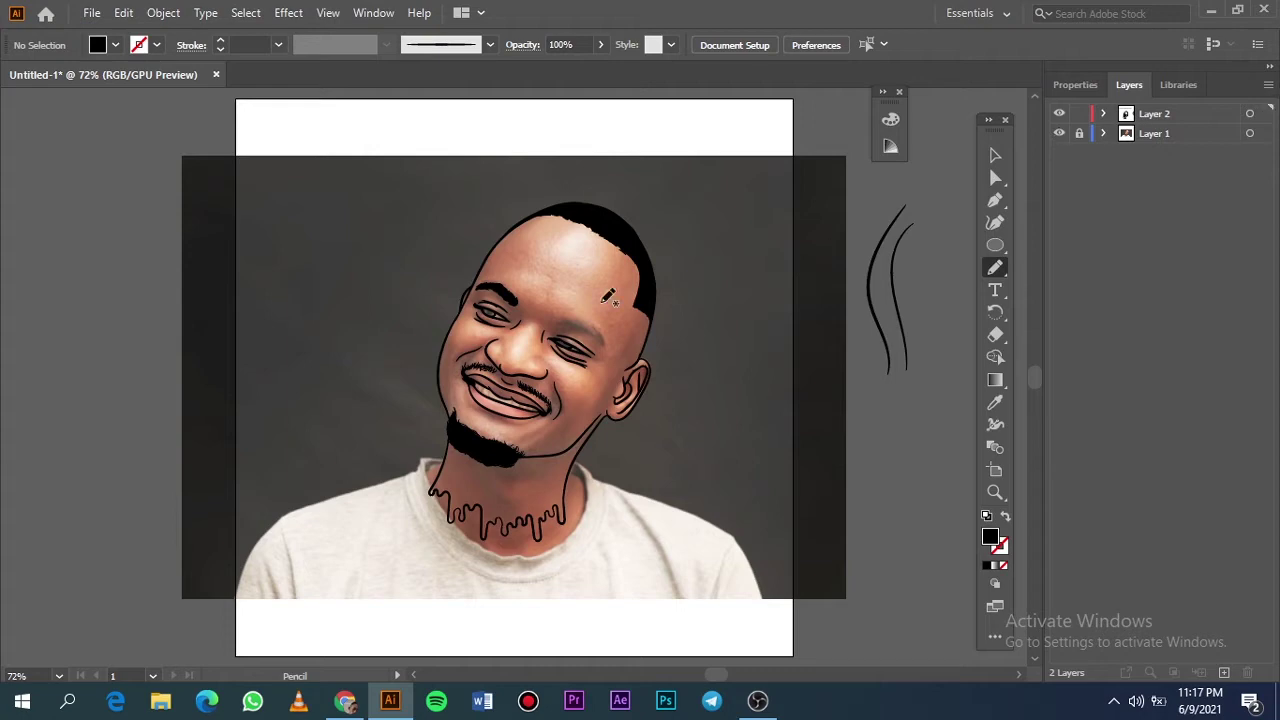
{"action": "scroll", "coordinate": [606, 297], "scroll_direction": "up", "scroll_amount": 6}
{"action": "scroll", "coordinate": [748, 289], "scroll_direction": "up", "scroll_amount": 3}
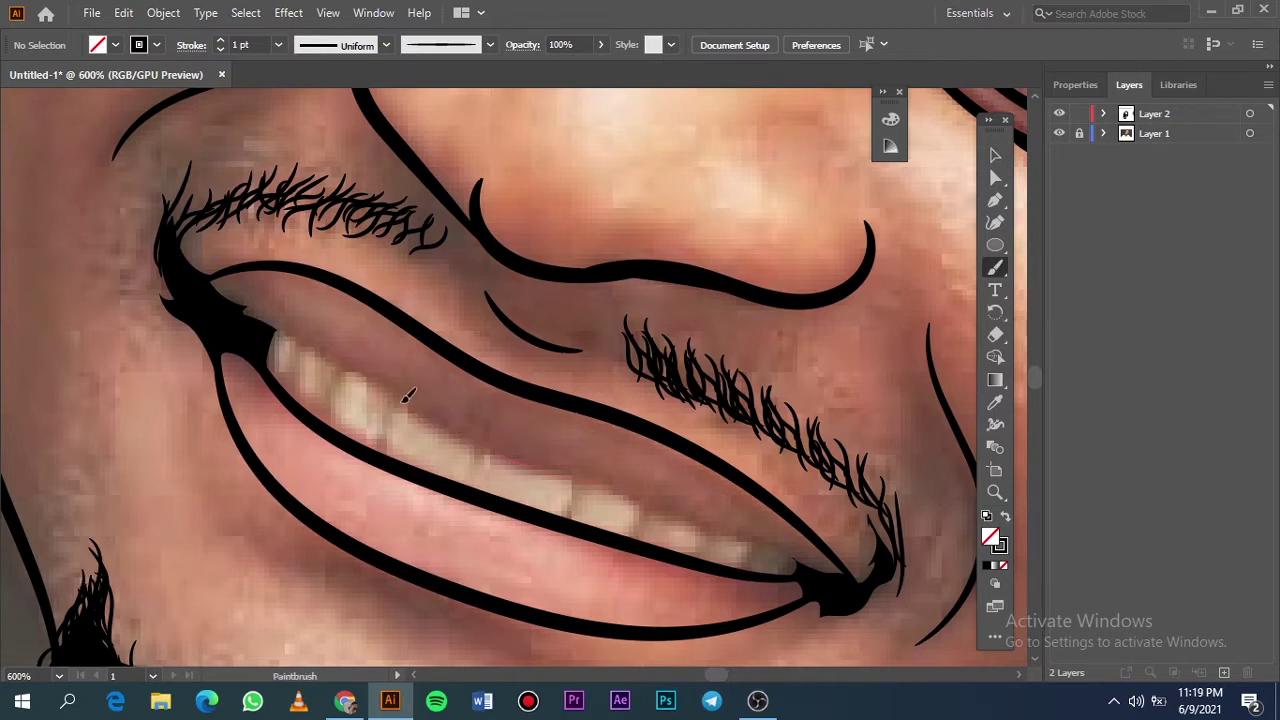
Step: Paint a line along the upper teeth edge and check it with the photo hidden
{"action": "left_click_drag", "start_coordinate": [281, 327], "coordinate": [592, 481]}
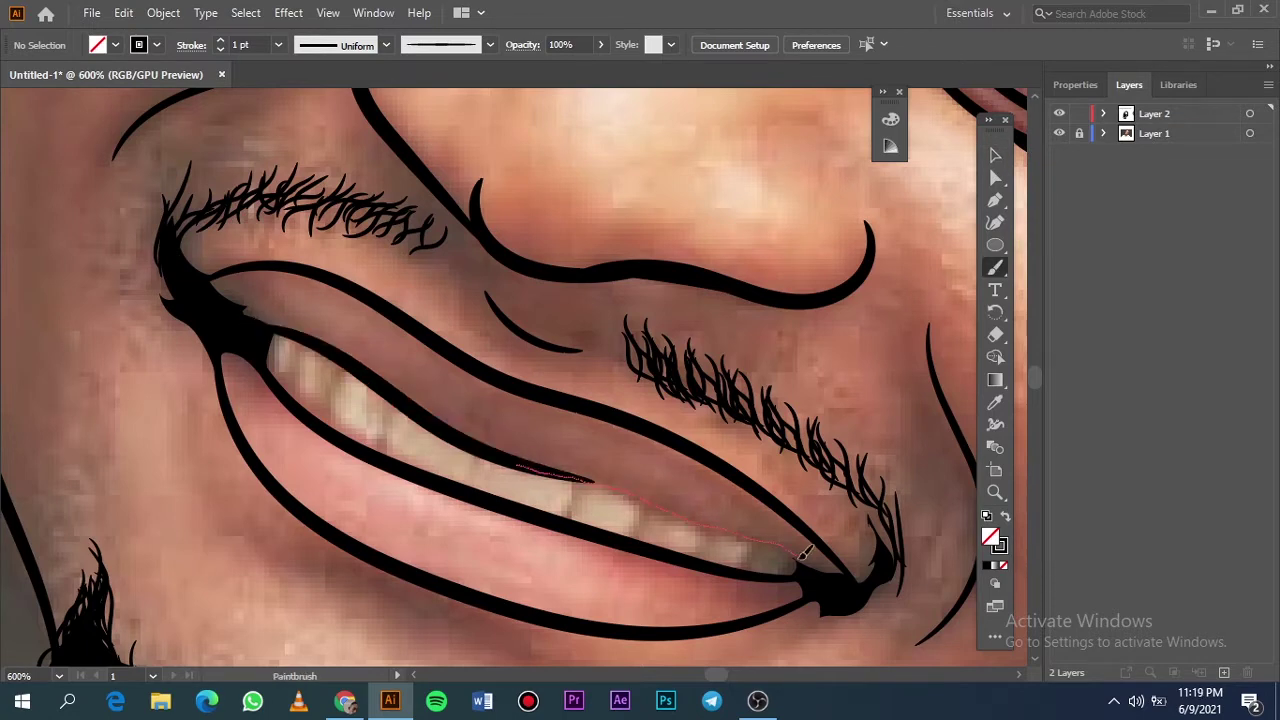
{"action": "left_click_drag", "start_coordinate": [805, 551], "coordinate": [808, 553]}
{"action": "key", "text": "ctrl+0"}
{"action": "left_click", "coordinate": [1059, 133]}
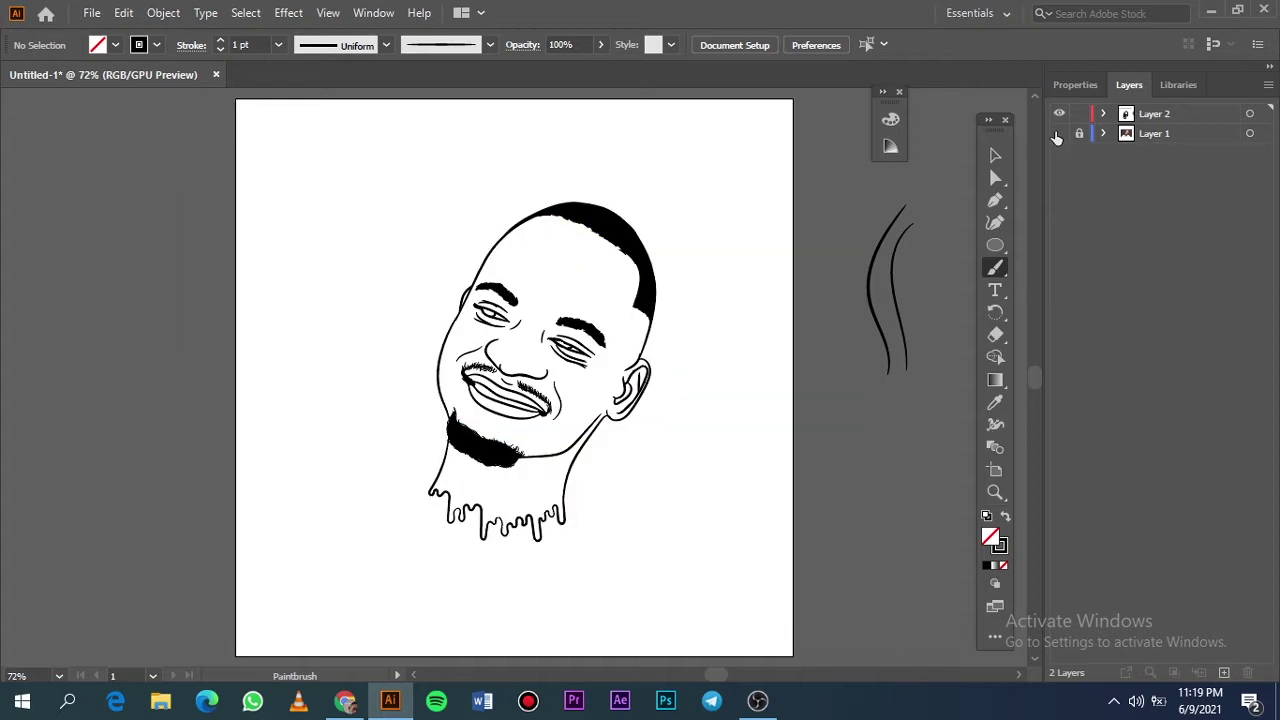
{"action": "scroll", "coordinate": [426, 523], "scroll_direction": "up", "scroll_amount": 5}
{"action": "left_click", "coordinate": [1059, 133]}
{"action": "scroll", "coordinate": [662, 530], "scroll_direction": "up", "scroll_amount": 2}
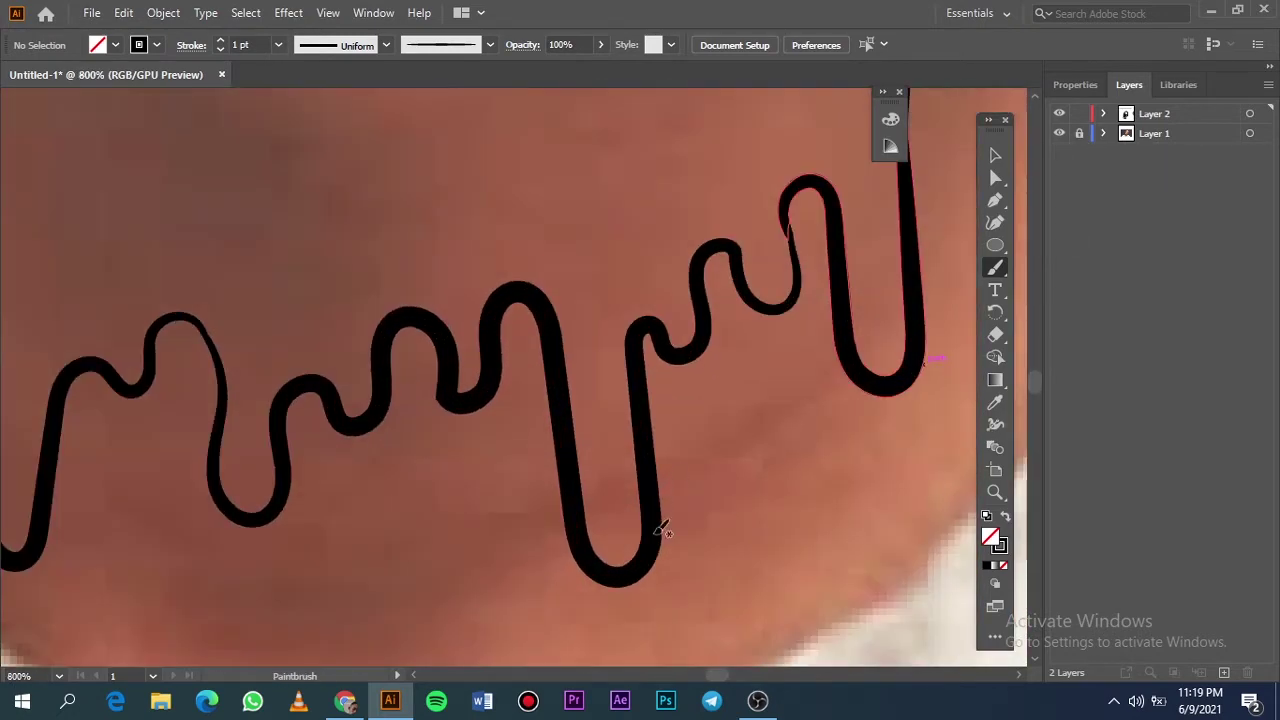
Step: Paint wavy drip strokes near the lower drips, redoing the ones that miss
{"action": "left_click_drag", "start_coordinate": [840, 298], "coordinate": [586, 534]}
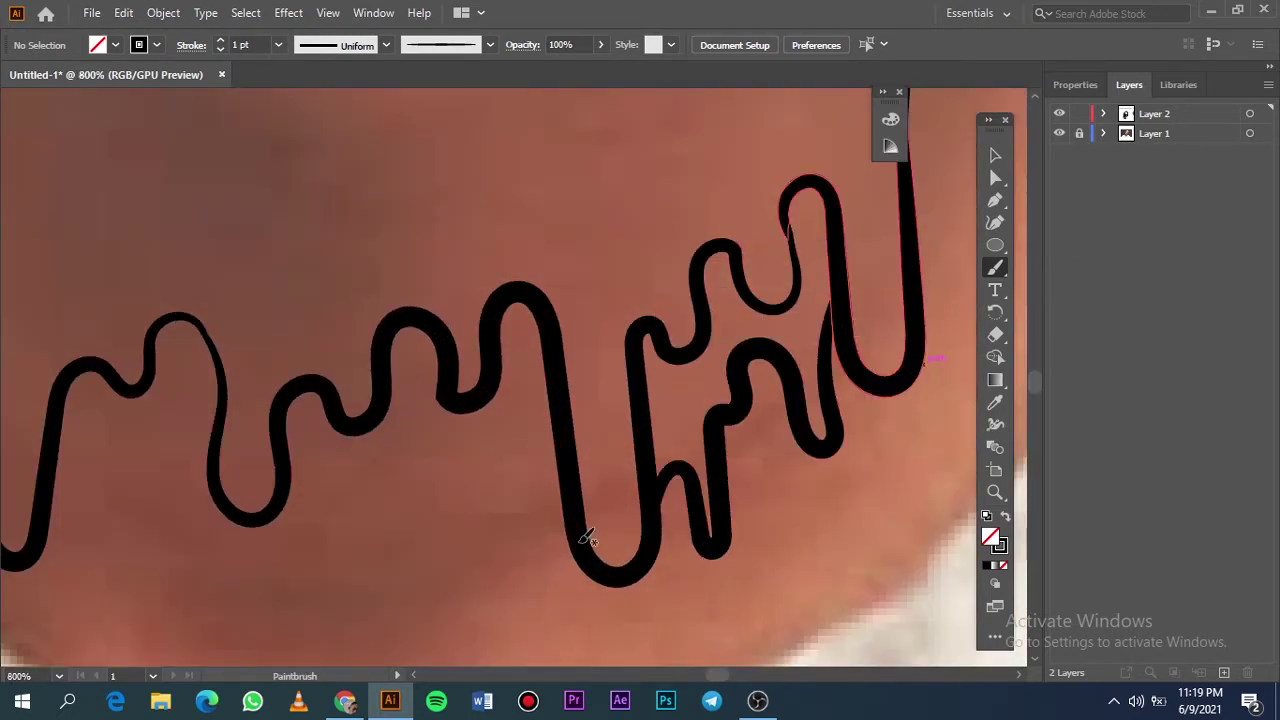
{"action": "scroll", "coordinate": [586, 534], "scroll_direction": "down", "scroll_amount": 5}
{"action": "scroll", "coordinate": [586, 549], "scroll_direction": "down", "scroll_amount": 1}
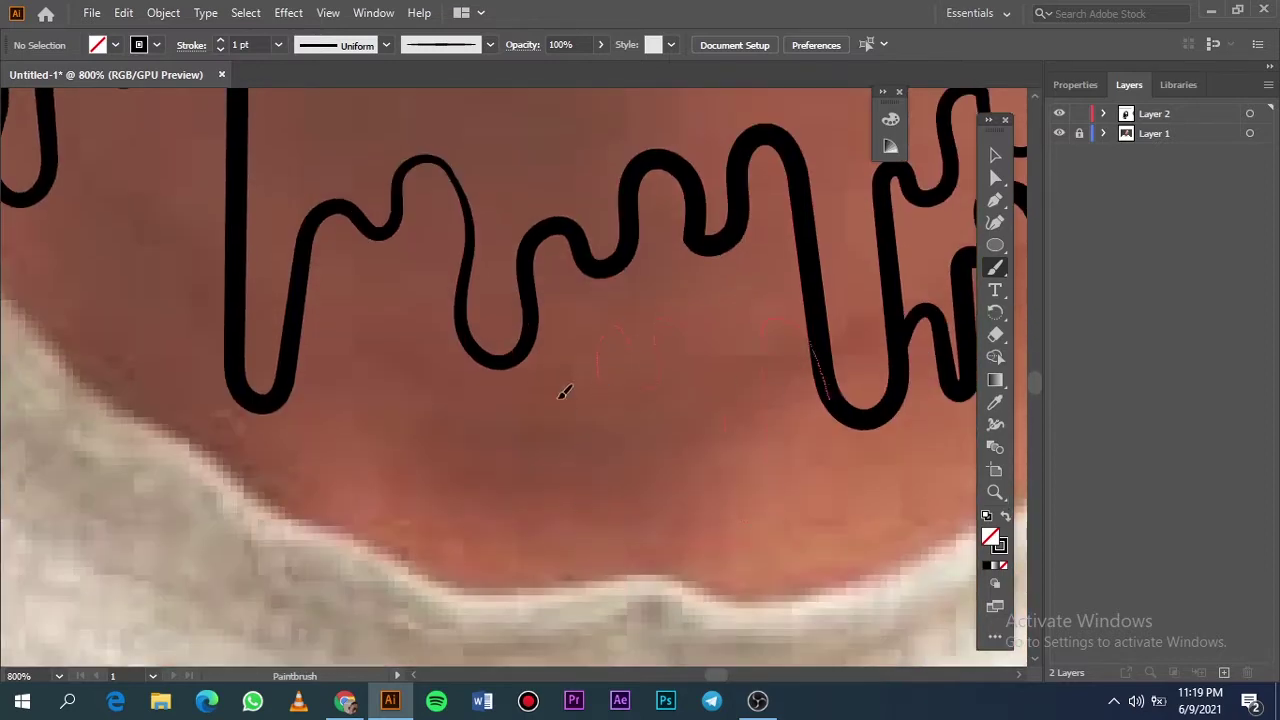
{"action": "left_click_drag", "start_coordinate": [563, 393], "coordinate": [517, 355]}
{"action": "left_click_drag", "start_coordinate": [298, 330], "coordinate": [303, 354]}
{"action": "scroll", "coordinate": [303, 354], "scroll_direction": "up", "scroll_amount": 3}
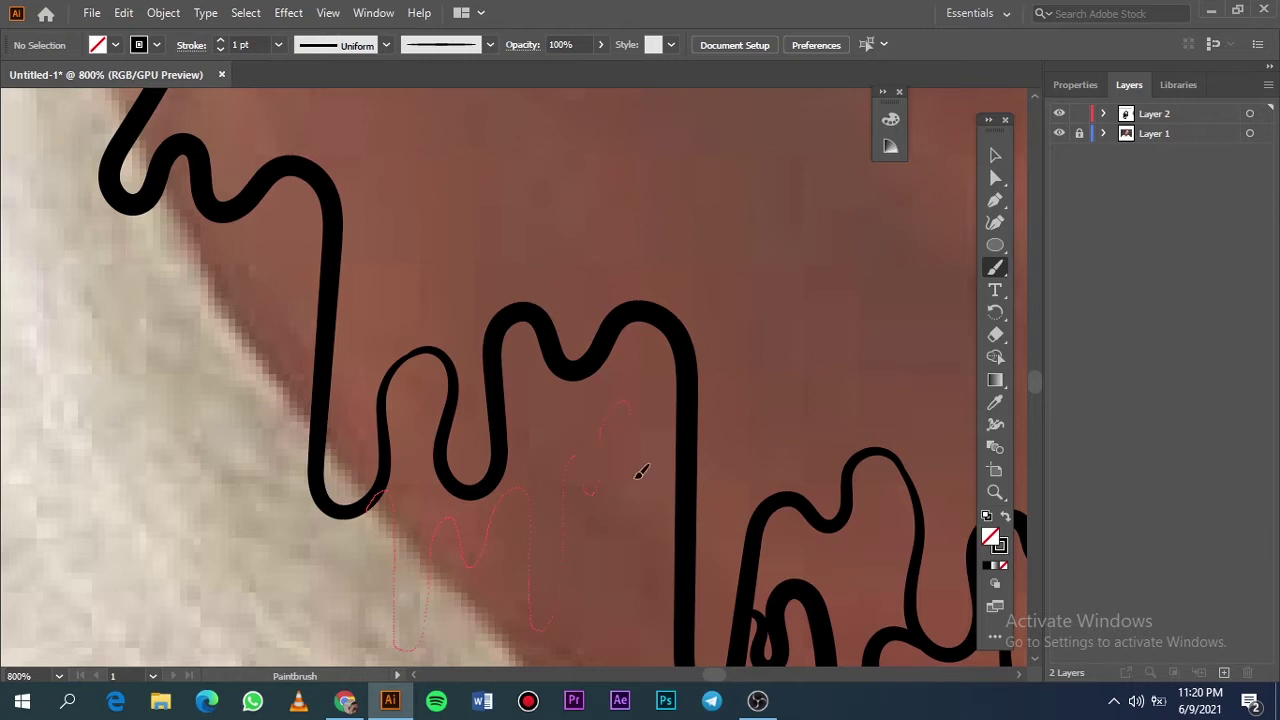
{"action": "left_click_drag", "start_coordinate": [642, 472], "coordinate": [683, 492]}
{"action": "key", "text": "ctrl+z"}
{"action": "mouse_move", "coordinate": [560, 460]}
{"action": "left_mouse_down"}
{"action": "mouse_move", "coordinate": [500, 486]}
{"action": "mouse_move", "coordinate": [560, 517]}
{"action": "left_mouse_up"}
{"action": "key", "text": "ctrl+z"}
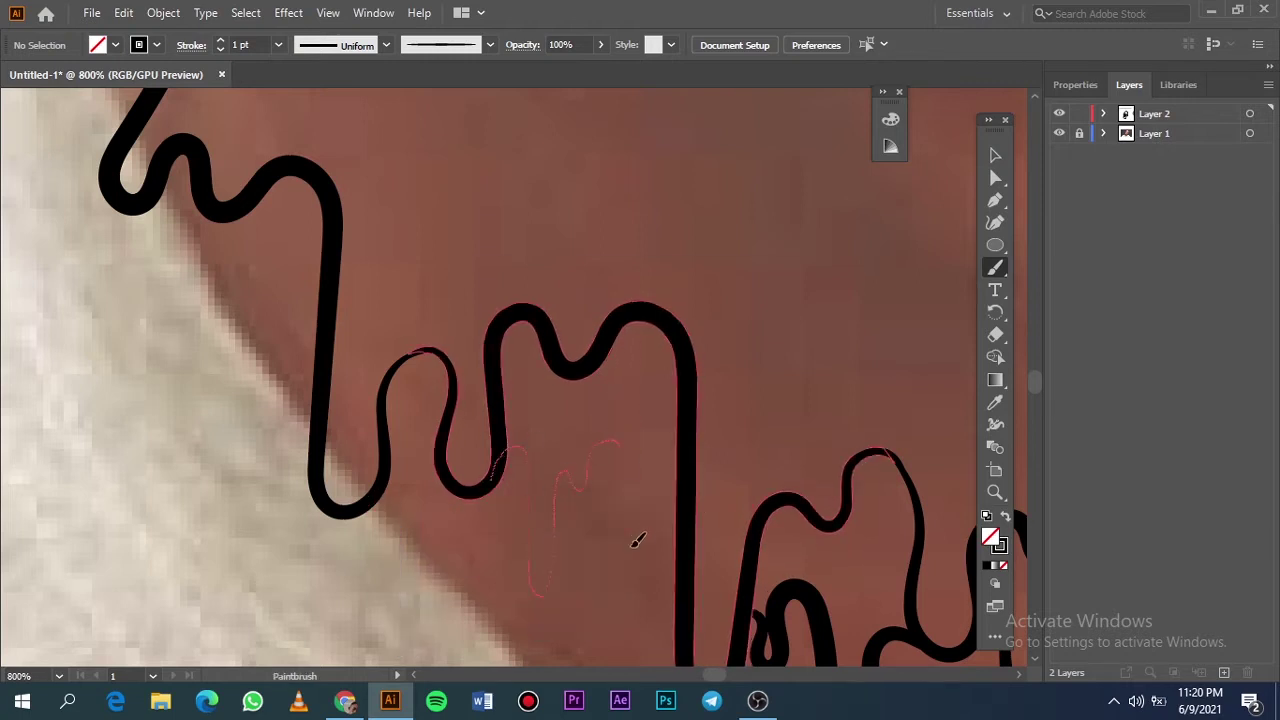
{"action": "left_click_drag", "start_coordinate": [638, 540], "coordinate": [690, 580]}
Step: Add more drip strokes further right and along the drip edge, undoing stray attempts
{"action": "scroll", "coordinate": [600, 560], "scroll_direction": "left", "scroll_amount": 3}
{"action": "left_click_drag", "start_coordinate": [655, 480], "coordinate": [725, 483]}
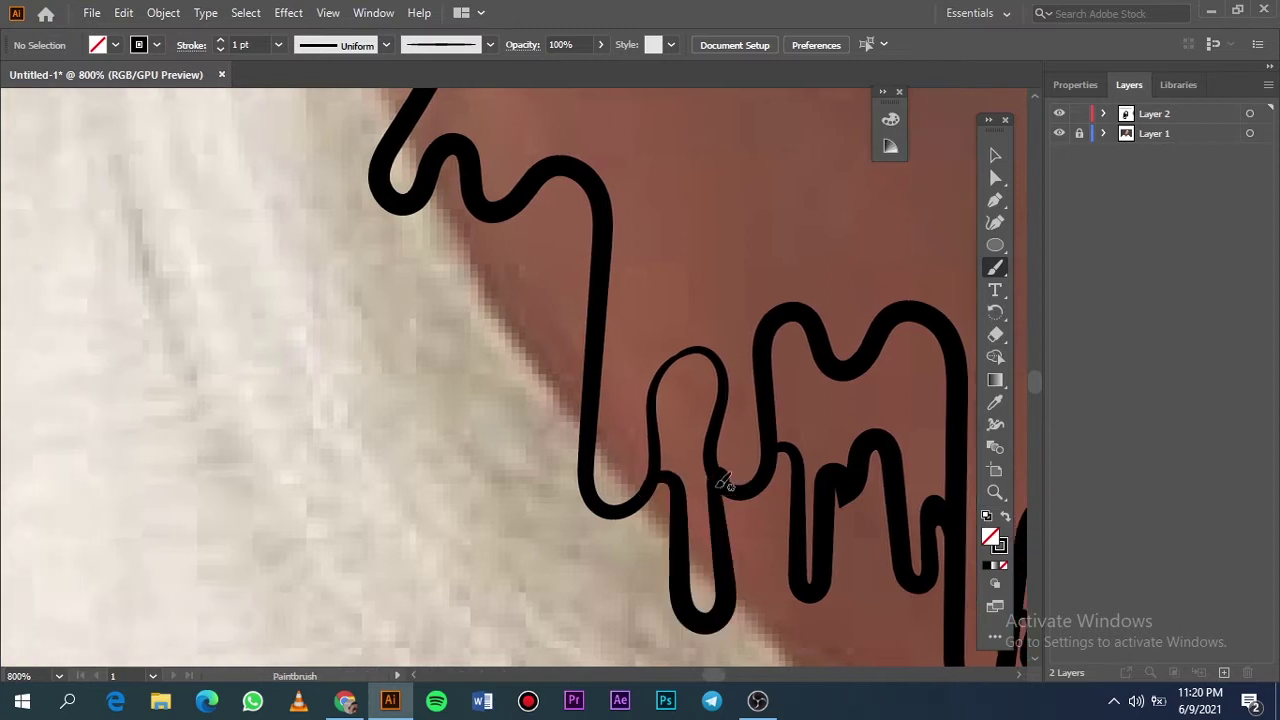
{"action": "left_click_drag", "start_coordinate": [531, 243], "coordinate": [534, 262]}
{"action": "key", "text": "ctrl+z"}
{"action": "left_click_drag", "start_coordinate": [588, 345], "coordinate": [530, 243]}
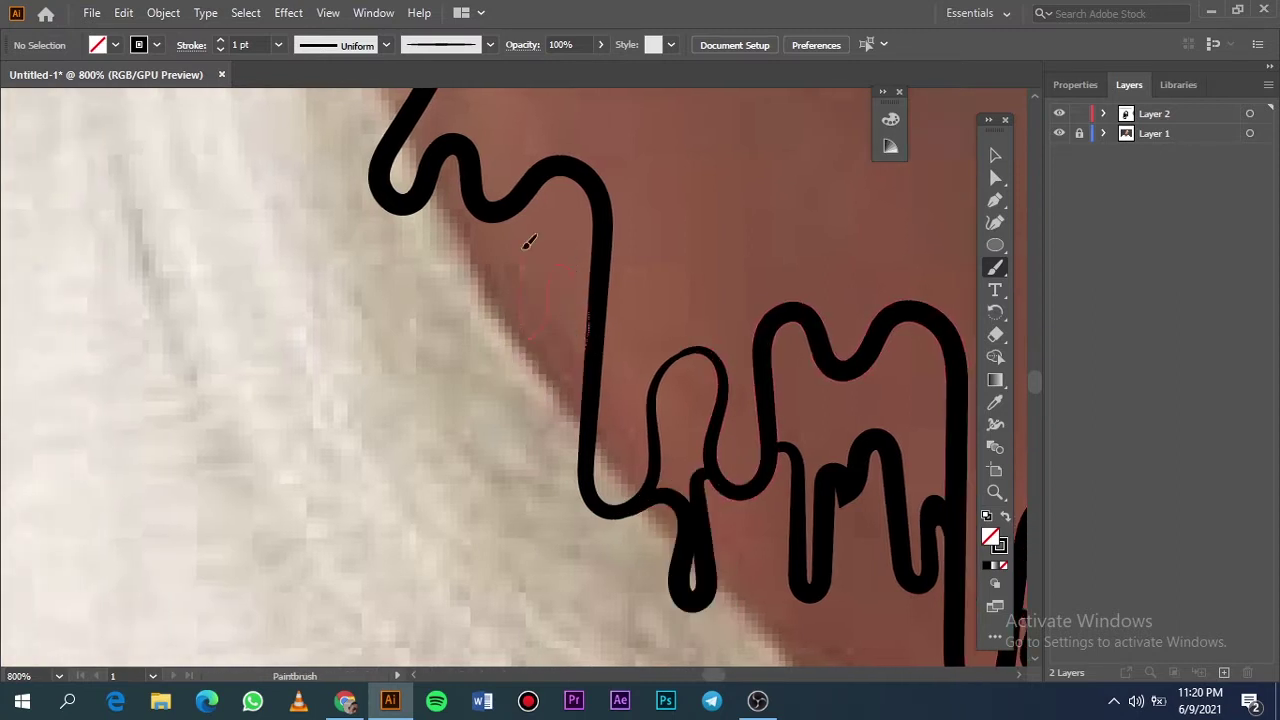
{"action": "left_click_drag", "start_coordinate": [378, 224], "coordinate": [380, 222]}
{"action": "key", "text": "ctrl+z"}
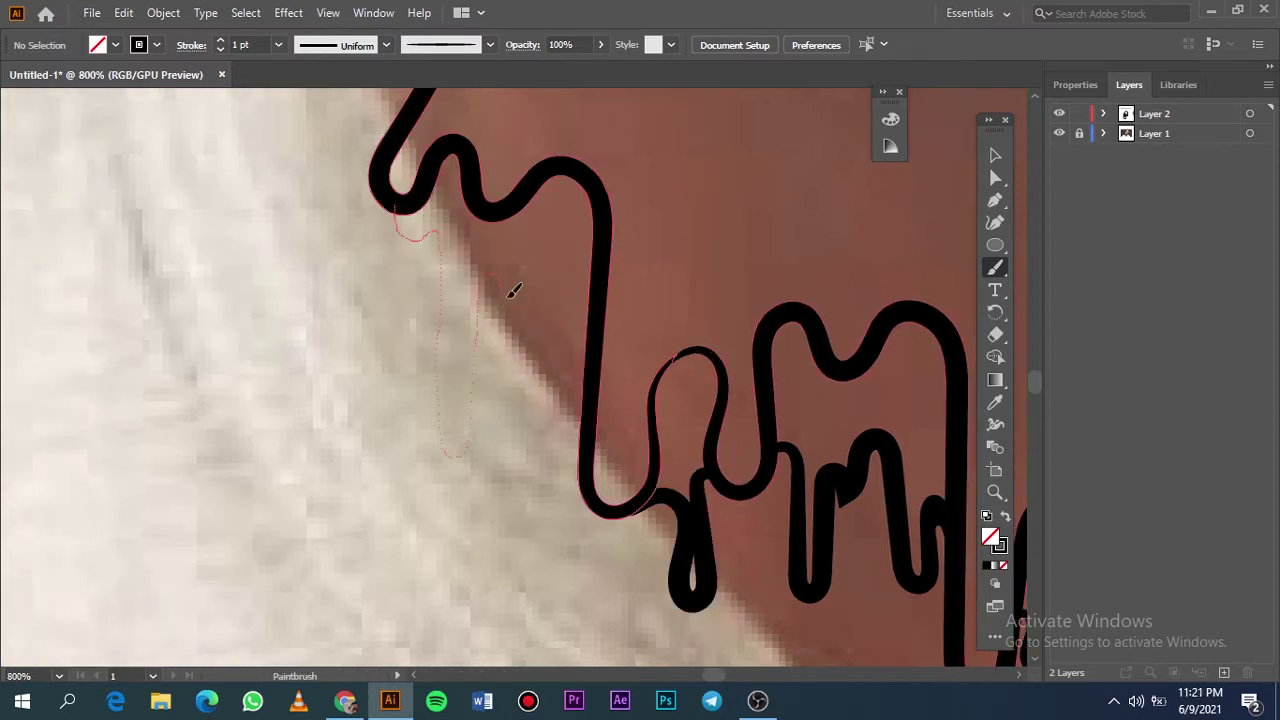
{"action": "left_click_drag", "start_coordinate": [597, 305], "coordinate": [596, 310]}
{"action": "key", "text": "ctrl+z"}
{"action": "left_click_drag", "start_coordinate": [595, 340], "coordinate": [601, 258]}
Step: Draw a short curved crease line on the neck below the beard
{"action": "key", "text": "ctrl+0"}
{"action": "left_click", "coordinate": [1058, 134]}
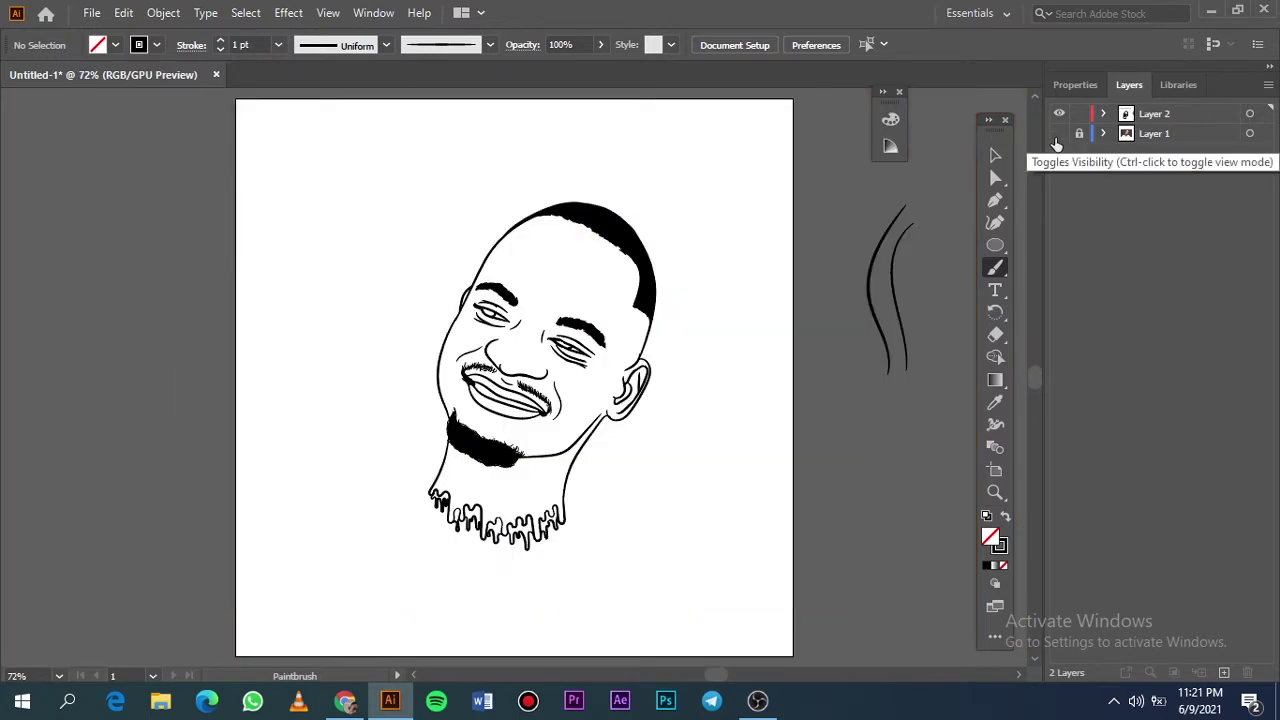
{"action": "left_click", "coordinate": [1059, 133]}
{"action": "scroll", "coordinate": [467, 482], "scroll_direction": "up", "scroll_amount": 5}
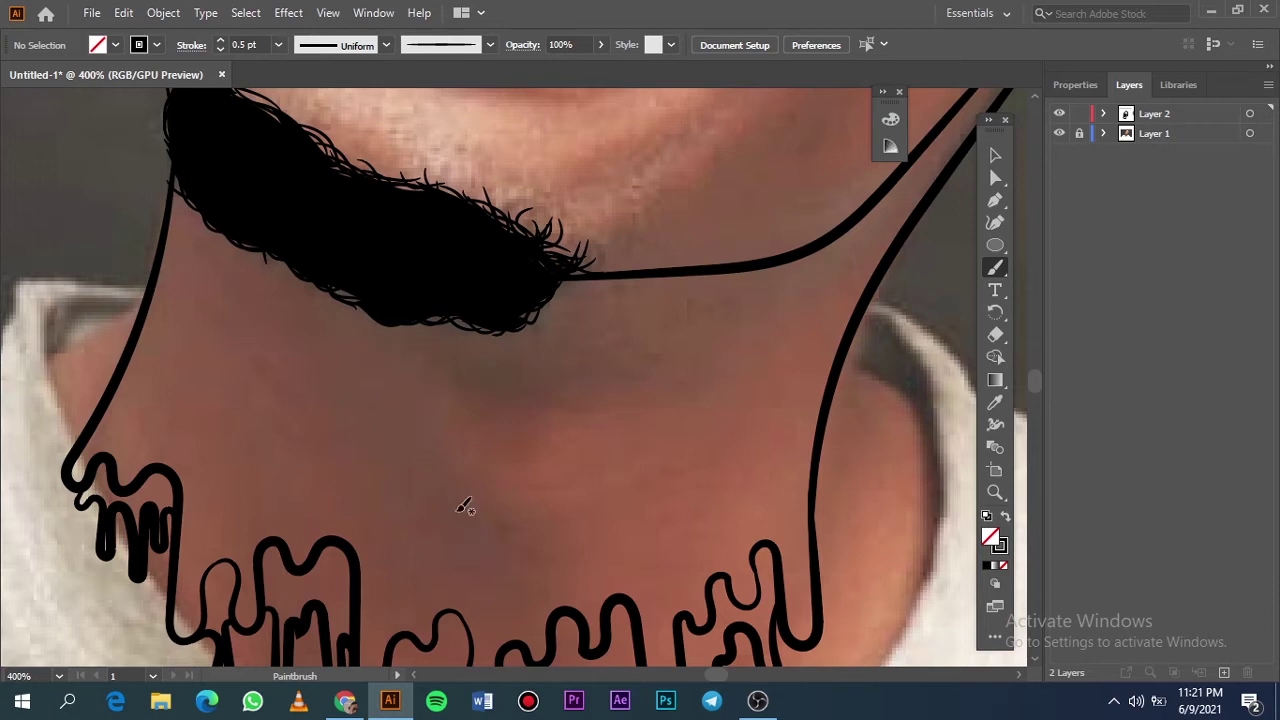
{"action": "left_click_drag", "start_coordinate": [421, 436], "coordinate": [541, 510]}
{"action": "key", "text": "ctrl+0"}
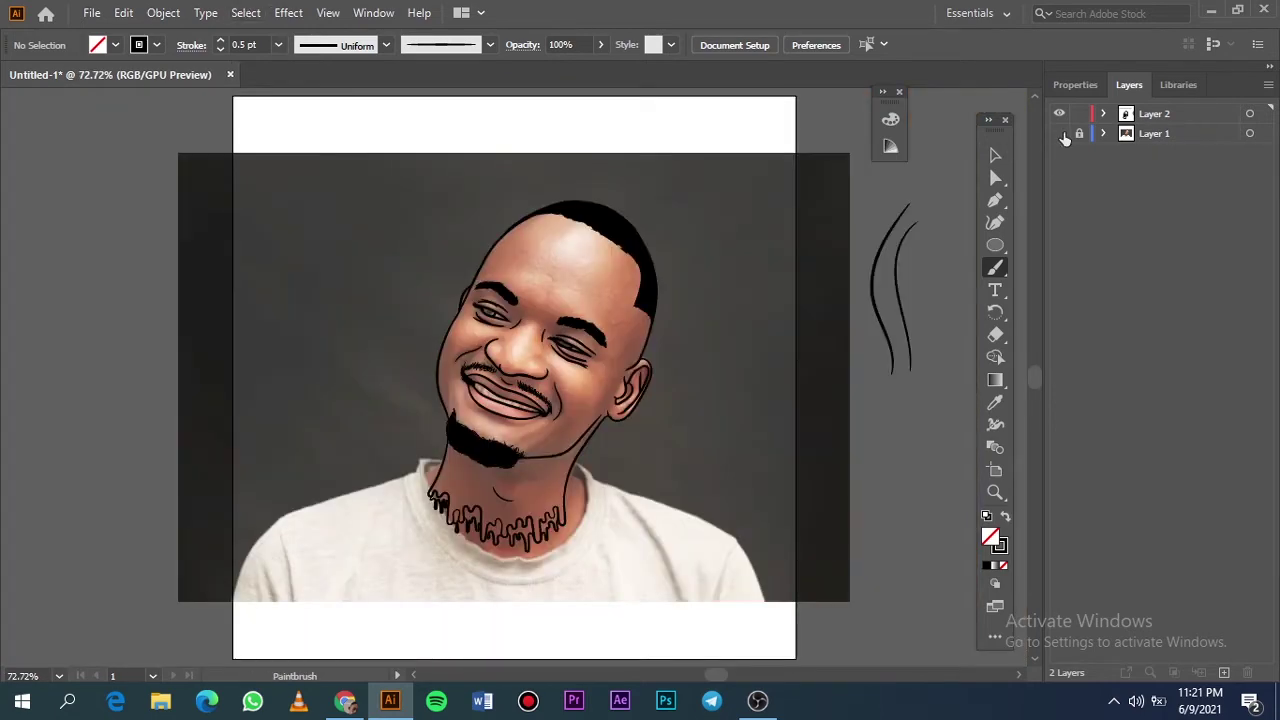
Step: Hide the reference photo and switch to the Pencil tool zoomed in on the hair
{"action": "left_click", "coordinate": [1058, 133]}
{"action": "left_click", "coordinate": [995, 155]}
{"action": "scroll", "coordinate": [651, 316], "scroll_direction": "up", "scroll_amount": 10}
{"action": "scroll", "coordinate": [651, 316], "scroll_direction": "up", "scroll_amount": 3}
{"action": "key", "text": "n"}
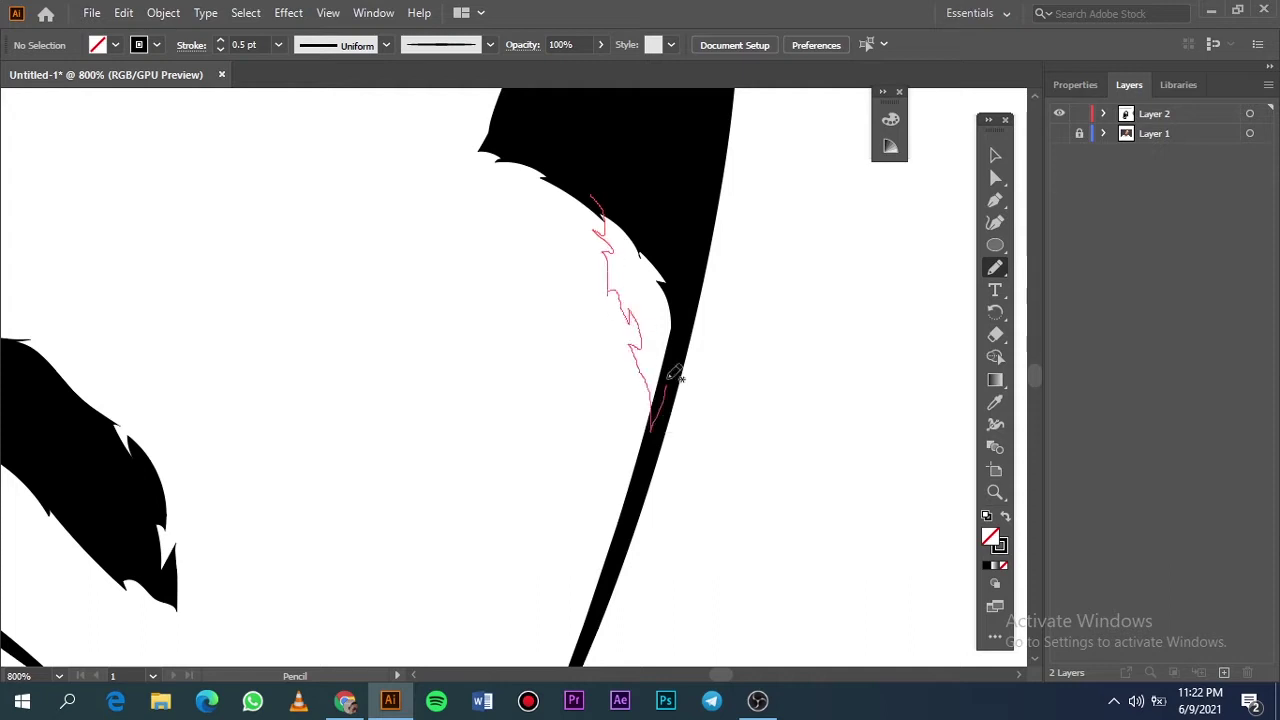
Step: Fill the gaps along the hairline edge with black Pencil shapes
{"action": "left_click_drag", "start_coordinate": [635, 318], "coordinate": [650, 405]}
{"action": "left_click", "coordinate": [995, 155]}
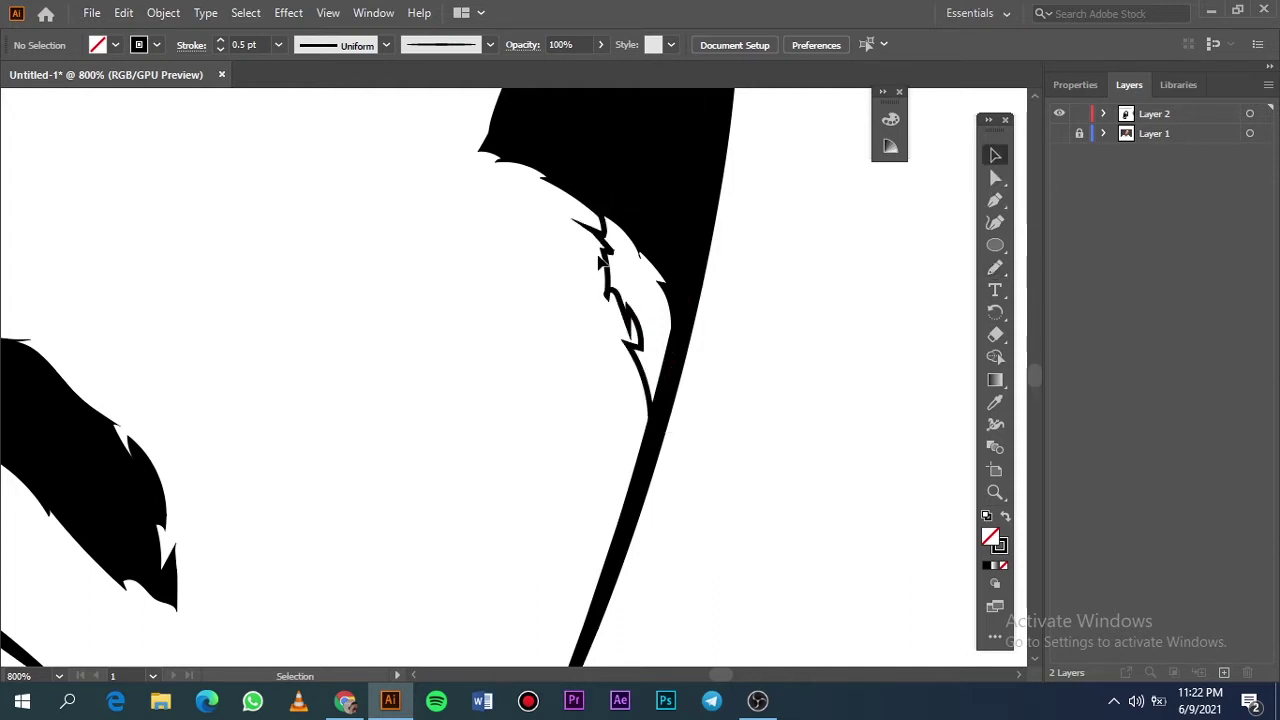
{"action": "left_click", "coordinate": [900, 414]}
{"action": "scroll", "coordinate": [497, 360], "scroll_direction": "up", "scroll_amount": 2}
{"action": "key", "text": "n"}
{"action": "left_click_drag", "start_coordinate": [524, 415], "coordinate": [487, 340]}
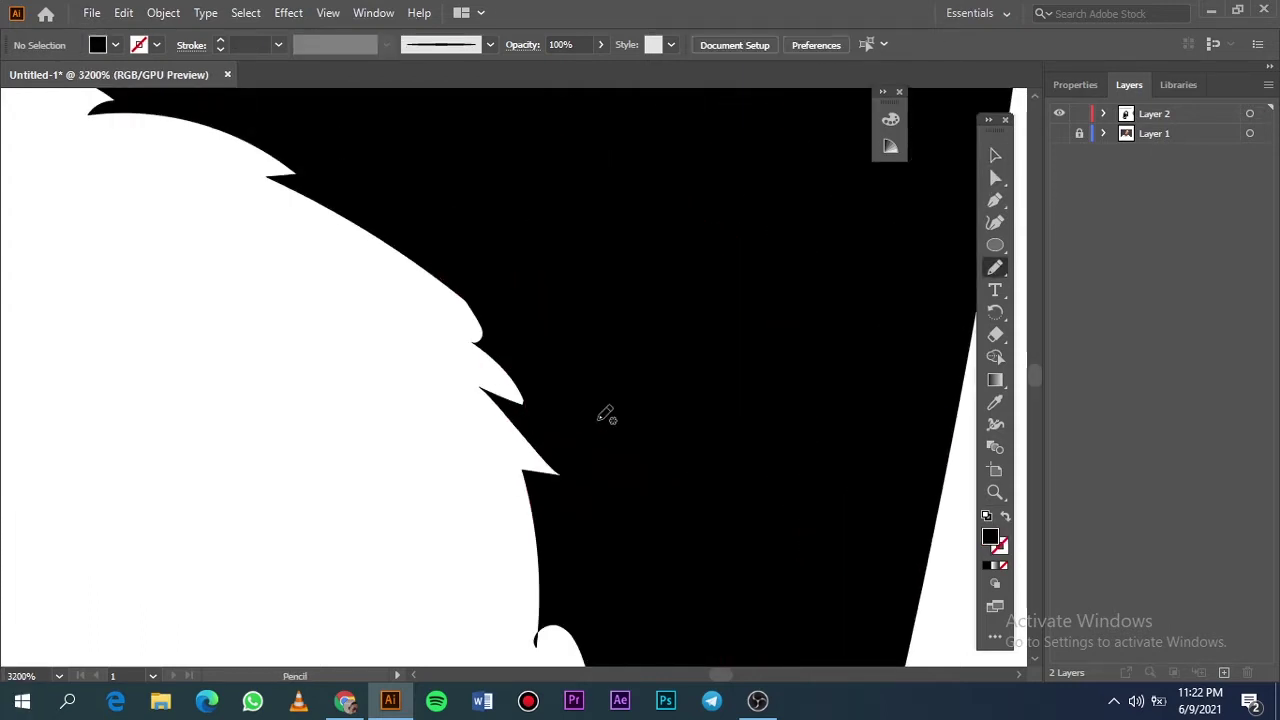
{"action": "key", "text": "ctrl+0"}
Step: Toggle the reference photo layer's visibility and lock, undoing an accidental rotation of the artwork
{"action": "left_click", "coordinate": [507, 249]}
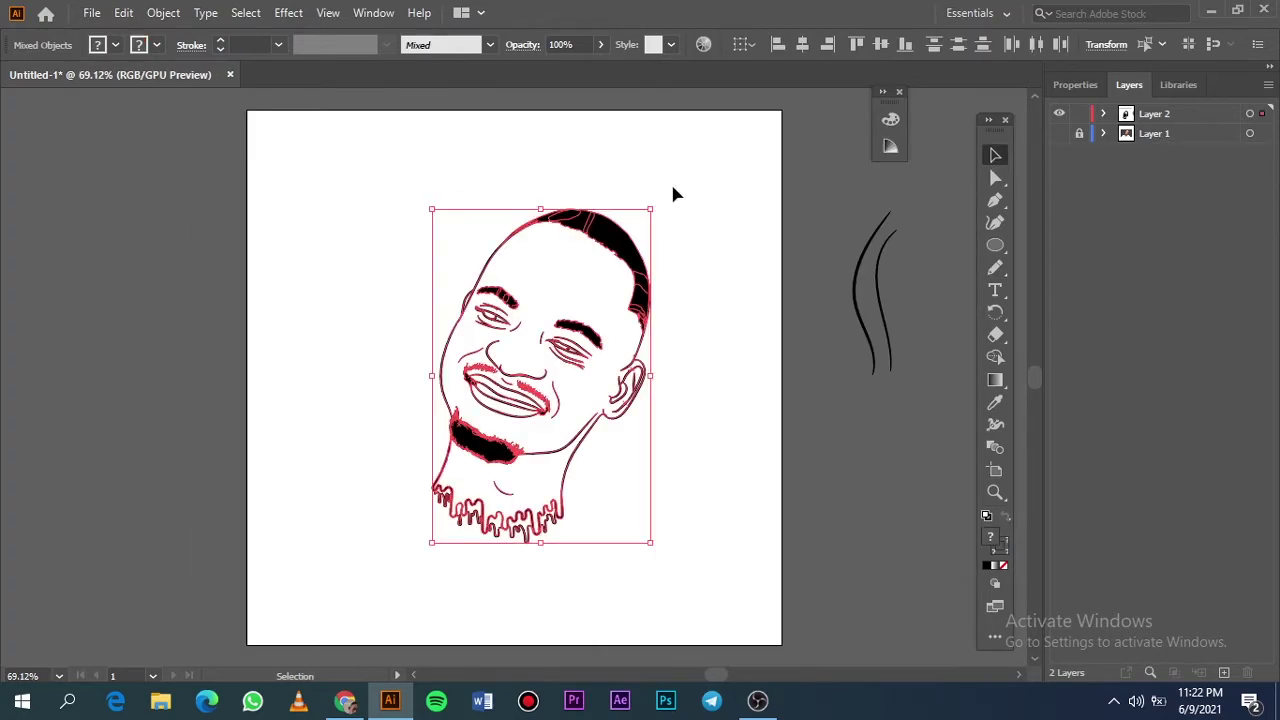
{"action": "left_click", "coordinate": [1059, 133]}
{"action": "left_click", "coordinate": [1079, 133]}
{"action": "left_click", "coordinate": [803, 214], "text": "shift"}
{"action": "scroll", "coordinate": [894, 137], "scroll_direction": "up", "scroll_amount": 3}
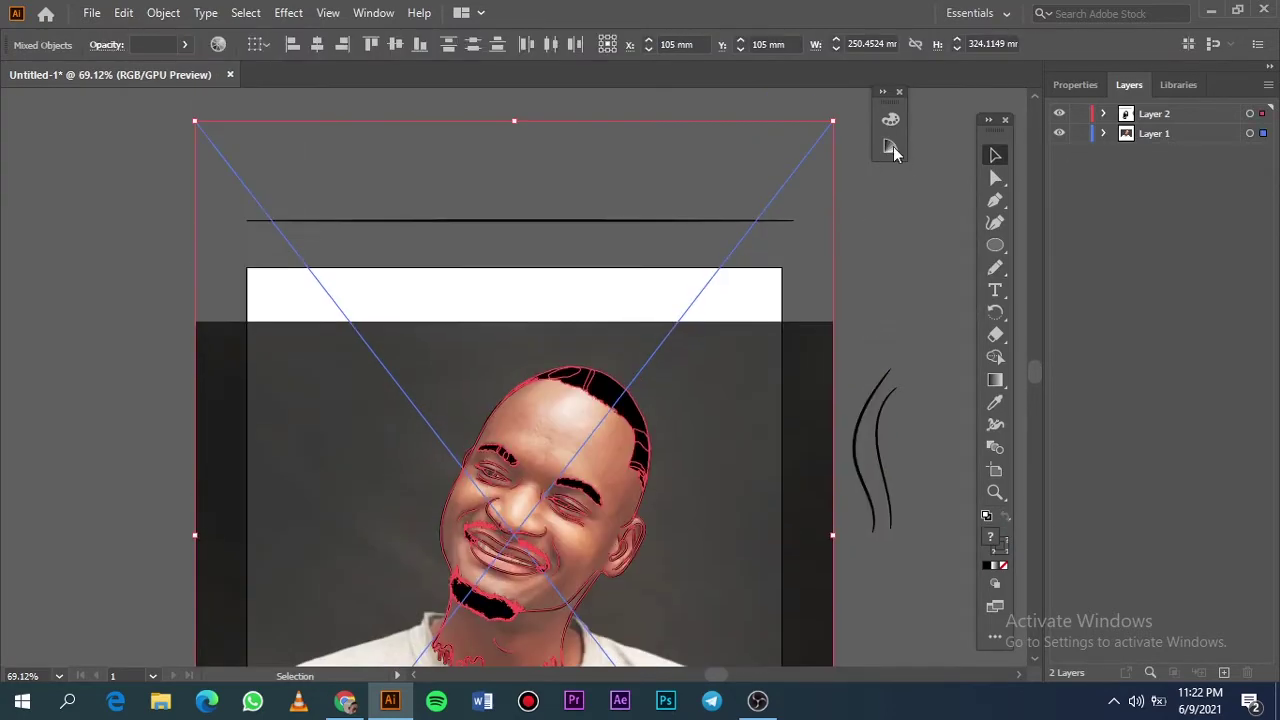
{"action": "mouse_move", "coordinate": [894, 137]}
{"action": "left_mouse_down"}
{"action": "mouse_move", "coordinate": [743, 90]}
{"action": "mouse_move", "coordinate": [843, 229]}
{"action": "left_mouse_up"}
{"action": "key", "text": "ctrl+z"}
{"action": "key", "text": "ctrl+z"}
{"action": "key", "text": "ctrl+z"}
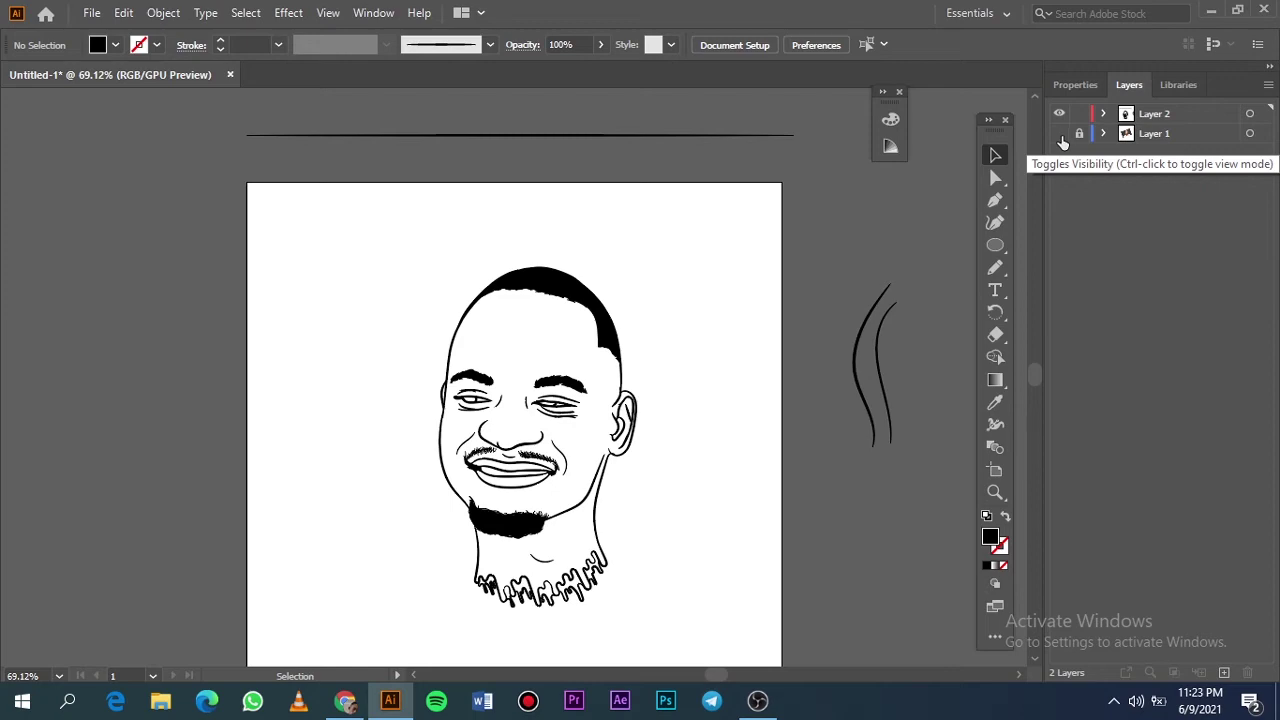
{"action": "left_click", "coordinate": [1061, 137]}
{"action": "scroll", "coordinate": [650, 510], "scroll_direction": "down", "scroll_amount": 1}
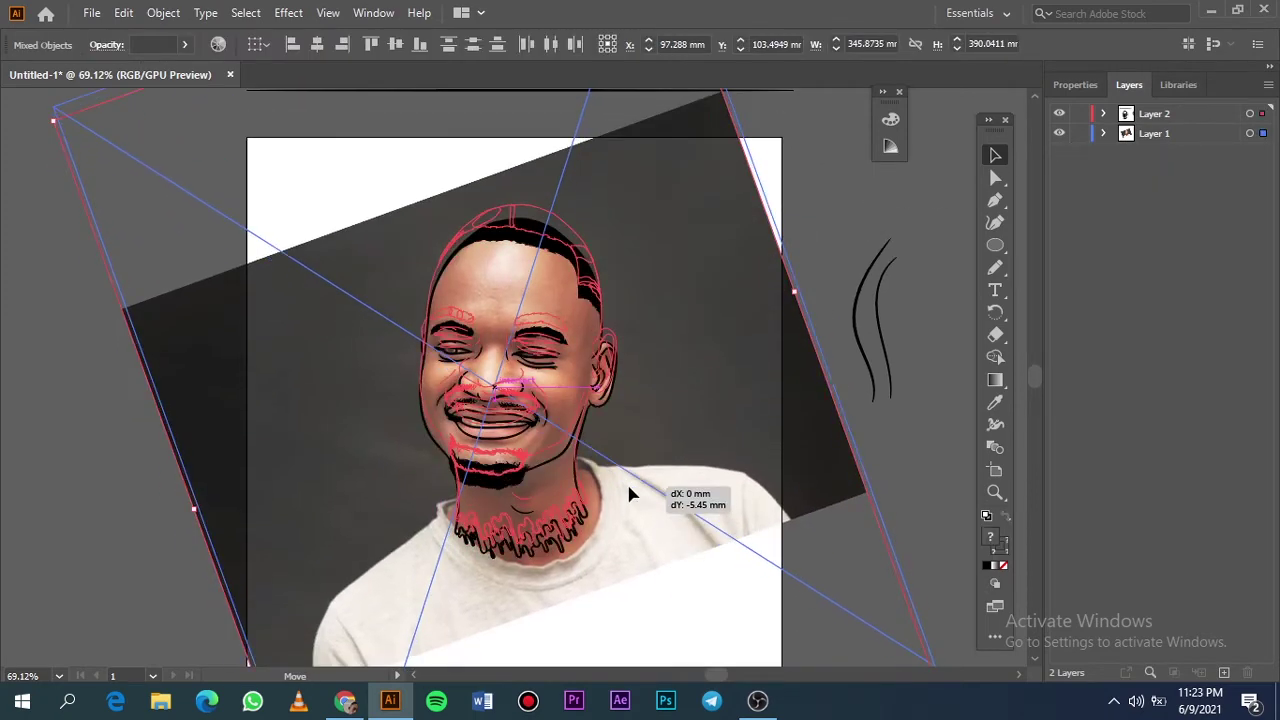
{"action": "left_click", "coordinate": [1079, 133]}
{"action": "left_click", "coordinate": [1059, 133]}
Step: Marquee-select the line art, apply Object > Expand Appearance, and duplicate the layer as Layer 2 copy
{"action": "left_click_drag", "start_coordinate": [360, 182], "coordinate": [657, 646]}
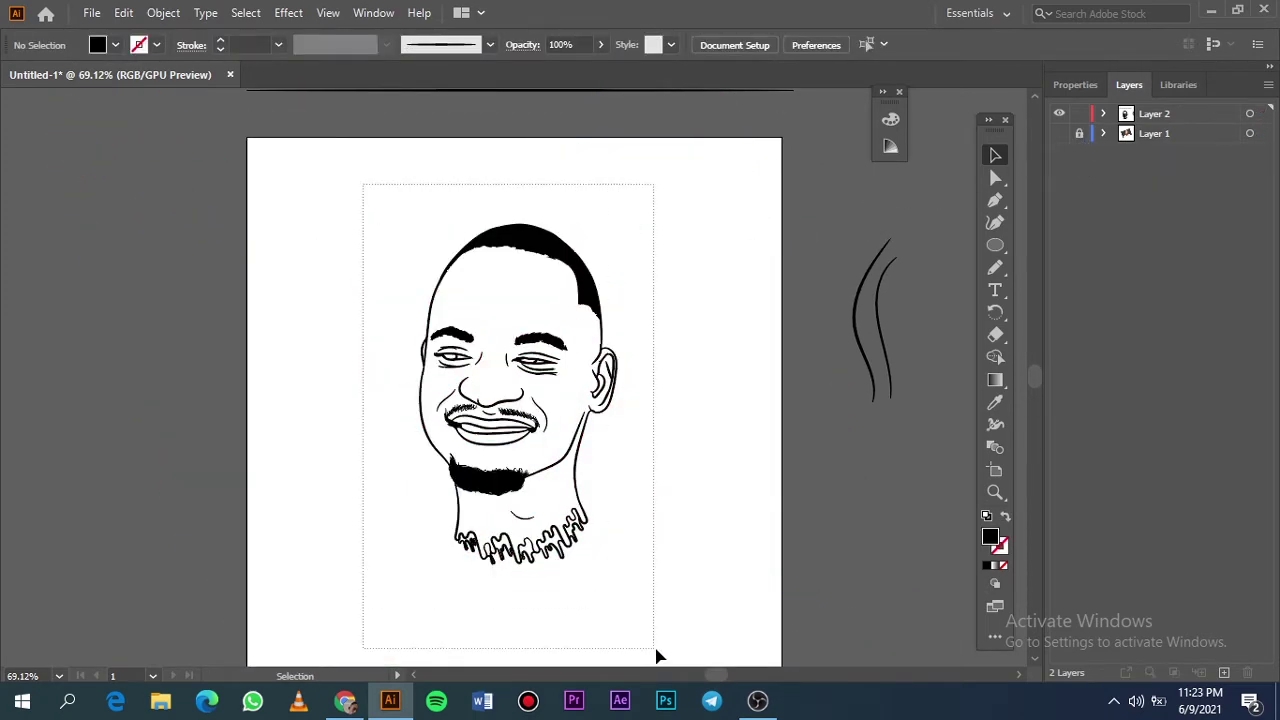
{"action": "left_click", "coordinate": [163, 12]}
{"action": "left_click", "coordinate": [257, 246]}
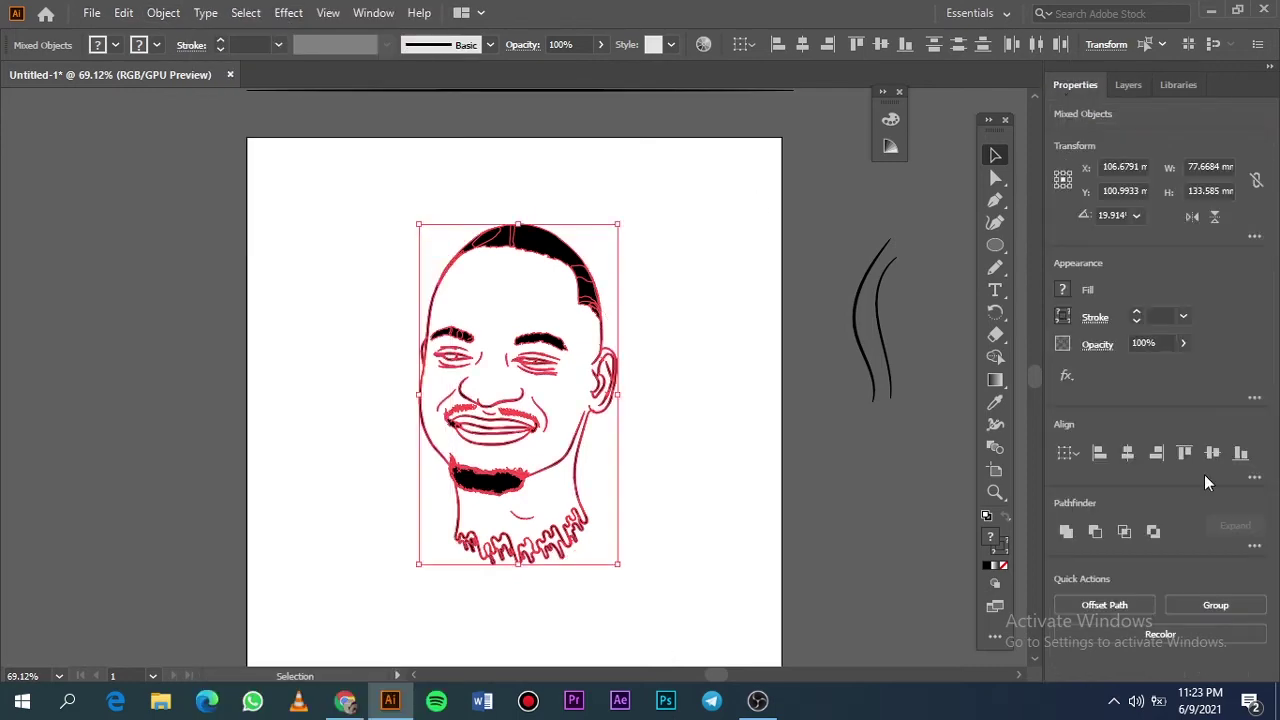
{"action": "left_click", "coordinate": [1129, 84]}
{"action": "left_click", "coordinate": [1268, 84]}
{"action": "left_click", "coordinate": [1110, 152]}
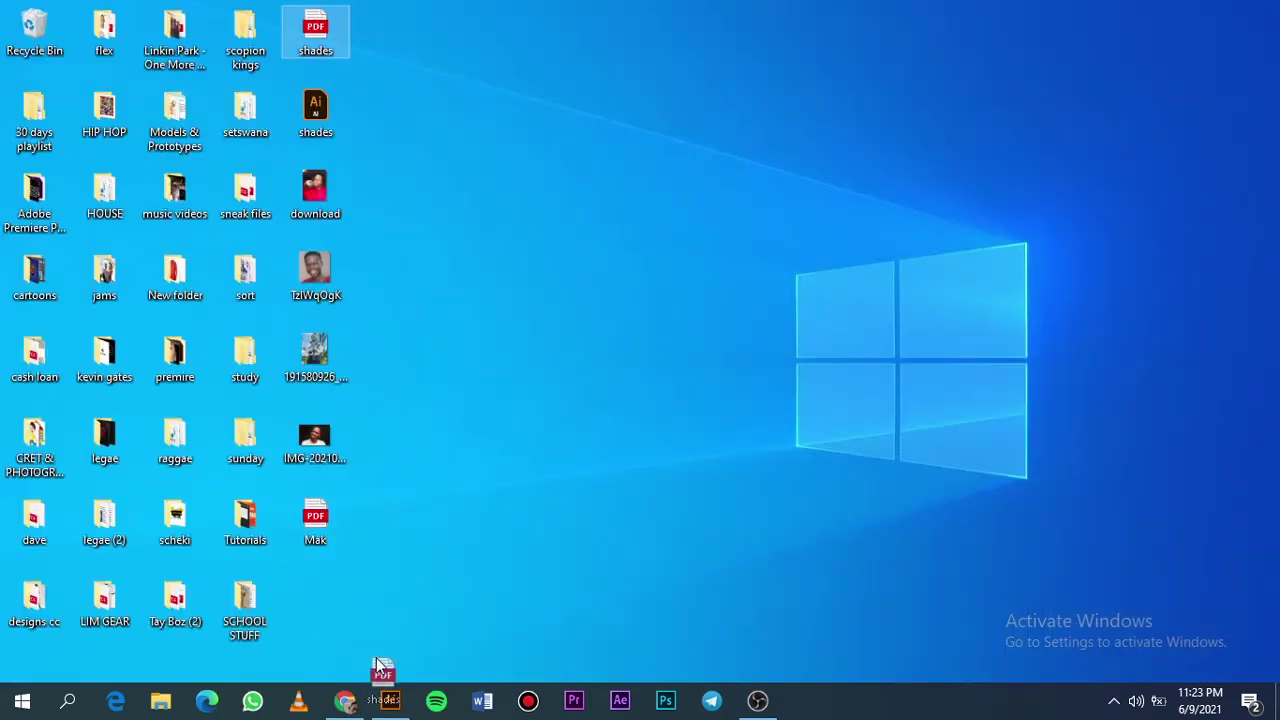
Step: Place shades.pdf, sample its orange skin shade, and draw an orange rectangle over the face
{"action": "left_click_drag", "start_coordinate": [378, 668], "coordinate": [164, 252]}
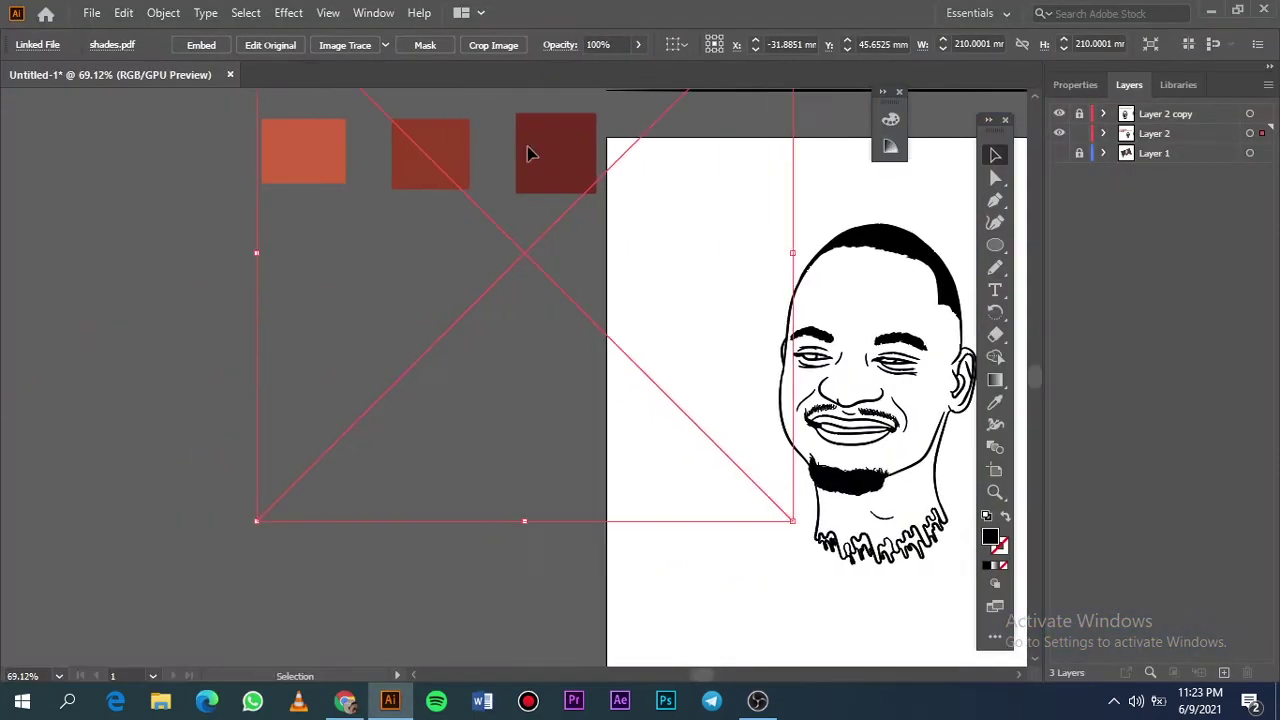
{"action": "left_click", "coordinate": [790, 163]}
{"action": "key", "text": "i"}
{"action": "left_click", "coordinate": [434, 229]}
{"action": "left_click", "coordinate": [994, 245]}
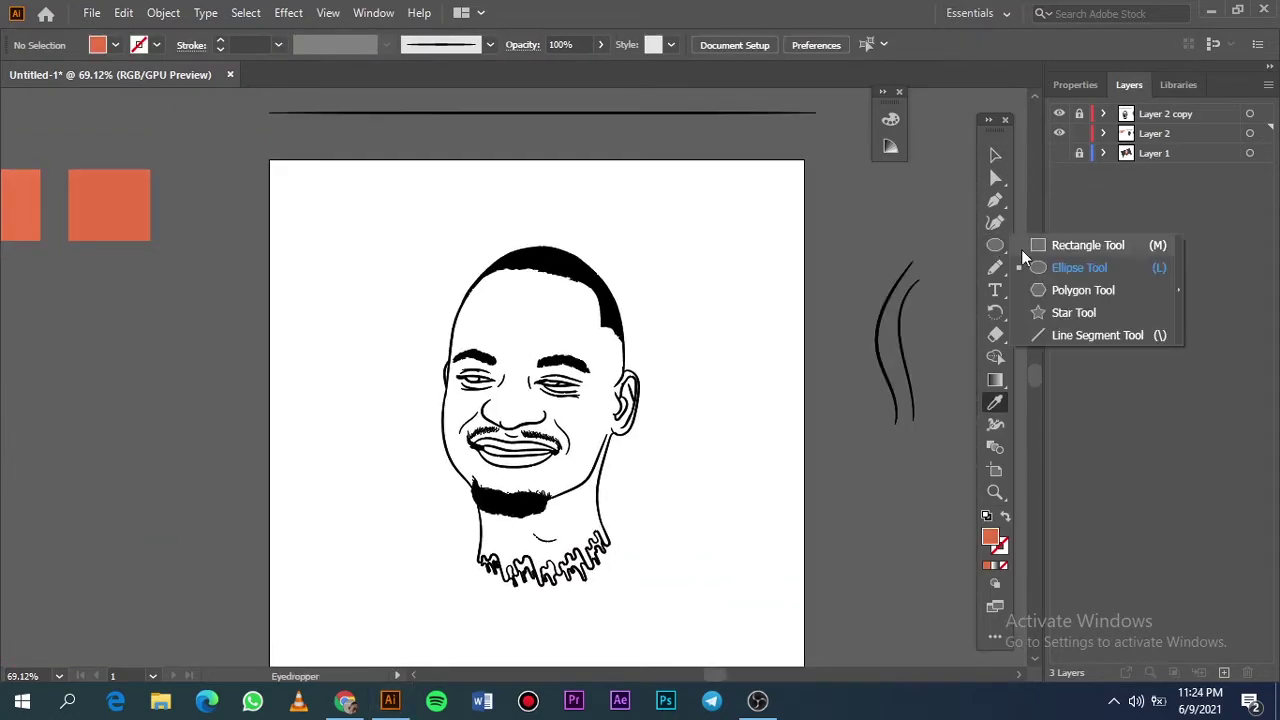
{"action": "left_click_drag", "start_coordinate": [393, 130], "coordinate": [737, 576]}
Step: Send the orange rectangle behind the line art and divide it with the line art
{"action": "right_click", "coordinate": [640, 206]}
{"action": "key", "text": "Escape"}
{"action": "key", "text": "v"}
{"action": "key", "text": "ctrl+a"}
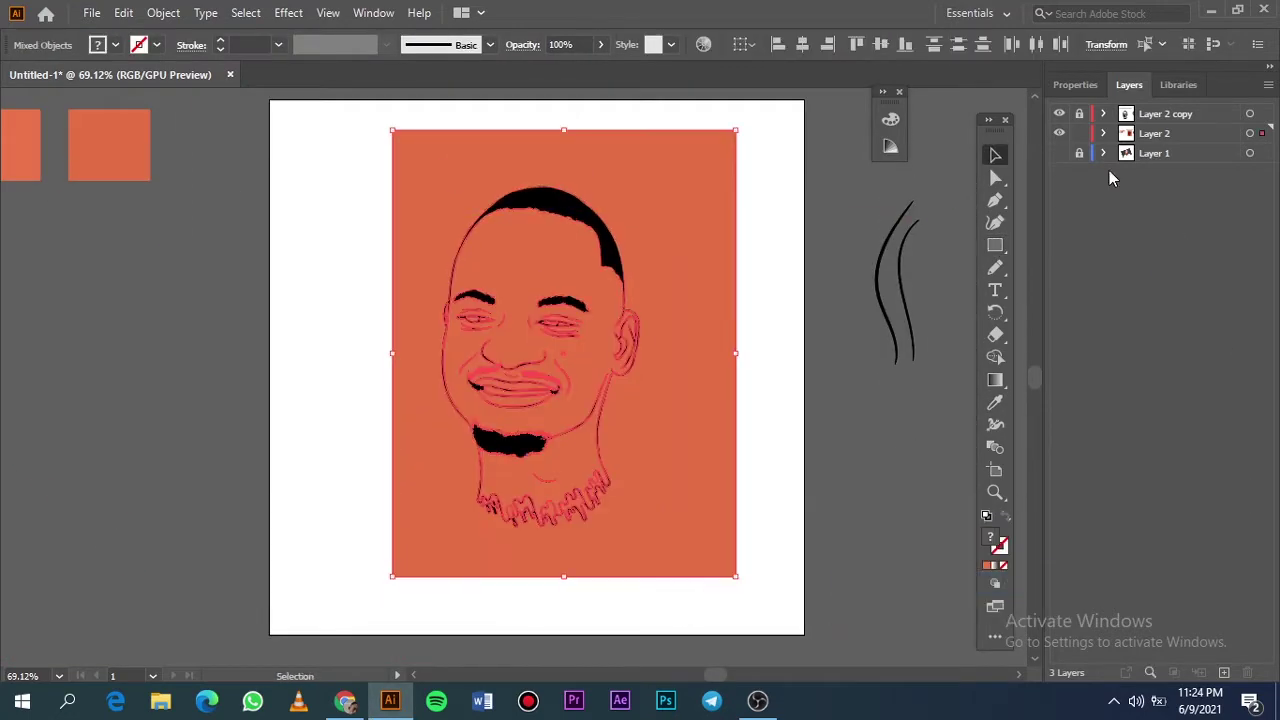
{"action": "left_click", "coordinate": [1075, 84]}
{"action": "key", "text": "ctrl+shift+a"}
{"action": "scroll", "coordinate": [564, 525], "scroll_direction": "up", "scroll_amount": 5}
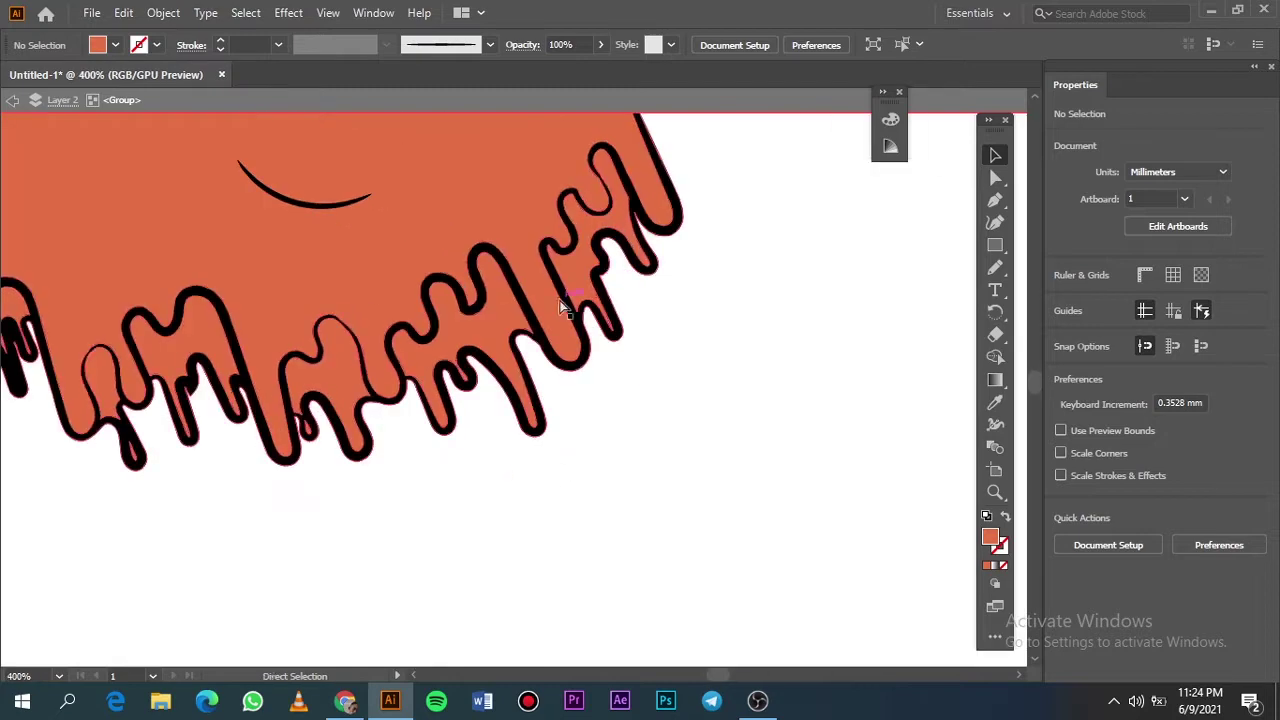
Step: In isolation mode, recolour the neck drip pieces and remove stray orange fragments
{"action": "double_click", "coordinate": [290, 392]}
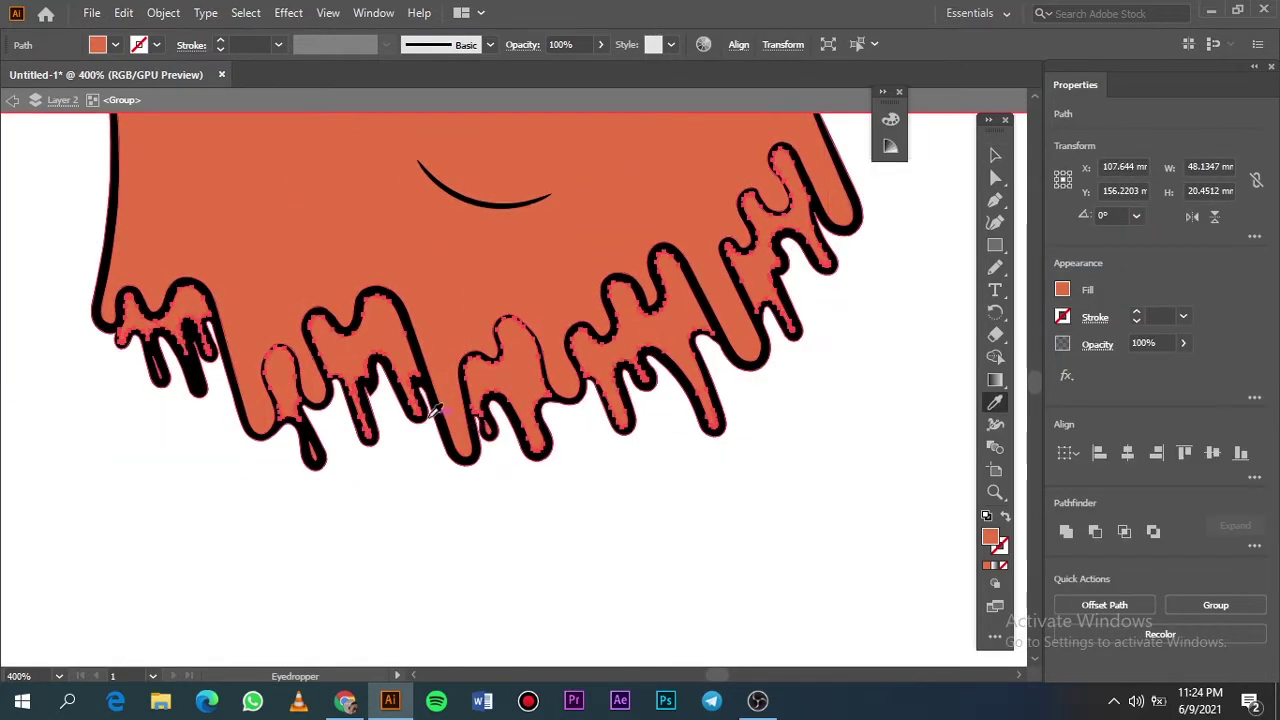
{"action": "left_click", "coordinate": [400, 420]}
{"action": "scroll", "coordinate": [483, 437], "scroll_direction": "up", "scroll_amount": 2}
{"action": "left_click", "coordinate": [480, 437]}
{"action": "scroll", "coordinate": [420, 440], "scroll_direction": "up", "scroll_amount": 3}
{"action": "scroll", "coordinate": [300, 500], "scroll_direction": "up", "scroll_amount": 3}
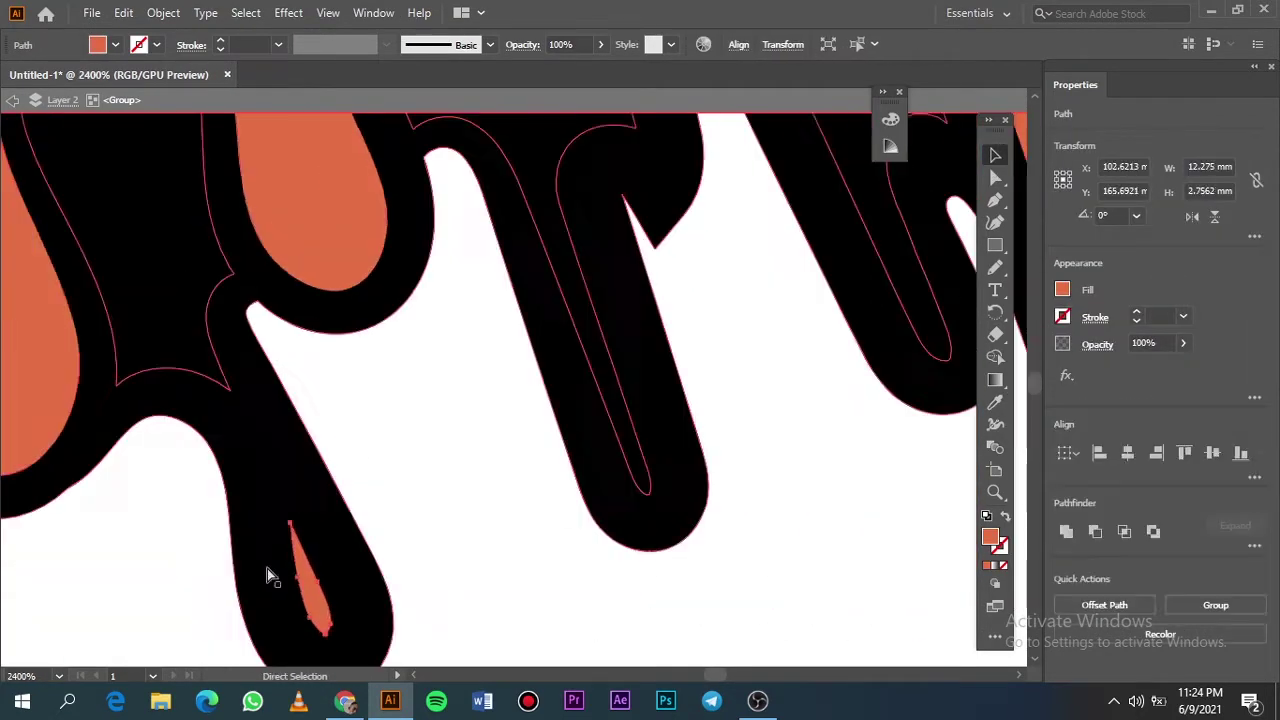
{"action": "scroll", "coordinate": [323, 371], "scroll_direction": "up", "scroll_amount": 3}
{"action": "scroll", "coordinate": [283, 395], "scroll_direction": "up", "scroll_amount": 3}
{"action": "left_click", "coordinate": [740, 276]}
Step: Fill the insides of both eyes with white
{"action": "key", "text": "ctrl+0"}
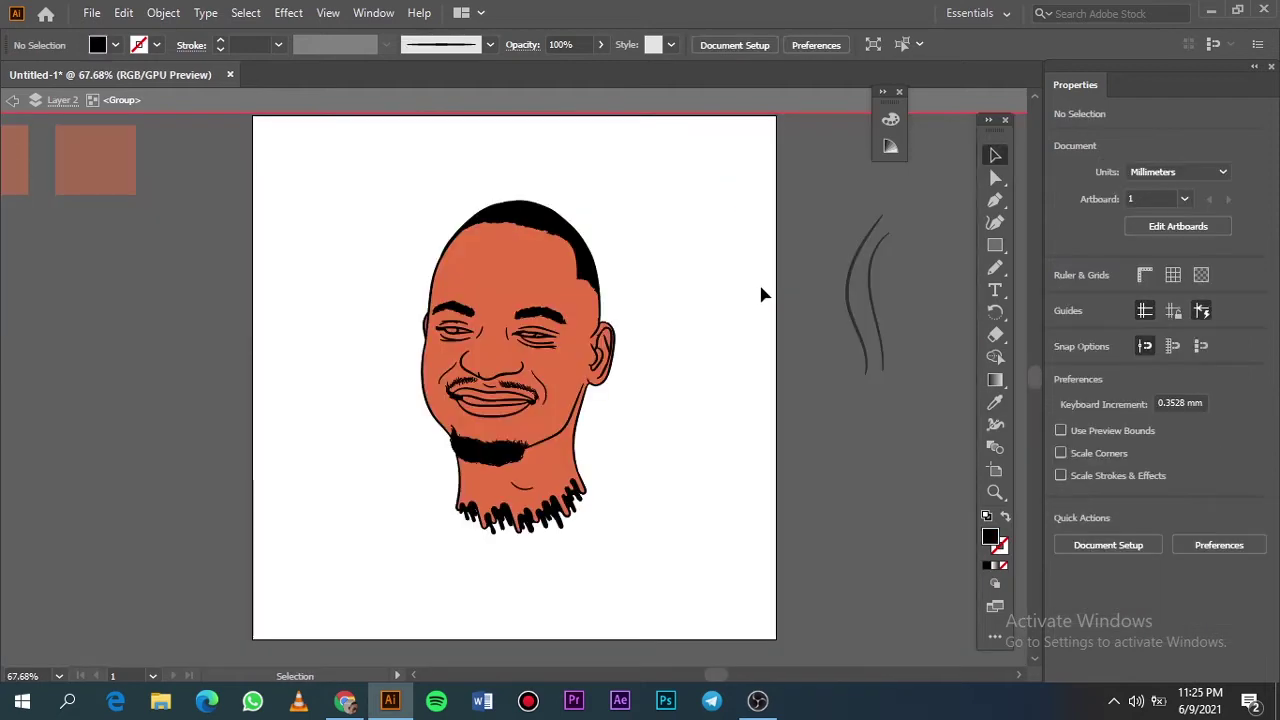
{"action": "scroll", "coordinate": [529, 323], "scroll_direction": "up", "scroll_amount": 4}
{"action": "left_click", "coordinate": [440, 490]}
{"action": "scroll", "coordinate": [440, 490], "scroll_direction": "down", "scroll_amount": 2}
{"action": "left_click", "coordinate": [257, 429], "text": "shift"}
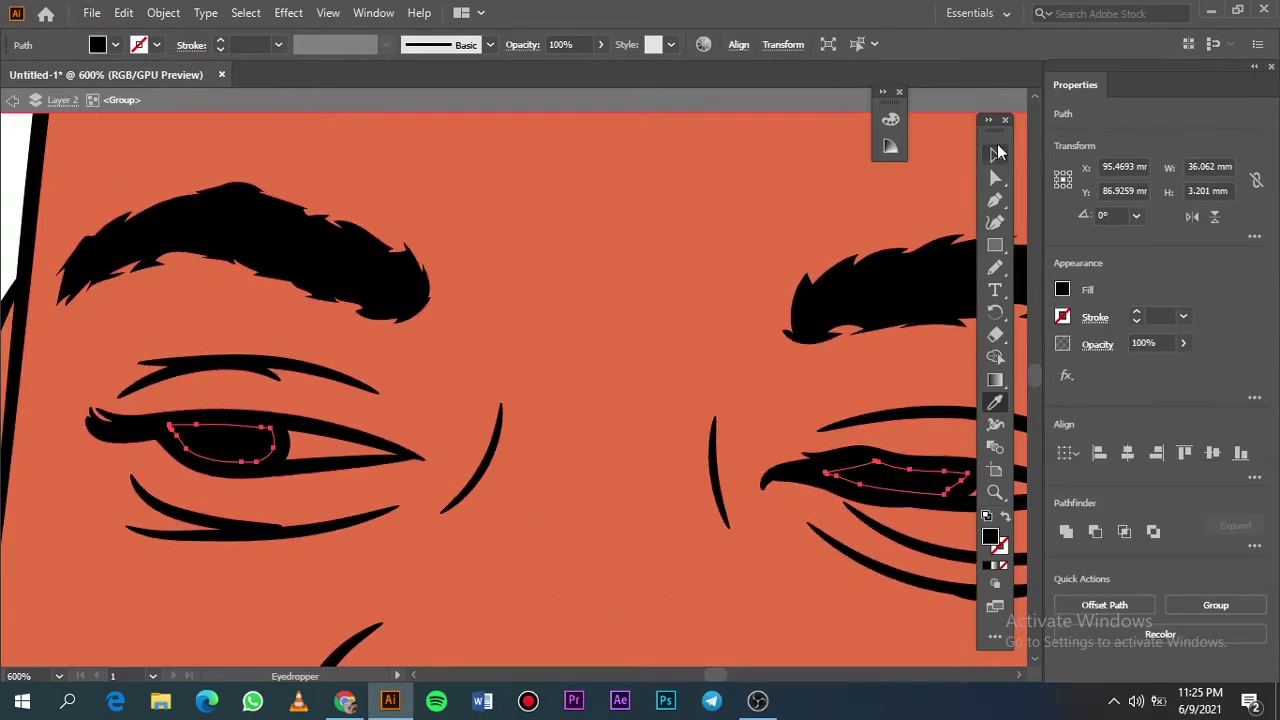
{"action": "scroll", "coordinate": [334, 460], "scroll_direction": "up", "scroll_amount": 2}
{"action": "double_click", "coordinate": [990, 537]}
{"action": "left_click", "coordinate": [1167, 106]}
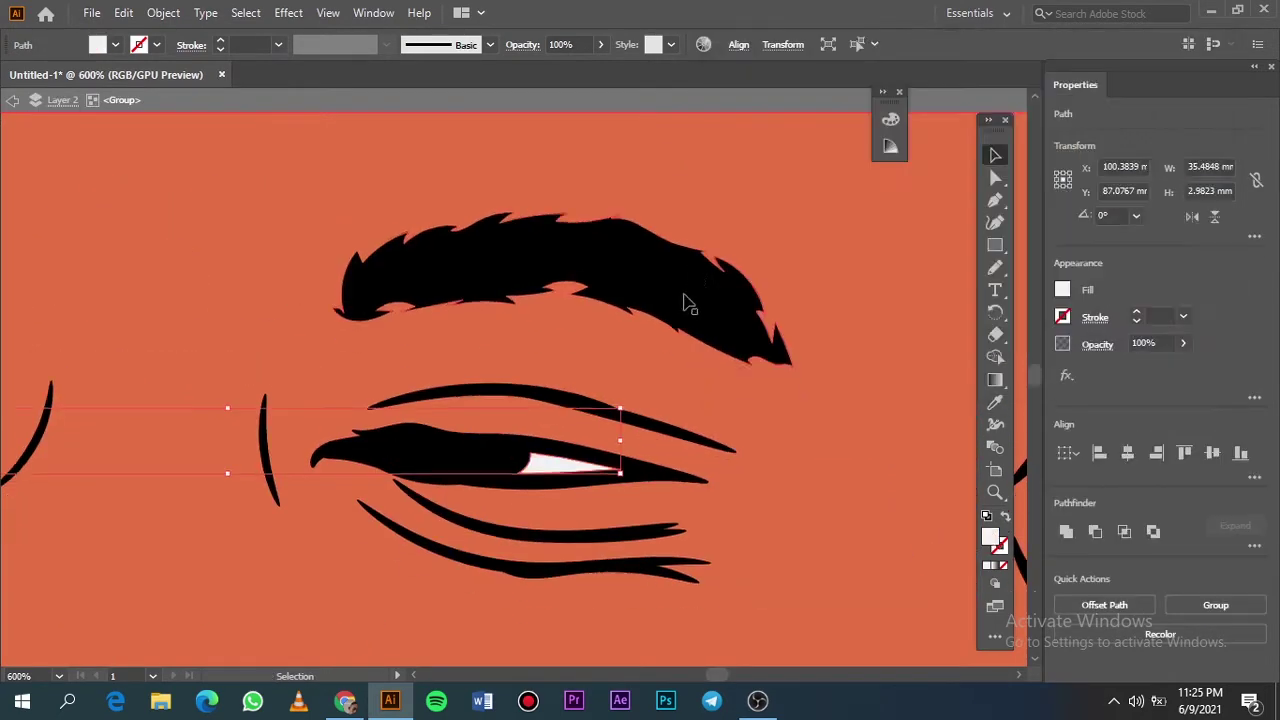
Step: Fill the teeth area of the mouth with near white
{"action": "scroll", "coordinate": [686, 300], "scroll_direction": "down", "scroll_amount": 5}
{"action": "left_click", "coordinate": [463, 457]}
{"action": "double_click", "coordinate": [990, 537]}
{"action": "left_click_drag", "start_coordinate": [725, 139], "coordinate": [722, 99]}
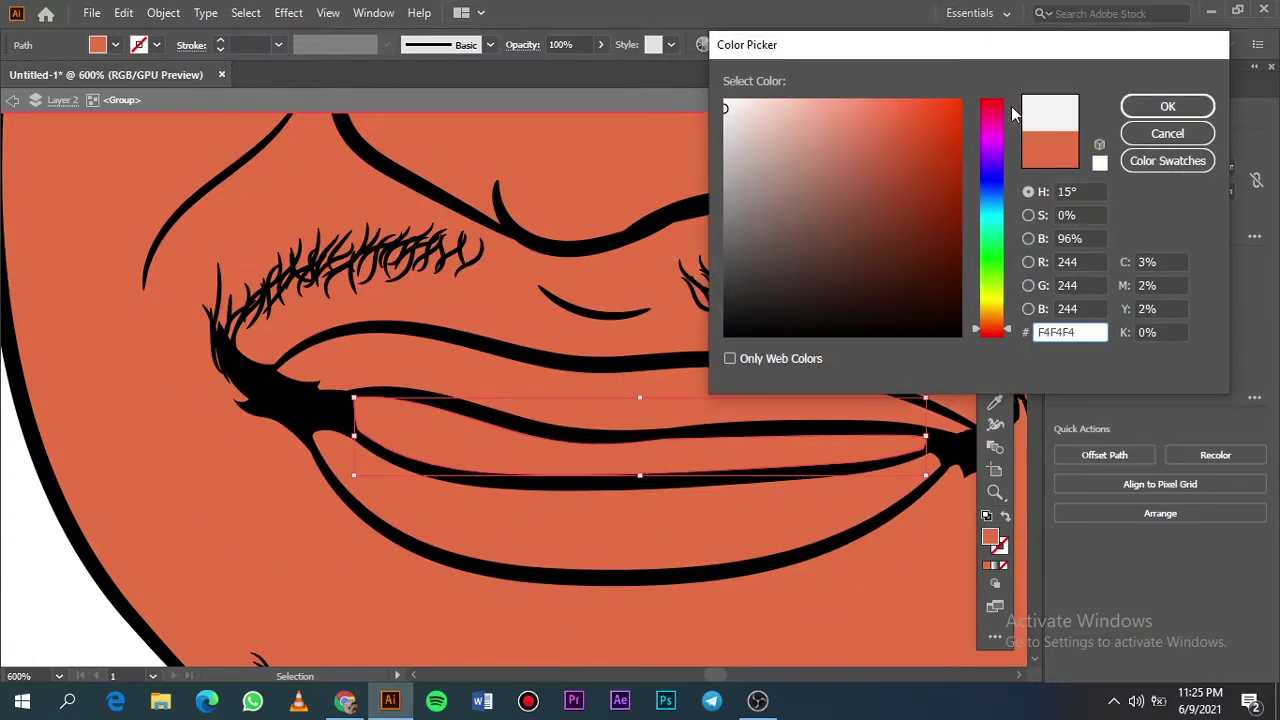
{"action": "key", "text": "Return"}
Step: Fill the upper lip with deep red A83F31
{"action": "key", "text": "ctrl+0"}
{"action": "scroll", "coordinate": [500, 378], "scroll_direction": "up", "scroll_amount": 5}
{"action": "scroll", "coordinate": [491, 400], "scroll_direction": "down", "scroll_amount": 1}
{"action": "left_click", "coordinate": [490, 375]}
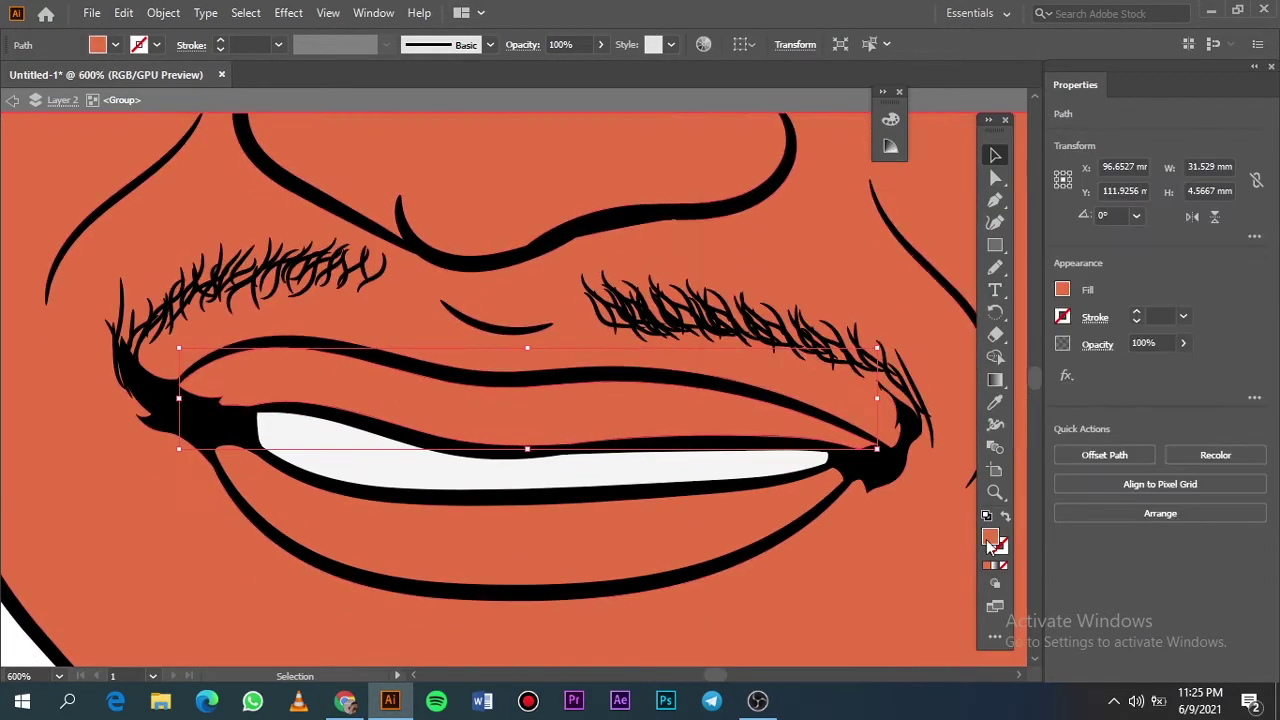
{"action": "double_click", "coordinate": [990, 537]}
{"action": "type", "text": "CC5E3B"}
{"action": "mouse_move", "coordinate": [1008, 330]}
{"action": "left_mouse_down"}
{"action": "mouse_move", "coordinate": [1008, 346]}
{"action": "mouse_move", "coordinate": [1008, 333]}
{"action": "left_mouse_up"}
{"action": "left_click", "coordinate": [1167, 106]}
Step: Apply a fill colour to the lower lip and the mouth corner piece
{"action": "left_click", "coordinate": [657, 551]}
{"action": "double_click", "coordinate": [990, 537]}
{"action": "left_click", "coordinate": [1167, 106]}
{"action": "key", "text": "ctrl+0"}
{"action": "scroll", "coordinate": [480, 430], "scroll_direction": "up", "scroll_amount": 5}
{"action": "left_click", "coordinate": [400, 310]}
{"action": "double_click", "coordinate": [990, 537]}
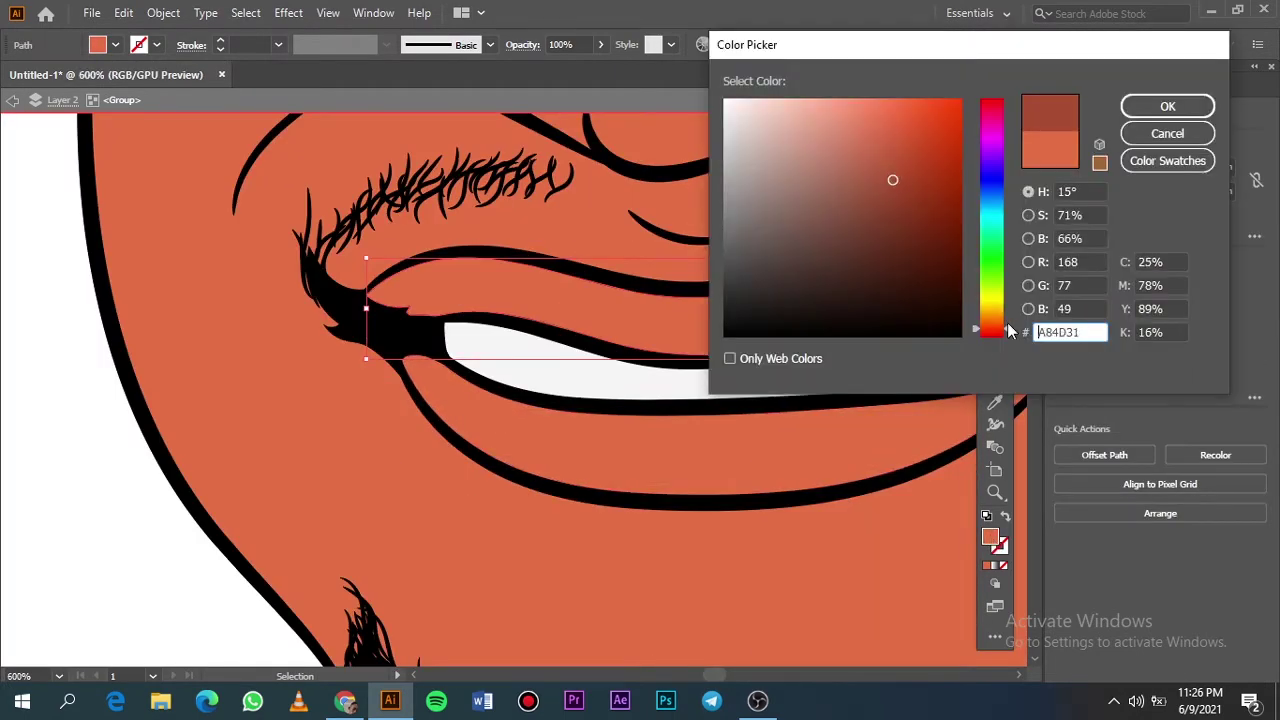
{"action": "left_click", "coordinate": [1167, 106]}
Step: Recolour the lower lip a lighter, pinkish red and deselect it
{"action": "key", "text": "ctrl+0"}
{"action": "scroll", "coordinate": [511, 451], "scroll_direction": "up", "scroll_amount": 5}
{"action": "left_click", "coordinate": [511, 451]}
{"action": "double_click", "coordinate": [990, 537]}
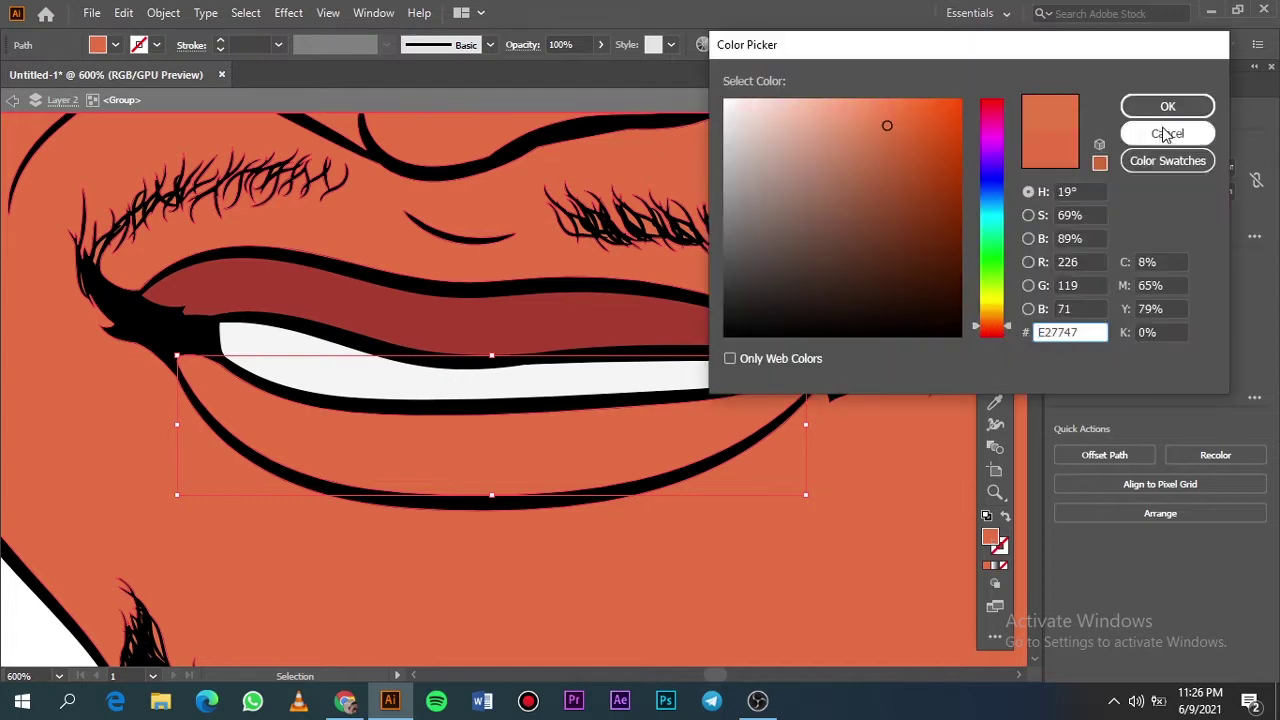
{"action": "left_click", "coordinate": [867, 132]}
{"action": "left_click_drag", "start_coordinate": [1008, 331], "coordinate": [1008, 336]}
{"action": "left_click", "coordinate": [1167, 106]}
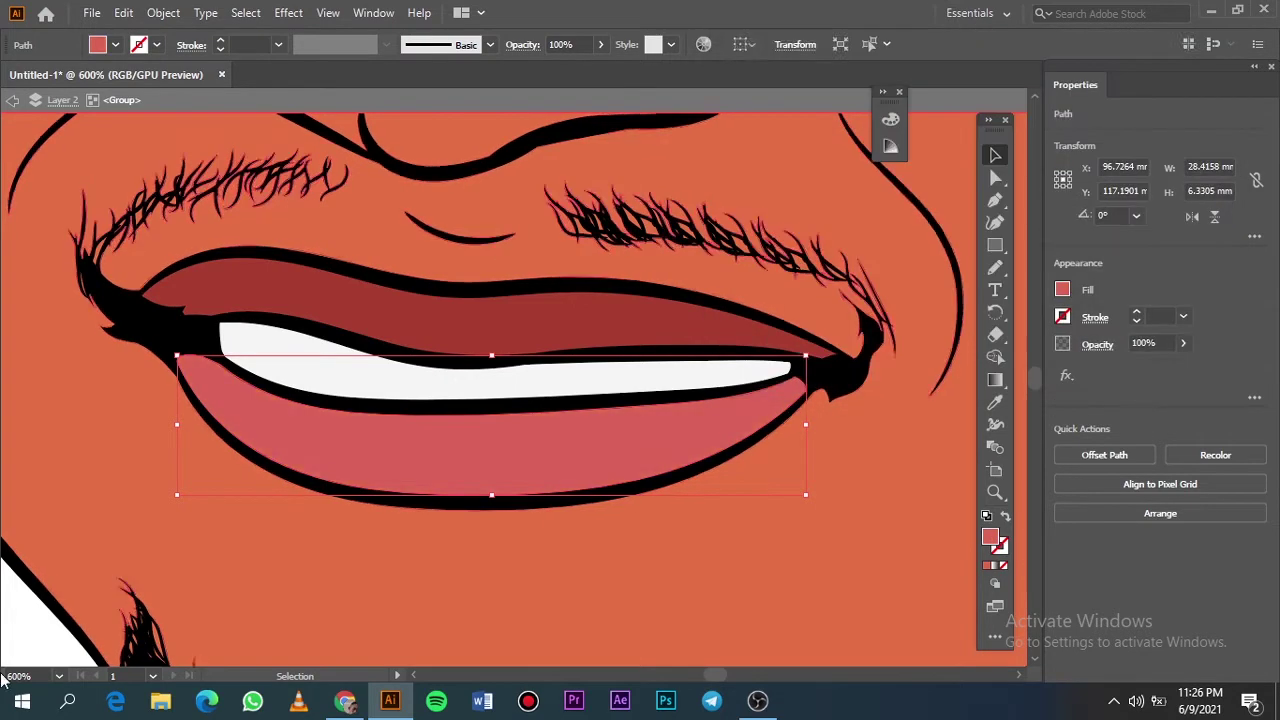
{"action": "key", "text": "ctrl+0"}
{"action": "left_click", "coordinate": [307, 303]}
Step: Hide Layer 2 and delete the orange face fill and red lip fill
{"action": "left_click_drag", "start_coordinate": [1171, 88], "coordinate": [1091, 88]}
{"action": "left_click", "coordinate": [1093, 128]}
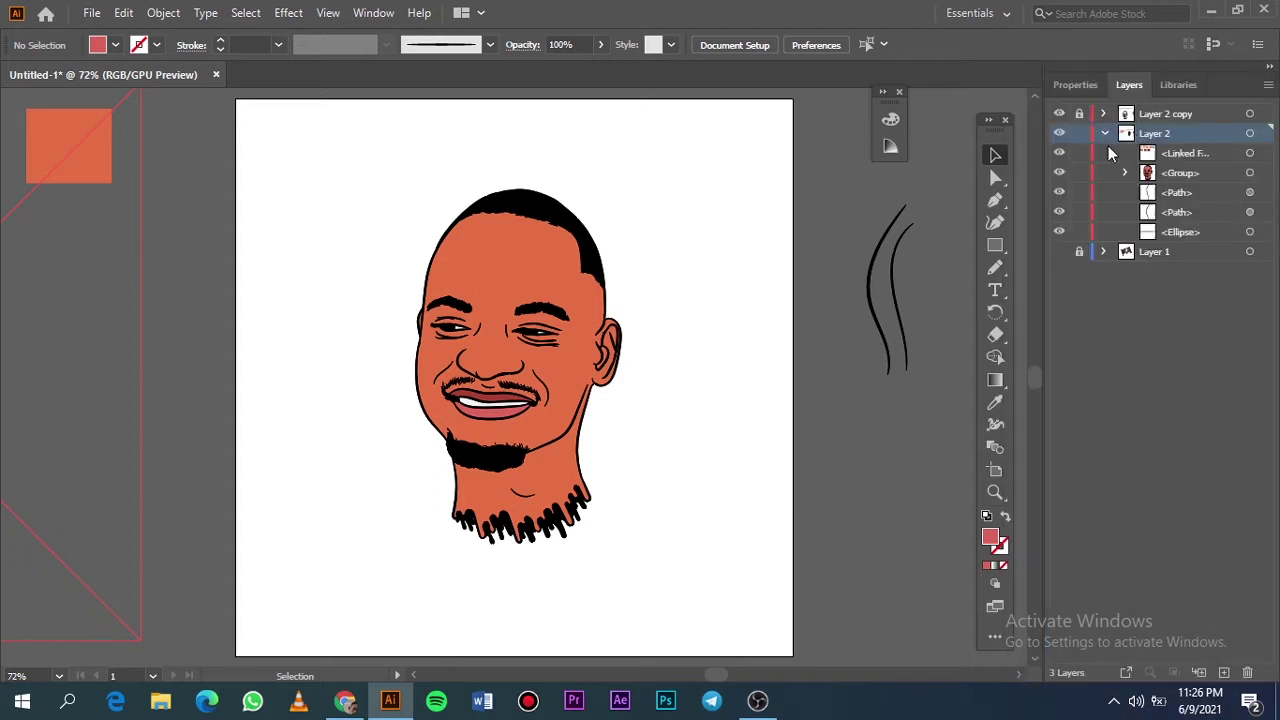
{"action": "scroll", "coordinate": [1076, 192], "scroll_direction": "up", "scroll_amount": 3}
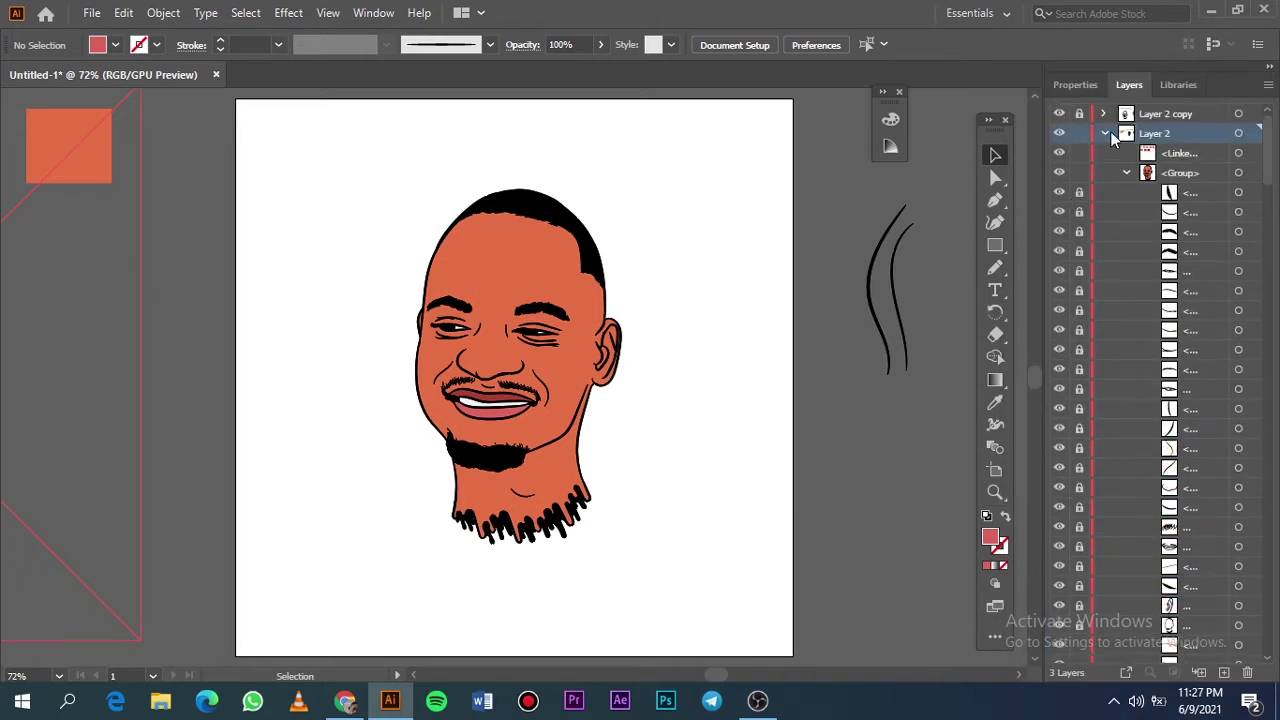
{"action": "left_click", "coordinate": [1105, 133]}
{"action": "left_click", "coordinate": [1079, 133]}
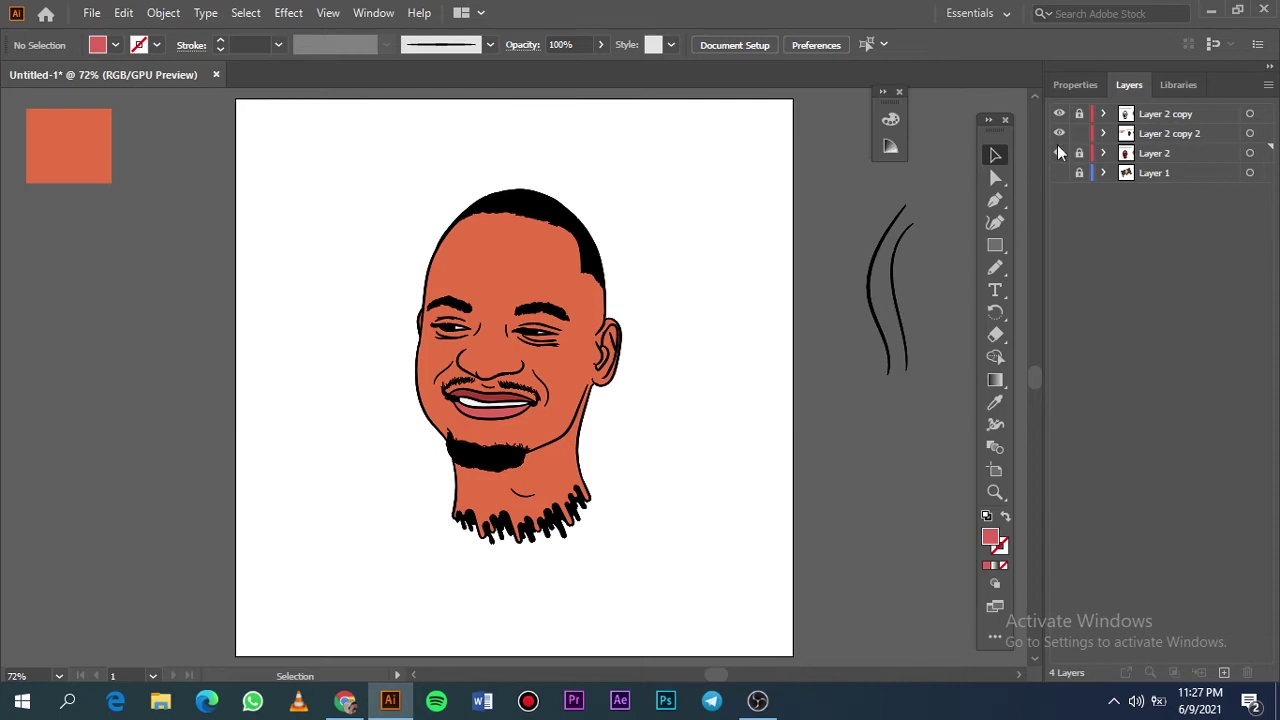
{"action": "left_click", "coordinate": [618, 372]}
{"action": "key", "text": "Delete"}
{"action": "key", "text": "a"}
{"action": "left_click", "coordinate": [495, 405]}
{"action": "key", "text": "Delete"}
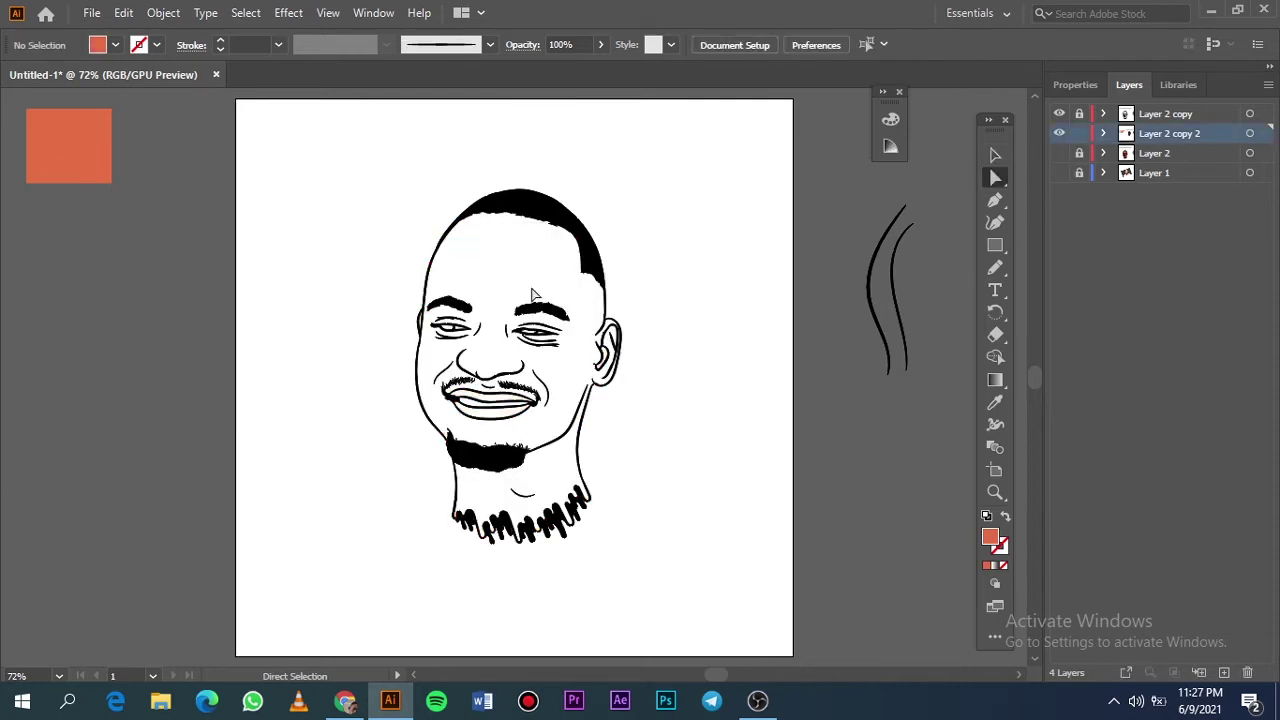
Step: Pick up the dark red shadow colour from the swatch samples
{"action": "left_click_drag", "start_coordinate": [1059, 153], "coordinate": [1059, 172]}
{"action": "left_click", "coordinate": [1150, 153]}
{"action": "left_click", "coordinate": [1224, 672]}
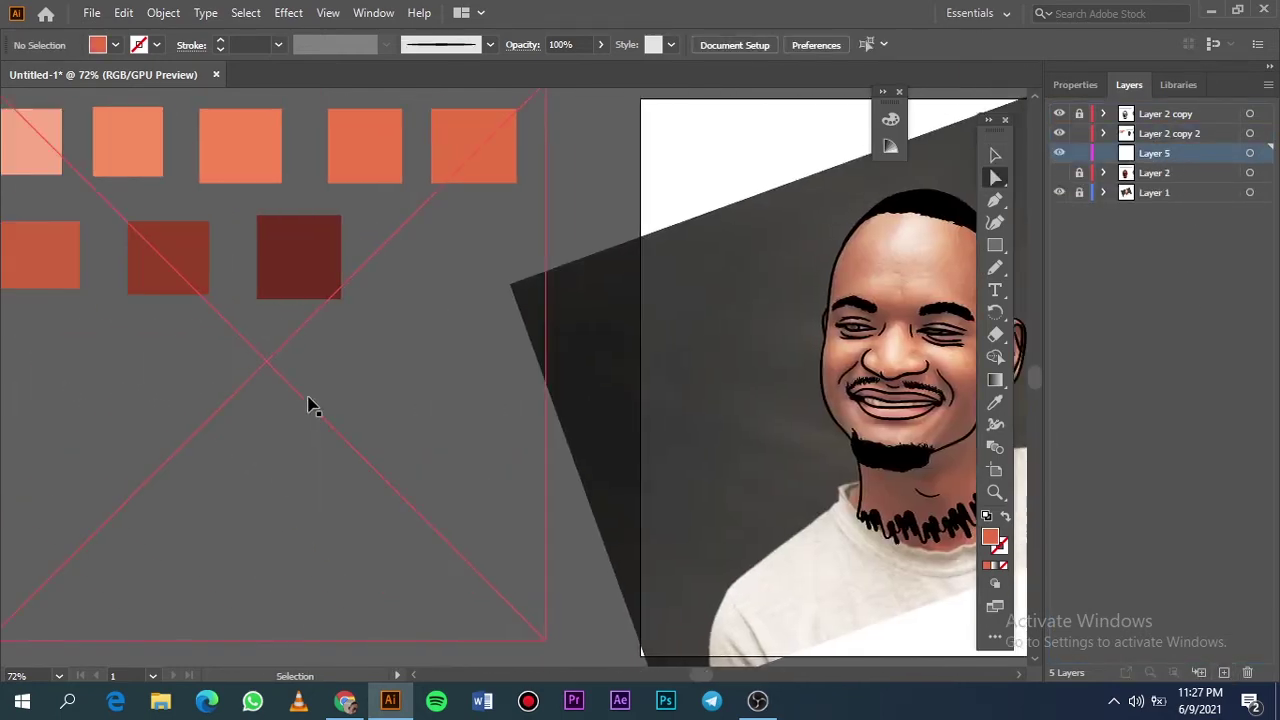
{"action": "key", "text": "i"}
{"action": "scroll", "coordinate": [533, 485], "scroll_direction": "up", "scroll_amount": 5}
Step: Draw a closed dark red shadow shape across the neck with the Pencil
{"action": "key", "text": "n"}
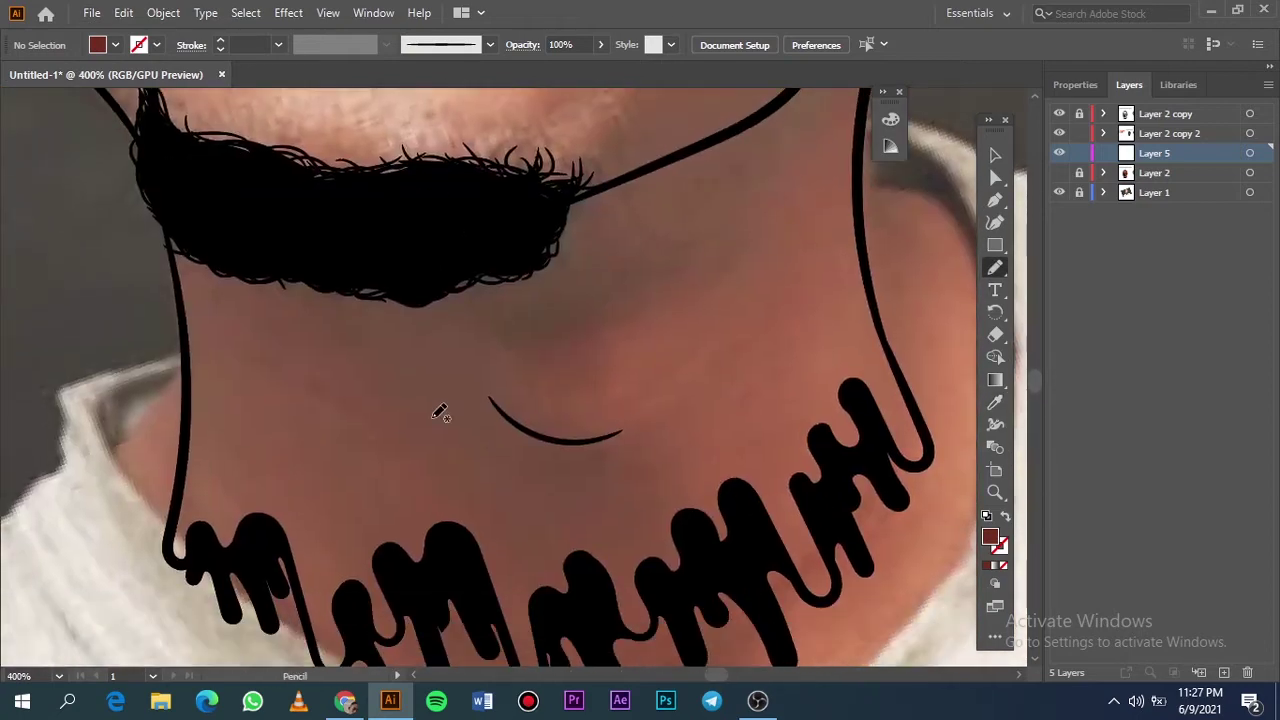
{"action": "scroll", "coordinate": [211, 212], "scroll_direction": "left", "scroll_amount": 2}
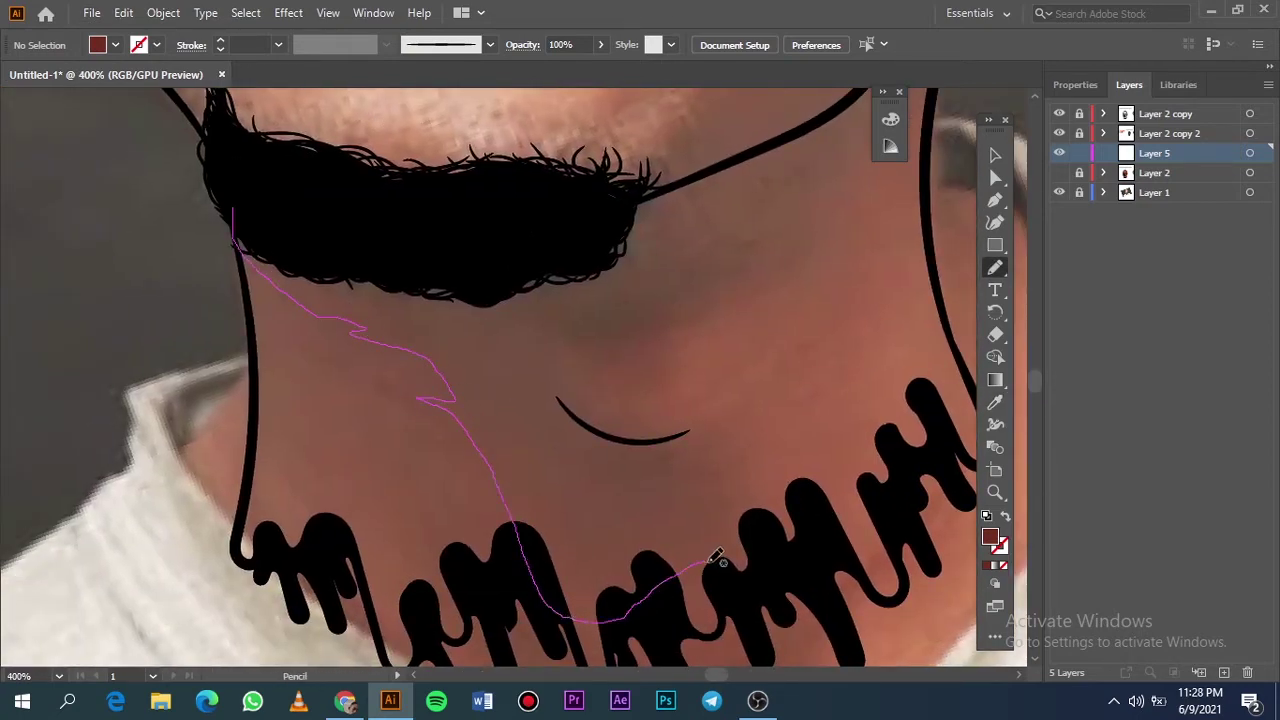
{"action": "left_click_drag", "start_coordinate": [695, 466], "coordinate": [598, 341]}
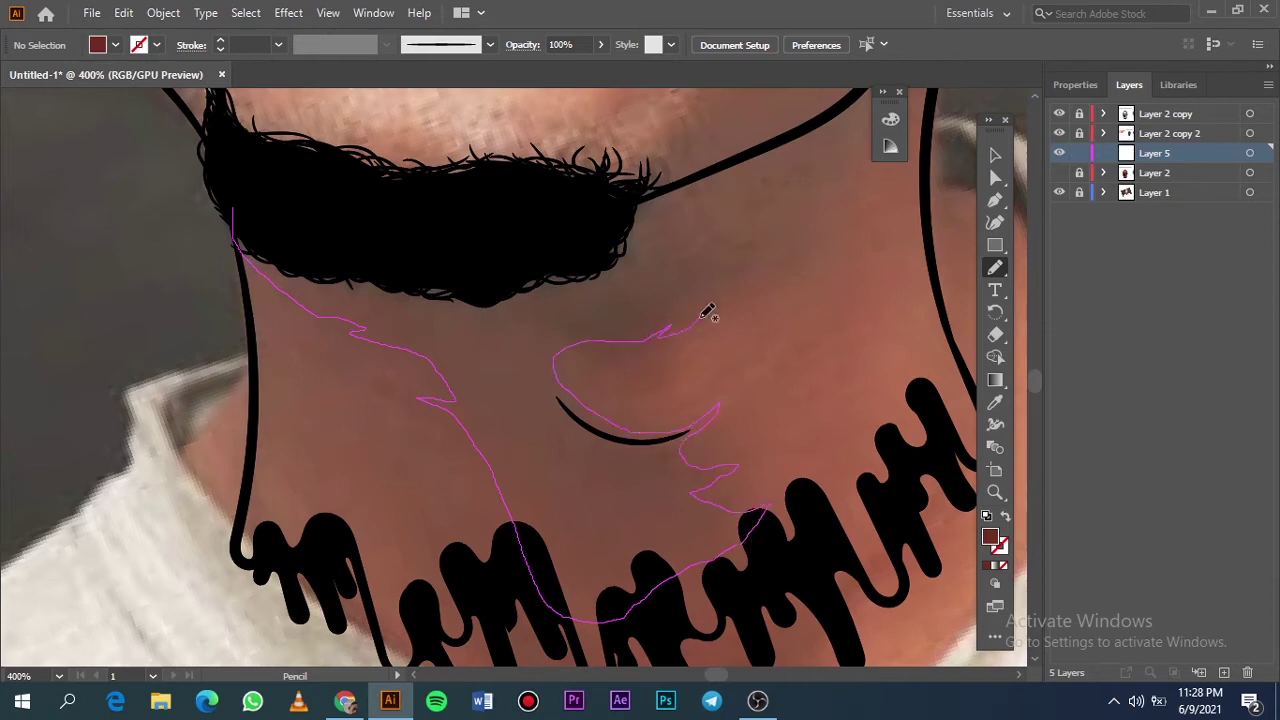
{"action": "scroll", "coordinate": [523, 406], "scroll_direction": "up", "scroll_amount": 3}
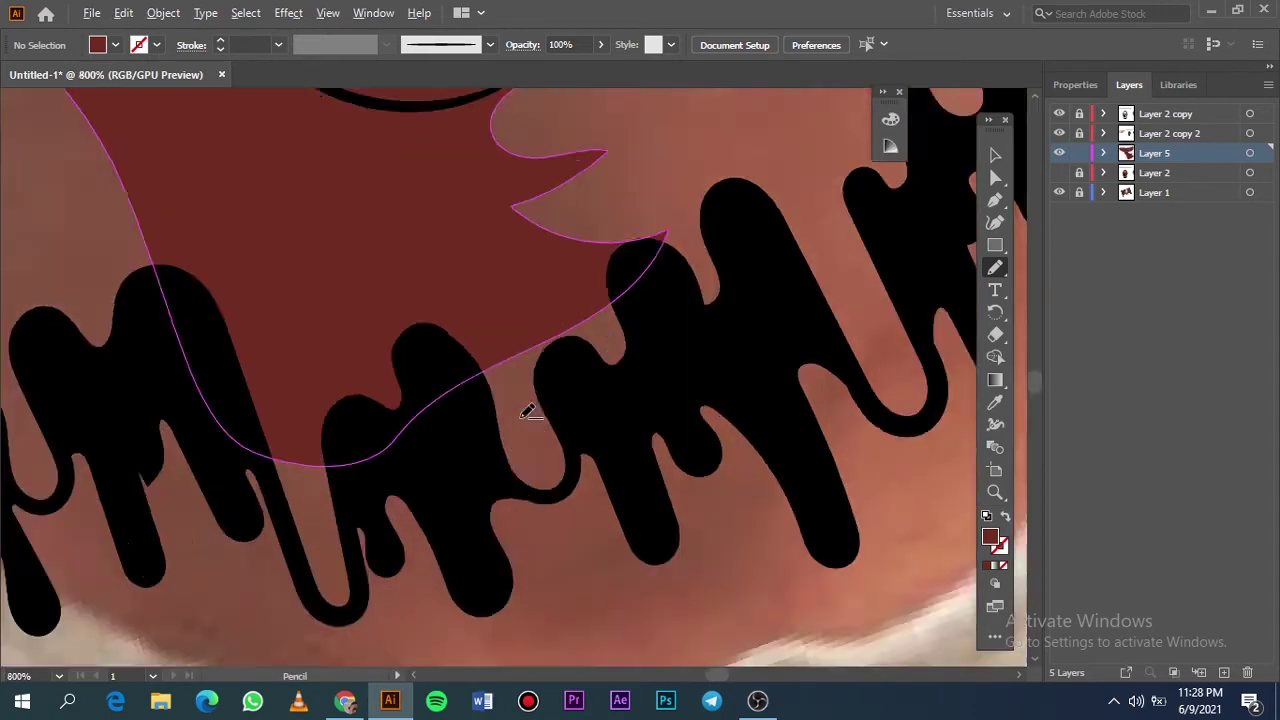
{"action": "left_click_drag", "start_coordinate": [455, 285], "coordinate": [545, 190]}
{"action": "mouse_move", "coordinate": [275, 283]}
{"action": "left_mouse_down"}
{"action": "mouse_move", "coordinate": [243, 528]}
{"action": "mouse_move", "coordinate": [292, 238]}
{"action": "left_mouse_up"}
{"action": "key", "text": "ctrl+0"}
{"action": "left_click", "coordinate": [1060, 193]}
{"action": "left_click_drag", "start_coordinate": [1060, 193], "coordinate": [1060, 173]}
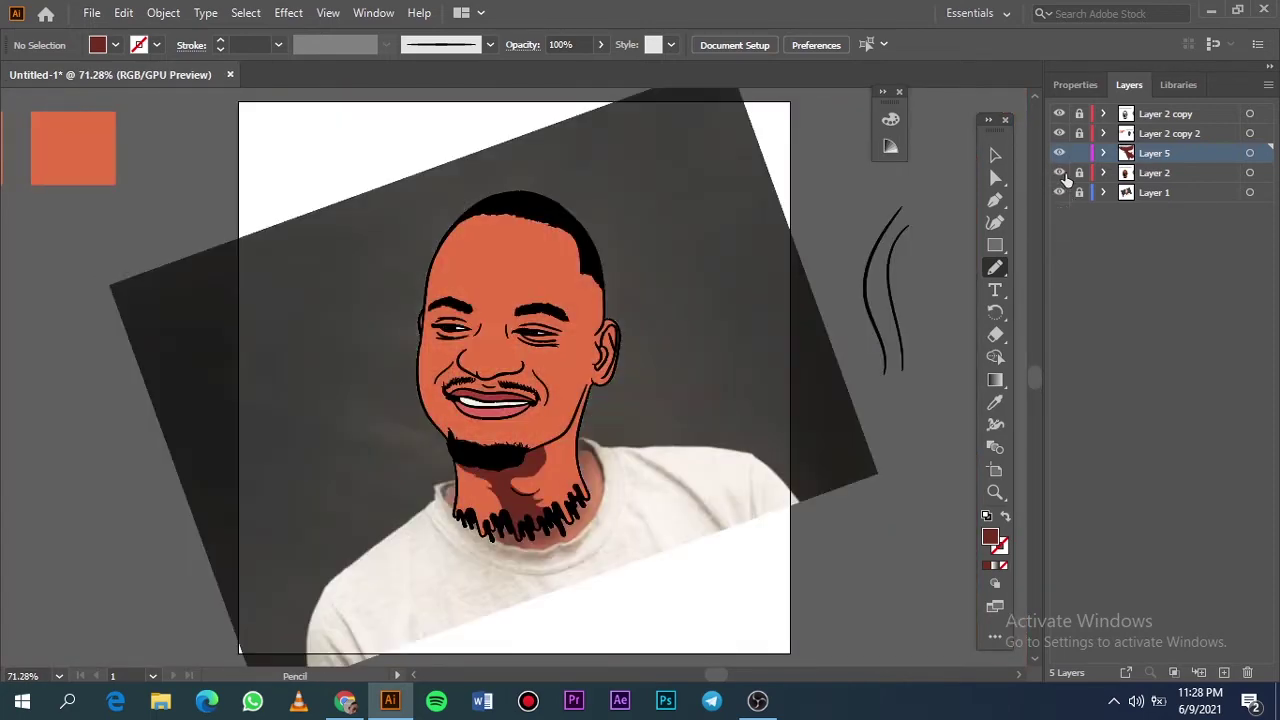
Step: Draw a closed shadow shape along the jaw below the ear
{"action": "scroll", "coordinate": [570, 445], "scroll_direction": "up", "scroll_amount": 5}
{"action": "left_click_drag", "start_coordinate": [437, 620], "coordinate": [495, 540]}
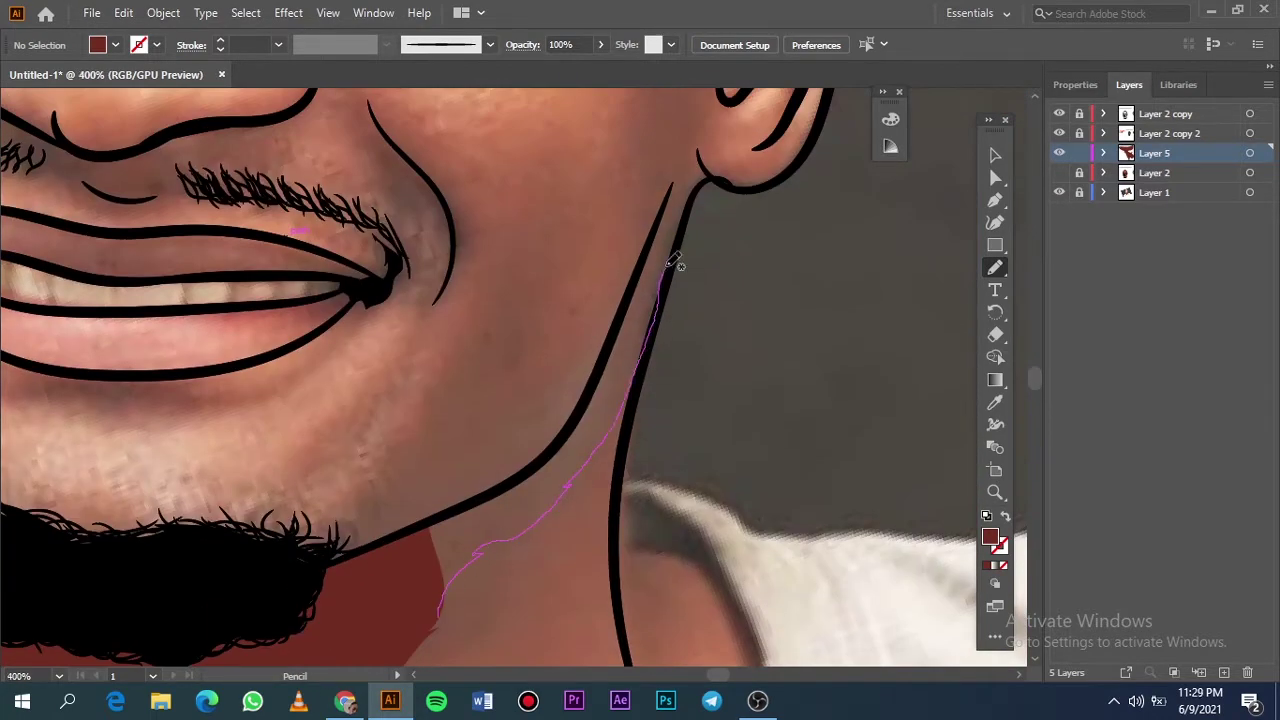
{"action": "left_click_drag", "start_coordinate": [591, 342], "coordinate": [513, 358]}
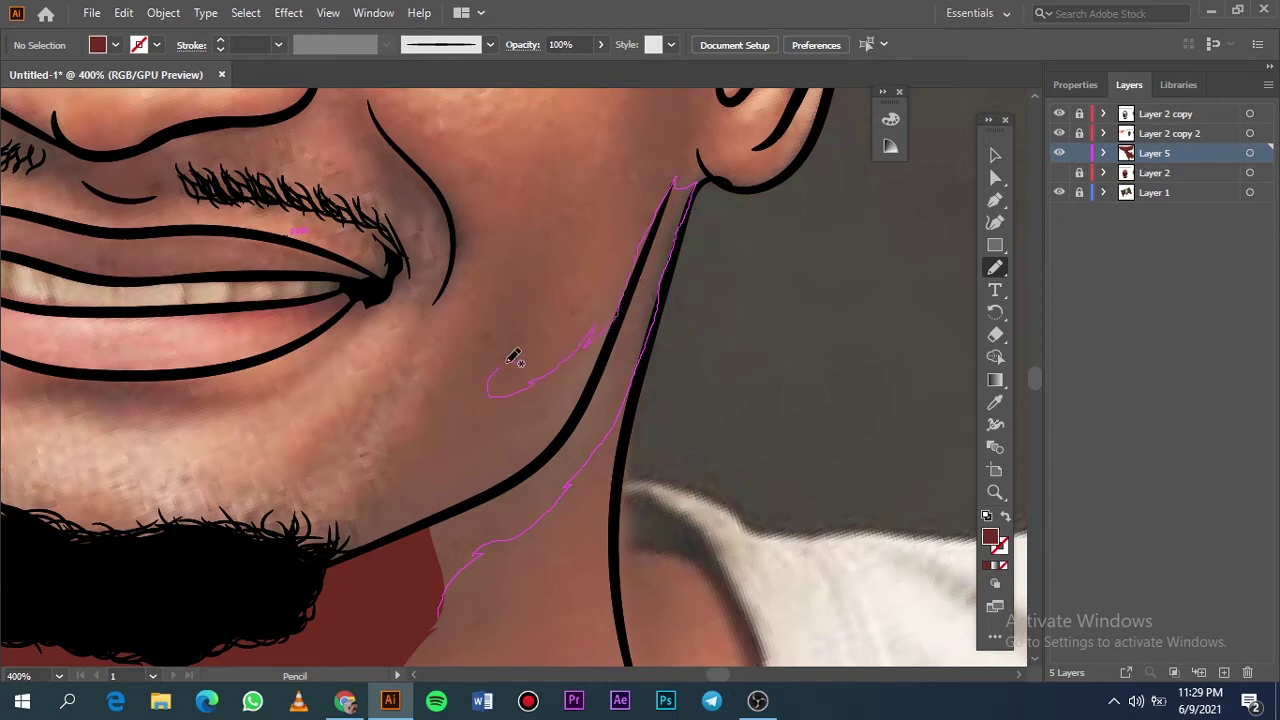
{"action": "mouse_move", "coordinate": [381, 476]}
{"action": "left_mouse_down"}
{"action": "mouse_move", "coordinate": [443, 606]}
{"action": "mouse_move", "coordinate": [553, 395]}
{"action": "mouse_move", "coordinate": [566, 537]}
{"action": "left_mouse_up"}
{"action": "scroll", "coordinate": [594, 329], "scroll_direction": "up", "scroll_amount": 5}
{"action": "scroll", "coordinate": [509, 586], "scroll_direction": "up", "scroll_amount": 2}
{"action": "key", "text": "ctrl+0"}
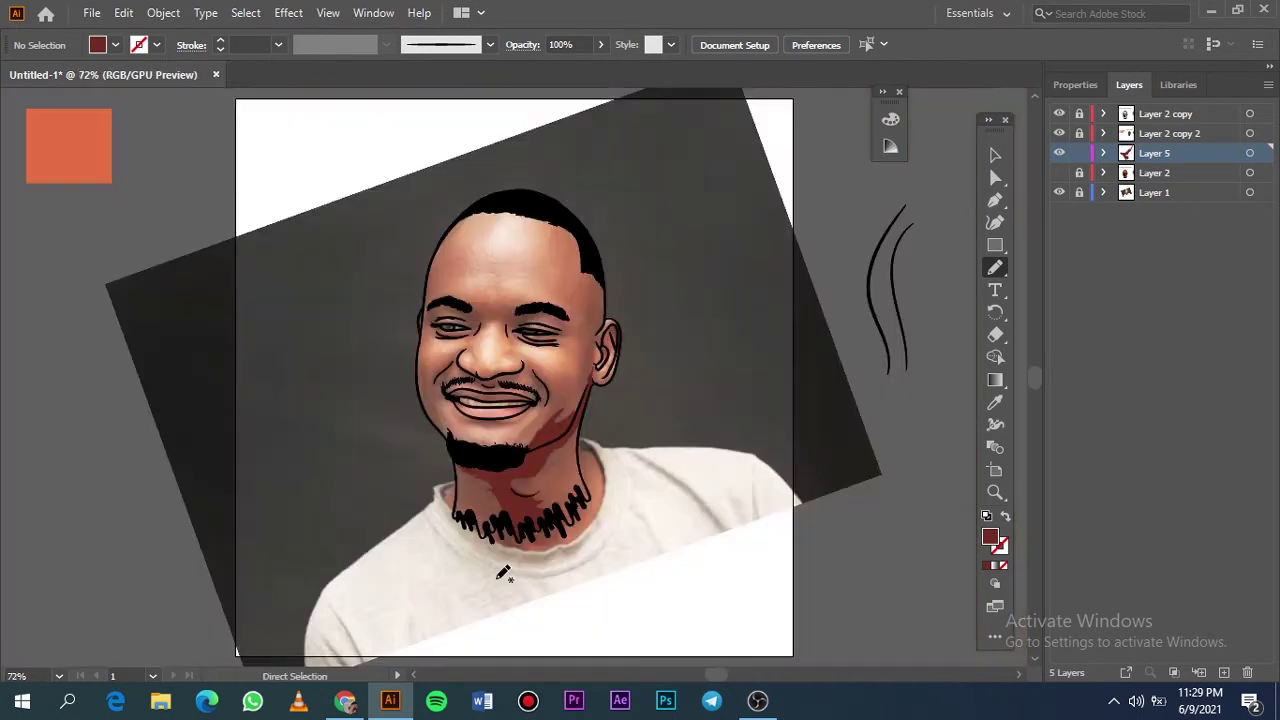
Step: Draw a shadow under the lower lip curving along the chin
{"action": "scroll", "coordinate": [468, 378], "scroll_direction": "up", "scroll_amount": 5}
{"action": "scroll", "coordinate": [700, 330], "scroll_direction": "up", "scroll_amount": 3}
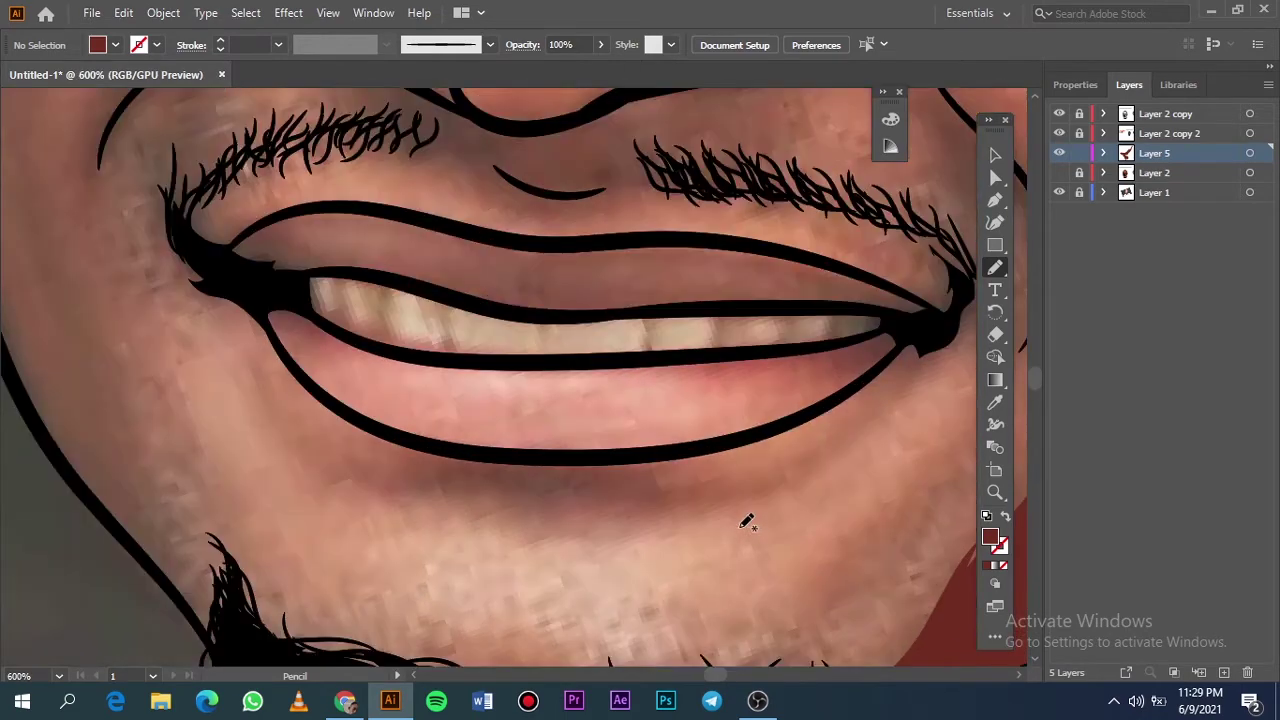
{"action": "left_click_drag", "start_coordinate": [918, 341], "coordinate": [885, 378]}
{"action": "left_click_drag", "start_coordinate": [789, 457], "coordinate": [396, 471]}
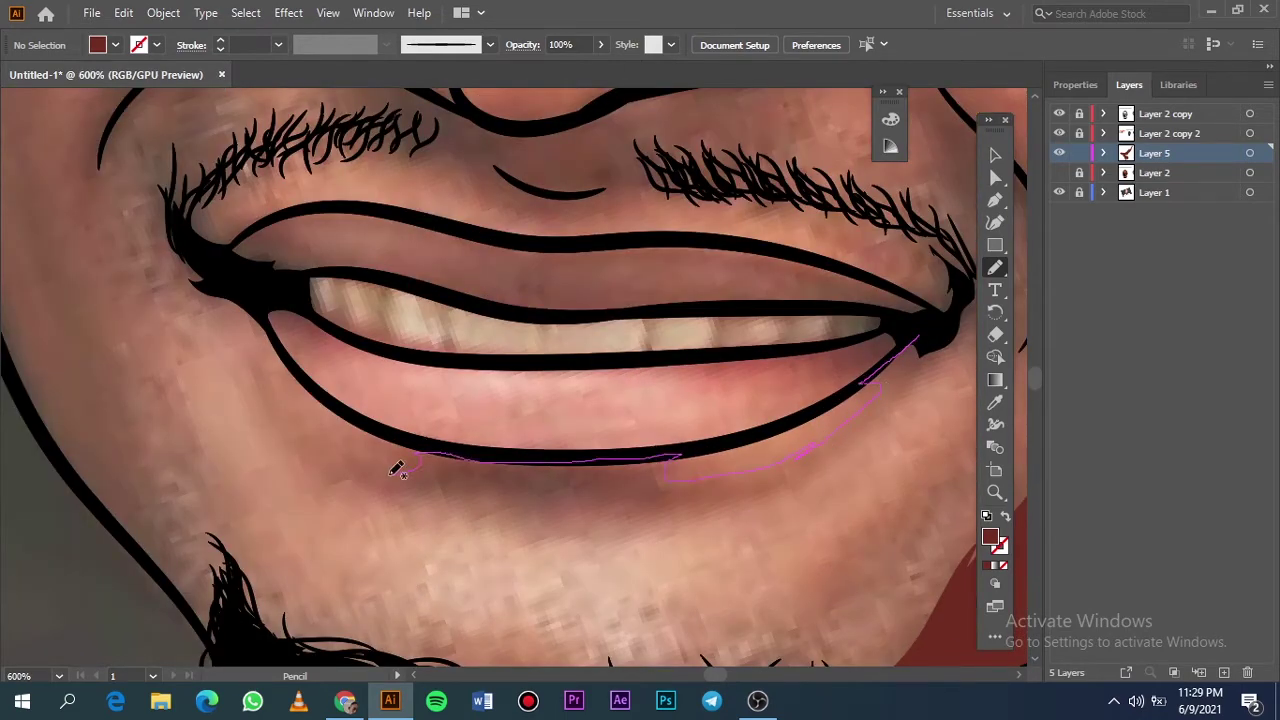
{"action": "left_click_drag", "start_coordinate": [455, 517], "coordinate": [639, 535]}
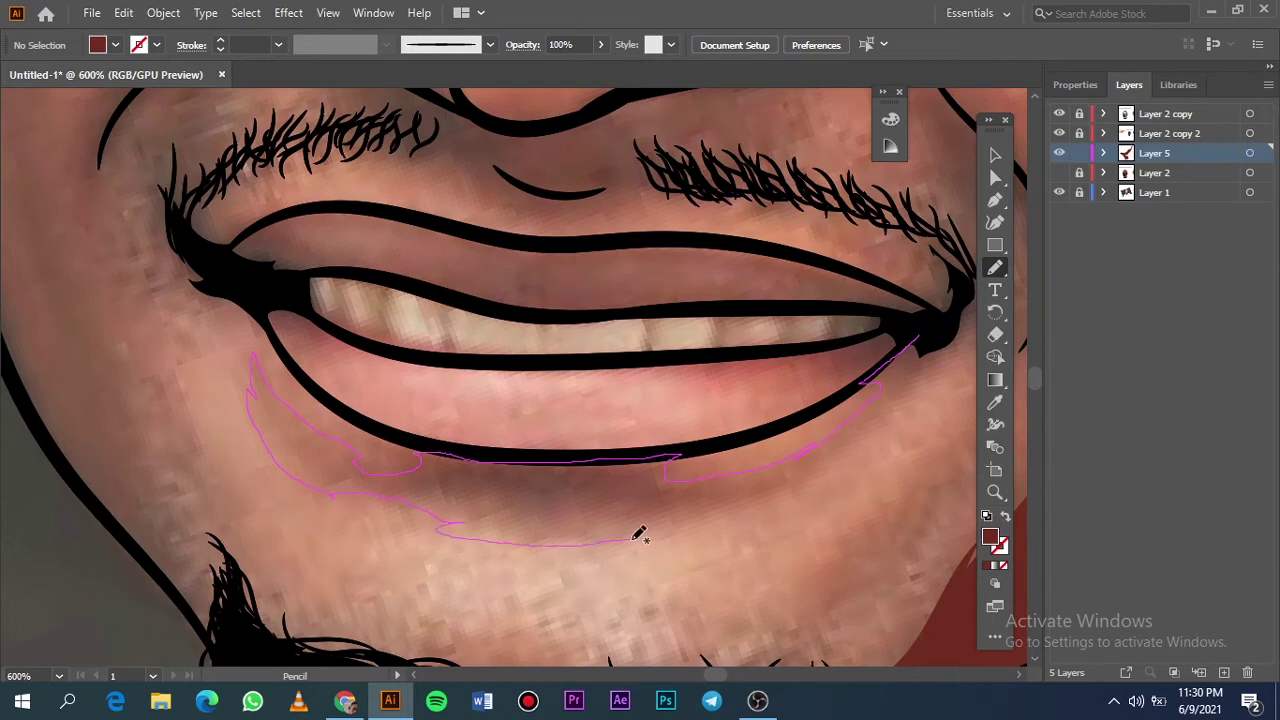
{"action": "left_click_drag", "start_coordinate": [767, 492], "coordinate": [923, 337]}
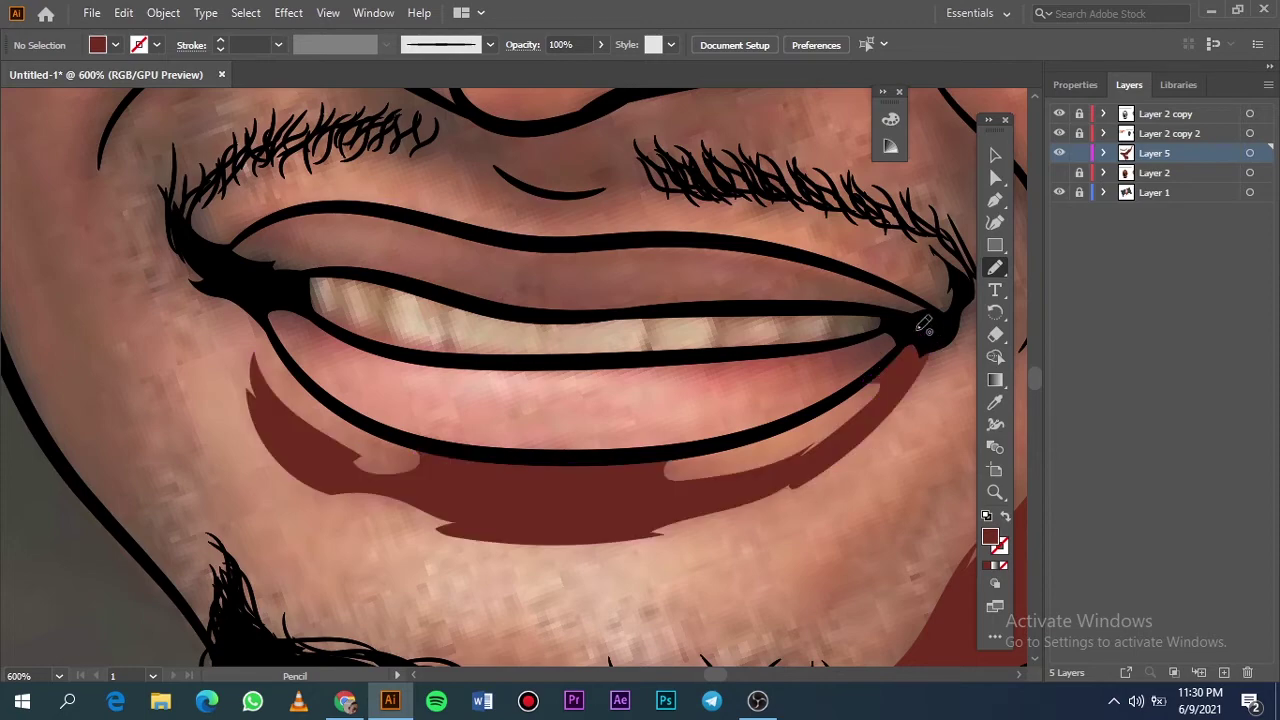
{"action": "key", "text": "ctrl+0"}
{"action": "left_click", "coordinate": [1060, 173]}
{"action": "left_click", "coordinate": [1060, 192]}
{"action": "left_click", "coordinate": [1060, 192]}
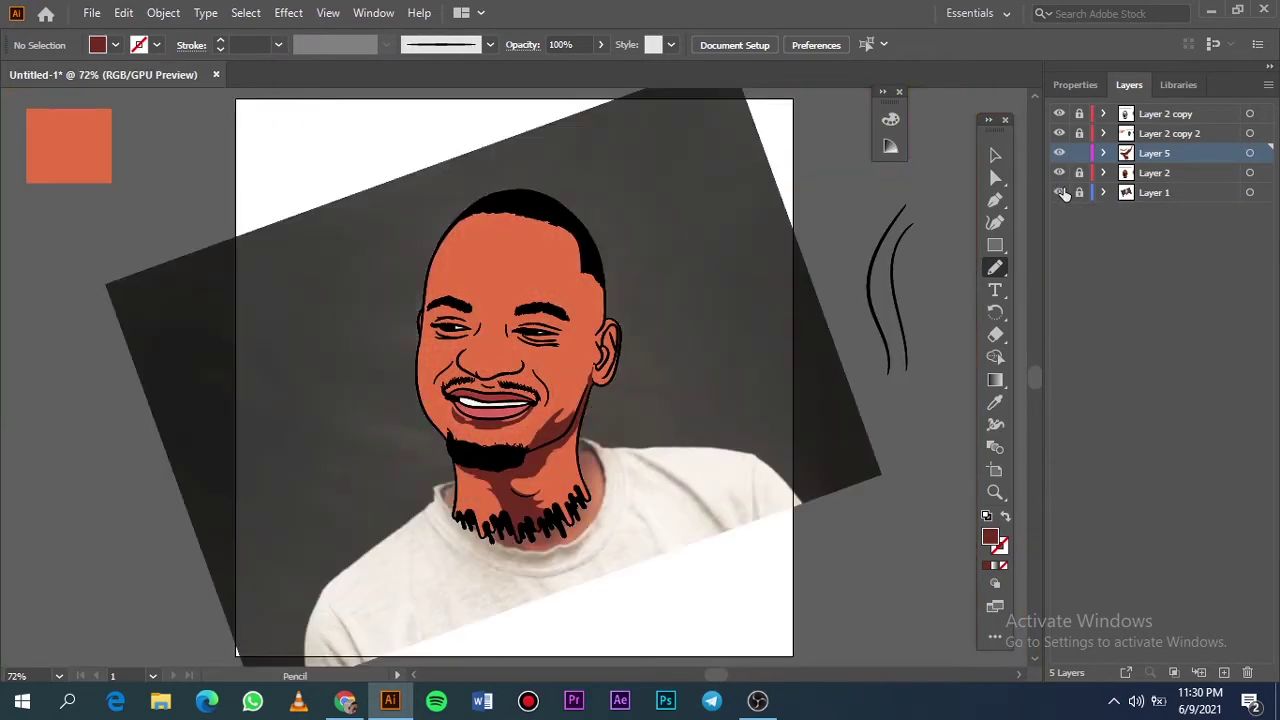
Step: Shade the left cheek crease and the area beside the nose around the mustache
{"action": "scroll", "coordinate": [435, 333], "scroll_direction": "up", "scroll_amount": 3}
{"action": "scroll", "coordinate": [435, 333], "scroll_direction": "up", "scroll_amount": 2}
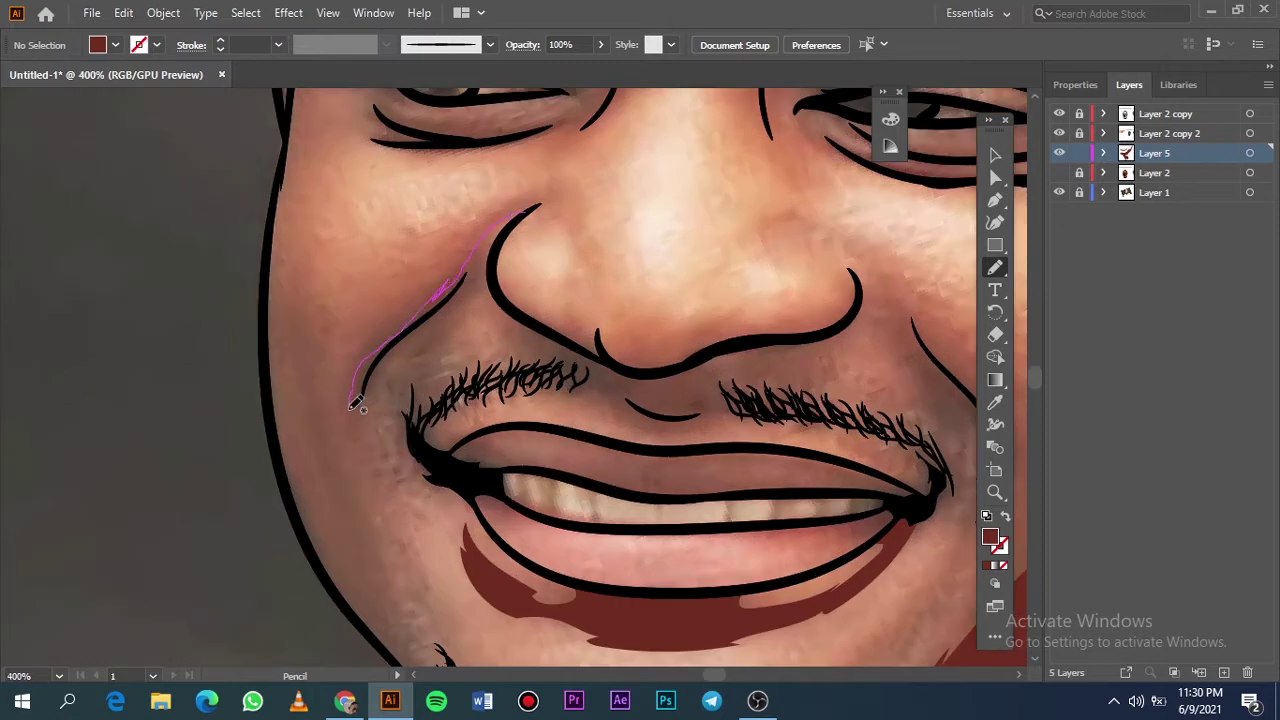
{"action": "left_click_drag", "start_coordinate": [490, 255], "coordinate": [541, 201]}
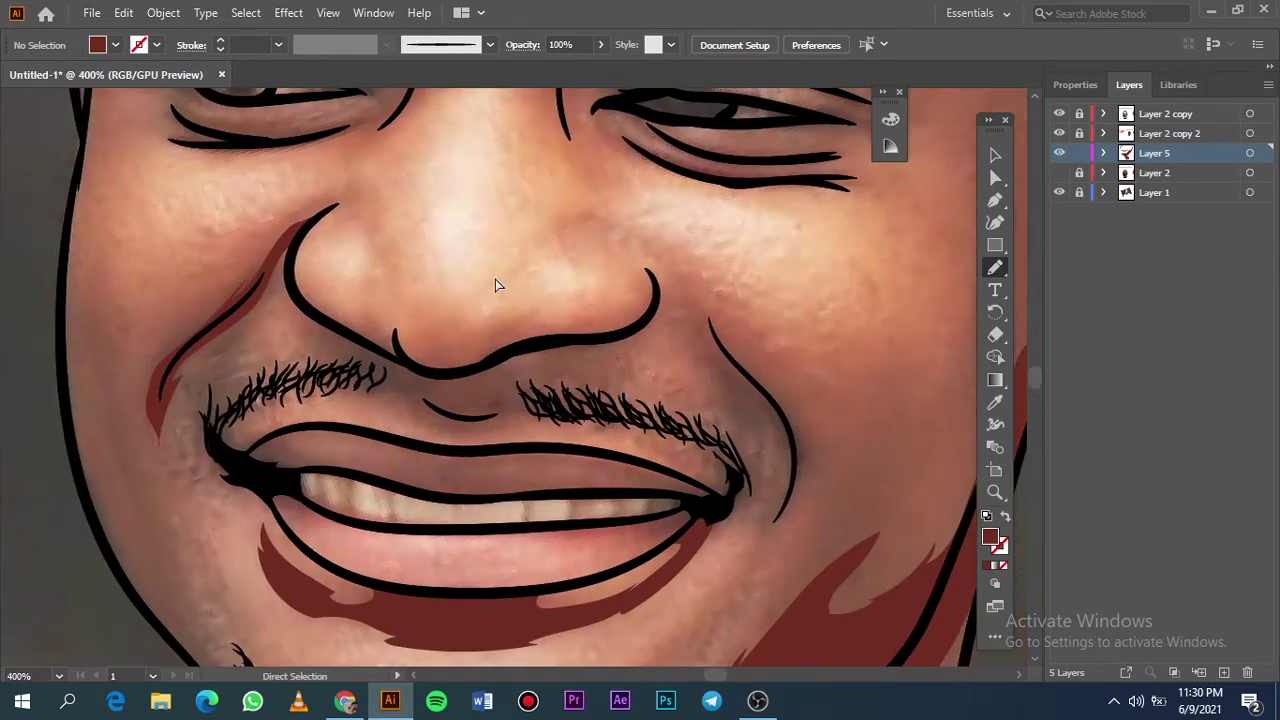
{"action": "scroll", "coordinate": [495, 279], "scroll_direction": "up", "scroll_amount": 2}
{"action": "left_click_drag", "start_coordinate": [488, 288], "coordinate": [515, 314]}
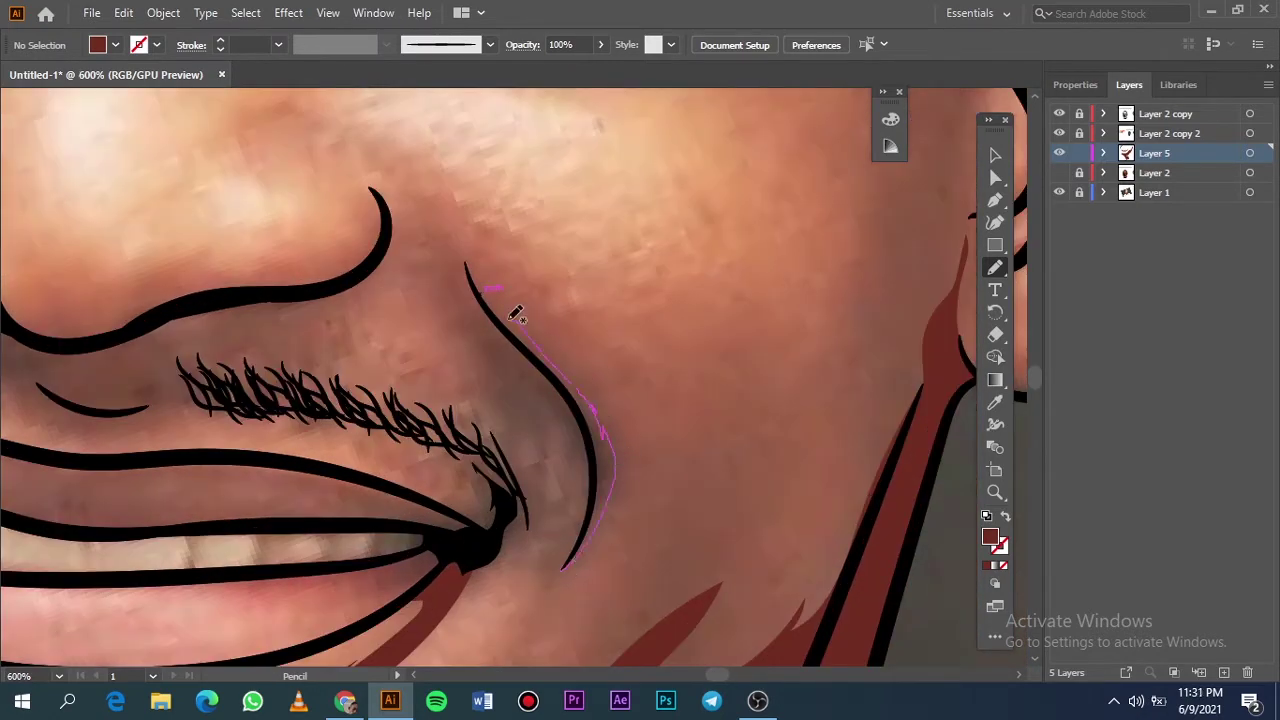
{"action": "mouse_move", "coordinate": [308, 336]}
{"action": "left_mouse_down"}
{"action": "mouse_move", "coordinate": [140, 325]}
{"action": "mouse_move", "coordinate": [228, 421]}
{"action": "left_mouse_up"}
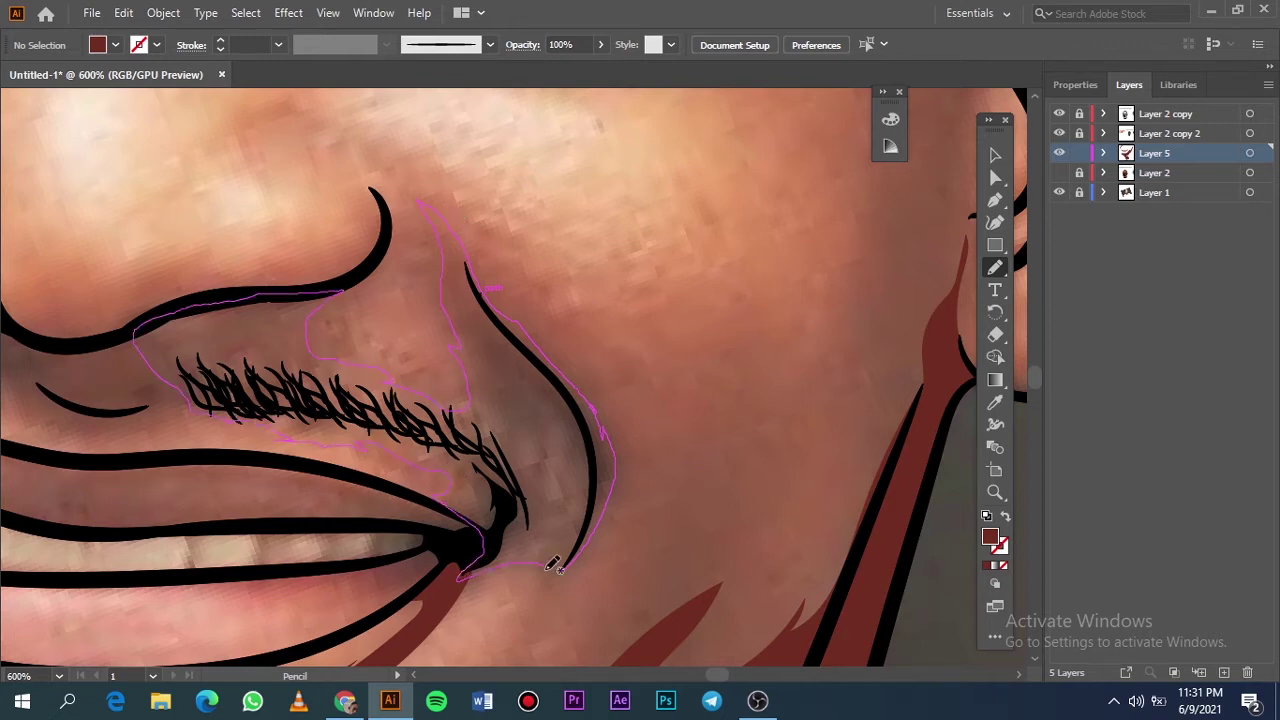
{"action": "left_click_drag", "start_coordinate": [553, 566], "coordinate": [553, 566]}
Step: Draw a shadow below the nostril around the mouth corner and above the mustache
{"action": "key", "text": "ctrl+0"}
{"action": "left_click", "coordinate": [1059, 172]}
{"action": "left_click", "coordinate": [1059, 192]}
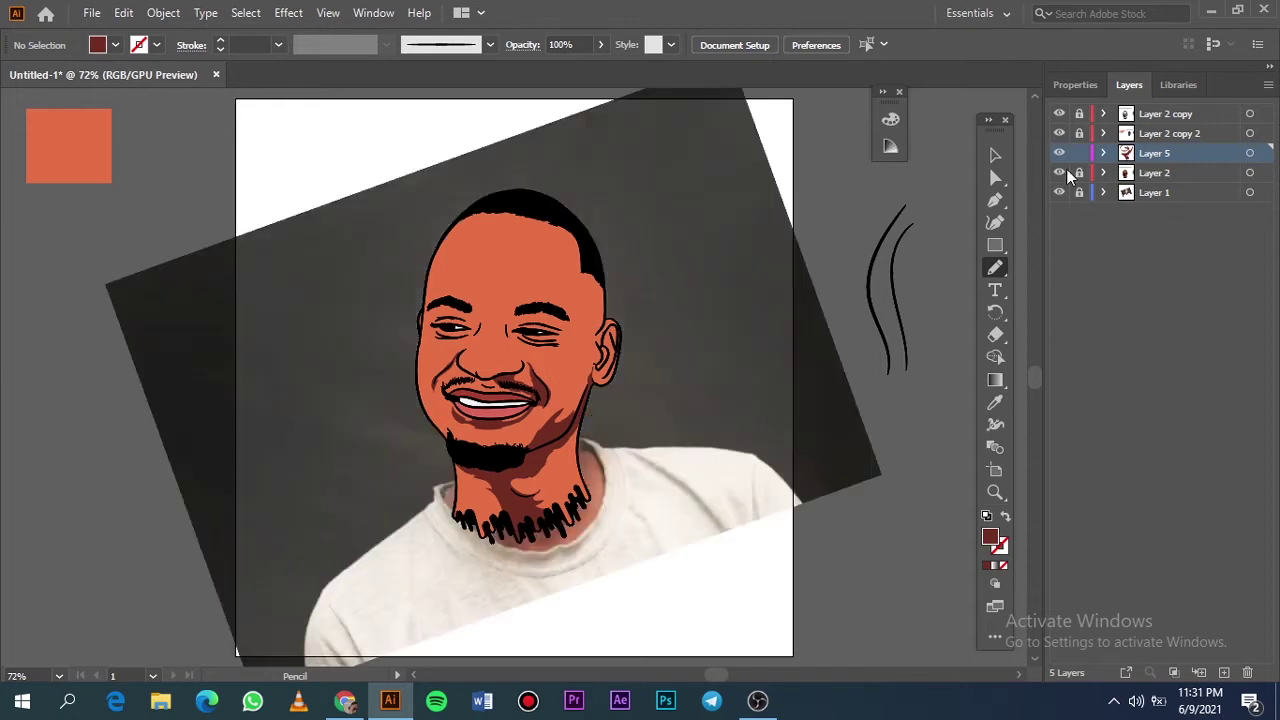
{"action": "left_click", "coordinate": [1059, 172]}
{"action": "scroll", "coordinate": [451, 380], "scroll_direction": "up", "scroll_amount": 5}
{"action": "scroll", "coordinate": [451, 380], "scroll_direction": "up", "scroll_amount": 2}
{"action": "left_click_drag", "start_coordinate": [708, 318], "coordinate": [812, 372]}
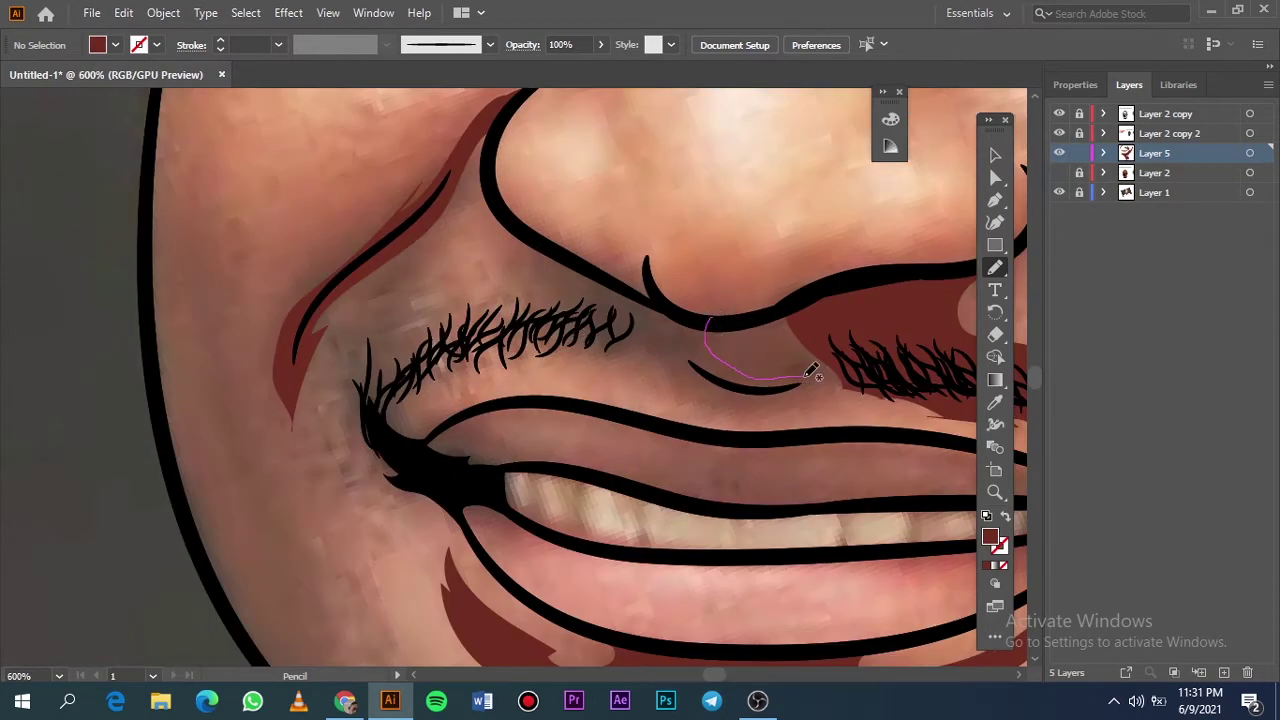
{"action": "left_click_drag", "start_coordinate": [460, 410], "coordinate": [352, 447]}
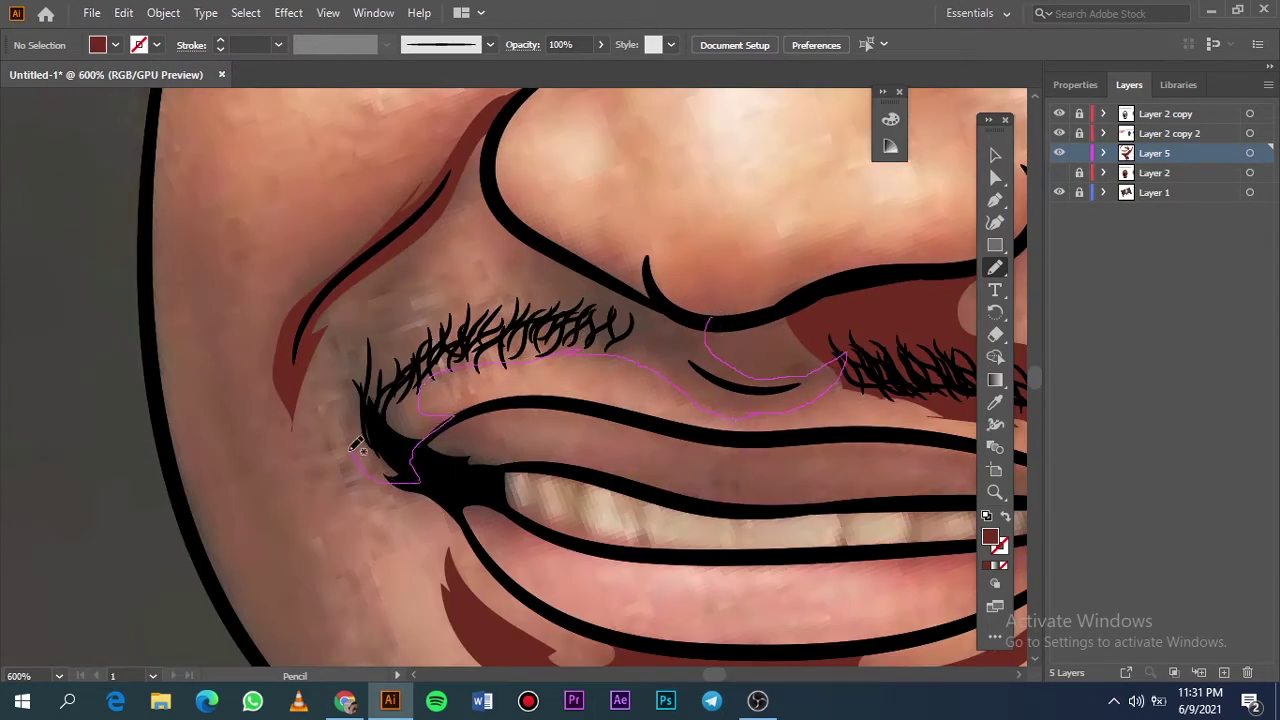
{"action": "left_click_drag", "start_coordinate": [512, 210], "coordinate": [514, 214]}
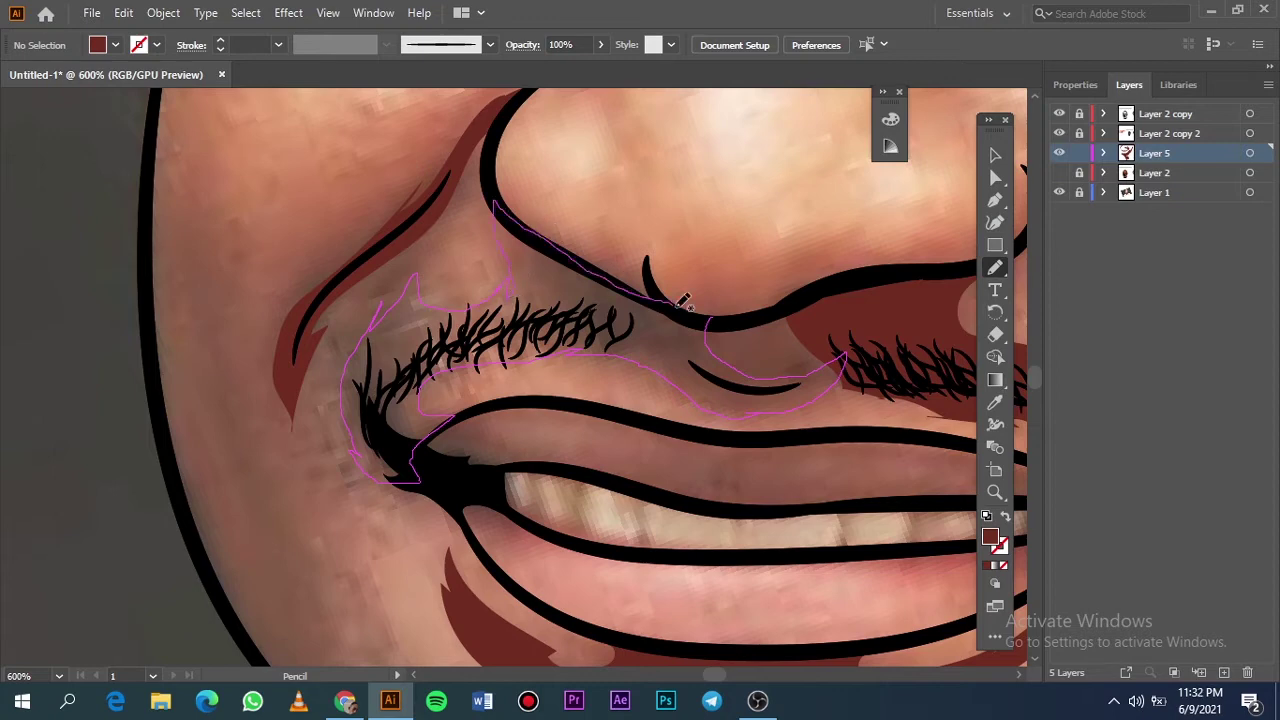
Step: Add shadows along the side and bottom of the nose
{"action": "scroll", "coordinate": [618, 246], "scroll_direction": "up", "scroll_amount": 3}
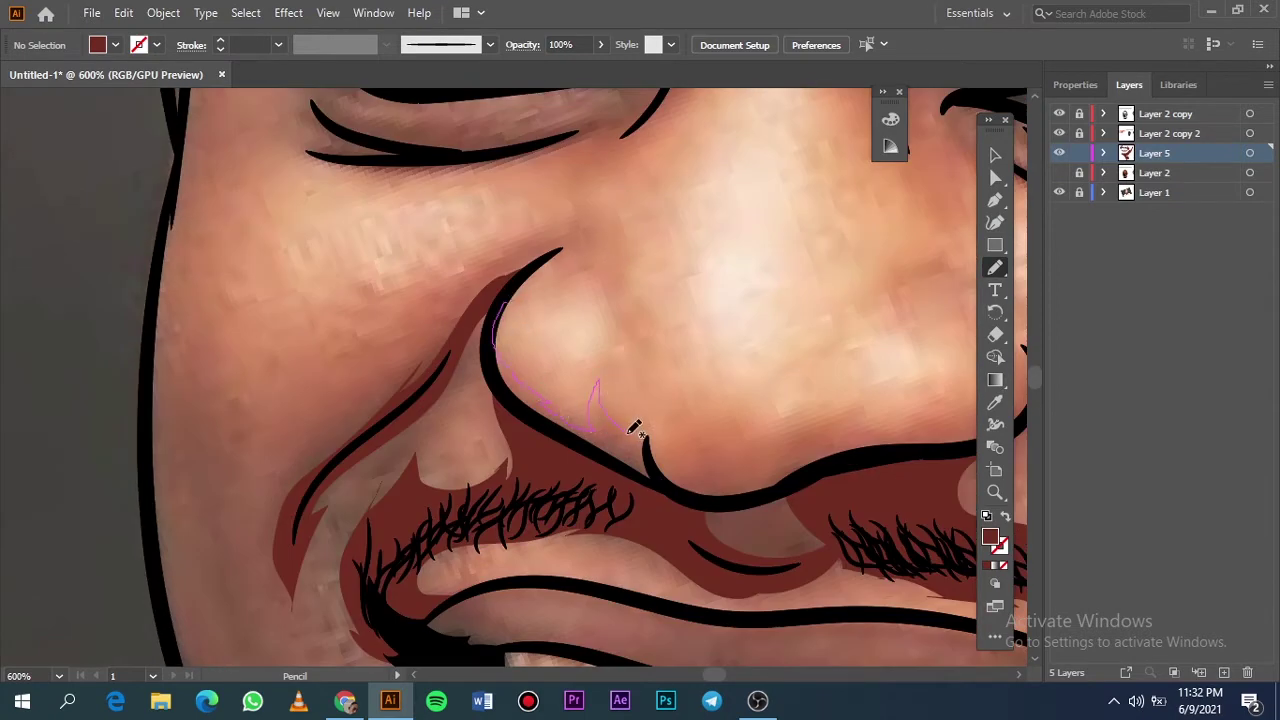
{"action": "left_click_drag", "start_coordinate": [634, 428], "coordinate": [506, 318]}
{"action": "scroll", "coordinate": [512, 328], "scroll_direction": "right", "scroll_amount": 6}
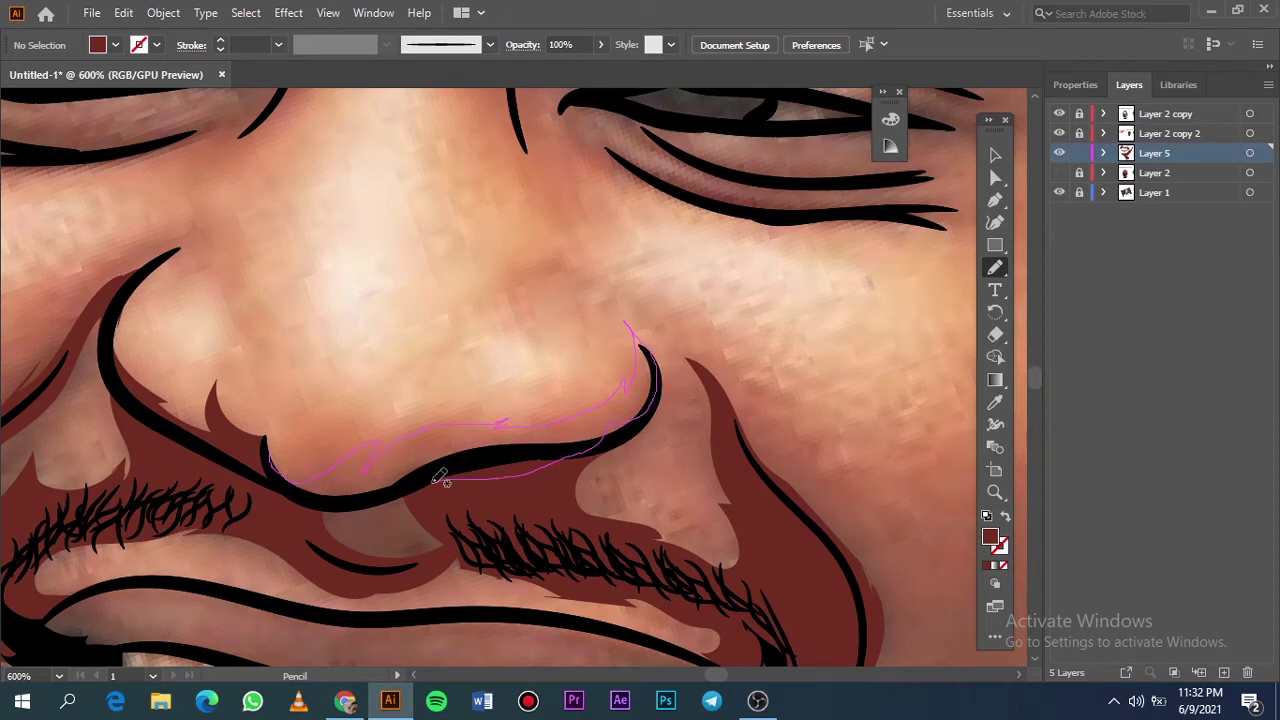
{"action": "left_click_drag", "start_coordinate": [650, 344], "coordinate": [263, 443]}
{"action": "key", "text": "ctrl+0"}
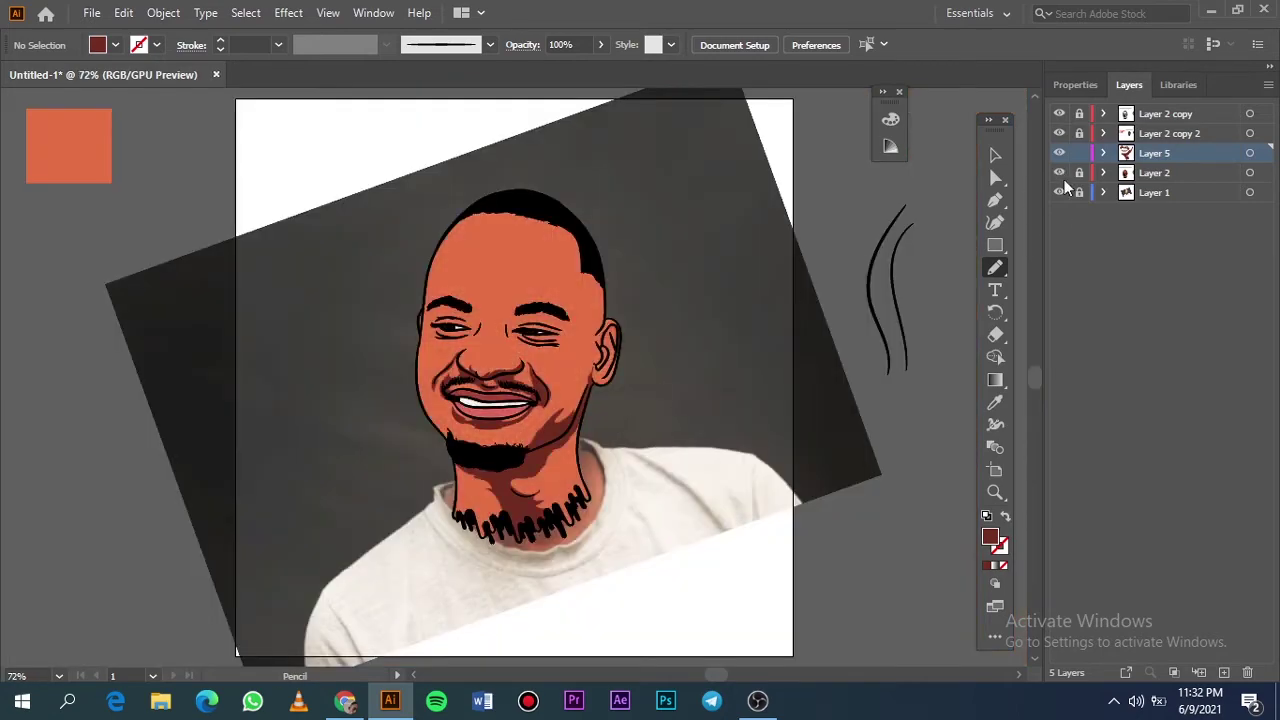
Step: Shade around the right eye and across its eyelid
{"action": "left_click", "coordinate": [1059, 152], "text": "alt"}
{"action": "scroll", "coordinate": [573, 326], "scroll_direction": "up", "scroll_amount": 10}
{"action": "scroll", "coordinate": [573, 326], "scroll_direction": "down", "scroll_amount": 2}
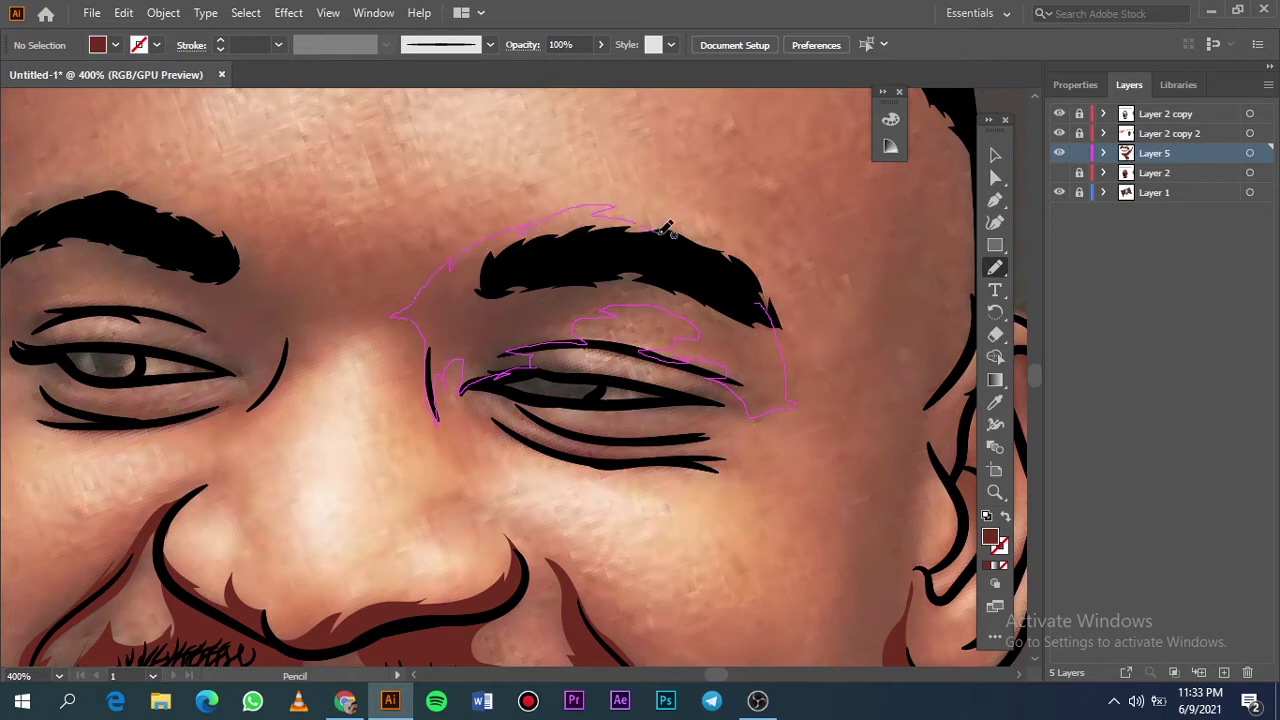
{"action": "left_click_drag", "start_coordinate": [771, 298], "coordinate": [742, 300]}
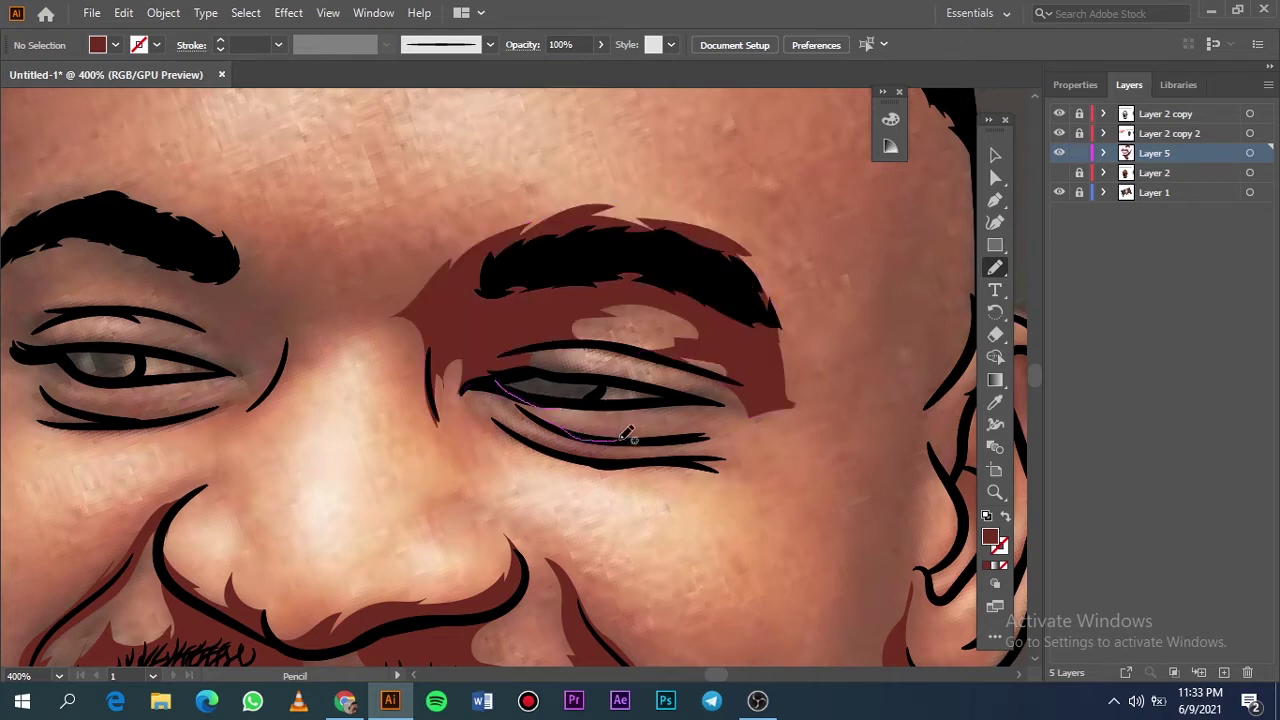
{"action": "left_click_drag", "start_coordinate": [692, 391], "coordinate": [764, 401]}
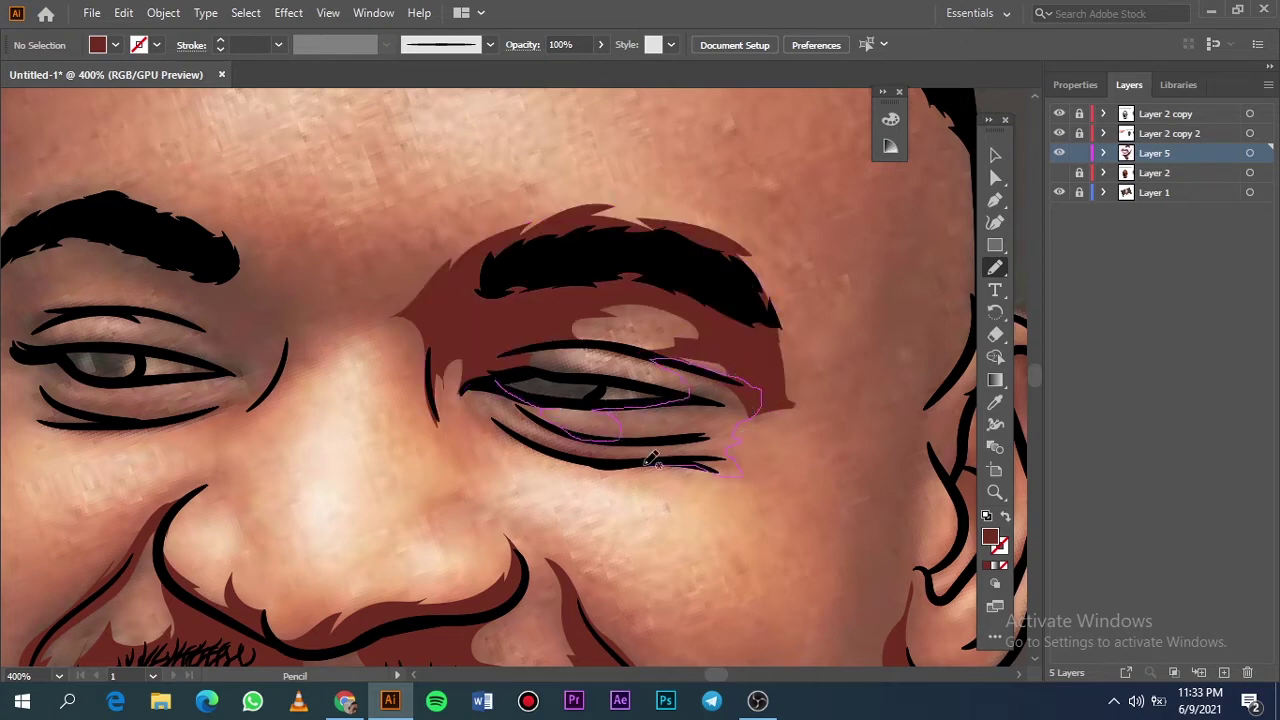
{"action": "left_click_drag", "start_coordinate": [437, 354], "coordinate": [438, 356]}
{"action": "key", "text": "ctrl+0"}
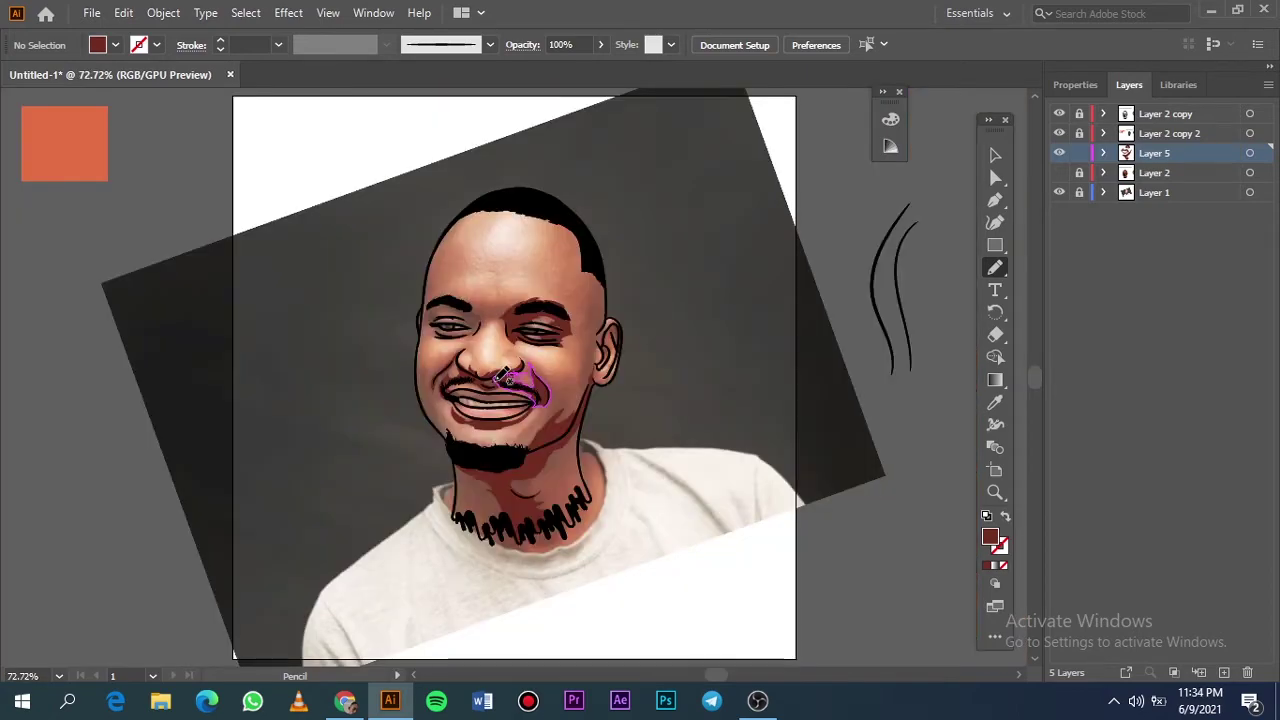
{"action": "left_click", "coordinate": [1059, 192]}
{"action": "left_click", "coordinate": [1059, 192]}
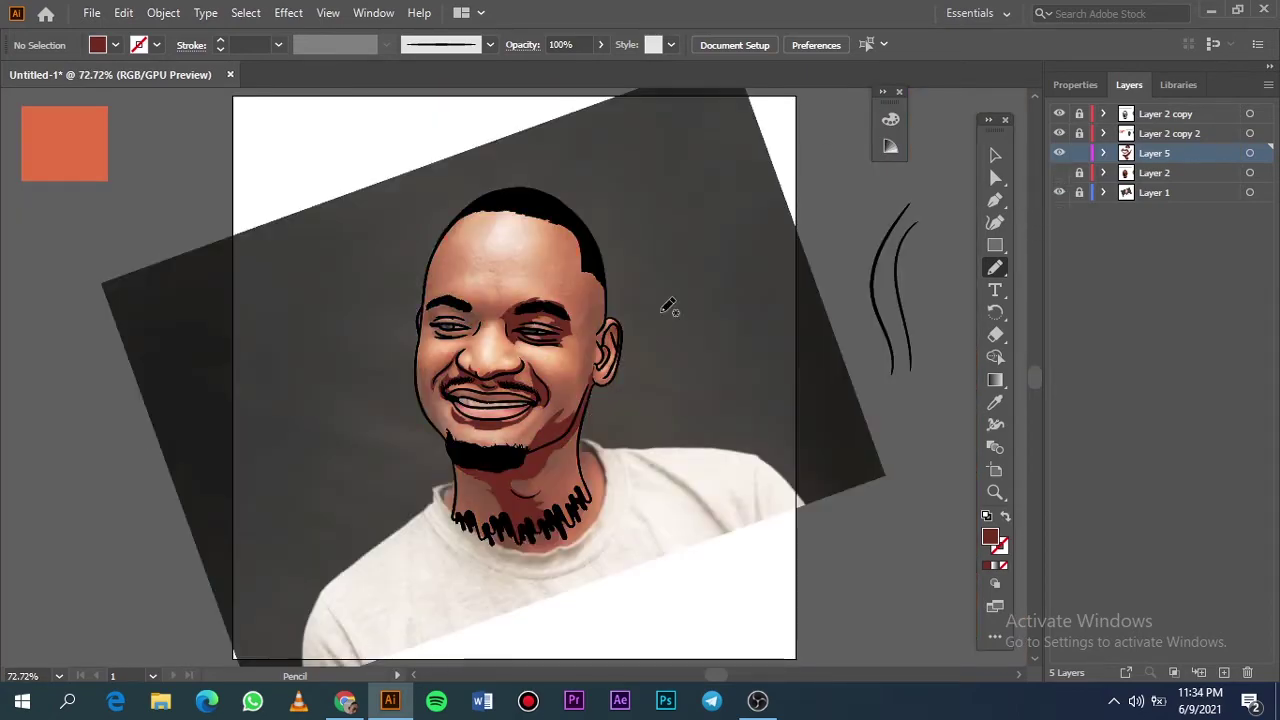
Step: Shade above the left eyebrow and under the left eye, then hide the shading layer to compare
{"action": "scroll", "coordinate": [521, 455], "scroll_direction": "up", "scroll_amount": 5}
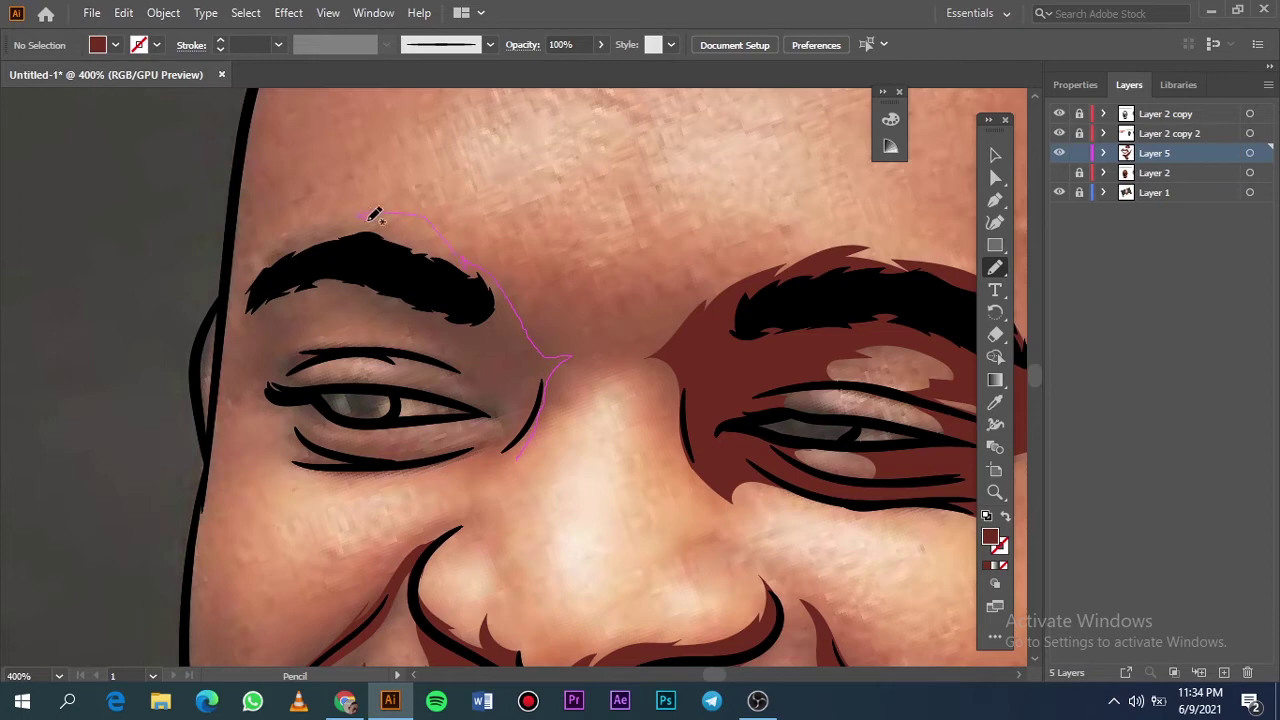
{"action": "mouse_move", "coordinate": [316, 386]}
{"action": "left_mouse_down"}
{"action": "mouse_move", "coordinate": [335, 352]}
{"action": "mouse_move", "coordinate": [490, 410]}
{"action": "mouse_move", "coordinate": [548, 406]}
{"action": "left_mouse_up"}
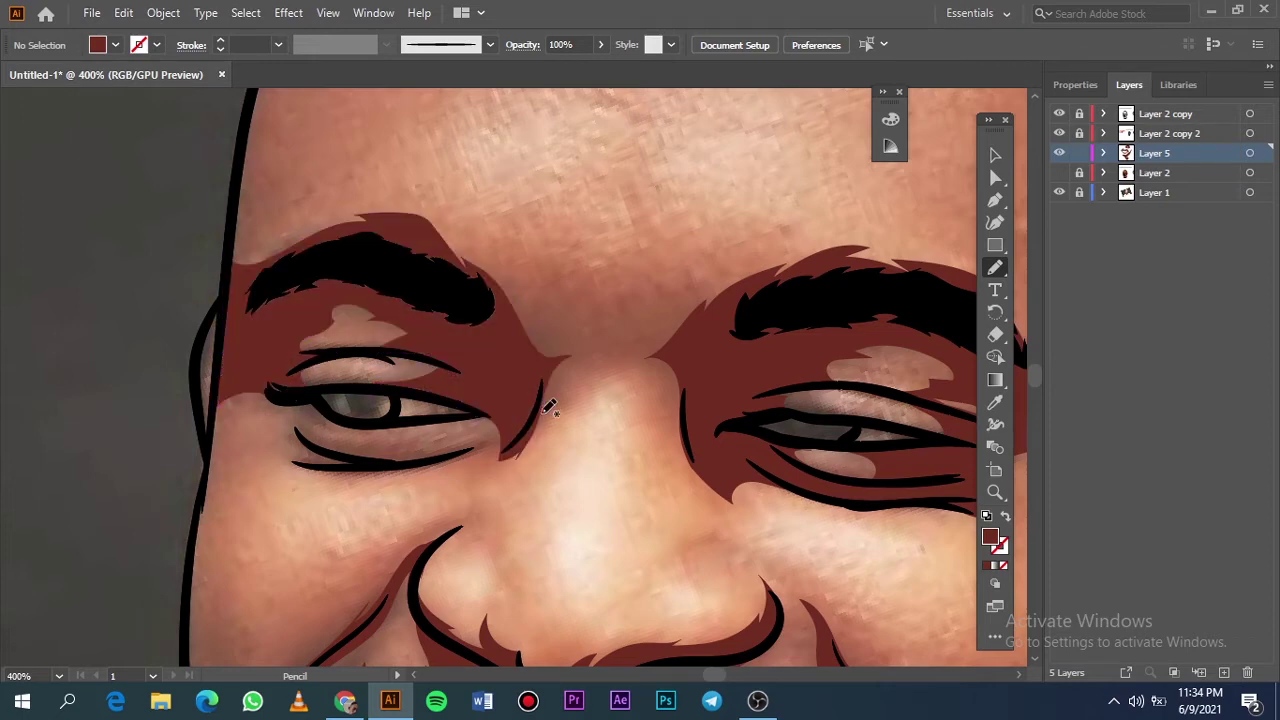
{"action": "left_click_drag", "start_coordinate": [445, 427], "coordinate": [451, 443]}
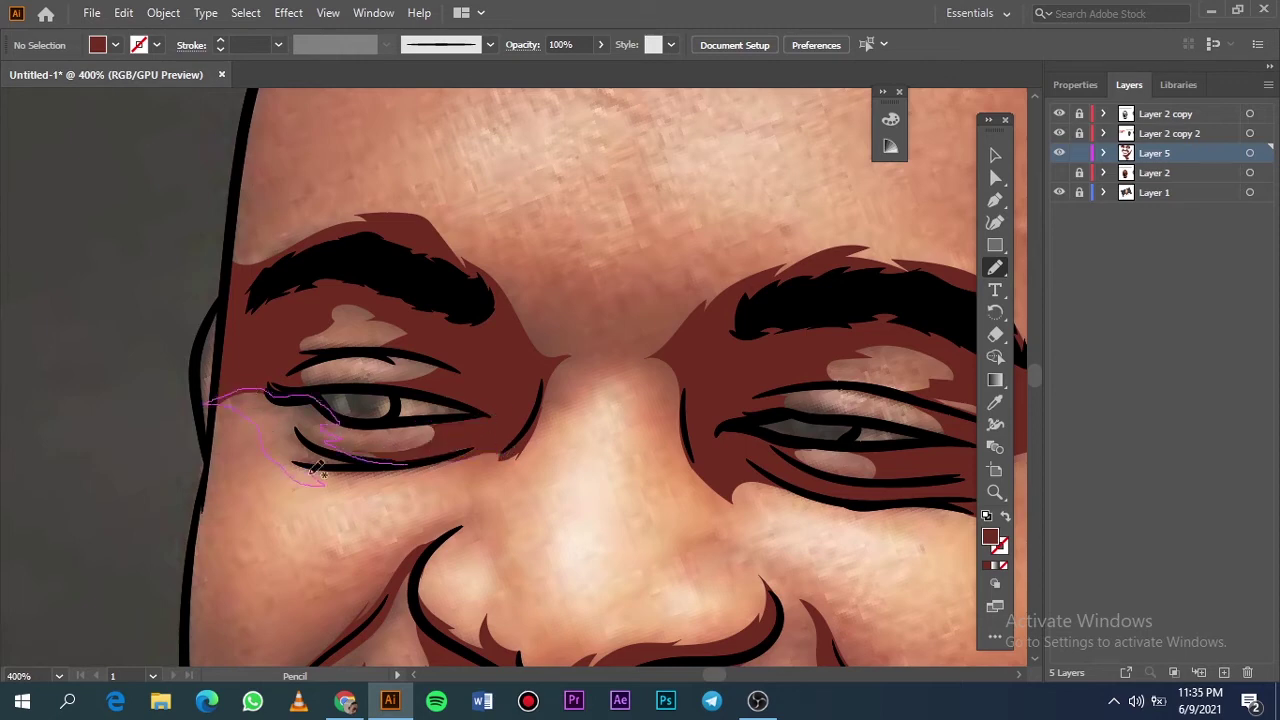
{"action": "left_click_drag", "start_coordinate": [318, 470], "coordinate": [405, 455]}
{"action": "key", "text": "ctrl+0"}
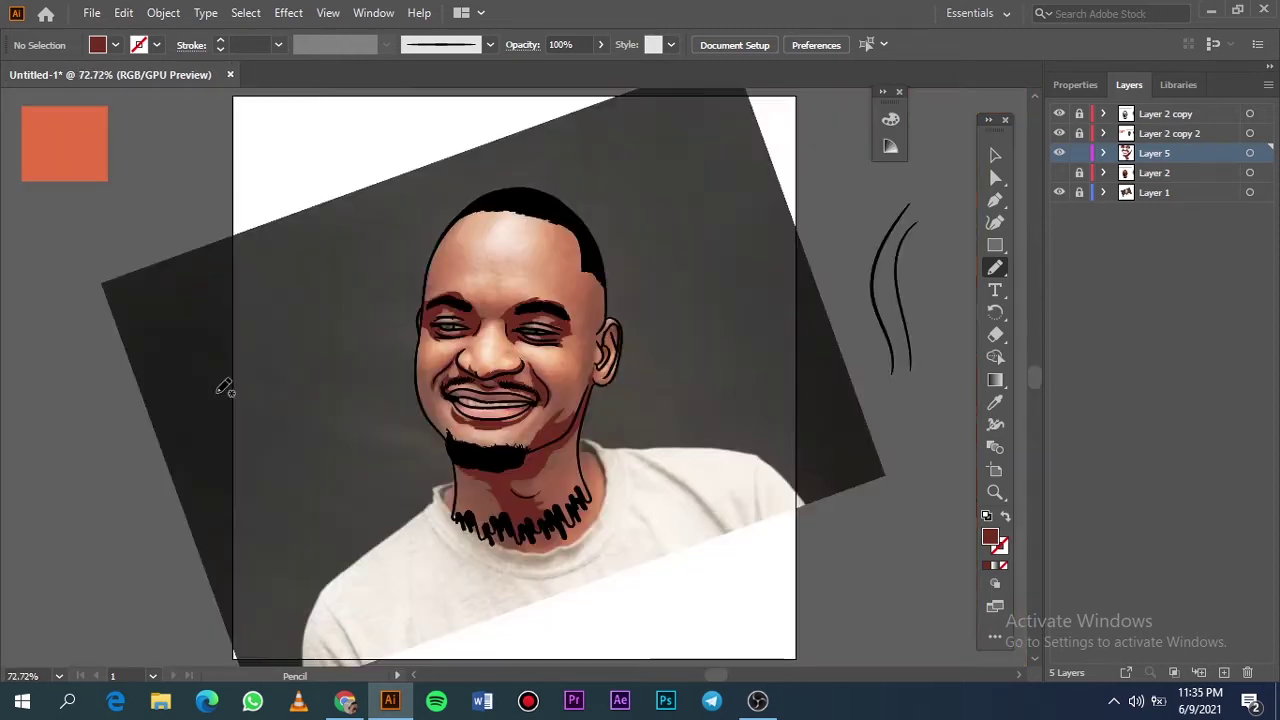
{"action": "left_click", "coordinate": [1059, 192]}
{"action": "left_click", "coordinate": [1059, 153]}
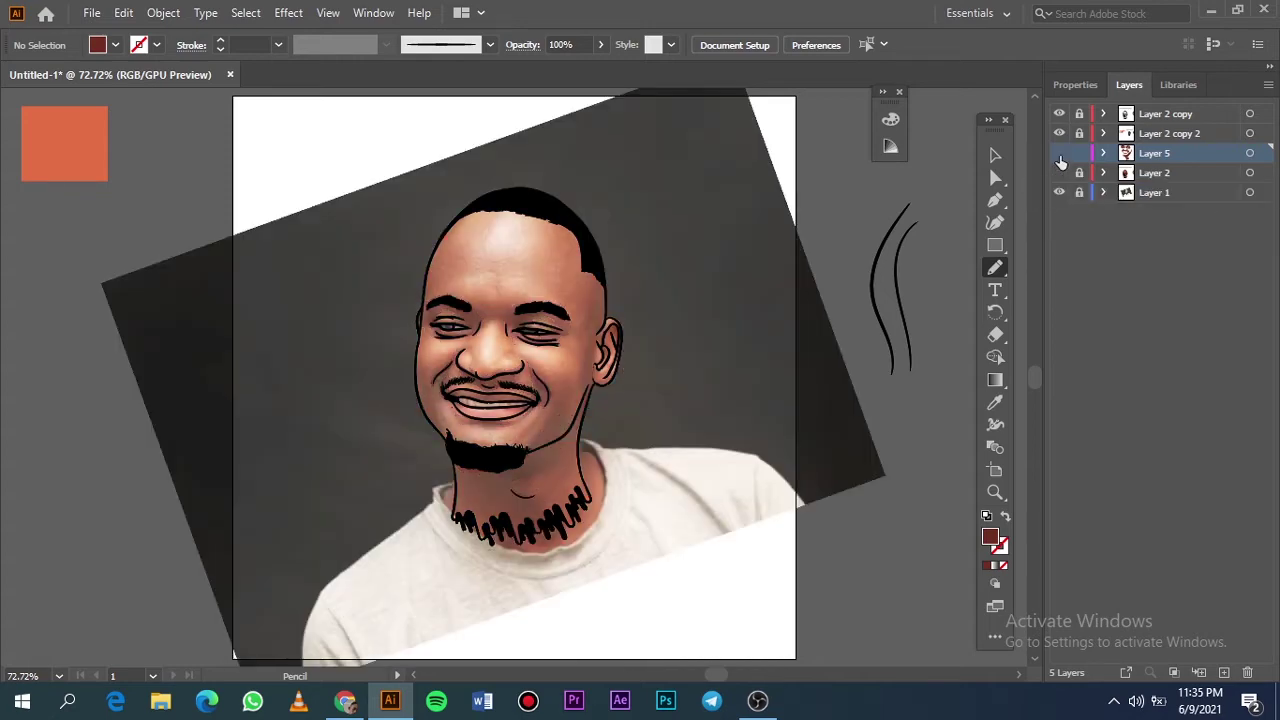
Step: Draw a dark red temple shadow from the hairline down beside the eye
{"action": "left_click", "coordinate": [1059, 153]}
{"action": "left_click", "coordinate": [1059, 153]}
{"action": "left_click", "coordinate": [1059, 153]}
{"action": "scroll", "coordinate": [524, 258], "scroll_direction": "up", "scroll_amount": 4}
{"action": "scroll", "coordinate": [524, 258], "scroll_direction": "up", "scroll_amount": 2}
{"action": "left_click_drag", "start_coordinate": [500, 158], "coordinate": [511, 163]}
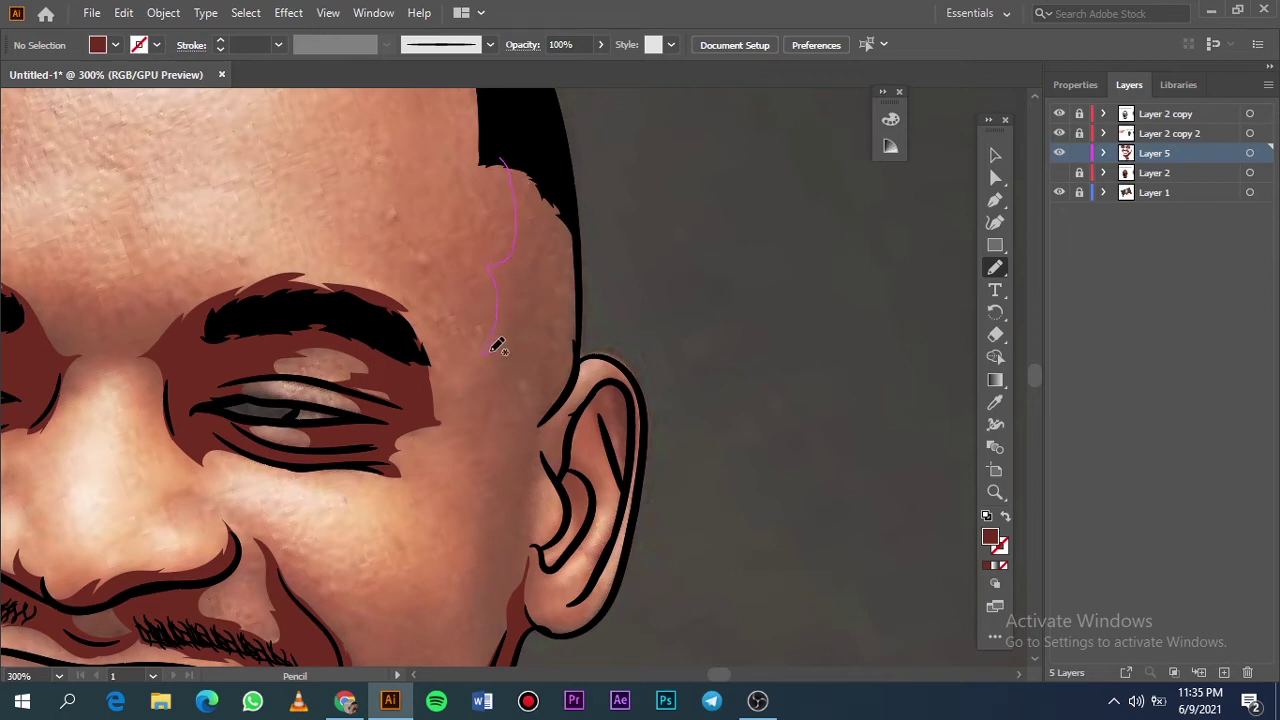
{"action": "left_click_drag", "start_coordinate": [491, 350], "coordinate": [380, 434]}
{"action": "mouse_move", "coordinate": [557, 418]}
{"action": "left_mouse_down"}
{"action": "mouse_move", "coordinate": [540, 425]}
{"action": "mouse_move", "coordinate": [449, 392]}
{"action": "mouse_move", "coordinate": [495, 420]}
{"action": "left_mouse_up"}
Step: Shade the ear with dark red shapes on the inner ear, fold, earlobe and upper rim
{"action": "scroll", "coordinate": [540, 420], "scroll_direction": "down", "scroll_amount": 3}
{"action": "scroll", "coordinate": [540, 420], "scroll_direction": "up", "scroll_amount": 3}
{"action": "scroll", "coordinate": [528, 471], "scroll_direction": "up", "scroll_amount": 4}
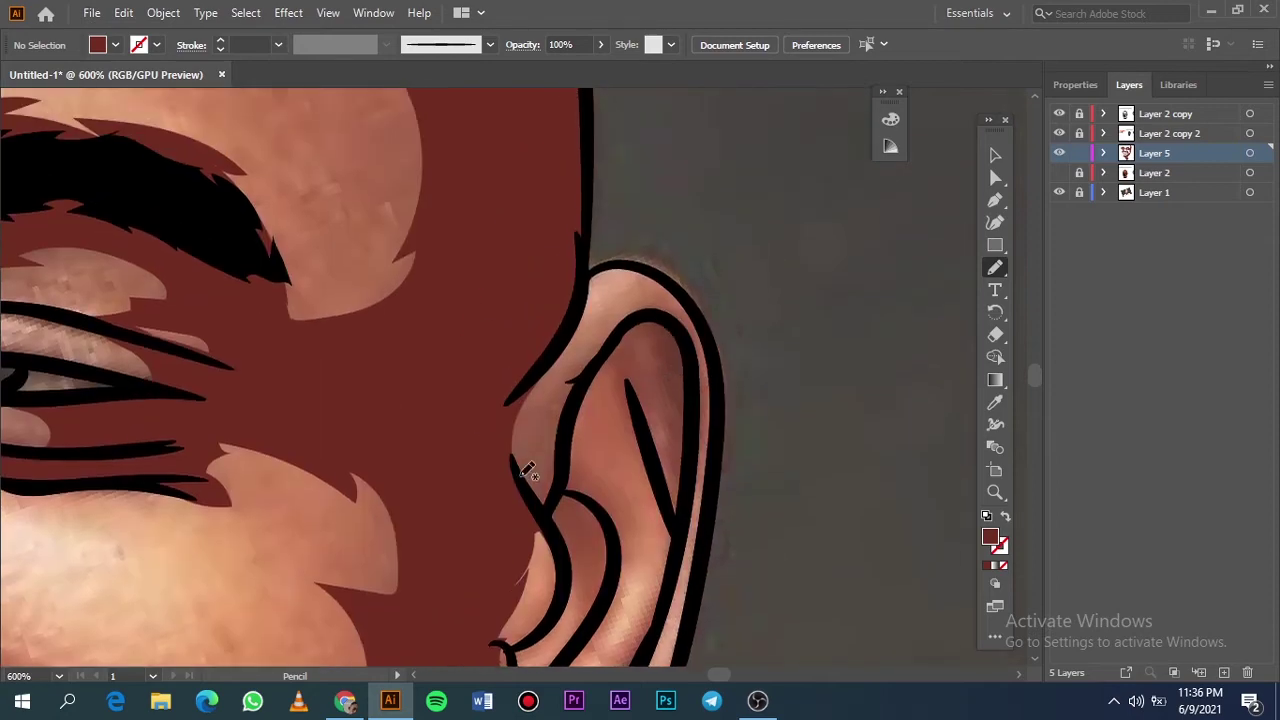
{"action": "left_click_drag", "start_coordinate": [665, 490], "coordinate": [690, 530]}
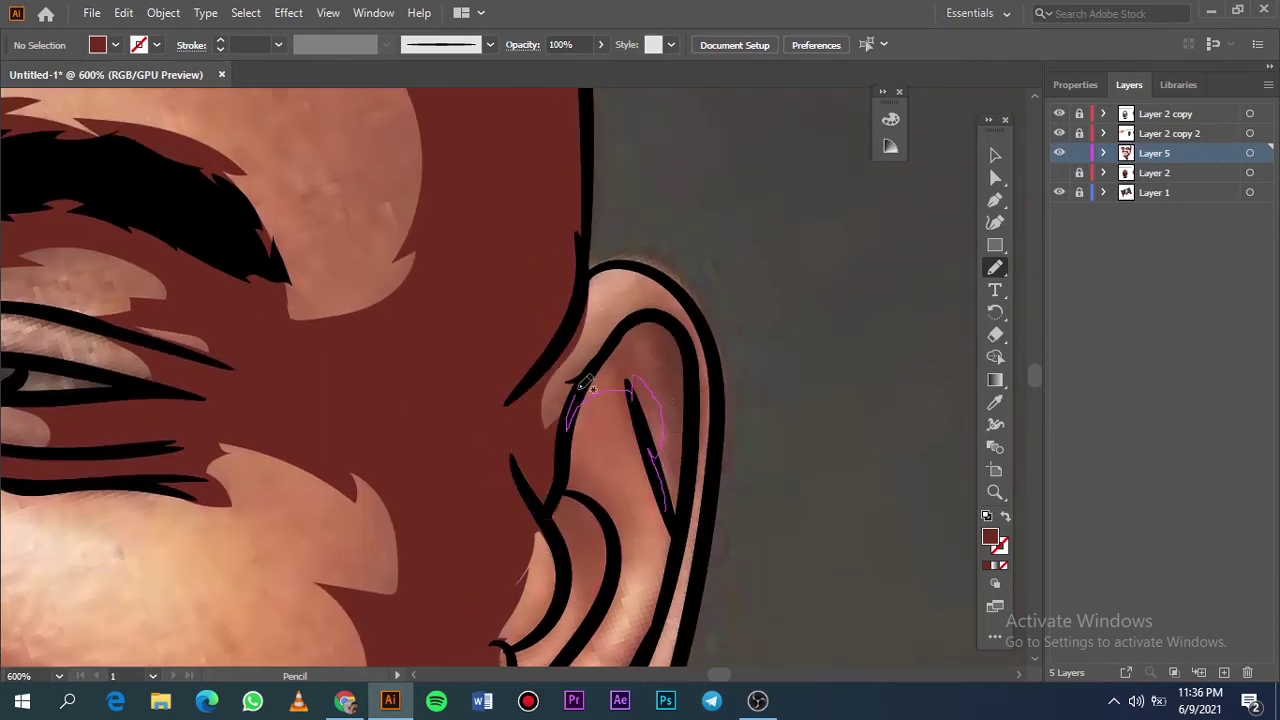
{"action": "scroll", "coordinate": [637, 310], "scroll_direction": "down", "scroll_amount": 3}
{"action": "scroll", "coordinate": [637, 310], "scroll_direction": "down", "scroll_amount": 3}
{"action": "left_click_drag", "start_coordinate": [563, 257], "coordinate": [550, 210]}
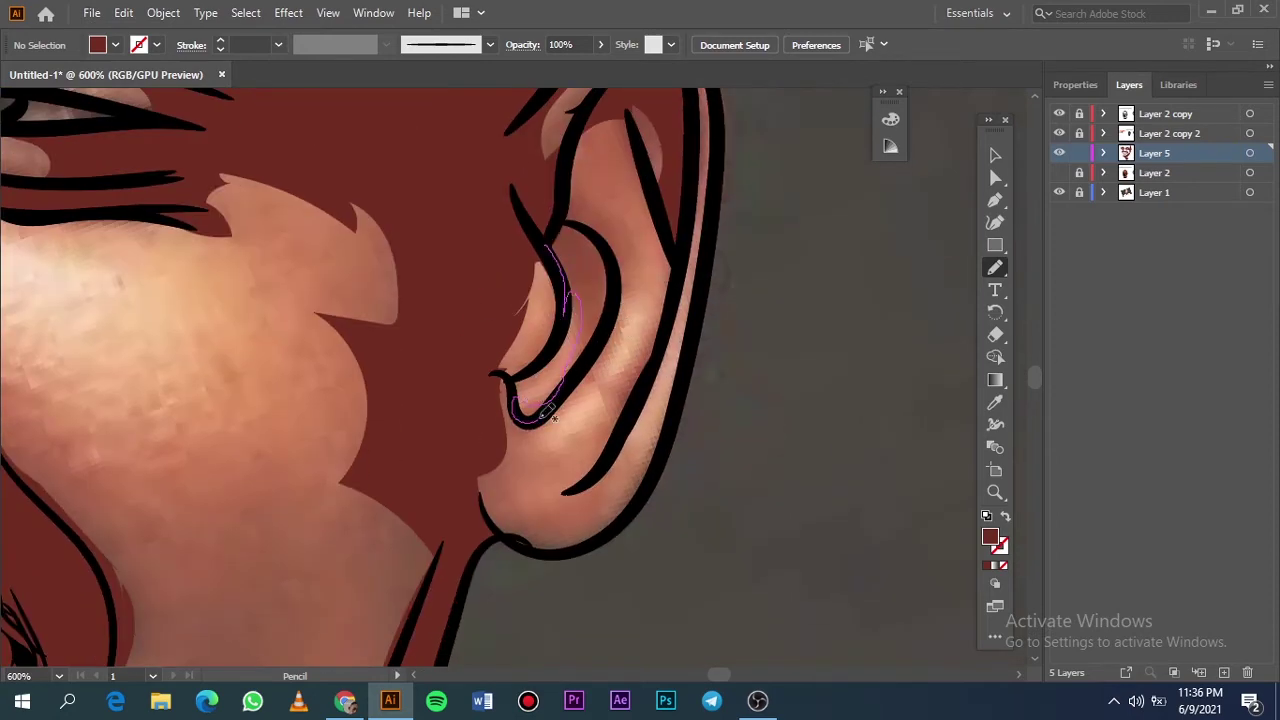
{"action": "left_click_drag", "start_coordinate": [617, 249], "coordinate": [594, 124]}
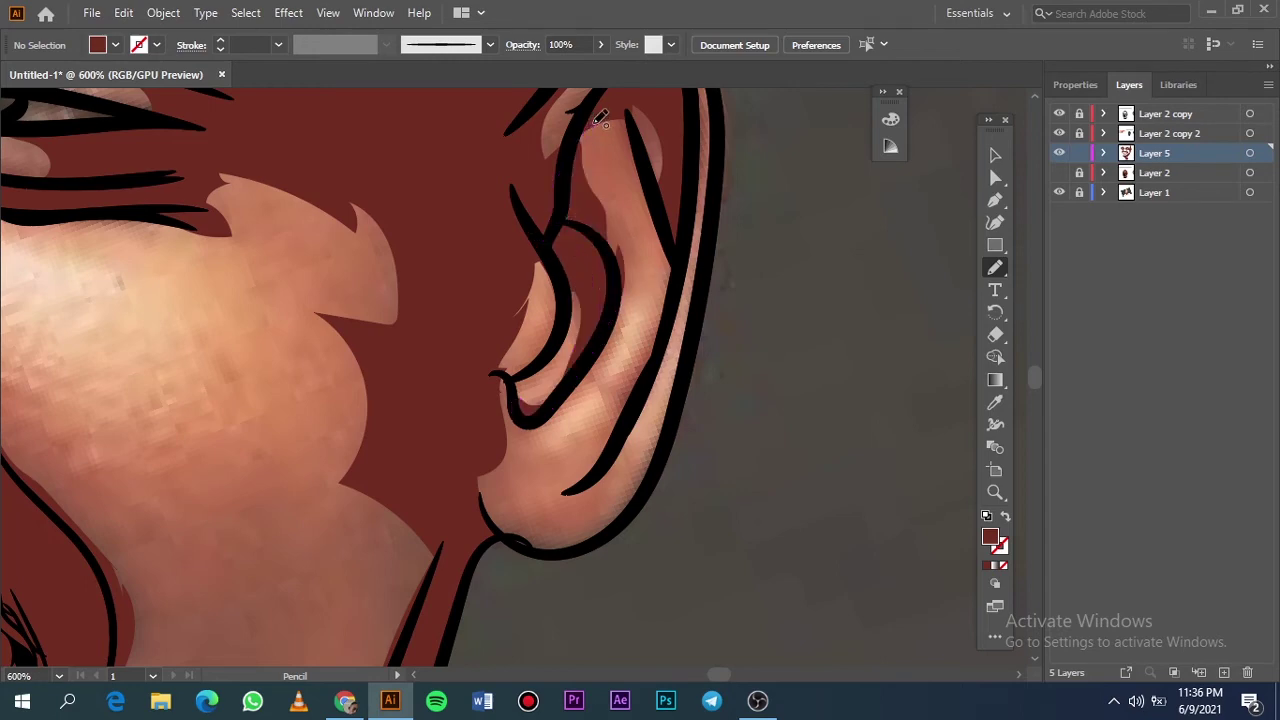
{"action": "left_click_drag", "start_coordinate": [621, 469], "coordinate": [621, 429]}
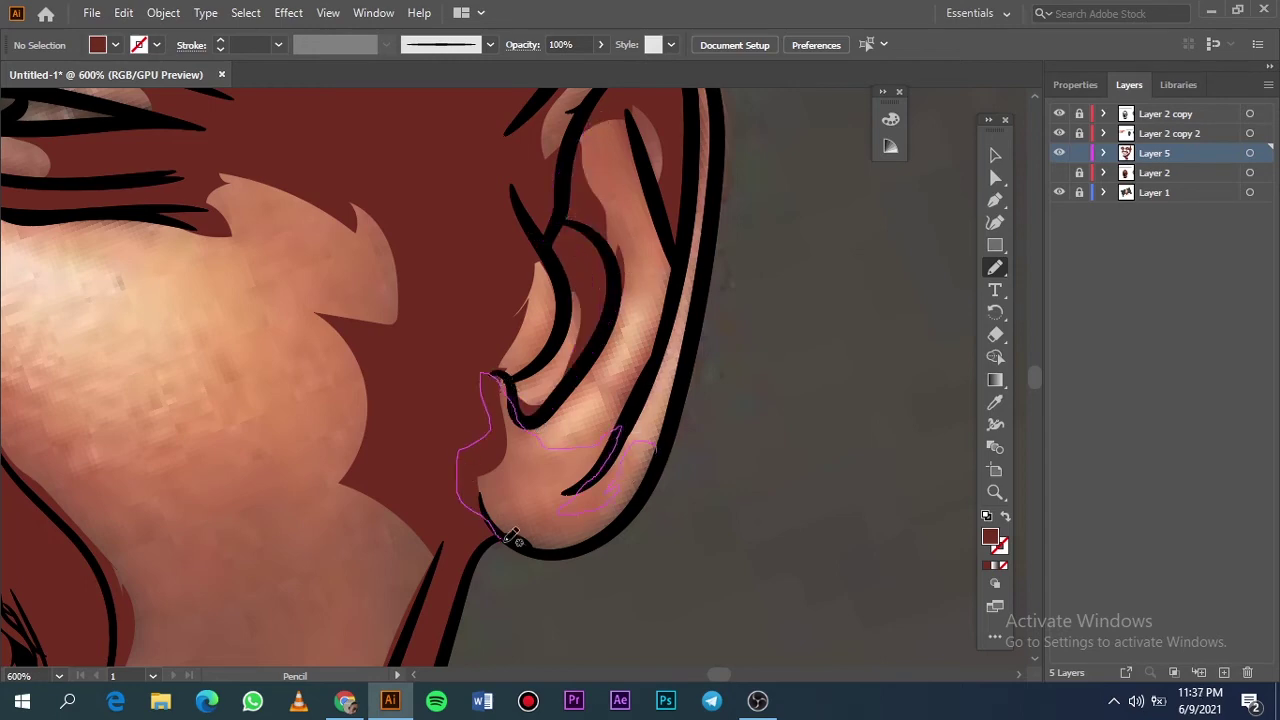
{"action": "left_click_drag", "start_coordinate": [521, 410], "coordinate": [678, 460]}
{"action": "scroll", "coordinate": [678, 460], "scroll_direction": "up", "scroll_amount": 5}
{"action": "left_click_drag", "start_coordinate": [553, 327], "coordinate": [694, 294]}
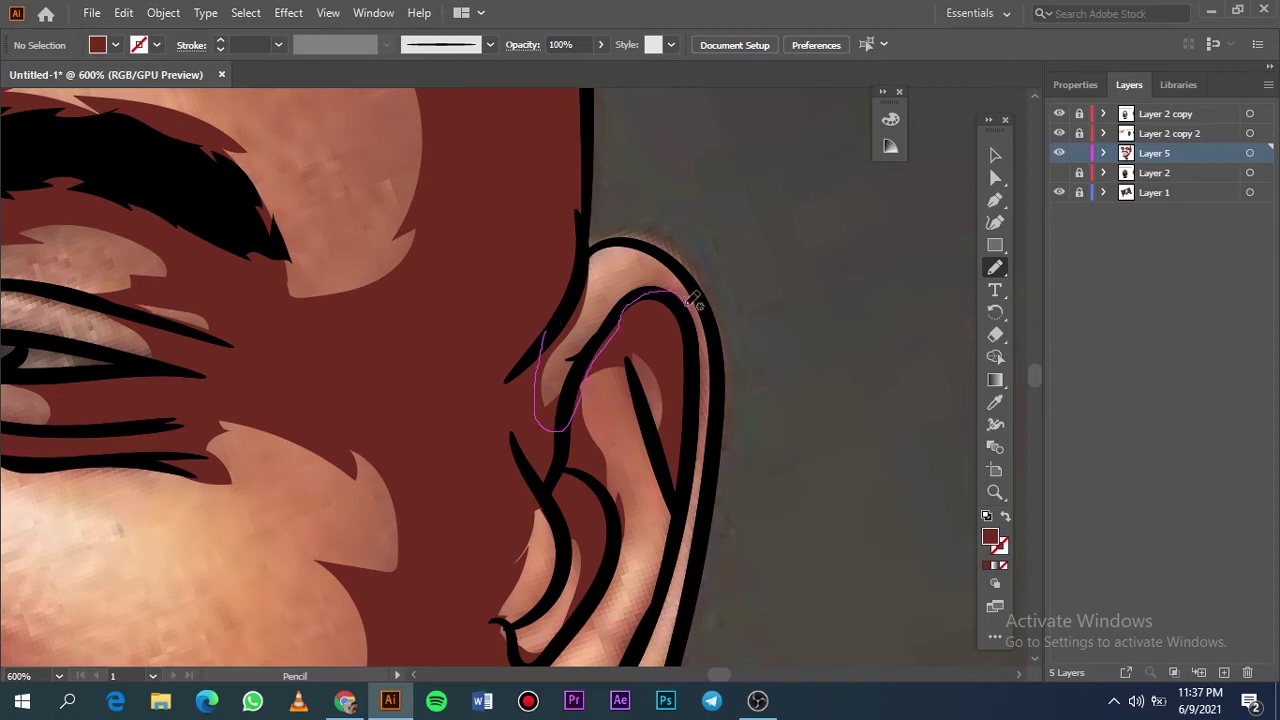
Step: Draw a dark red shadow down the jaw and up to the cheek
{"action": "key", "text": "ctrl+0"}
{"action": "left_click", "coordinate": [1059, 172]}
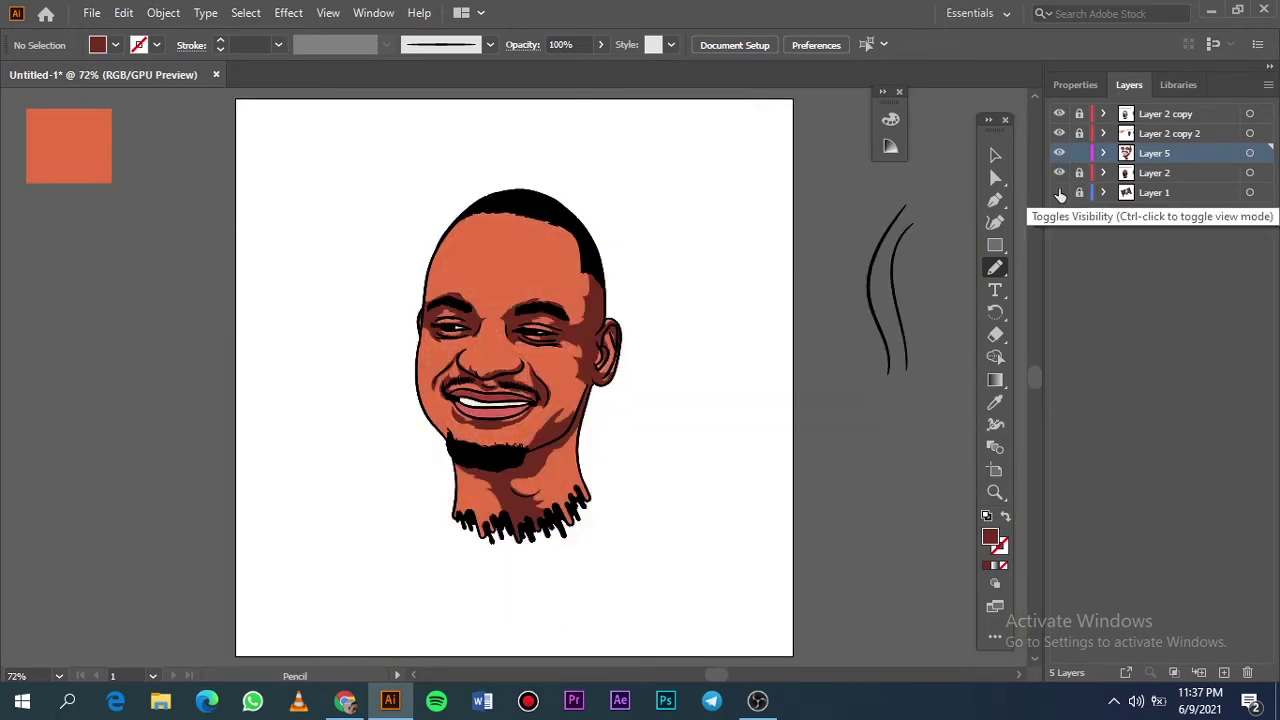
{"action": "scroll", "coordinate": [557, 412], "scroll_direction": "up", "scroll_amount": 4}
{"action": "left_click_drag", "start_coordinate": [536, 377], "coordinate": [378, 537]}
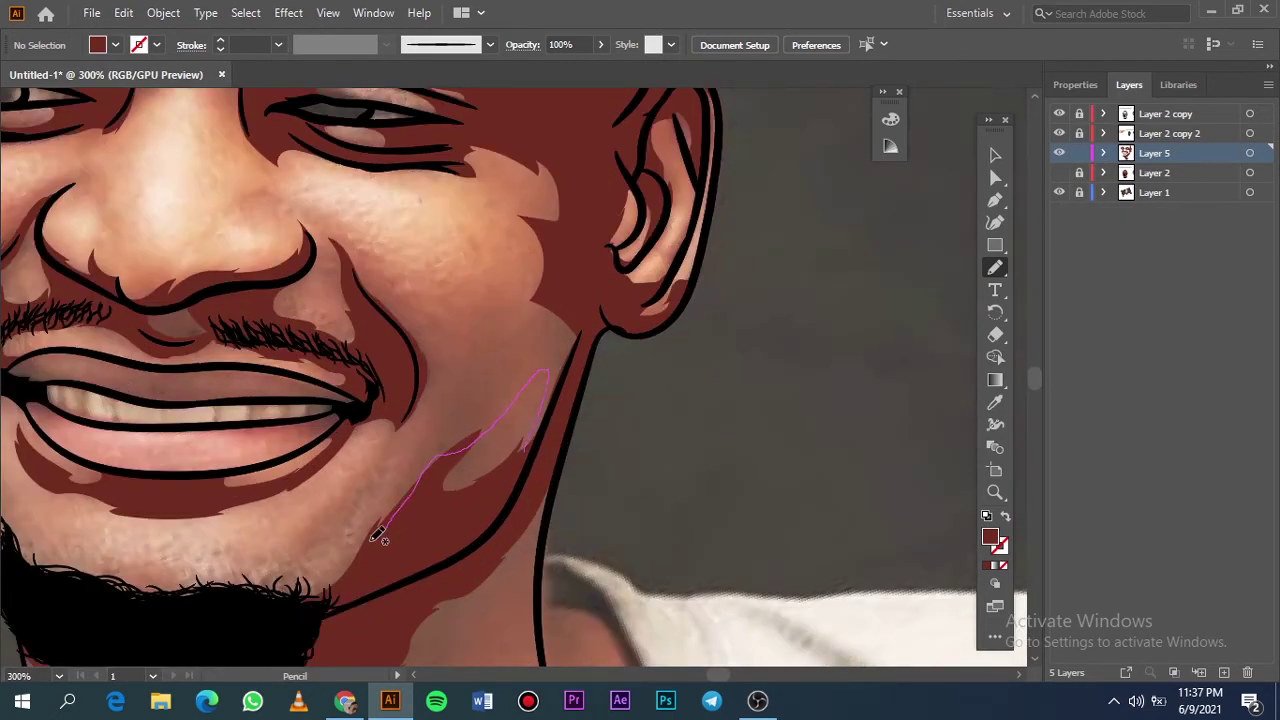
{"action": "left_click_drag", "start_coordinate": [432, 427], "coordinate": [383, 302]}
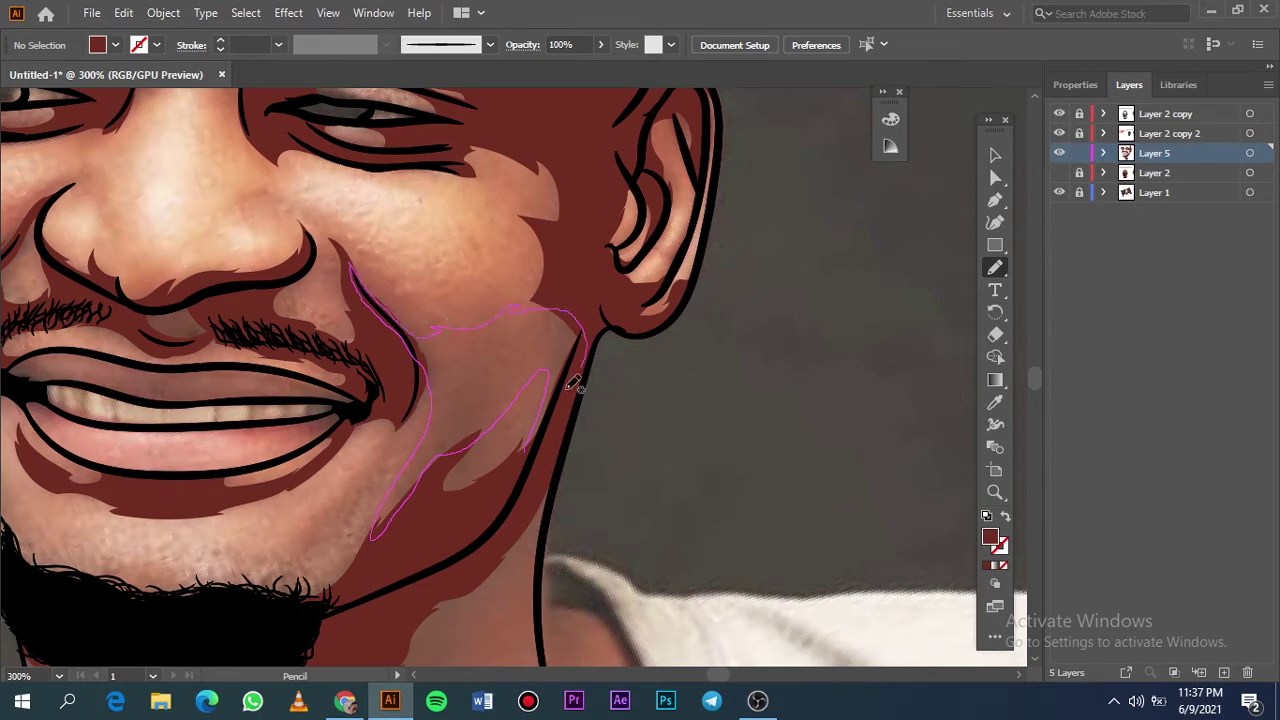
{"action": "left_click_drag", "start_coordinate": [573, 384], "coordinate": [518, 468]}
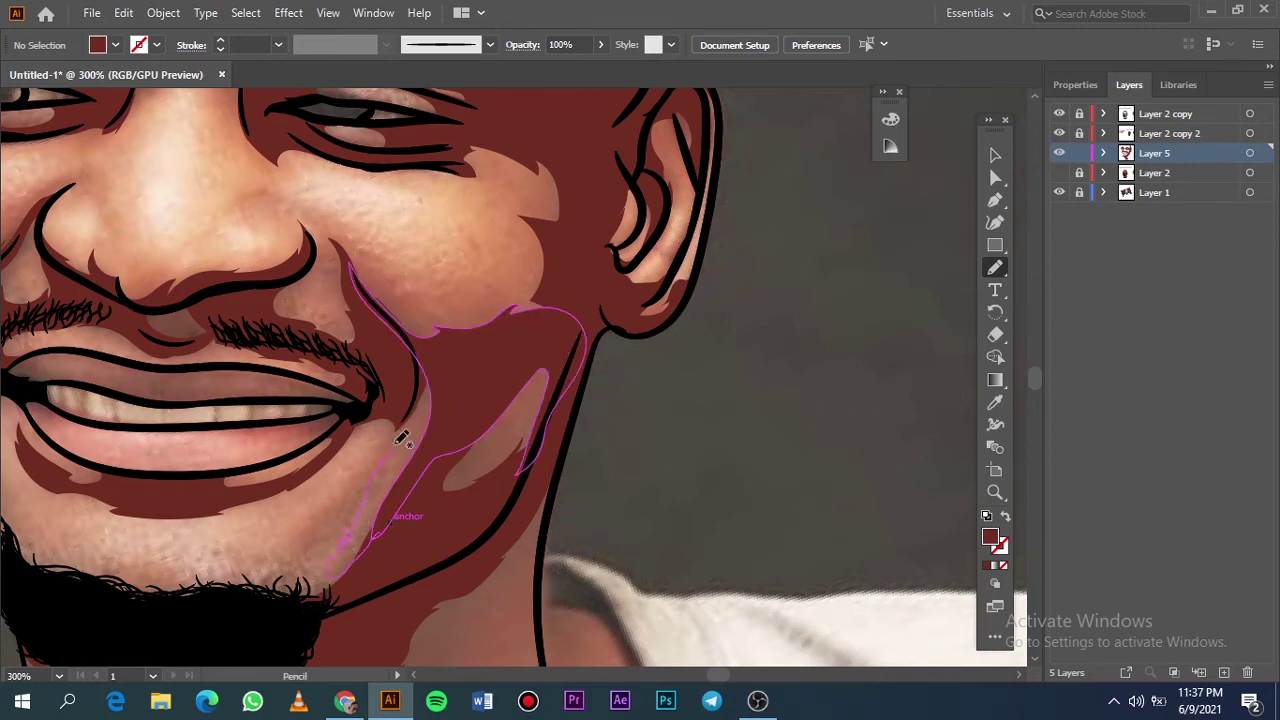
Step: Add dark red shadows beside the mouth, along the left cheek and near the beard
{"action": "scroll", "coordinate": [200, 500], "scroll_direction": "left", "scroll_amount": 5}
{"action": "scroll", "coordinate": [180, 463], "scroll_direction": "down", "scroll_amount": 1}
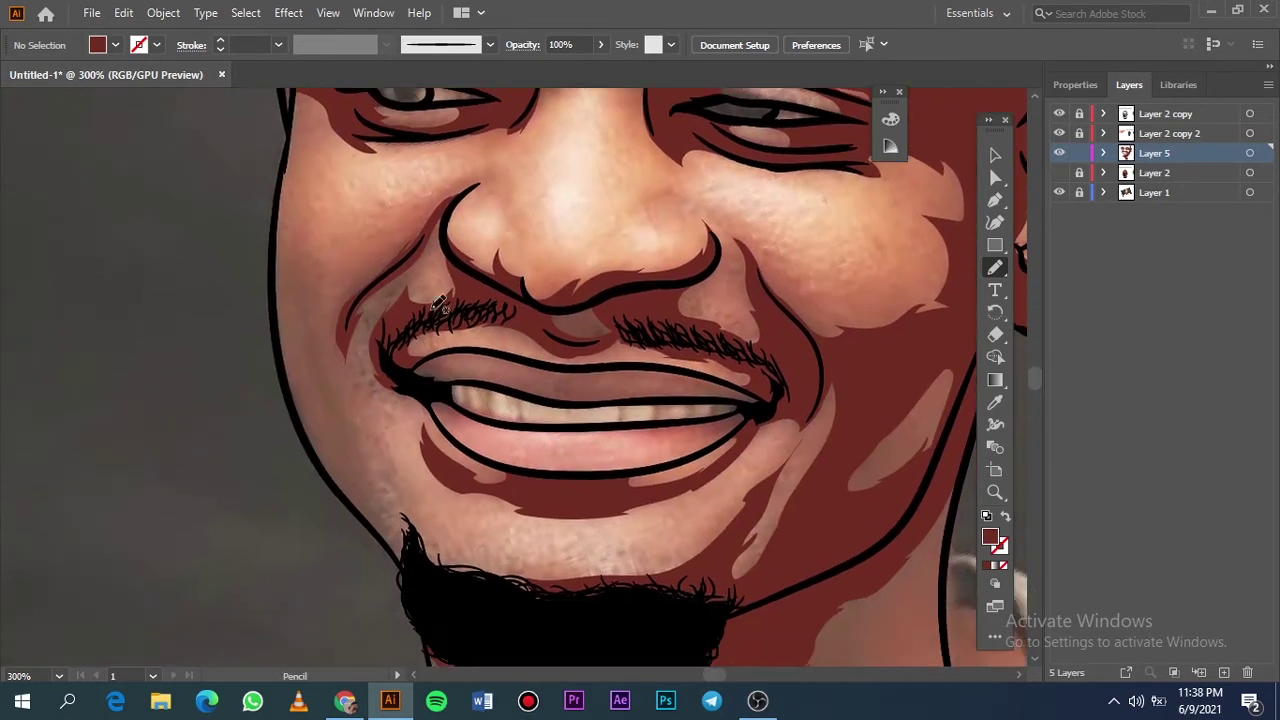
{"action": "left_click_drag", "start_coordinate": [410, 305], "coordinate": [350, 330]}
{"action": "left_click_drag", "start_coordinate": [425, 393], "coordinate": [430, 397]}
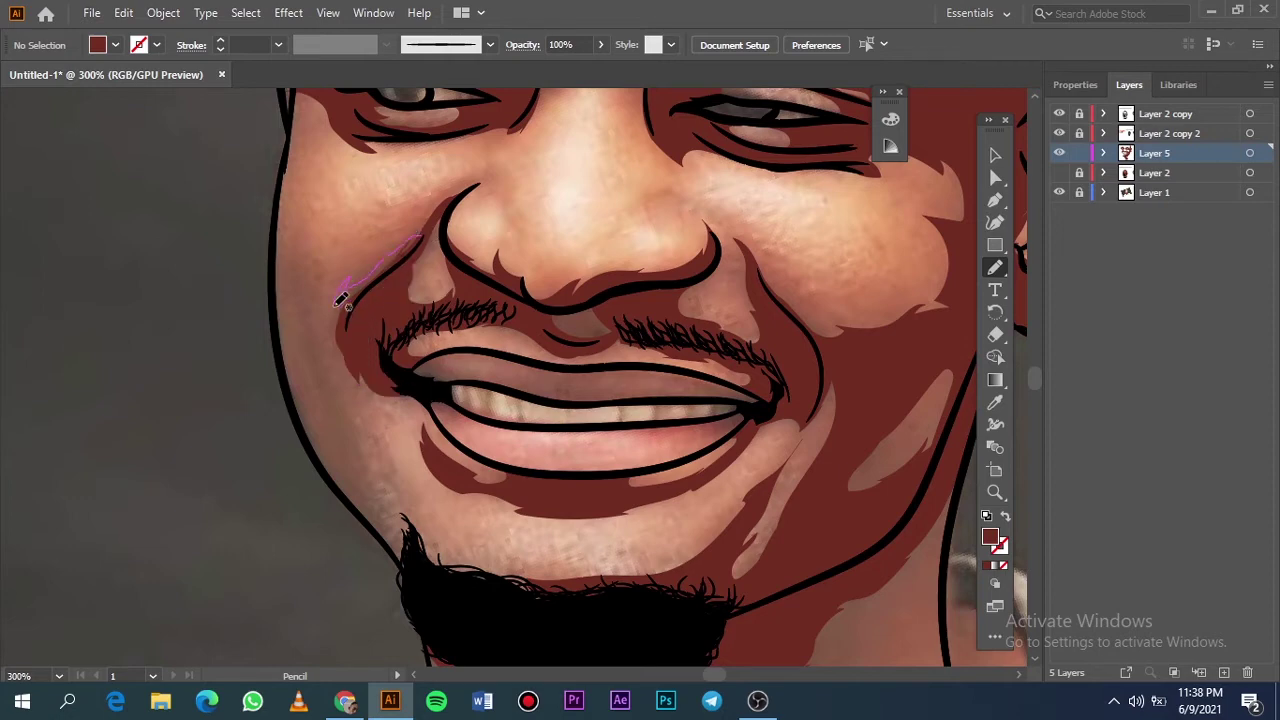
{"action": "left_click_drag", "start_coordinate": [340, 300], "coordinate": [350, 300]}
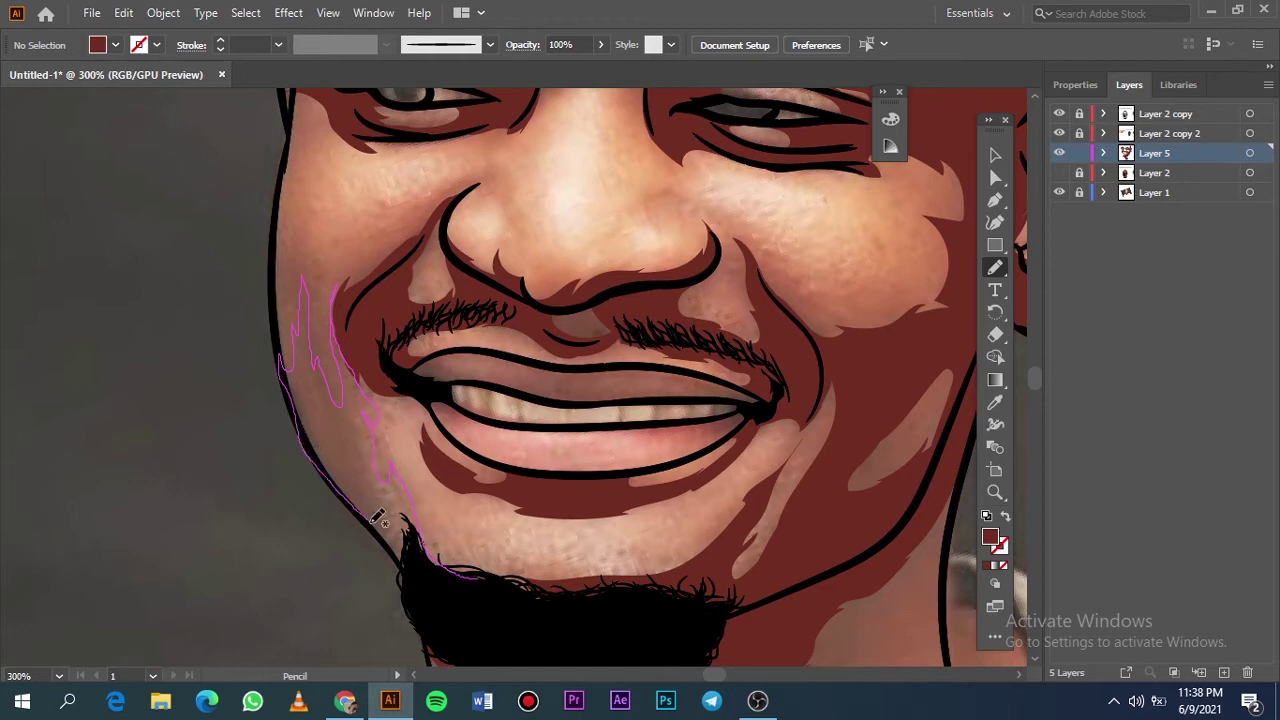
{"action": "left_click_drag", "start_coordinate": [285, 350], "coordinate": [440, 580]}
{"action": "left_click_drag", "start_coordinate": [365, 508], "coordinate": [400, 578]}
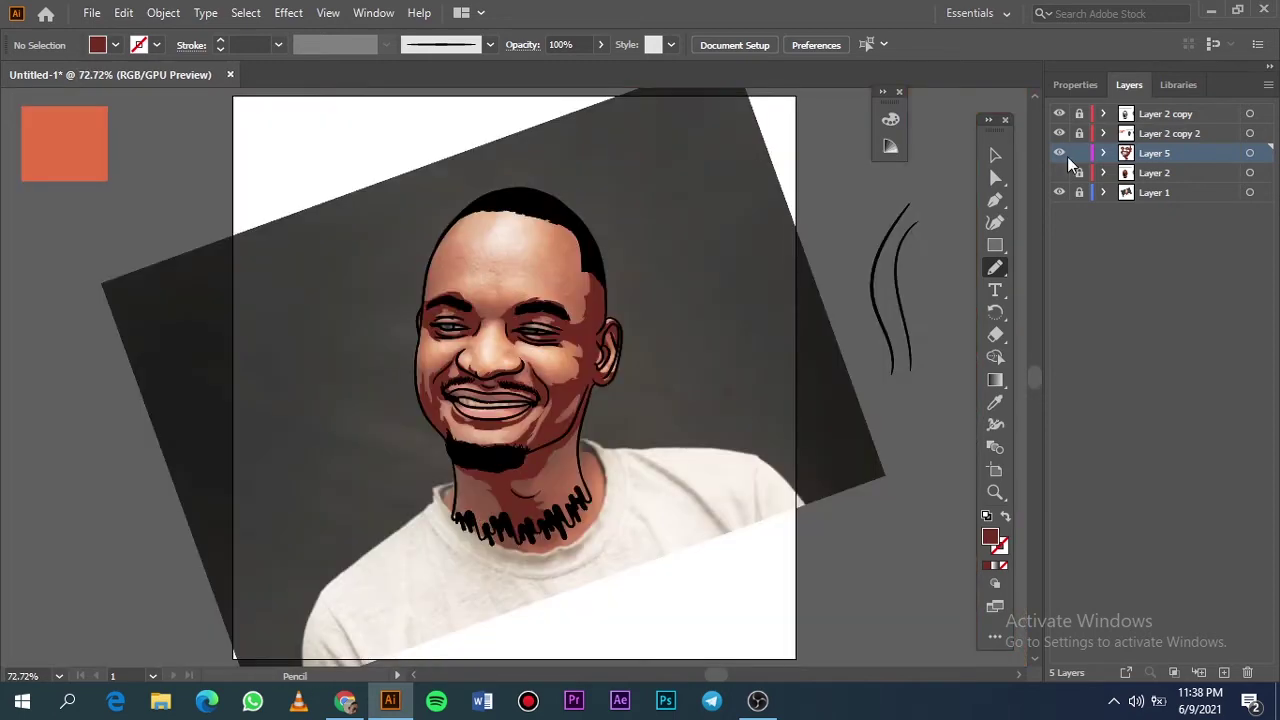
Step: Draw dark red shadows along the forehead edge, brow and nose
{"action": "left_click", "coordinate": [1059, 172]}
{"action": "left_click", "coordinate": [1060, 192]}
{"action": "left_click", "coordinate": [1059, 172]}
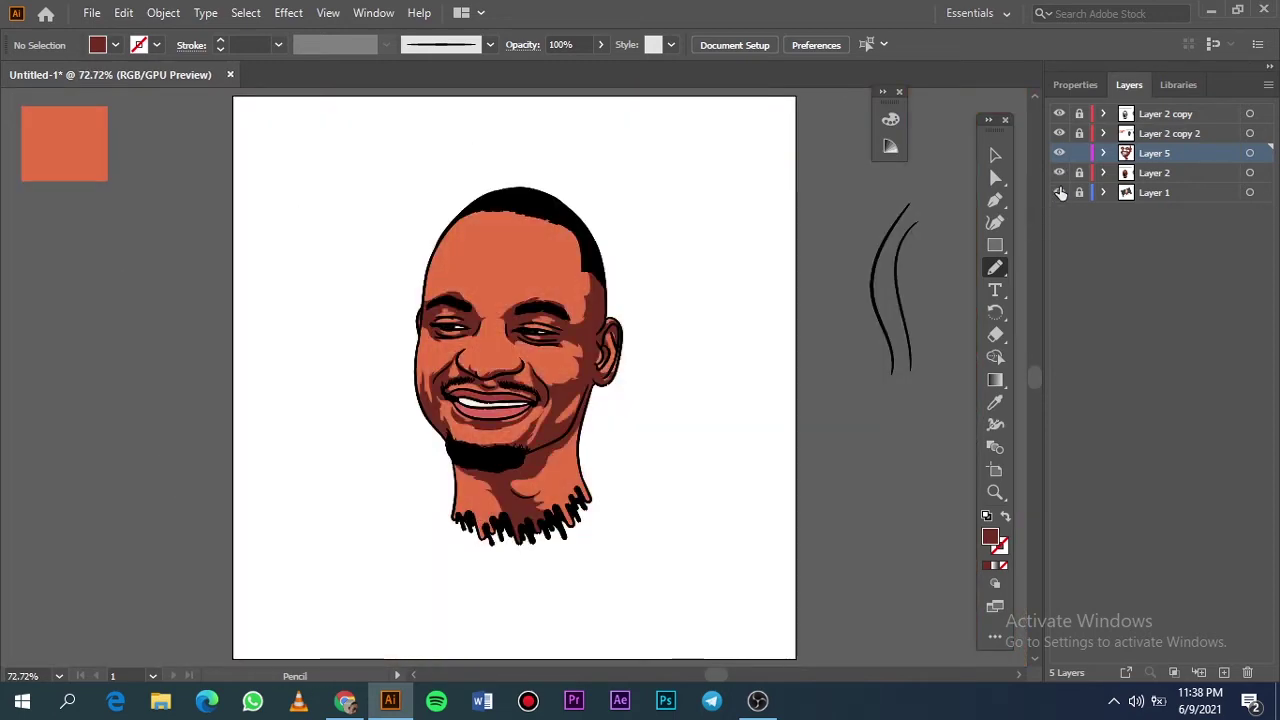
{"action": "scroll", "coordinate": [363, 537], "scroll_direction": "up", "scroll_amount": 5}
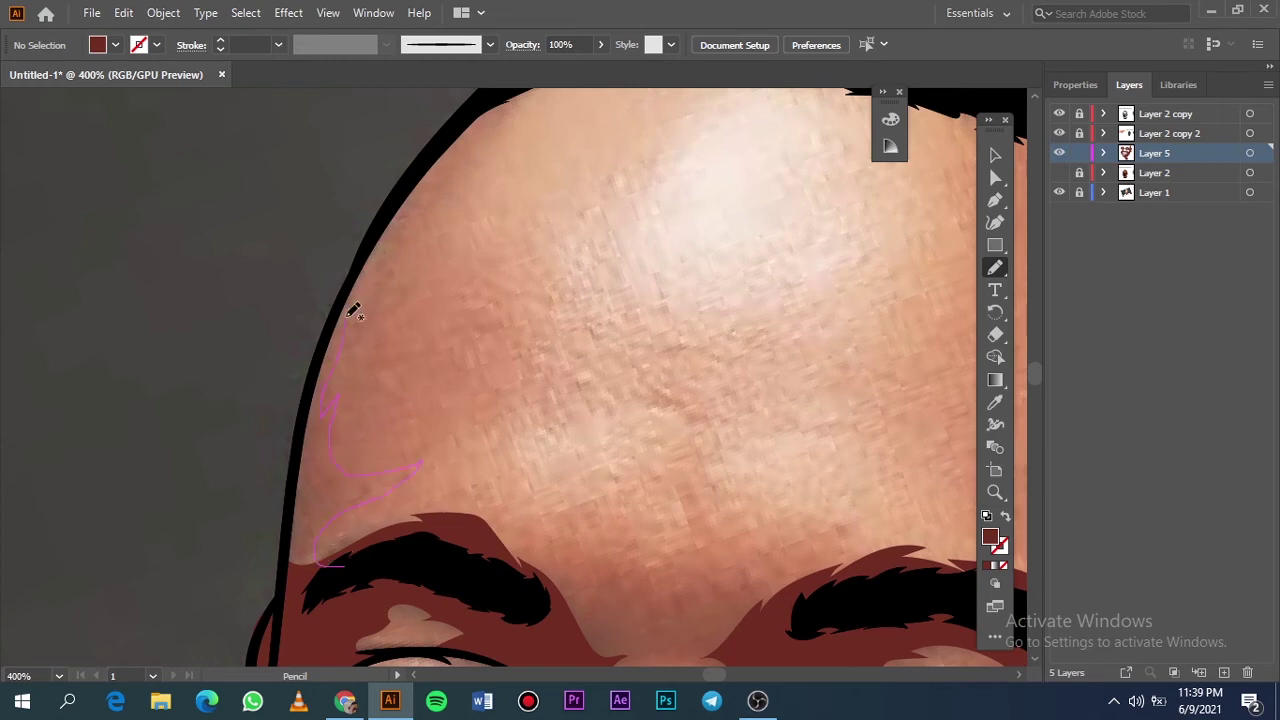
{"action": "left_click_drag", "start_coordinate": [352, 310], "coordinate": [343, 571]}
{"action": "scroll", "coordinate": [343, 571], "scroll_direction": "up", "scroll_amount": 1}
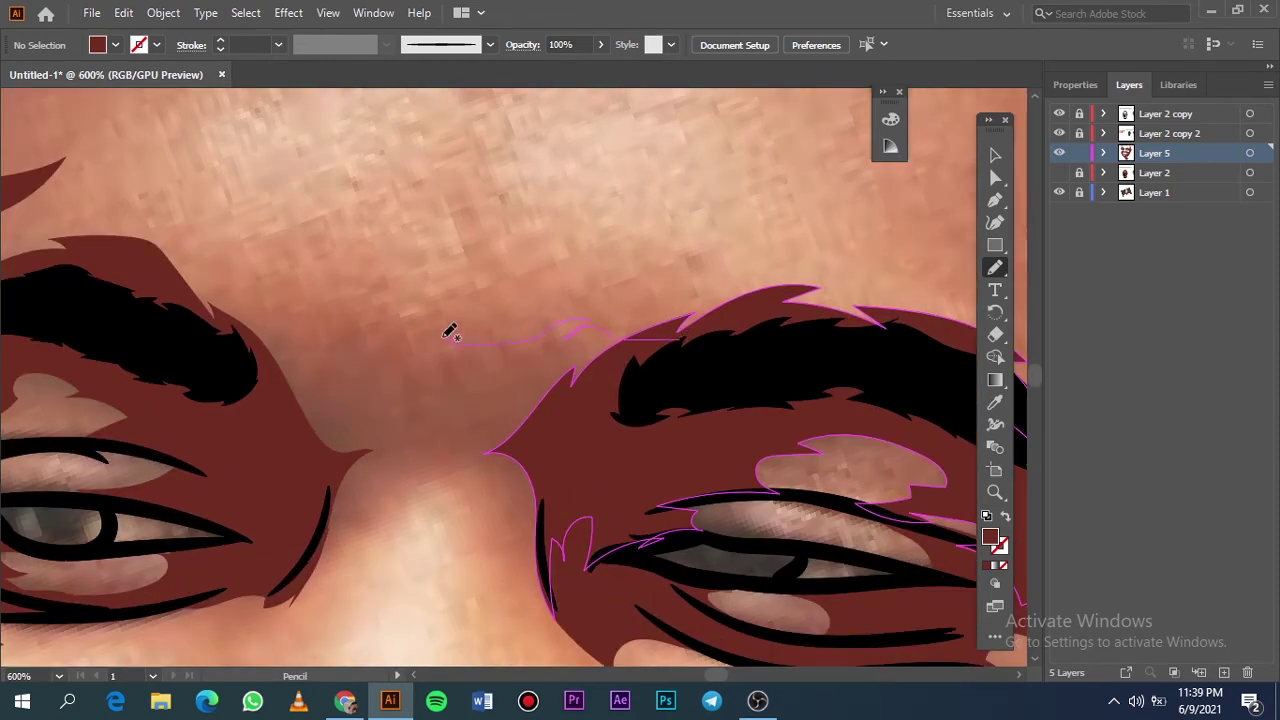
{"action": "mouse_move", "coordinate": [450, 333]}
{"action": "left_mouse_down"}
{"action": "mouse_move", "coordinate": [303, 417]}
{"action": "mouse_move", "coordinate": [380, 517]}
{"action": "left_mouse_up"}
{"action": "left_click_drag", "start_coordinate": [494, 528], "coordinate": [683, 340]}
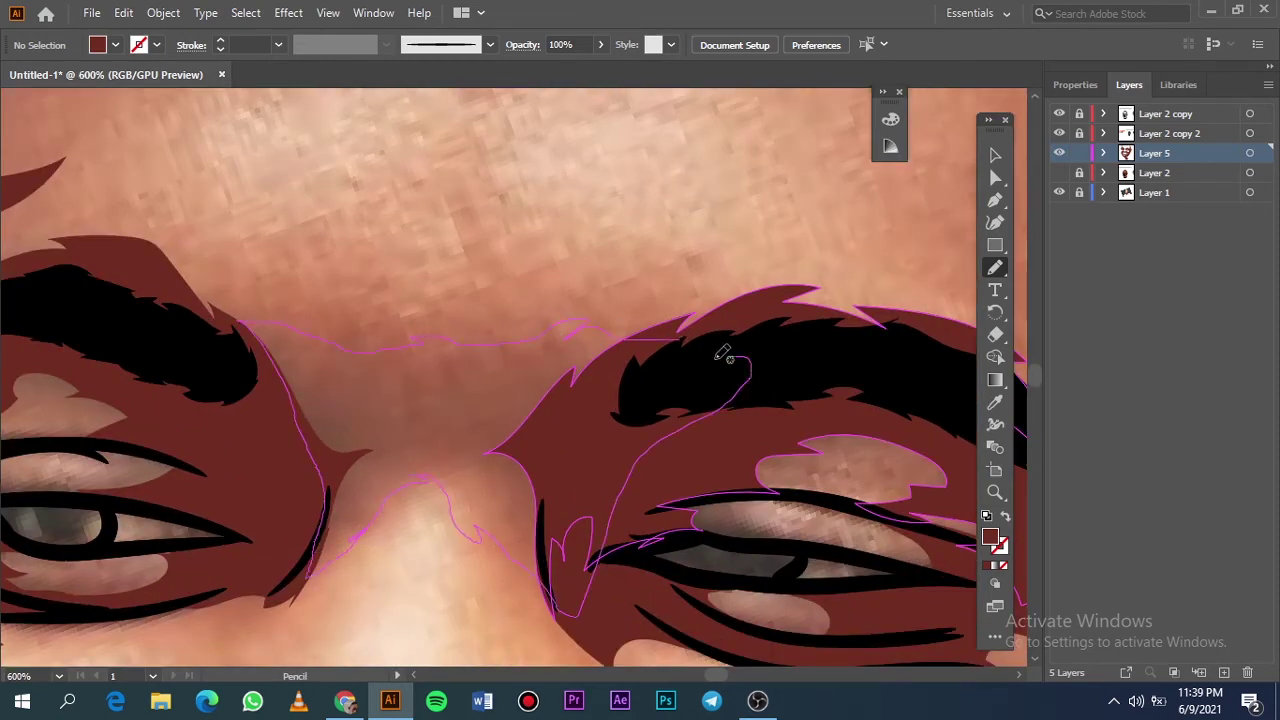
Step: Zoom out and hide Layer 1 so the shaded portrait shows without the photo
{"action": "key", "text": "ctrl+0"}
{"action": "left_click", "coordinate": [1054, 179]}
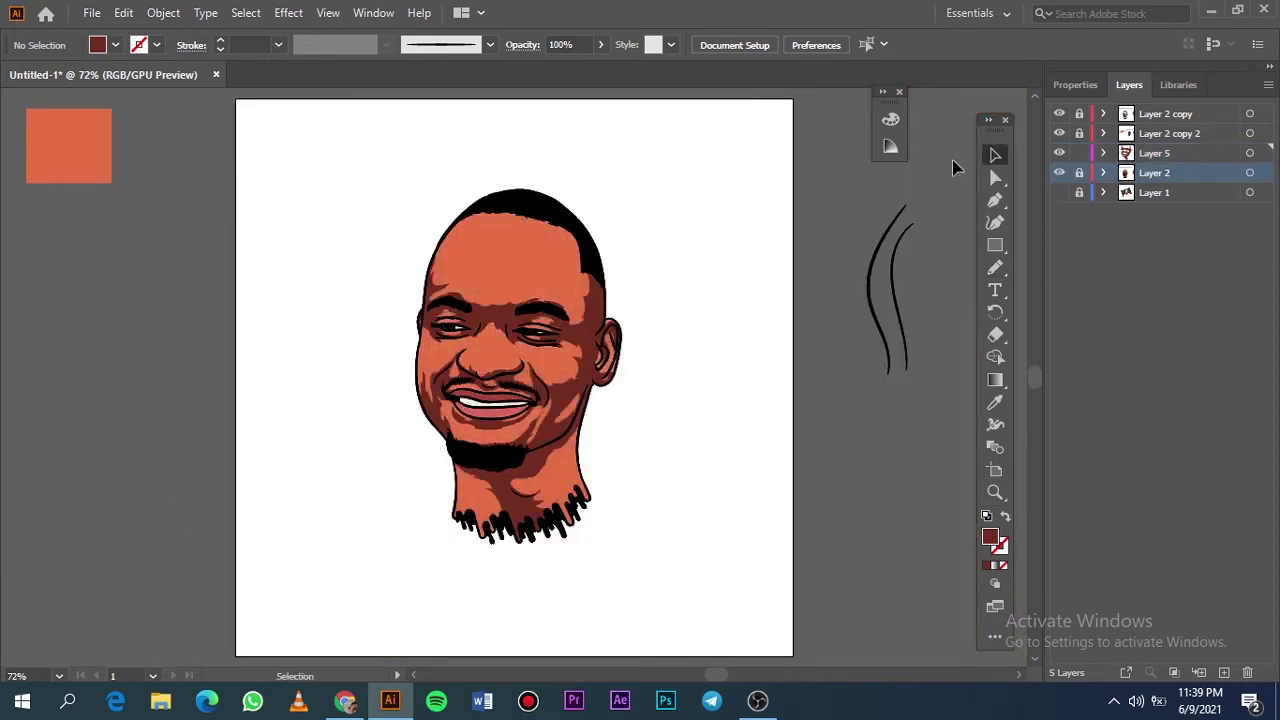
{"action": "left_click", "coordinate": [1060, 176], "text": "alt"}
{"action": "left_click", "coordinate": [1058, 176], "text": "alt"}
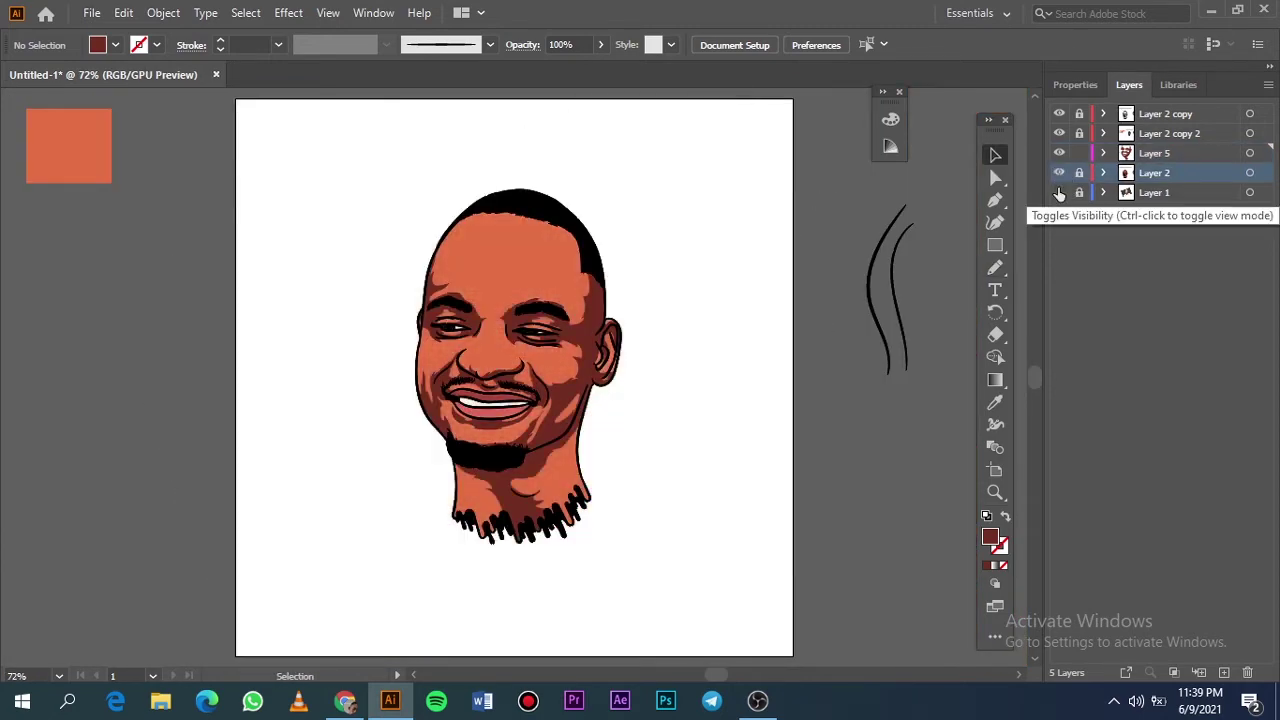
Step: Set a brownish-grey fill colour in the Color Picker for the tooth gaps
{"action": "left_click", "coordinate": [1058, 187], "text": "alt"}
{"action": "scroll", "coordinate": [722, 457], "scroll_direction": "up", "scroll_amount": 10, "text": "alt"}
{"action": "scroll", "coordinate": [722, 457], "scroll_direction": "up", "scroll_amount": 2, "text": "alt"}
{"action": "key", "text": "n"}
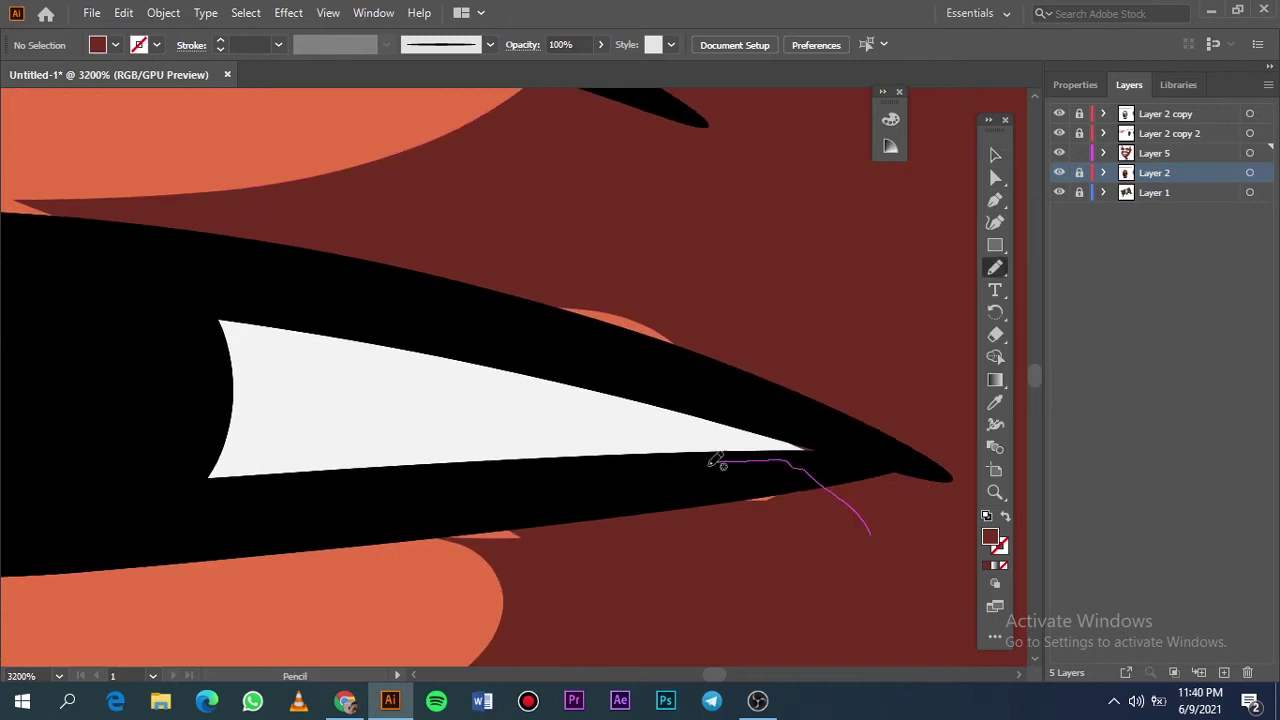
{"action": "left_click", "coordinate": [1058, 170], "text": "alt"}
{"action": "key", "text": "i"}
{"action": "left_click", "coordinate": [429, 383]}
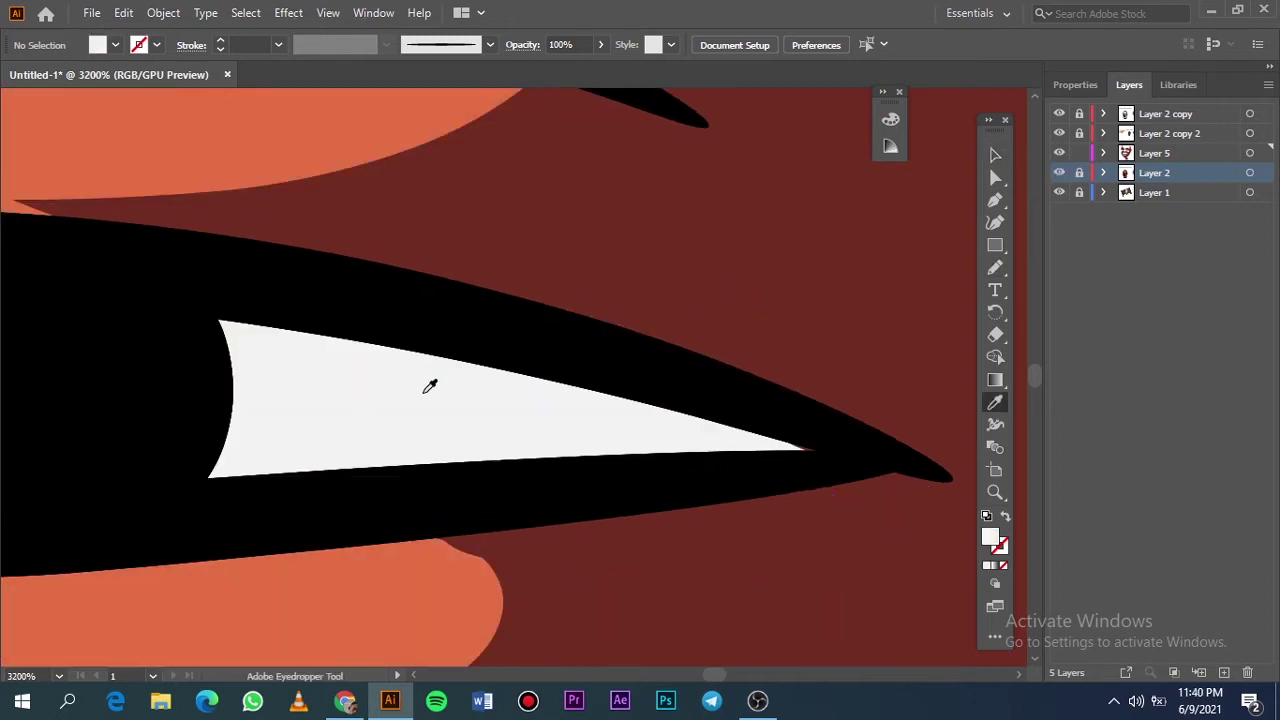
{"action": "double_click", "coordinate": [990, 537]}
{"action": "left_click_drag", "start_coordinate": [745, 150], "coordinate": [765, 218]}
{"action": "left_click", "coordinate": [1158, 118]}
Step: Draw grey gap shapes beside the teeth, sampling light grey from the eye white
{"action": "key", "text": "n"}
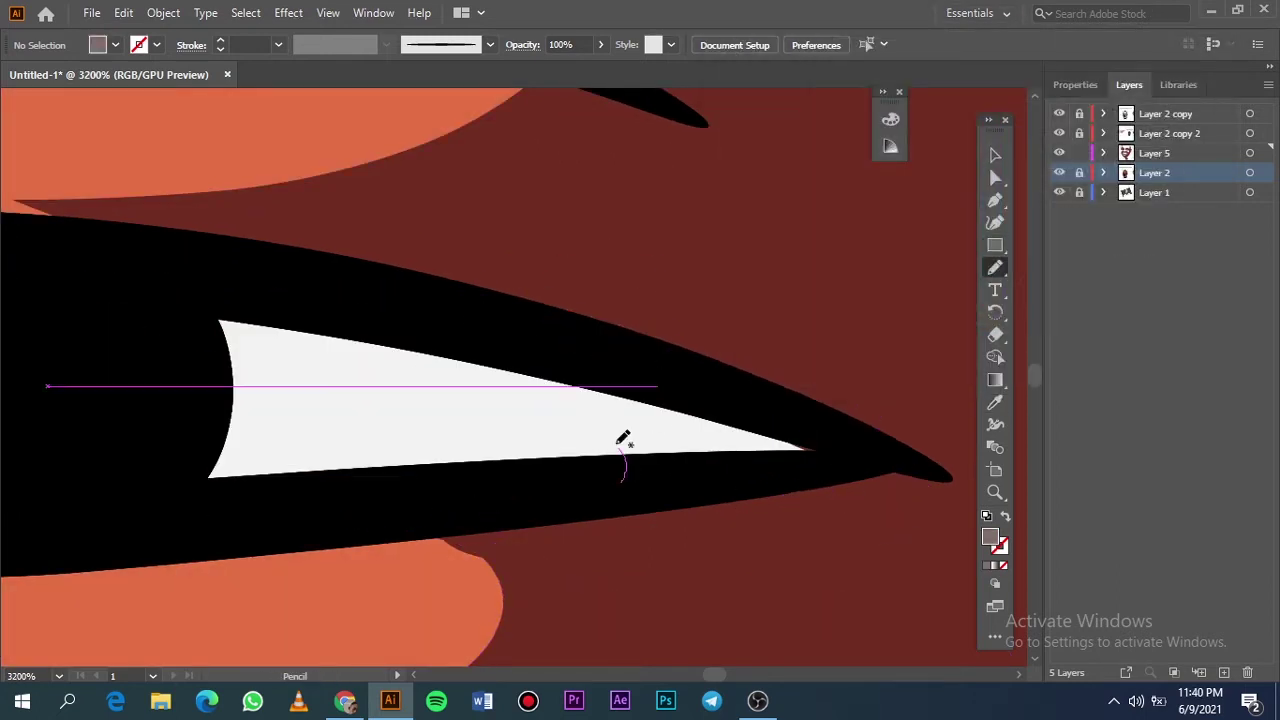
{"action": "mouse_move", "coordinate": [870, 530]}
{"action": "left_mouse_down"}
{"action": "mouse_move", "coordinate": [486, 417]}
{"action": "mouse_move", "coordinate": [394, 289]}
{"action": "mouse_move", "coordinate": [518, 472]}
{"action": "left_mouse_up"}
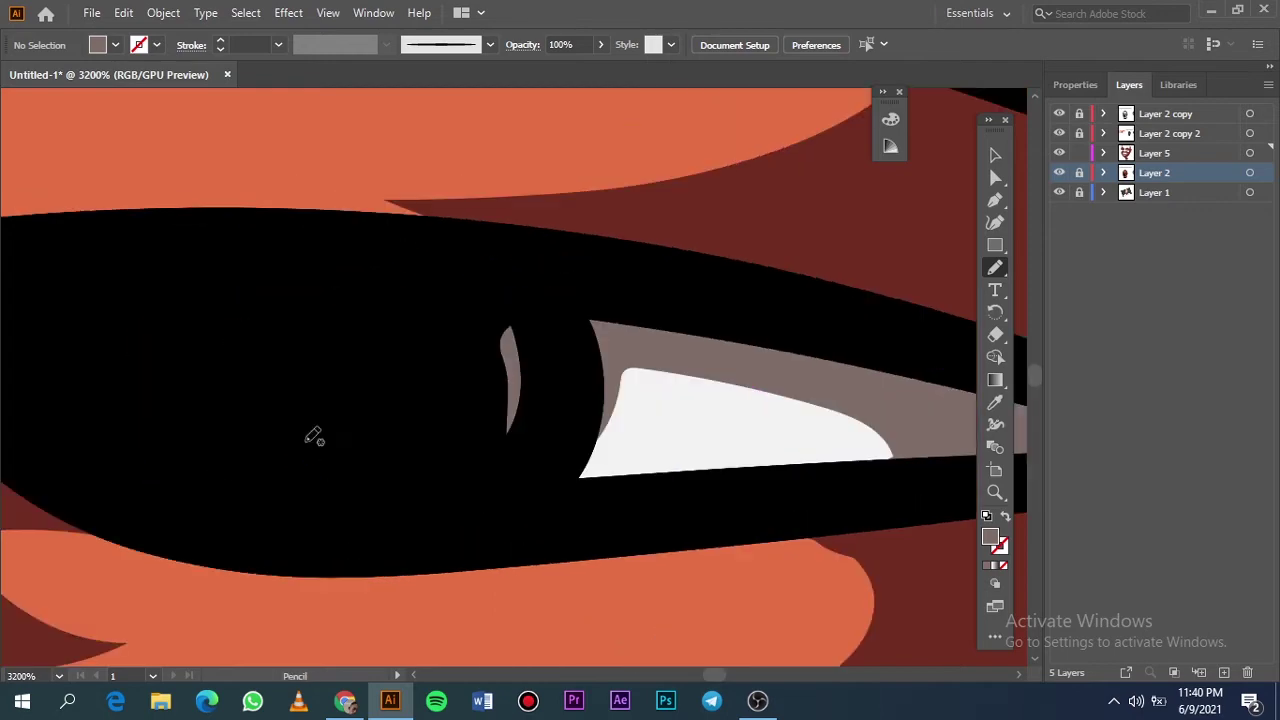
{"action": "key", "text": "ctrl+0"}
{"action": "scroll", "coordinate": [450, 325], "scroll_direction": "up", "scroll_amount": 5}
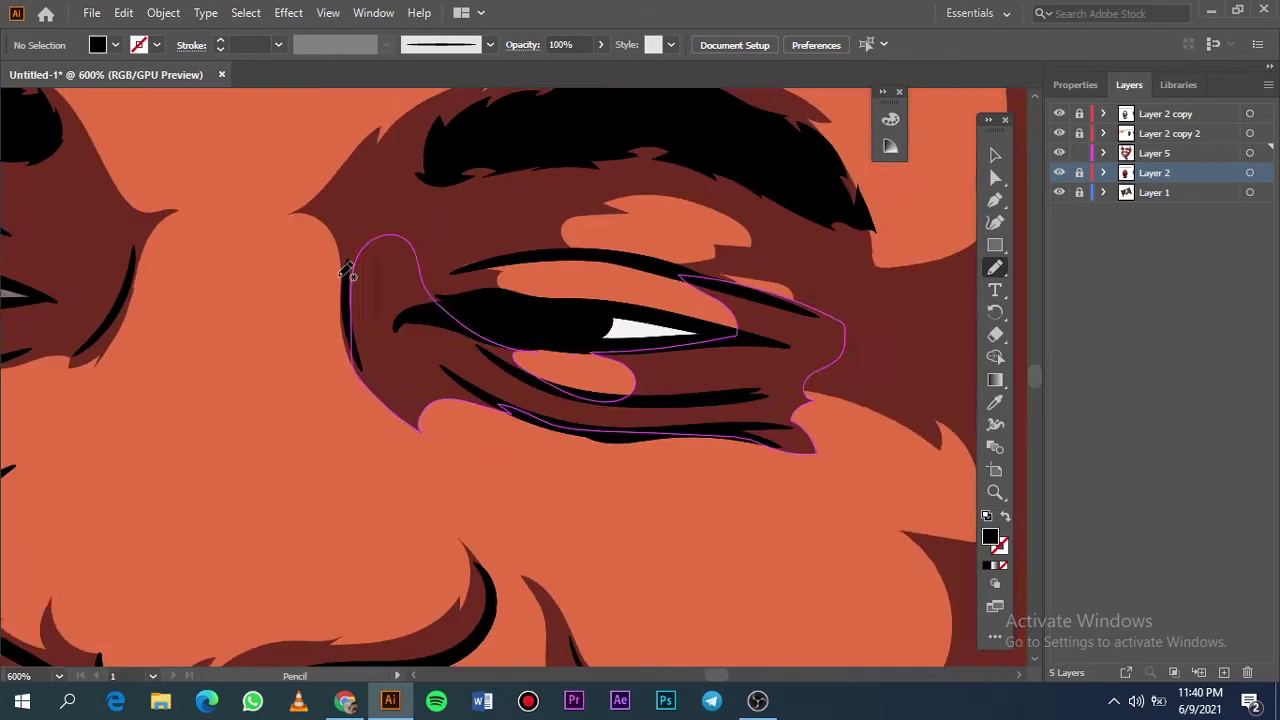
{"action": "key", "text": "i"}
{"action": "left_click", "coordinate": [206, 286]}
{"action": "scroll", "coordinate": [678, 336], "scroll_direction": "up", "scroll_amount": 3}
{"action": "key", "text": "n"}
{"action": "mouse_move", "coordinate": [548, 370]}
{"action": "left_mouse_down"}
{"action": "mouse_move", "coordinate": [343, 257]}
{"action": "mouse_move", "coordinate": [975, 272]}
{"action": "mouse_move", "coordinate": [545, 405]}
{"action": "left_mouse_up"}
{"action": "key", "text": "ctrl+0"}
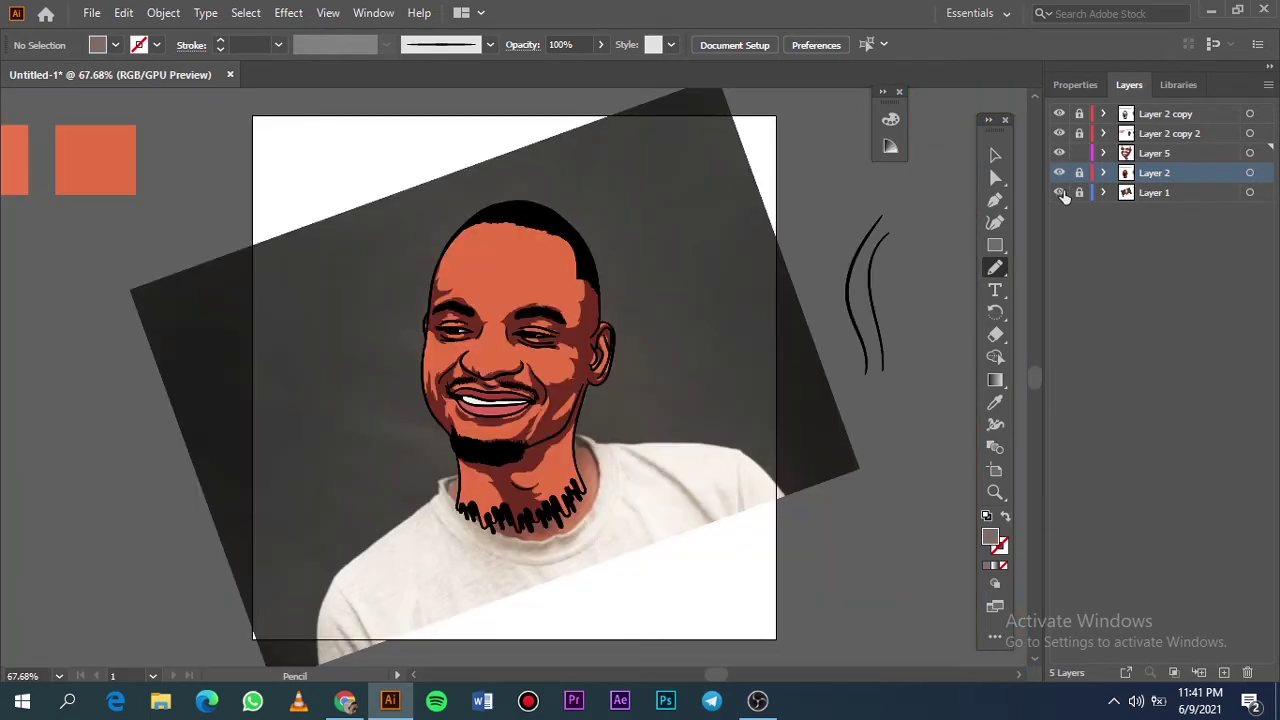
Step: Trace a grey gap between the upper teeth, checking against the photo
{"action": "left_click", "coordinate": [1059, 172]}
{"action": "scroll", "coordinate": [486, 391], "scroll_direction": "up", "scroll_amount": 5}
{"action": "scroll", "coordinate": [369, 350], "scroll_direction": "up", "scroll_amount": 2}
{"action": "scroll", "coordinate": [369, 350], "scroll_direction": "up", "scroll_amount": 1}
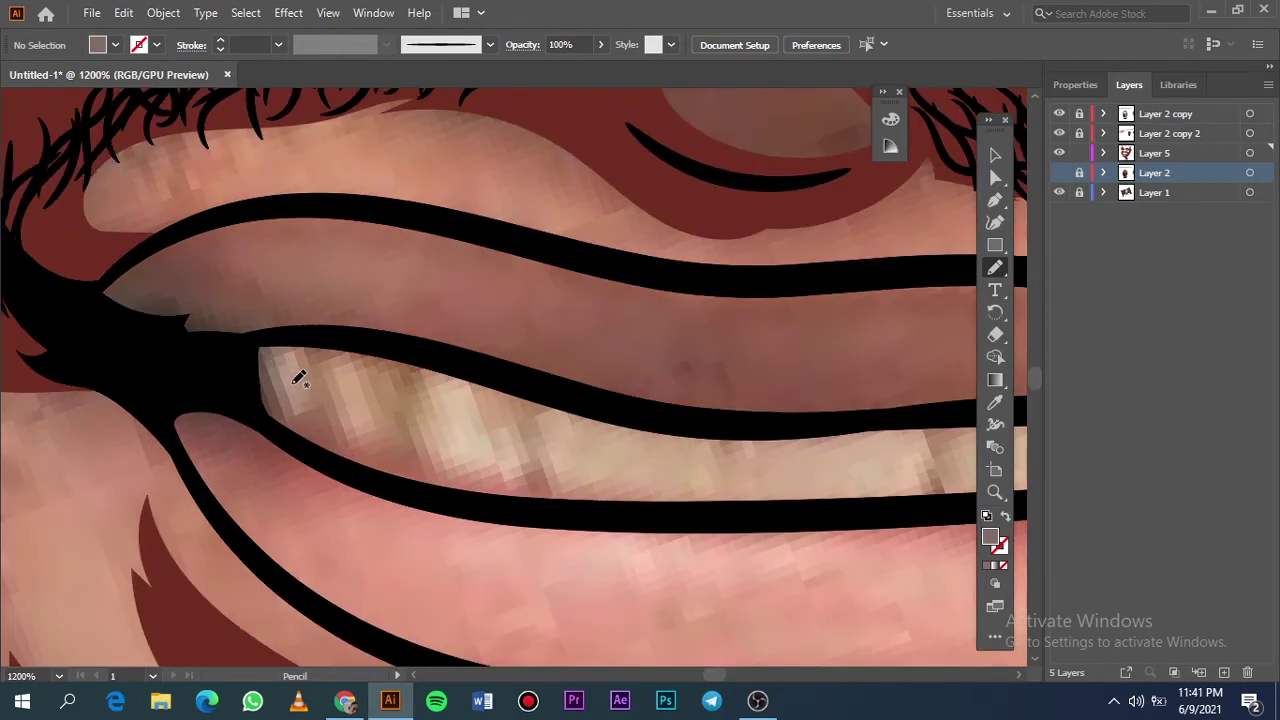
{"action": "left_click_drag", "start_coordinate": [350, 436], "coordinate": [260, 360]}
{"action": "key", "text": "ctrl+0"}
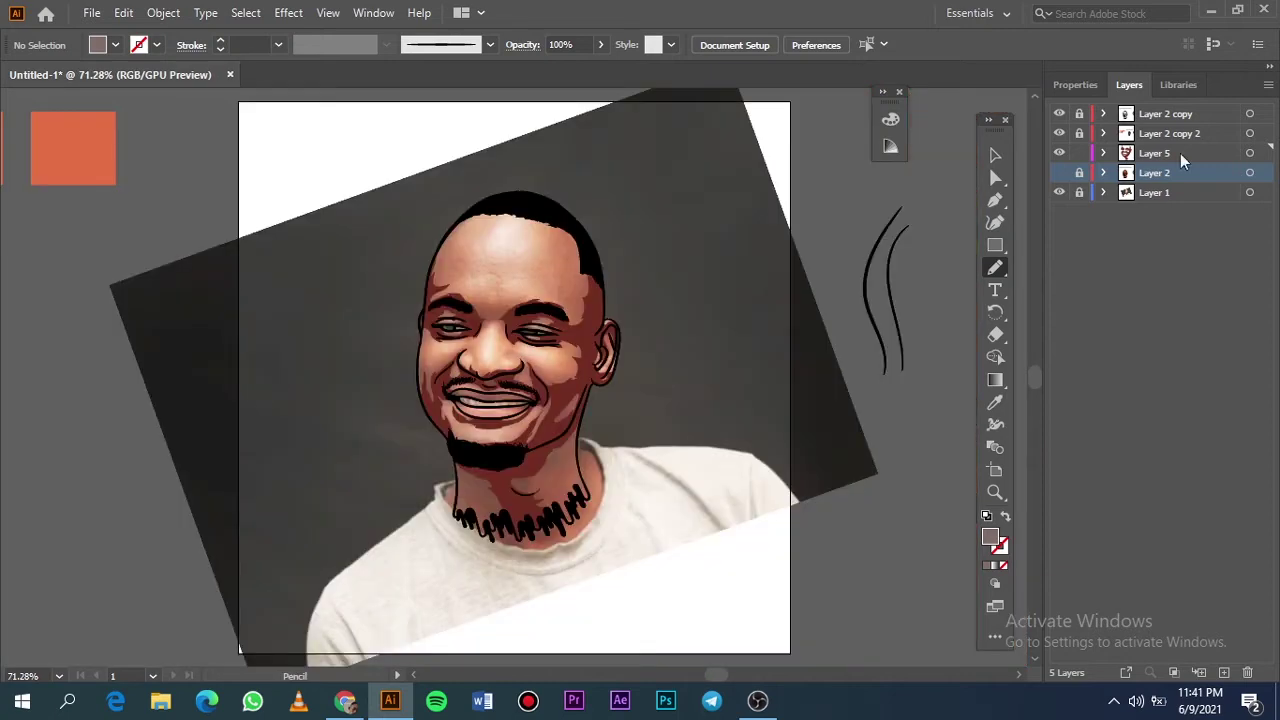
Step: Fill more gaps across the teeth with grey shapes
{"action": "left_click", "coordinate": [1059, 153]}
{"action": "left_click", "coordinate": [1059, 192]}
{"action": "left_click", "coordinate": [1059, 192]}
{"action": "scroll", "coordinate": [490, 400], "scroll_direction": "up", "scroll_amount": 8}
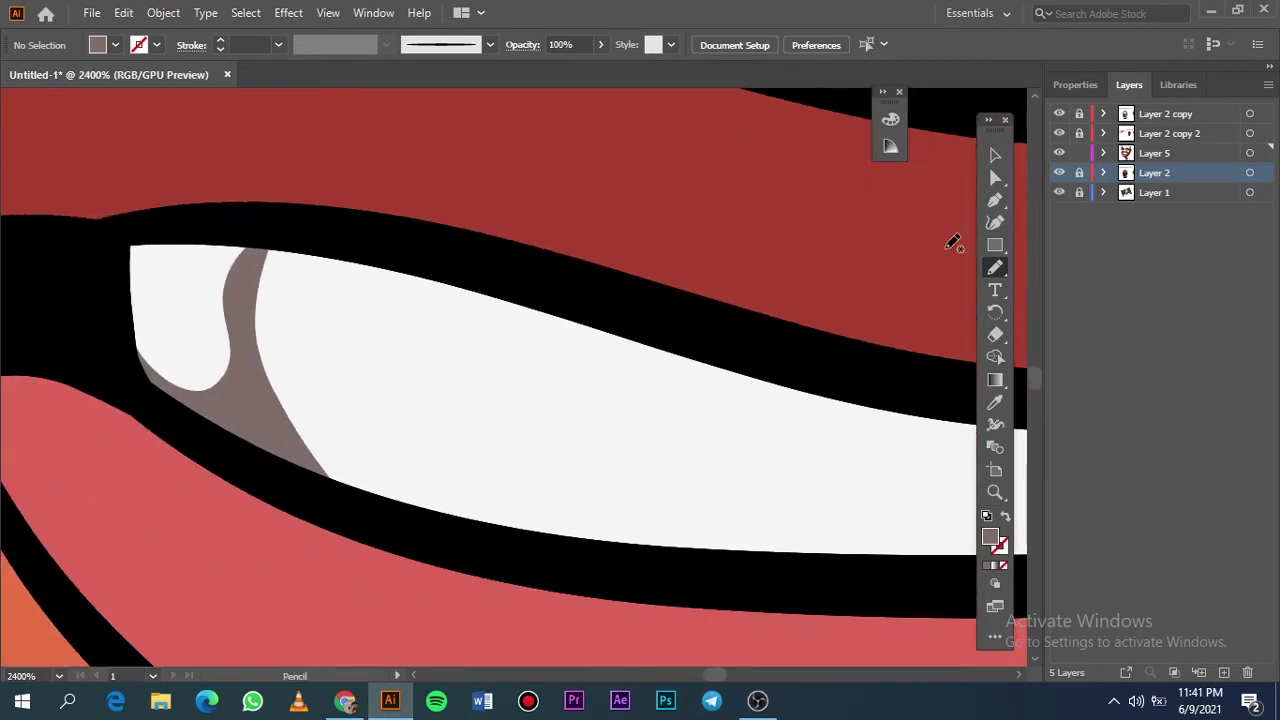
{"action": "left_click", "coordinate": [1059, 172]}
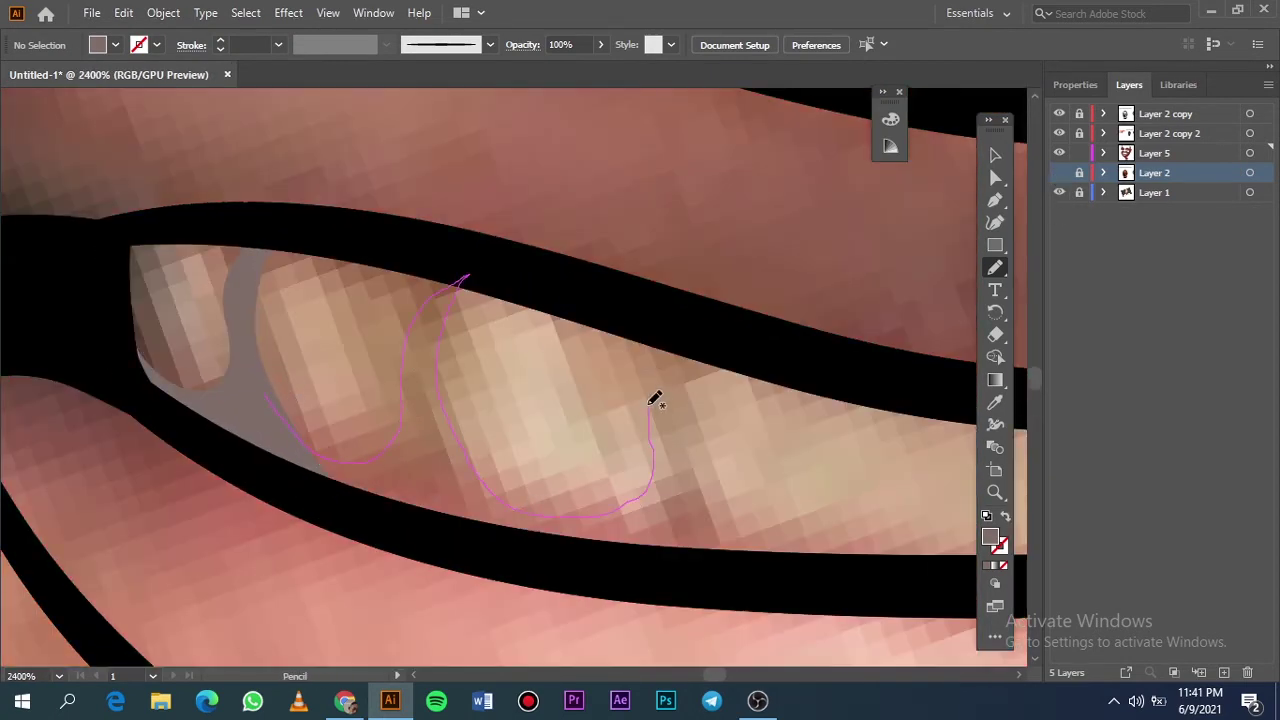
{"action": "mouse_move", "coordinate": [655, 400]}
{"action": "left_mouse_down"}
{"action": "mouse_move", "coordinate": [749, 531]}
{"action": "mouse_move", "coordinate": [263, 409]}
{"action": "left_mouse_up"}
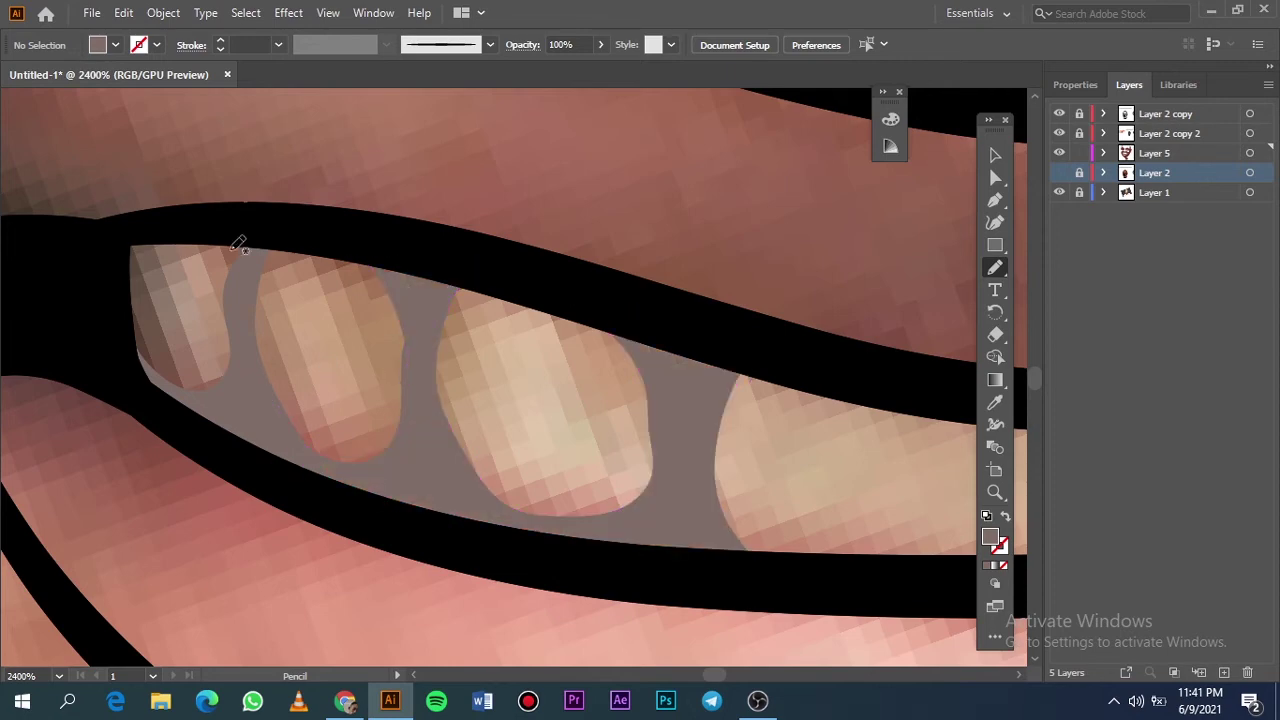
{"action": "left_click_drag", "start_coordinate": [238, 245], "coordinate": [246, 286]}
{"action": "key", "text": "ctrl+0"}
Step: Trace another grey tooth gap, comparing the drawing with the reference photo
{"action": "left_click", "coordinate": [1059, 172]}
{"action": "left_click", "coordinate": [1059, 192]}
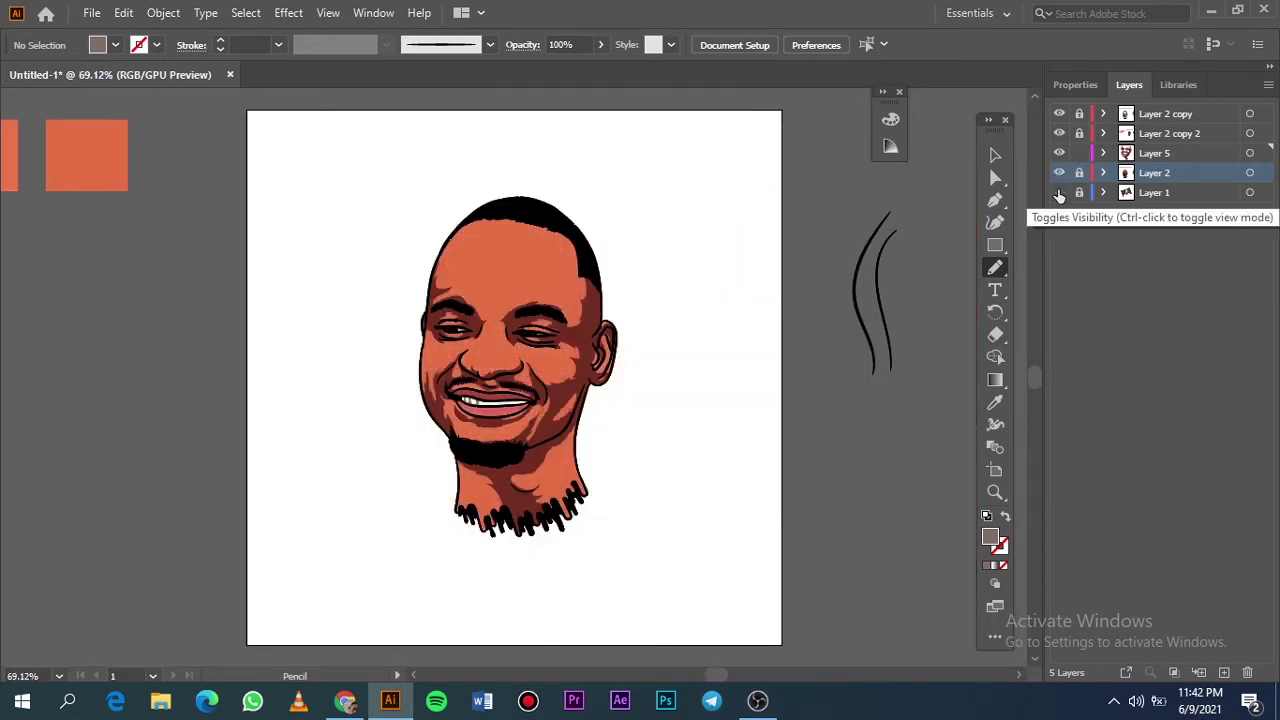
{"action": "left_click", "coordinate": [1059, 192]}
{"action": "left_click", "coordinate": [1059, 172]}
{"action": "scroll", "coordinate": [490, 405], "scroll_direction": "up", "scroll_amount": 6}
{"action": "mouse_move", "coordinate": [435, 372]}
{"action": "left_mouse_down"}
{"action": "mouse_move", "coordinate": [451, 443]}
{"action": "mouse_move", "coordinate": [468, 452]}
{"action": "mouse_move", "coordinate": [435, 373]}
{"action": "left_mouse_up"}
{"action": "key", "text": "ctrl+0"}
{"action": "left_click", "coordinate": [1059, 192]}
{"action": "scroll", "coordinate": [351, 534], "scroll_direction": "up", "scroll_amount": 4}
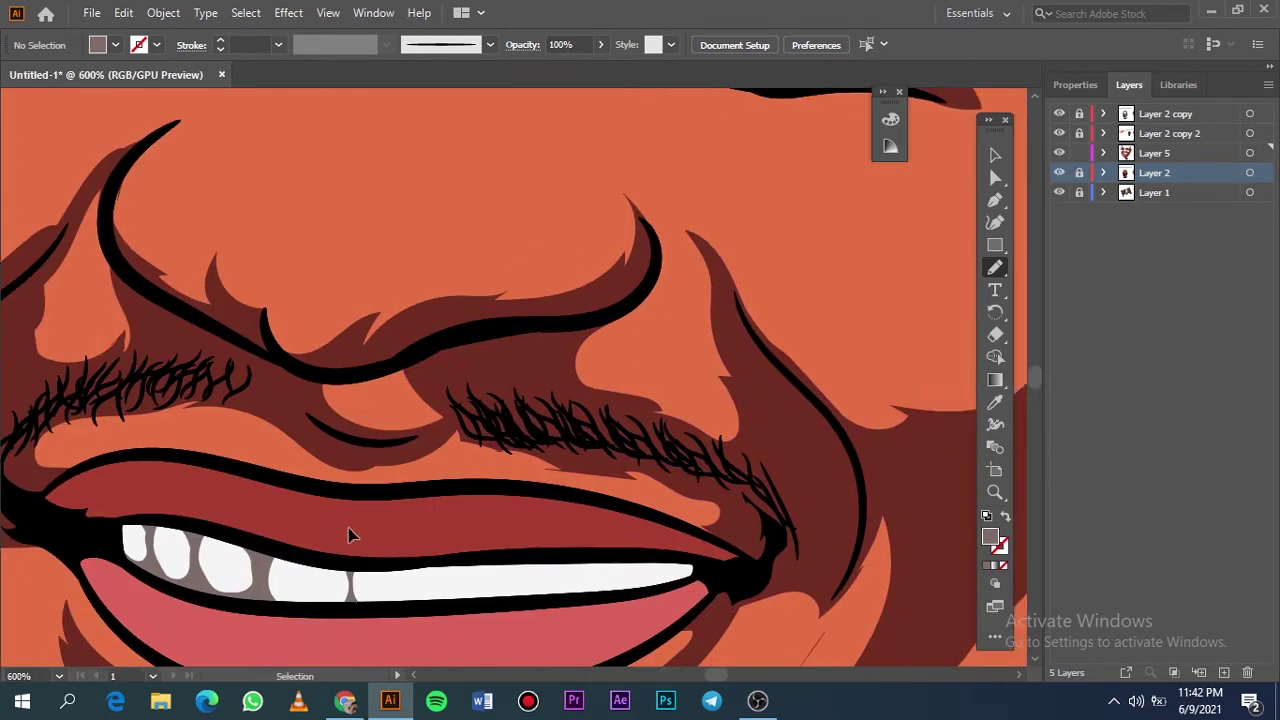
{"action": "scroll", "coordinate": [351, 534], "scroll_direction": "up", "scroll_amount": 4}
Step: Add grey gap shapes near the mouth corner and between two teeth
{"action": "left_click_drag", "start_coordinate": [548, 520], "coordinate": [500, 394]}
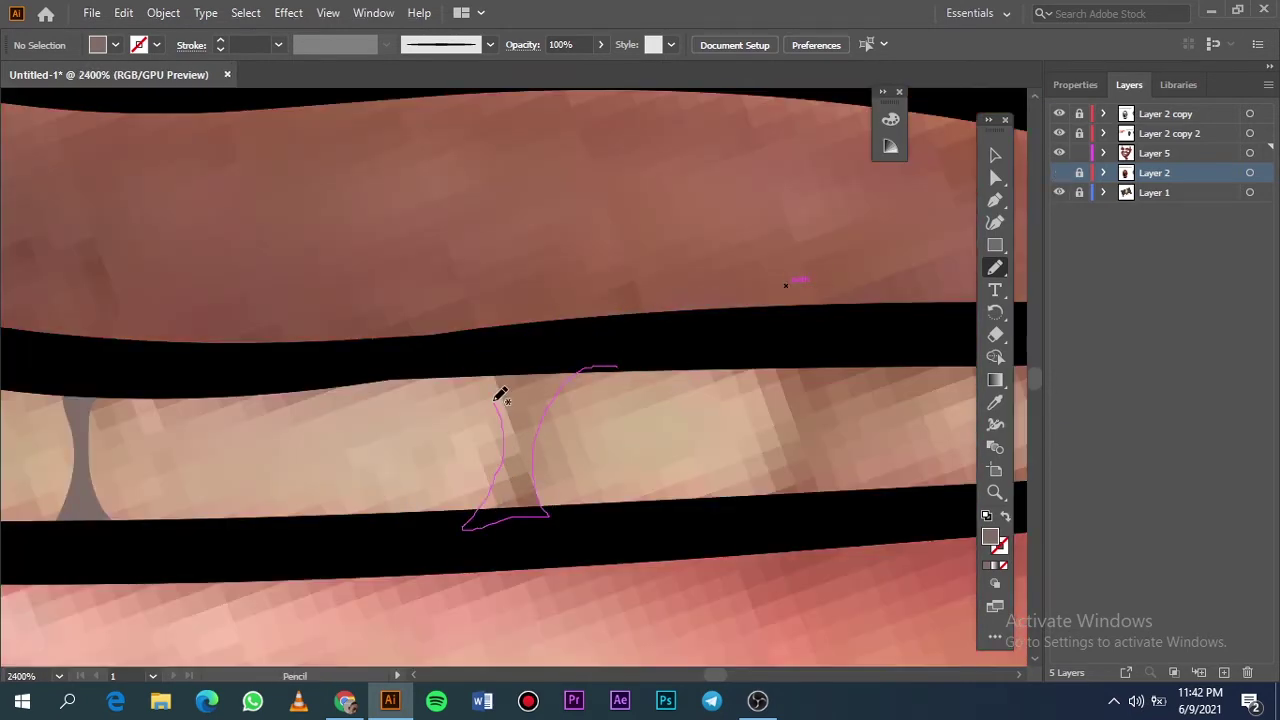
{"action": "scroll", "coordinate": [629, 394], "scroll_direction": "left", "scroll_amount": 3}
{"action": "scroll", "coordinate": [629, 394], "scroll_direction": "right", "scroll_amount": 5}
{"action": "mouse_move", "coordinate": [815, 440]}
{"action": "left_mouse_down"}
{"action": "mouse_move", "coordinate": [851, 408]}
{"action": "mouse_move", "coordinate": [815, 440]}
{"action": "left_mouse_up"}
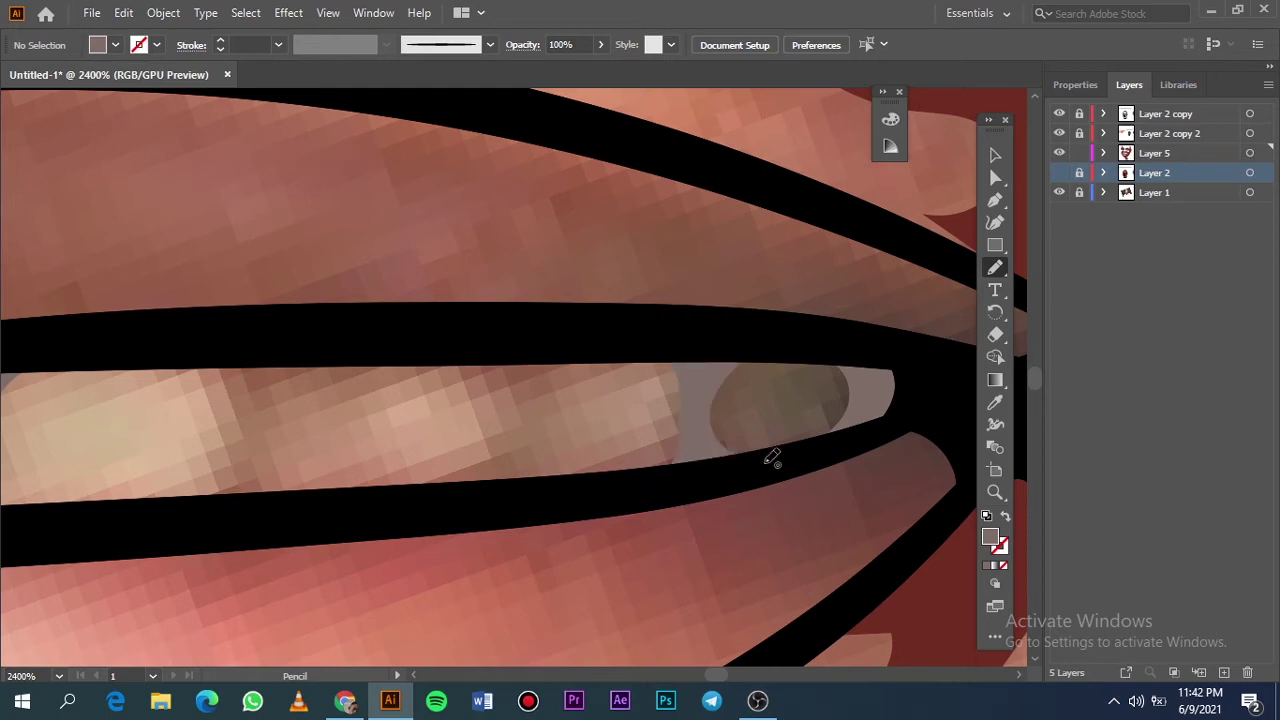
{"action": "key", "text": "v"}
{"action": "scroll", "coordinate": [479, 488], "scroll_direction": "left", "scroll_amount": 3}
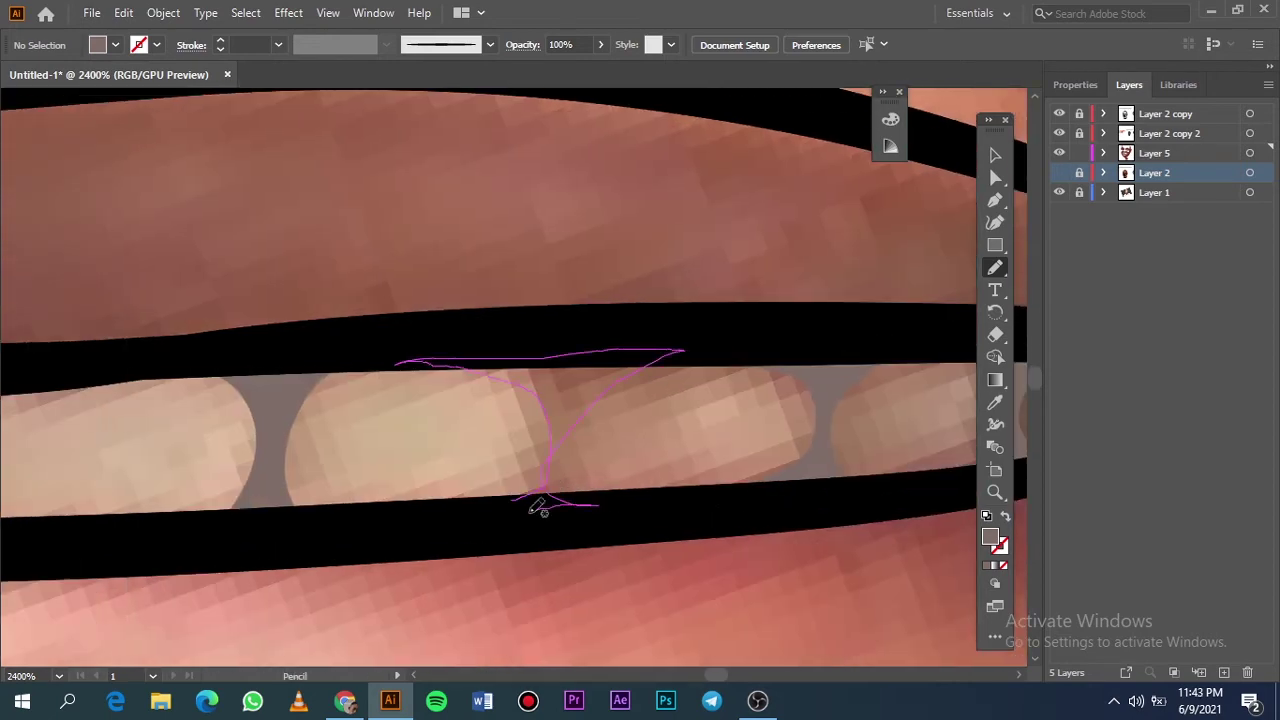
{"action": "mouse_move", "coordinate": [473, 505]}
{"action": "left_mouse_down"}
{"action": "mouse_move", "coordinate": [658, 328]}
{"action": "mouse_move", "coordinate": [478, 505]}
{"action": "left_mouse_up"}
{"action": "key", "text": "ctrl+0"}
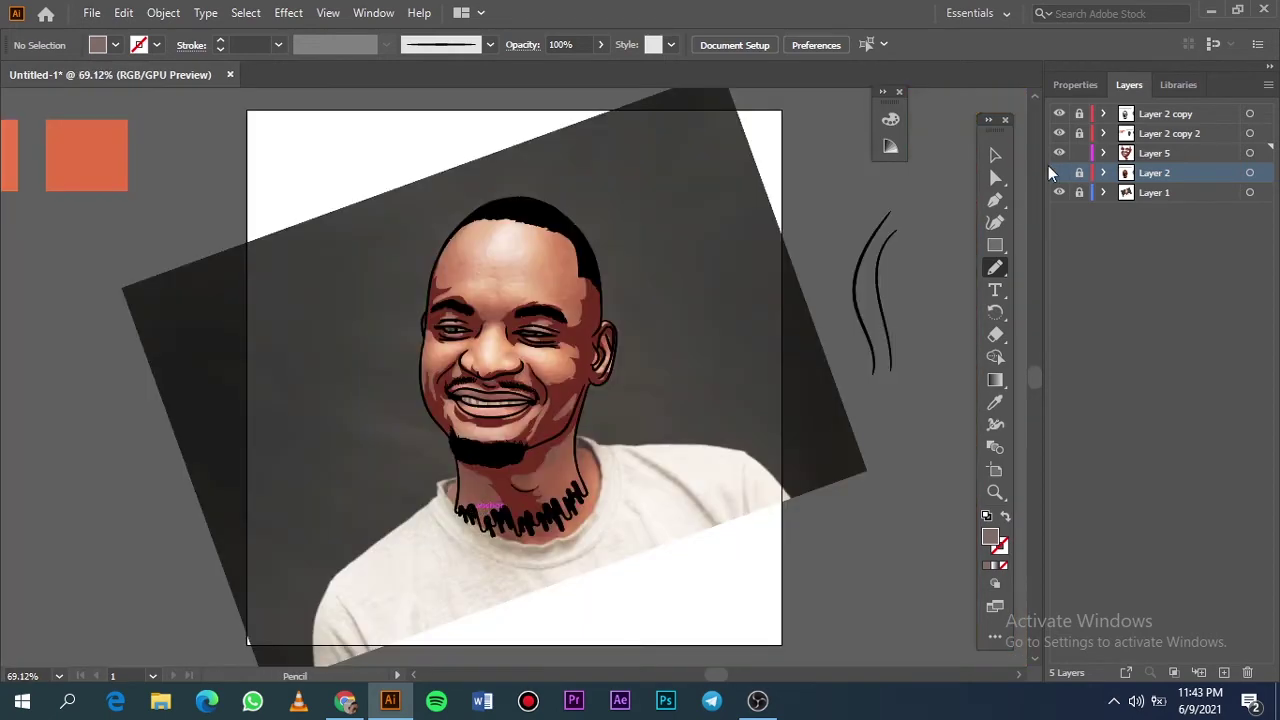
{"action": "left_click", "coordinate": [1058, 193]}
{"action": "scroll", "coordinate": [391, 423], "scroll_direction": "up", "scroll_amount": 5}
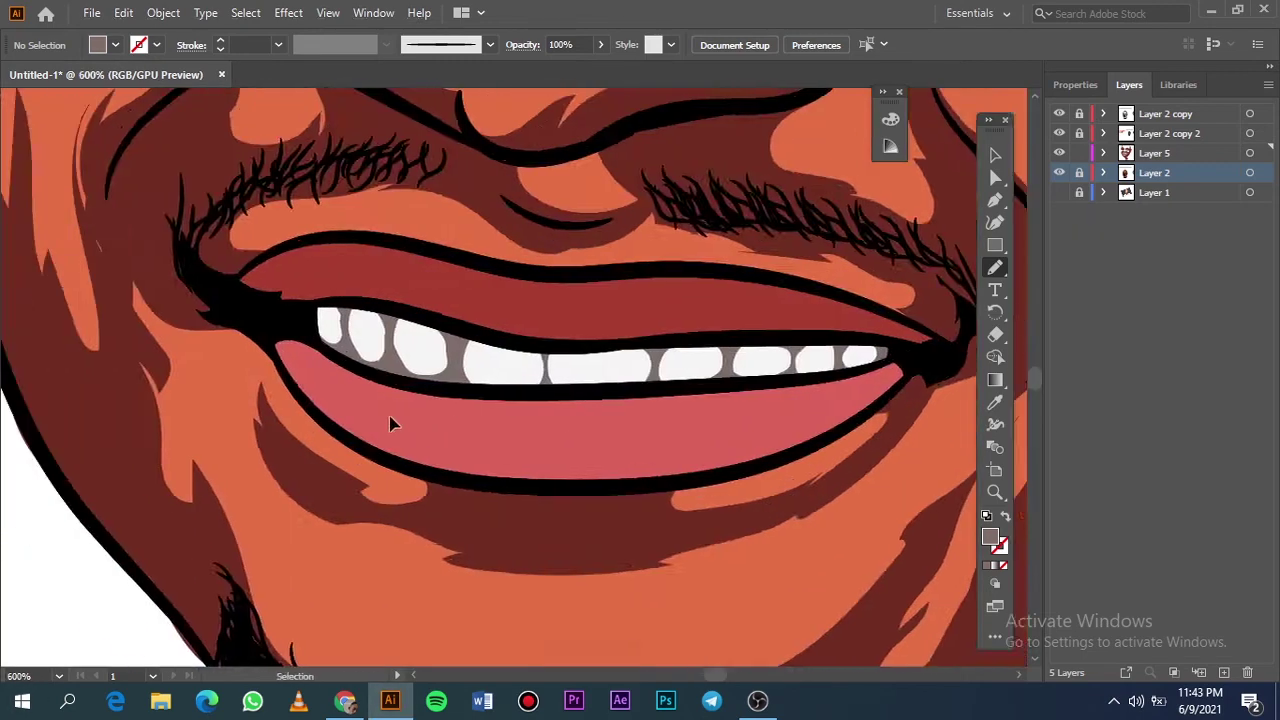
{"action": "scroll", "coordinate": [408, 334], "scroll_direction": "up", "scroll_amount": 3}
Step: Trace grey shapes at the left end and top edge of the teeth, plus one more gap
{"action": "key", "text": "v"}
{"action": "key", "text": "ctrl+z"}
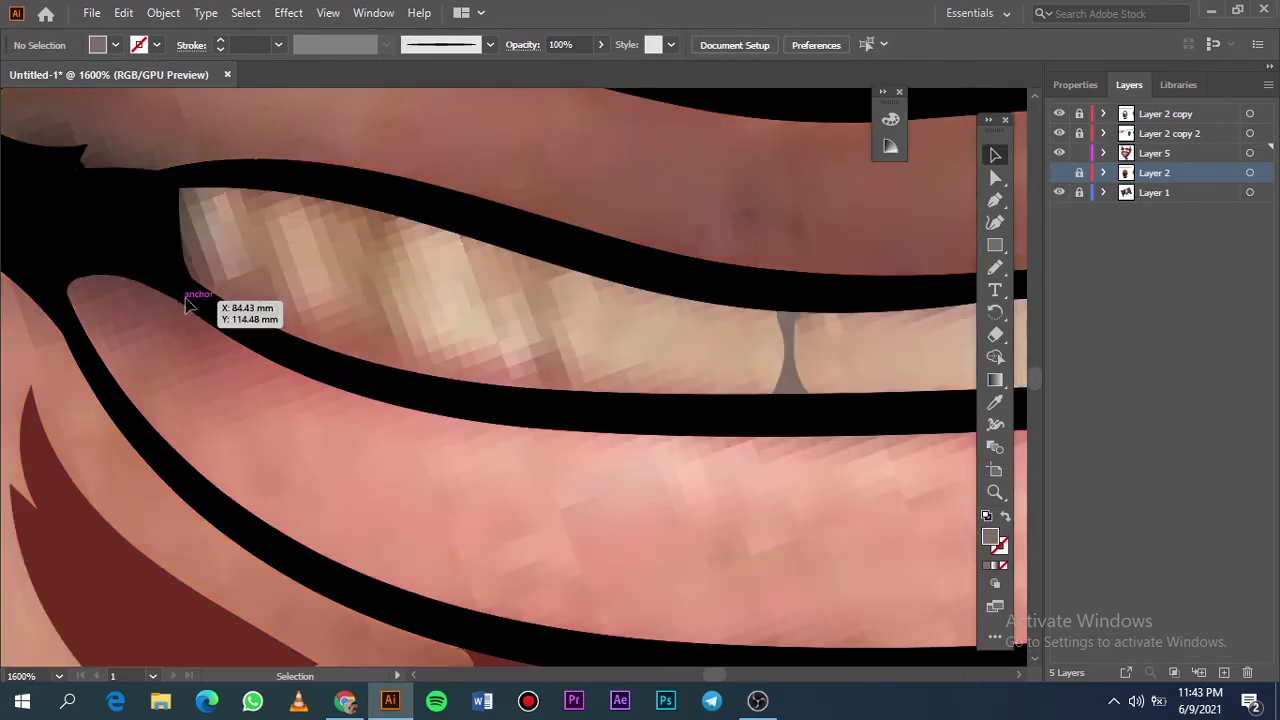
{"action": "key", "text": "n"}
{"action": "scroll", "coordinate": [200, 290], "scroll_direction": "up", "scroll_amount": 1}
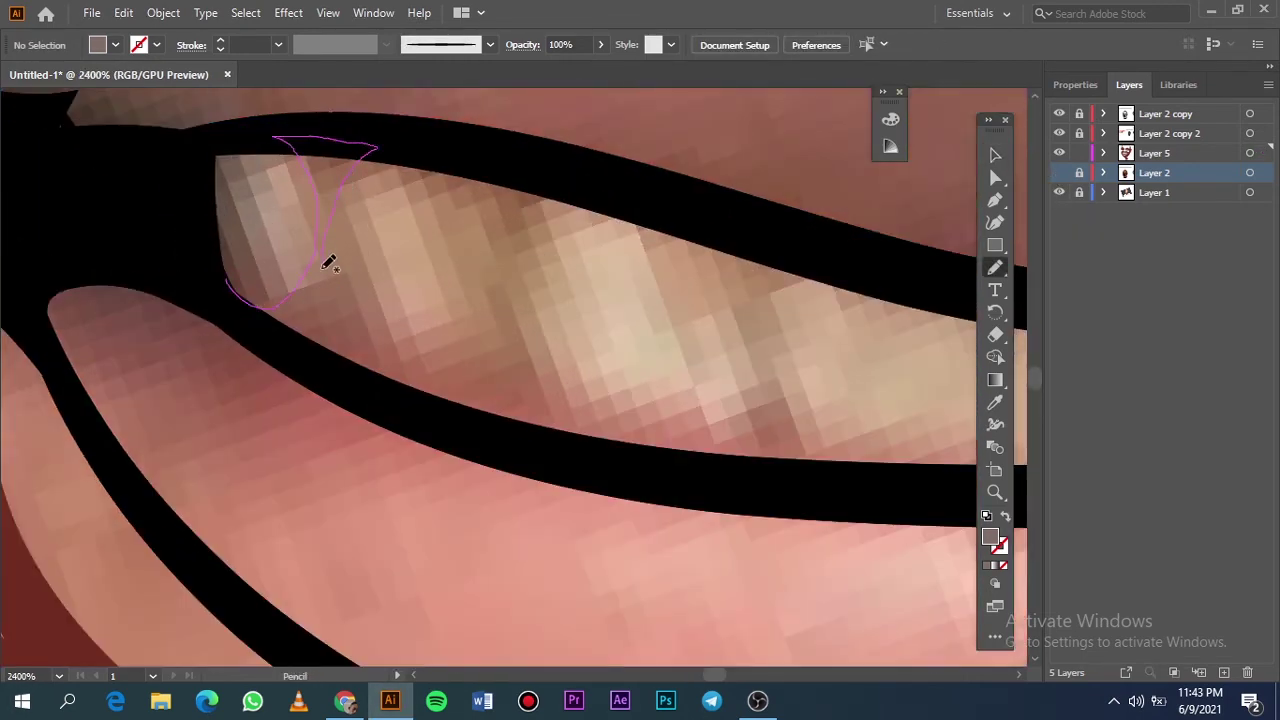
{"action": "left_click_drag", "start_coordinate": [280, 133], "coordinate": [347, 338]}
{"action": "mouse_move", "coordinate": [476, 175]}
{"action": "left_mouse_down"}
{"action": "mouse_move", "coordinate": [531, 206]}
{"action": "mouse_move", "coordinate": [414, 409]}
{"action": "mouse_move", "coordinate": [334, 343]}
{"action": "mouse_move", "coordinate": [578, 205]}
{"action": "mouse_move", "coordinate": [343, 357]}
{"action": "mouse_move", "coordinate": [771, 363]}
{"action": "left_mouse_up"}
{"action": "mouse_move", "coordinate": [320, 460]}
{"action": "left_mouse_down"}
{"action": "mouse_move", "coordinate": [414, 309]}
{"action": "mouse_move", "coordinate": [414, 388]}
{"action": "mouse_move", "coordinate": [400, 280]}
{"action": "mouse_move", "coordinate": [437, 300]}
{"action": "mouse_move", "coordinate": [286, 457]}
{"action": "left_mouse_up"}
{"action": "key", "text": "ctrl+0"}
{"action": "left_click", "coordinate": [1059, 172]}
{"action": "left_click", "coordinate": [1059, 192]}
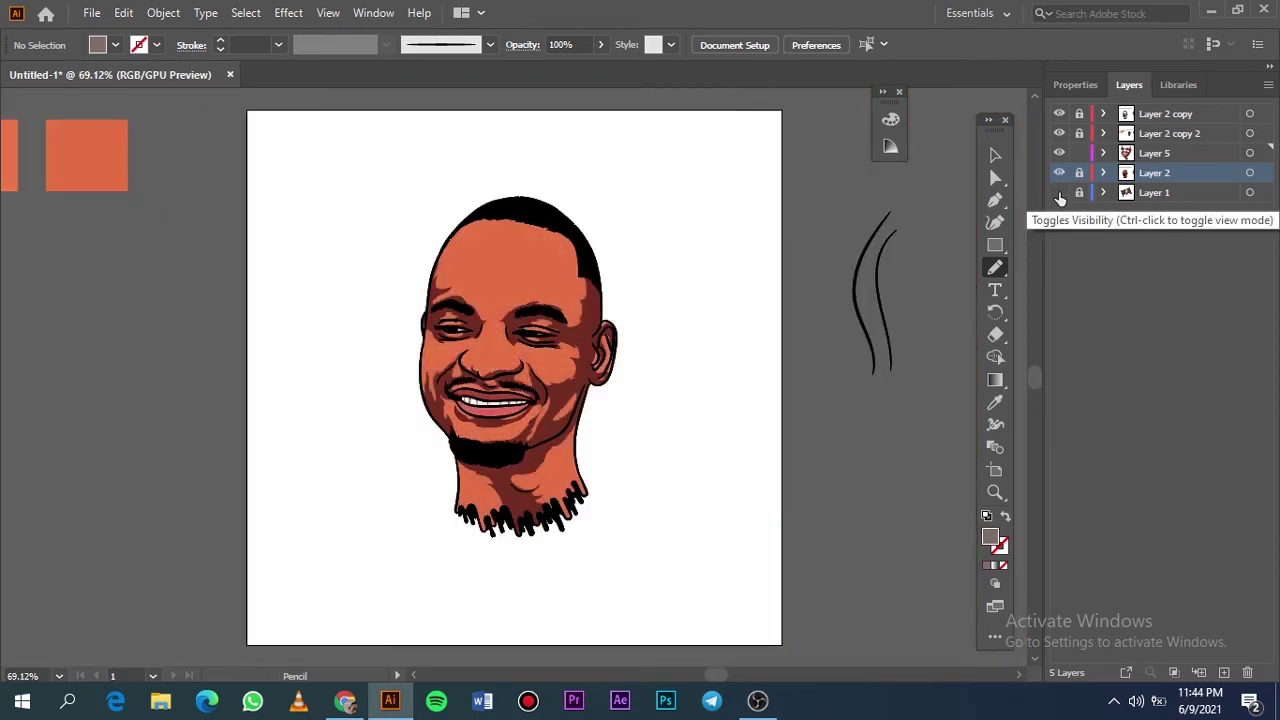
{"action": "left_click", "coordinate": [1059, 192]}
{"action": "scroll", "coordinate": [506, 403], "scroll_direction": "up", "scroll_amount": 5}
Step: Sample the lower-lip pink and change the fill to a darker red in the Color Picker
{"action": "key", "text": "i"}
{"action": "left_click", "coordinate": [506, 403]}
{"action": "double_click", "coordinate": [990, 537]}
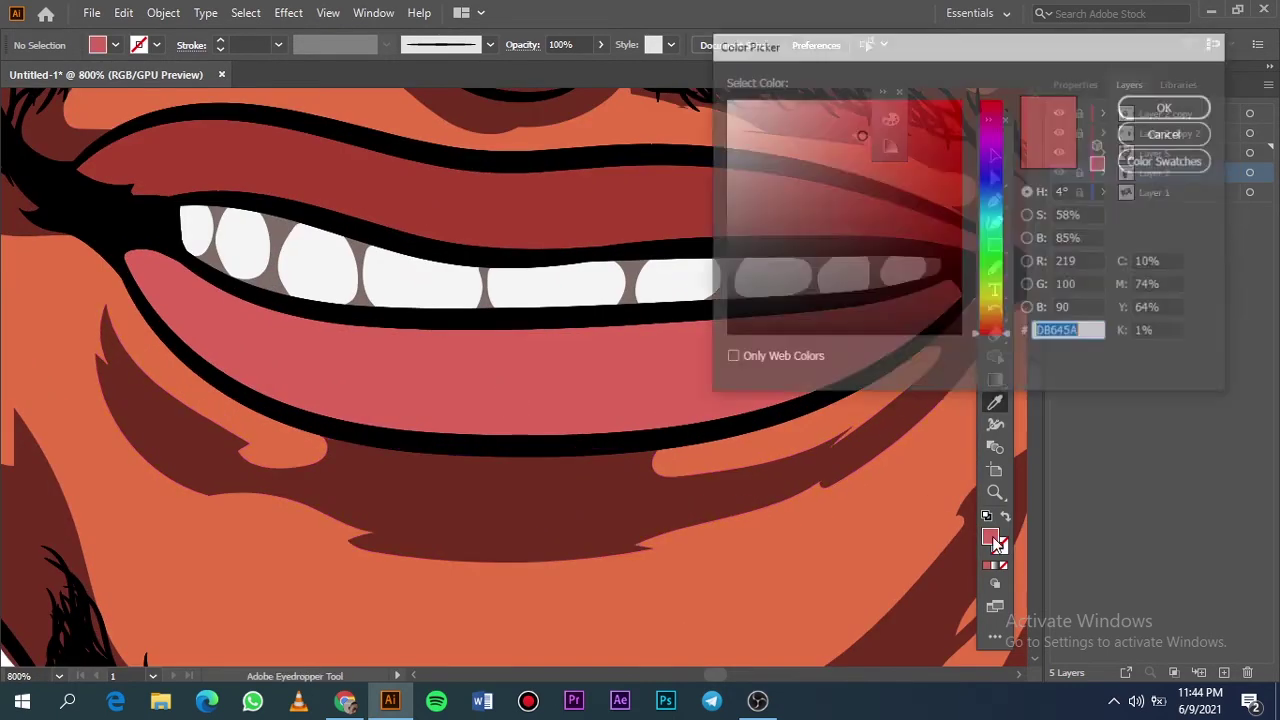
{"action": "left_click", "coordinate": [876, 201]}
{"action": "left_click", "coordinate": [1167, 106]}
{"action": "left_click", "coordinate": [1059, 192]}
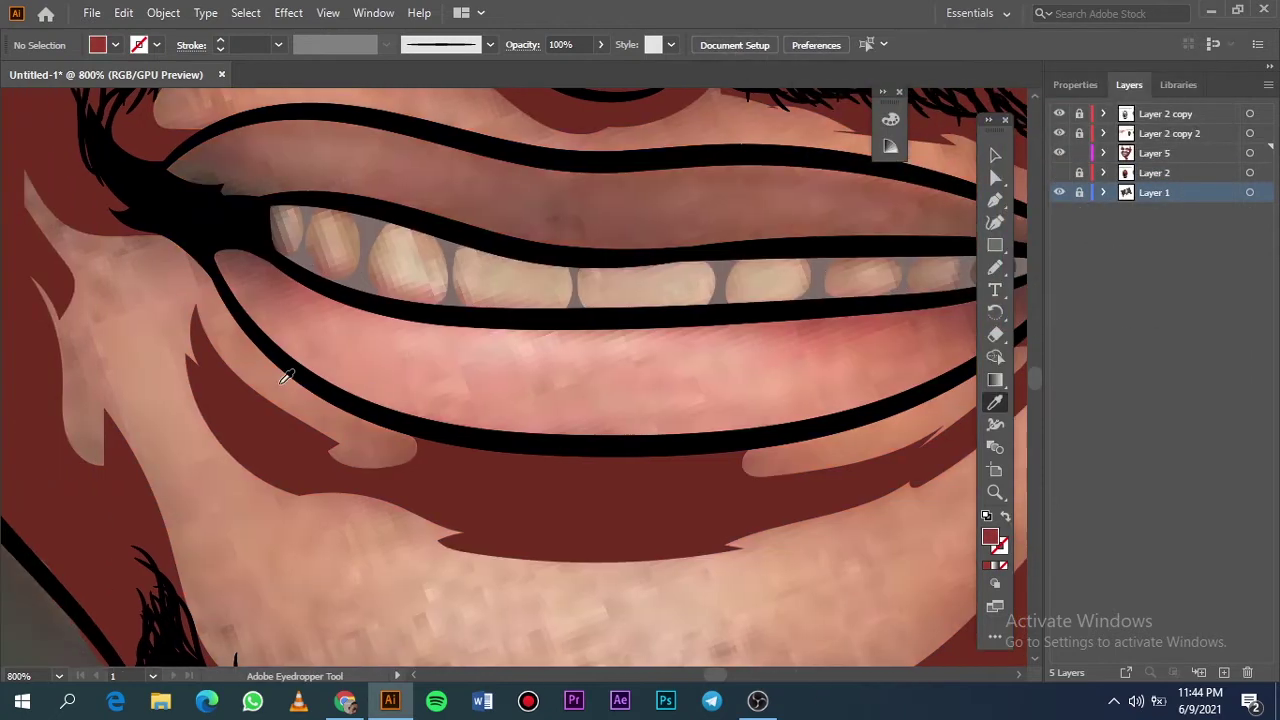
{"action": "key", "text": "n"}
Step: Pencil dark red shadows at the lower-lip corner and along the lower lip
{"action": "left_click_drag", "start_coordinate": [435, 413], "coordinate": [292, 287]}
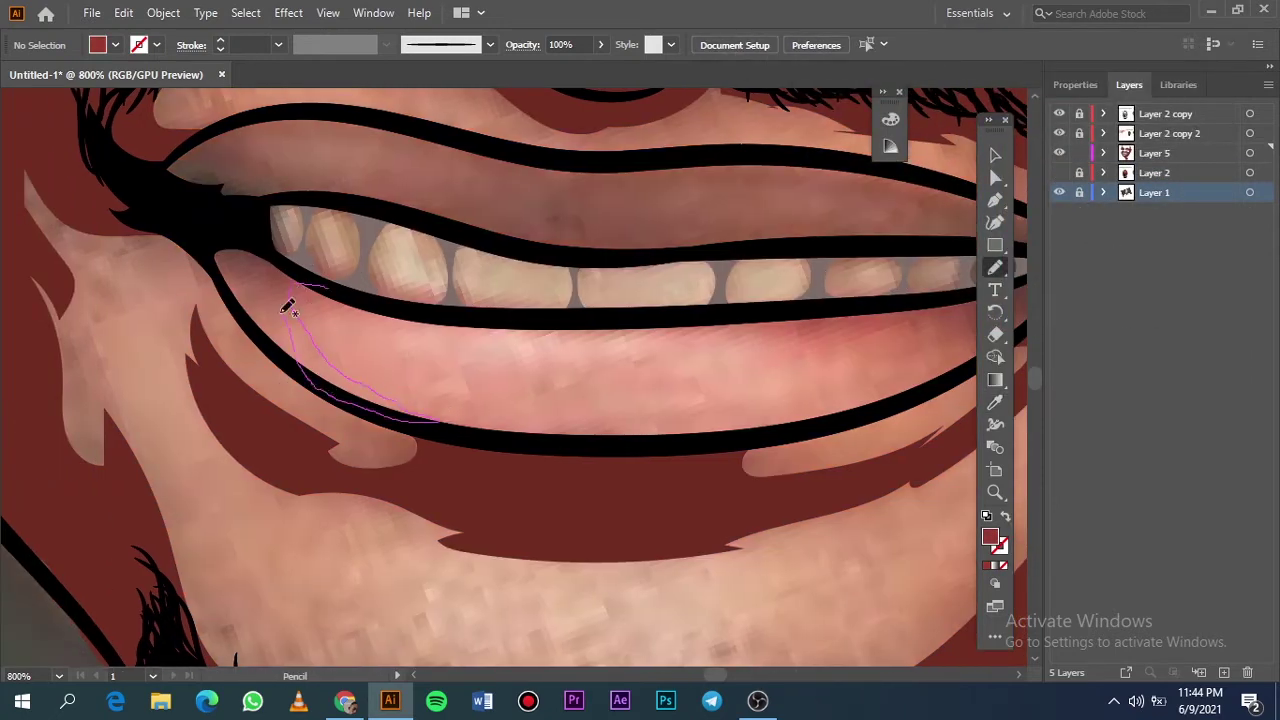
{"action": "left_click", "coordinate": [1059, 190]}
{"action": "key", "text": "ctrl+0"}
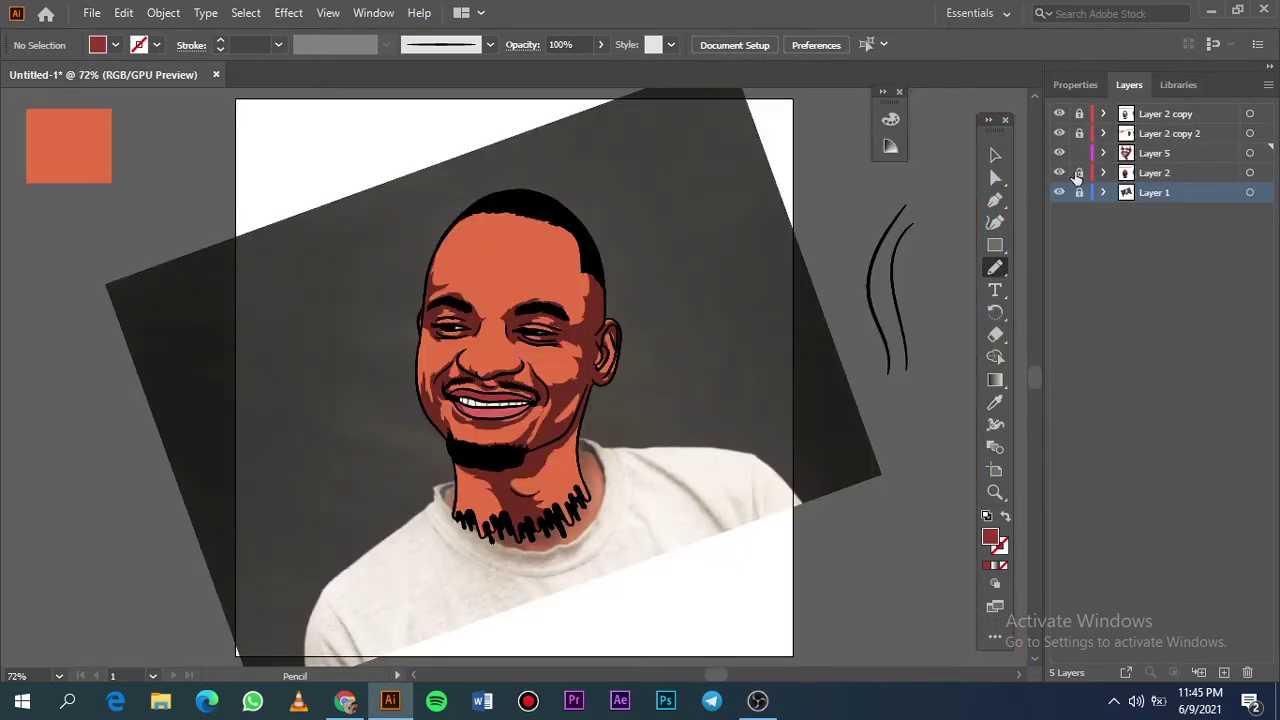
{"action": "left_click", "coordinate": [1059, 192]}
{"action": "scroll", "coordinate": [636, 470], "scroll_direction": "up", "scroll_amount": 5}
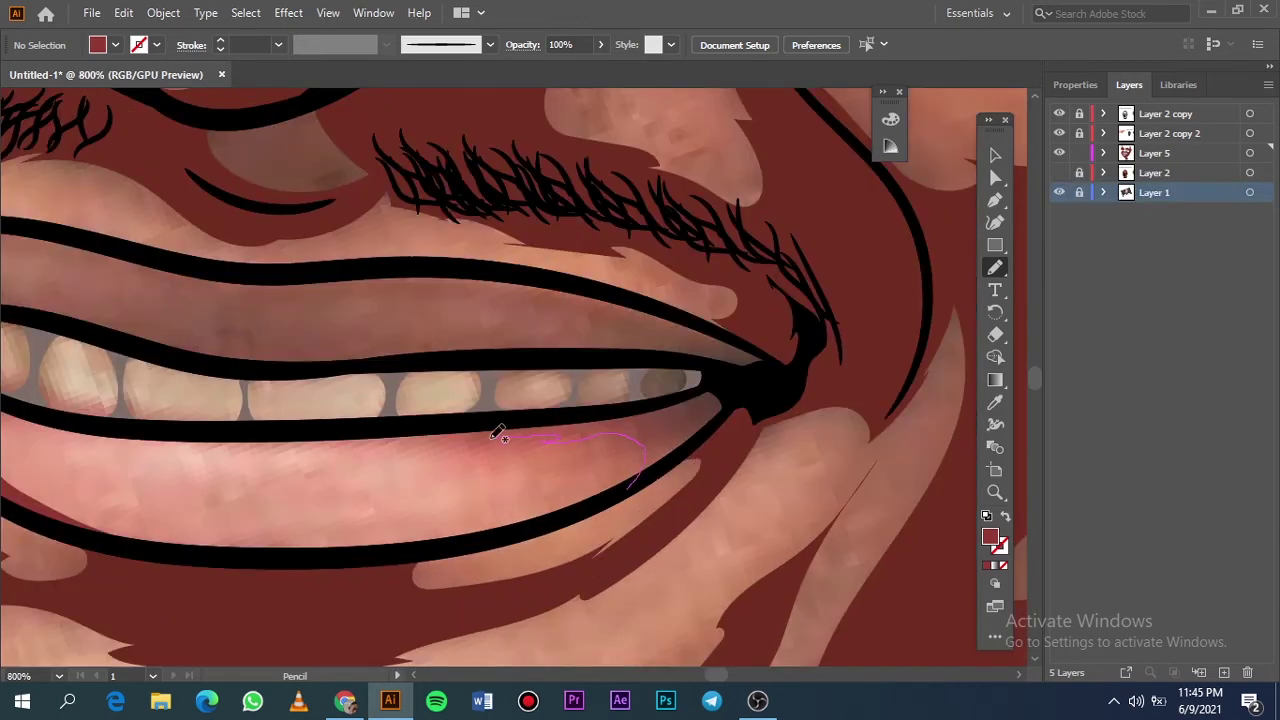
{"action": "left_click_drag", "start_coordinate": [497, 432], "coordinate": [723, 376]}
{"action": "scroll", "coordinate": [490, 398], "scroll_direction": "up", "scroll_amount": 4}
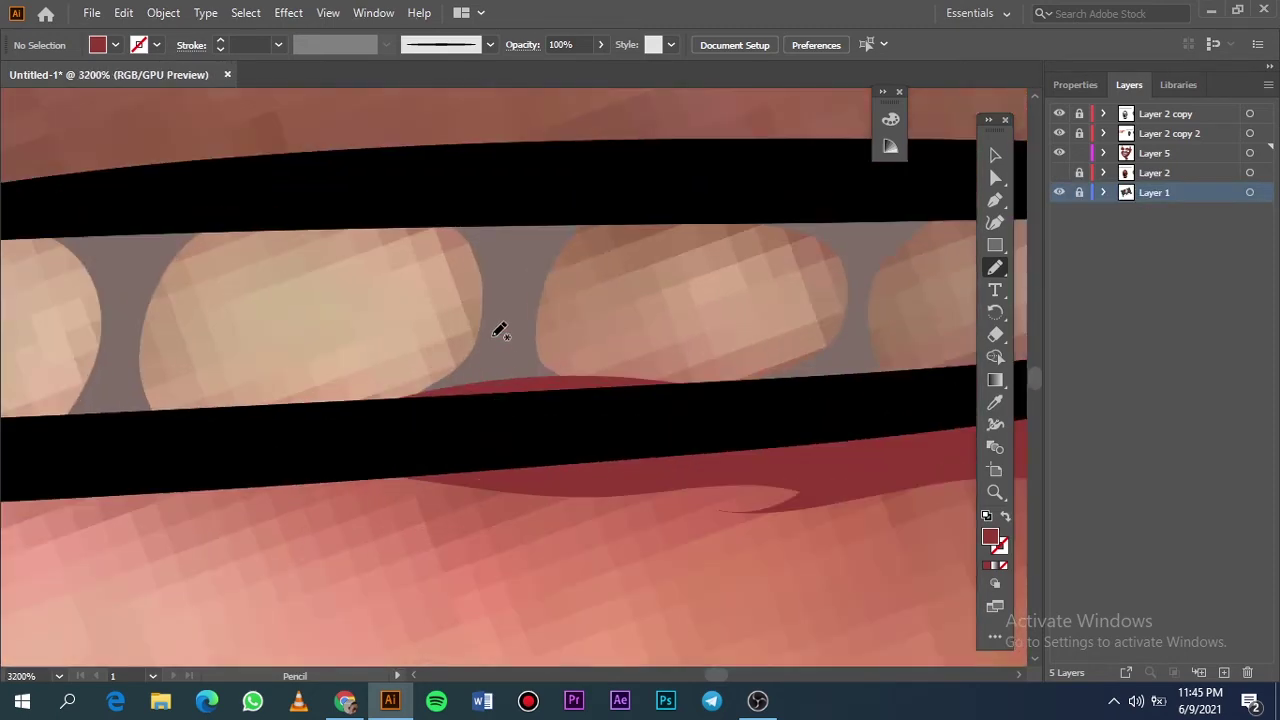
Step: Bring the new lip shadow shape to the front with Arrange > Bring to Front
{"action": "left_click", "coordinate": [507, 327], "text": "ctrl"}
{"action": "right_click", "coordinate": [510, 272]}
{"action": "left_click", "coordinate": [737, 503]}
{"action": "key", "text": "a"}
{"action": "left_click", "coordinate": [651, 383]}
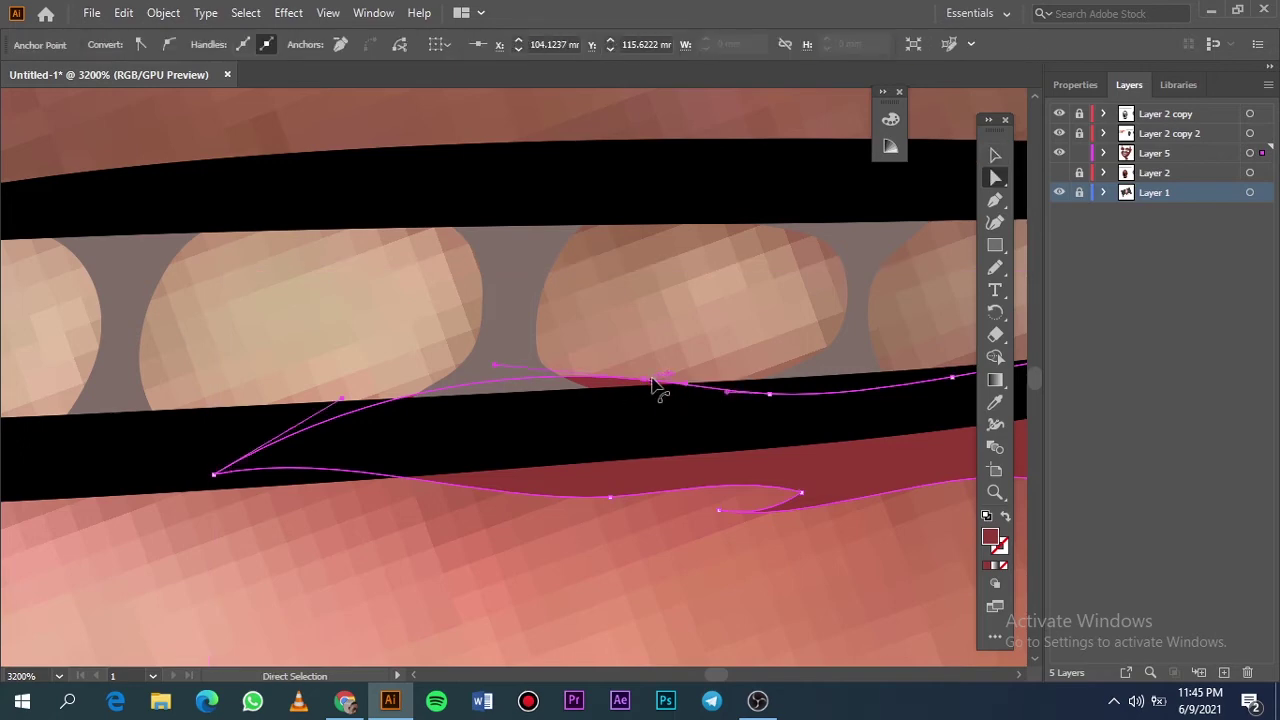
{"action": "left_click", "coordinate": [649, 337]}
{"action": "key", "text": "ctrl+0"}
{"action": "left_click", "coordinate": [1059, 172]}
{"action": "left_click", "coordinate": [1059, 192]}
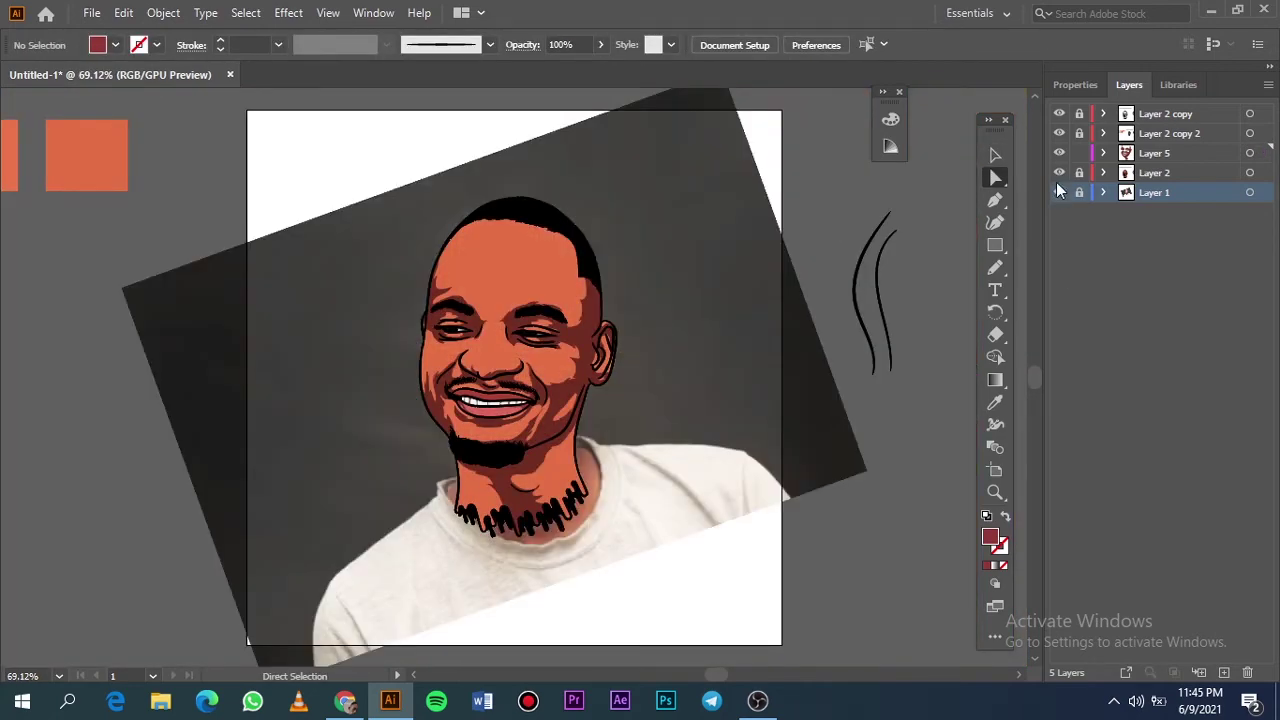
{"action": "scroll", "coordinate": [481, 397], "scroll_direction": "up", "scroll_amount": 7}
Step: Pick a darker red fill and pencil a shadow along the upper lip toward the corner
{"action": "key", "text": "i"}
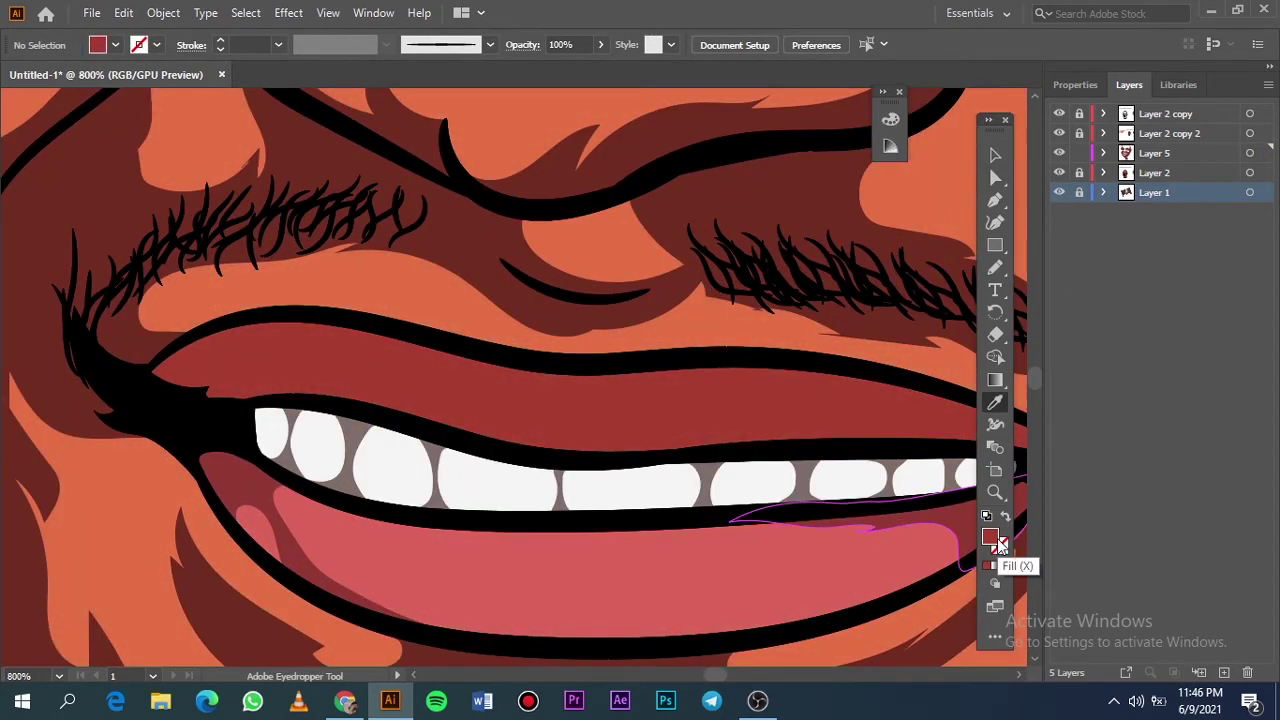
{"action": "double_click", "coordinate": [991, 538]}
{"action": "left_click", "coordinate": [1163, 105]}
{"action": "left_click", "coordinate": [1059, 172]}
{"action": "key", "text": "n"}
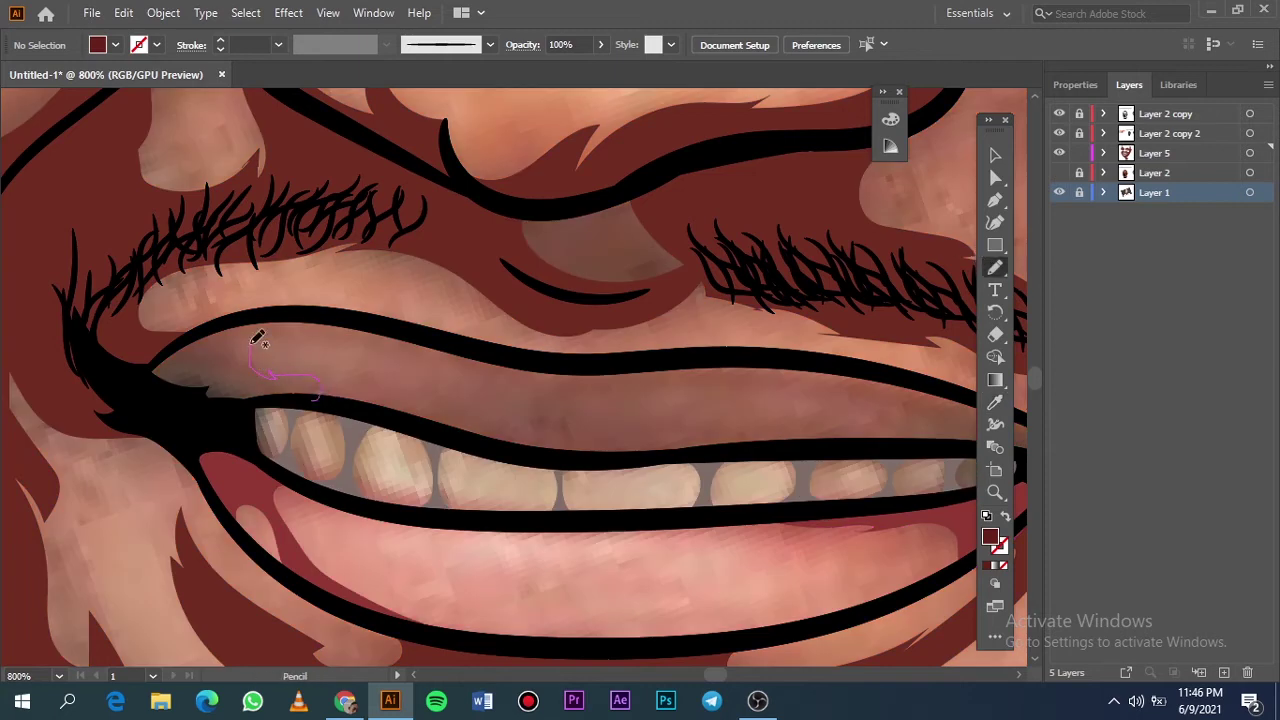
{"action": "left_click_drag", "start_coordinate": [257, 338], "coordinate": [243, 398]}
{"action": "scroll", "coordinate": [693, 410], "scroll_direction": "up", "scroll_amount": 1}
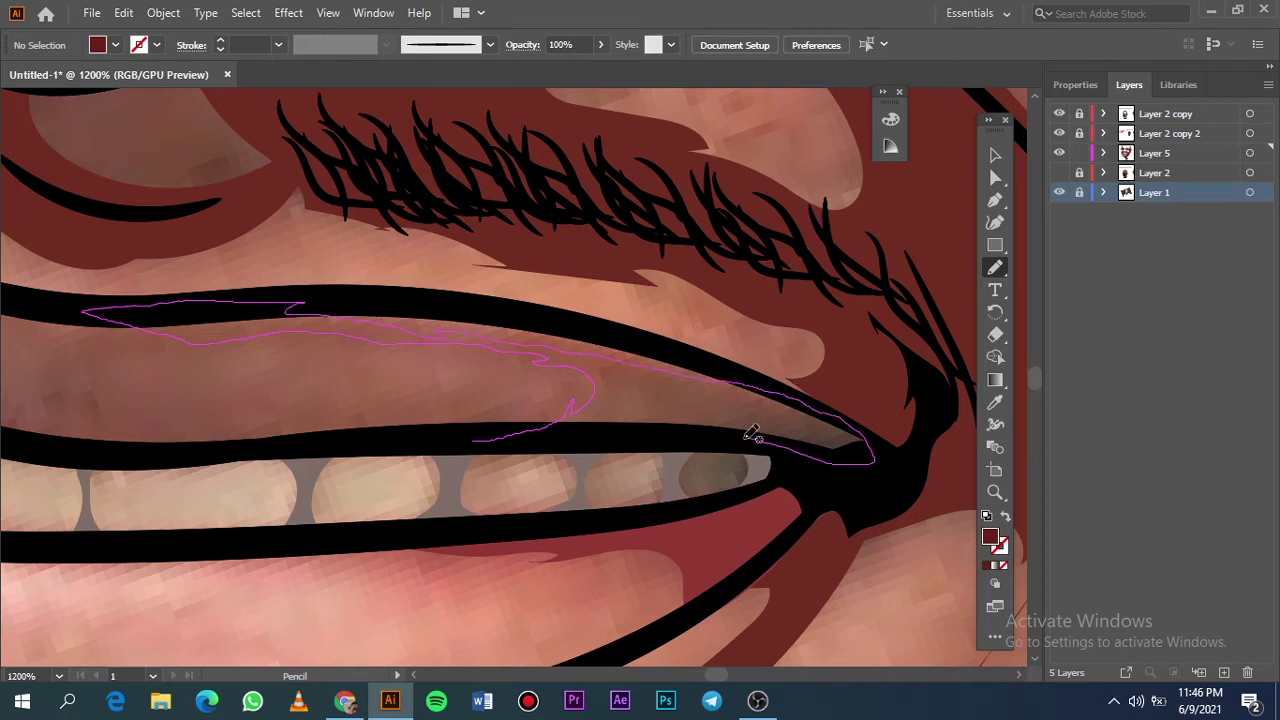
{"action": "left_click_drag", "start_coordinate": [752, 432], "coordinate": [550, 440]}
{"action": "key", "text": "ctrl+0"}
{"action": "left_click", "coordinate": [1059, 192]}
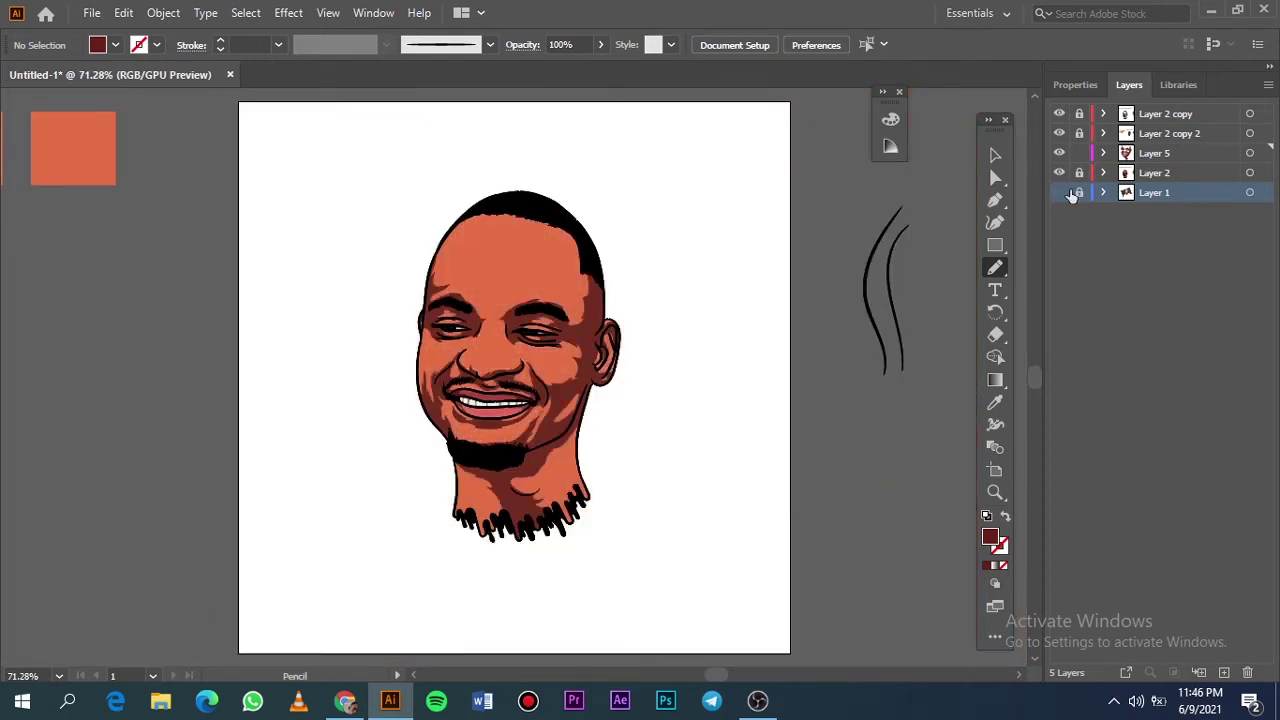
Step: Lock the reference photo layer (Layer 1) and create a new Layer 6 above Layer 2
{"action": "left_click", "coordinate": [1079, 192]}
{"action": "left_click", "coordinate": [1185, 172]}
{"action": "key", "text": "ctrl+l"}
{"action": "scroll", "coordinate": [300, 451], "scroll_direction": "left", "scroll_amount": 5}
{"action": "key", "text": "i"}
{"action": "scroll", "coordinate": [314, 263], "scroll_direction": "right", "scroll_amount": 8}
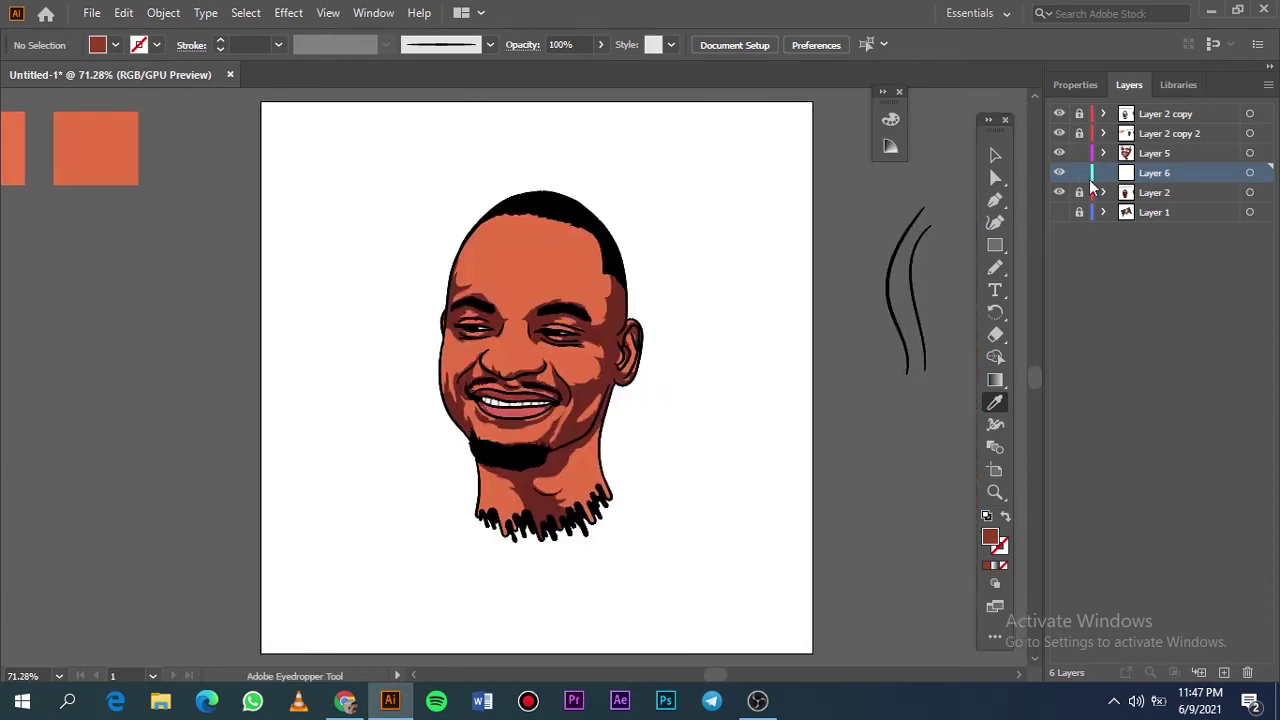
{"action": "left_click", "coordinate": [1059, 212]}
{"action": "scroll", "coordinate": [423, 309], "scroll_direction": "up", "scroll_amount": 5}
{"action": "key", "text": "n"}
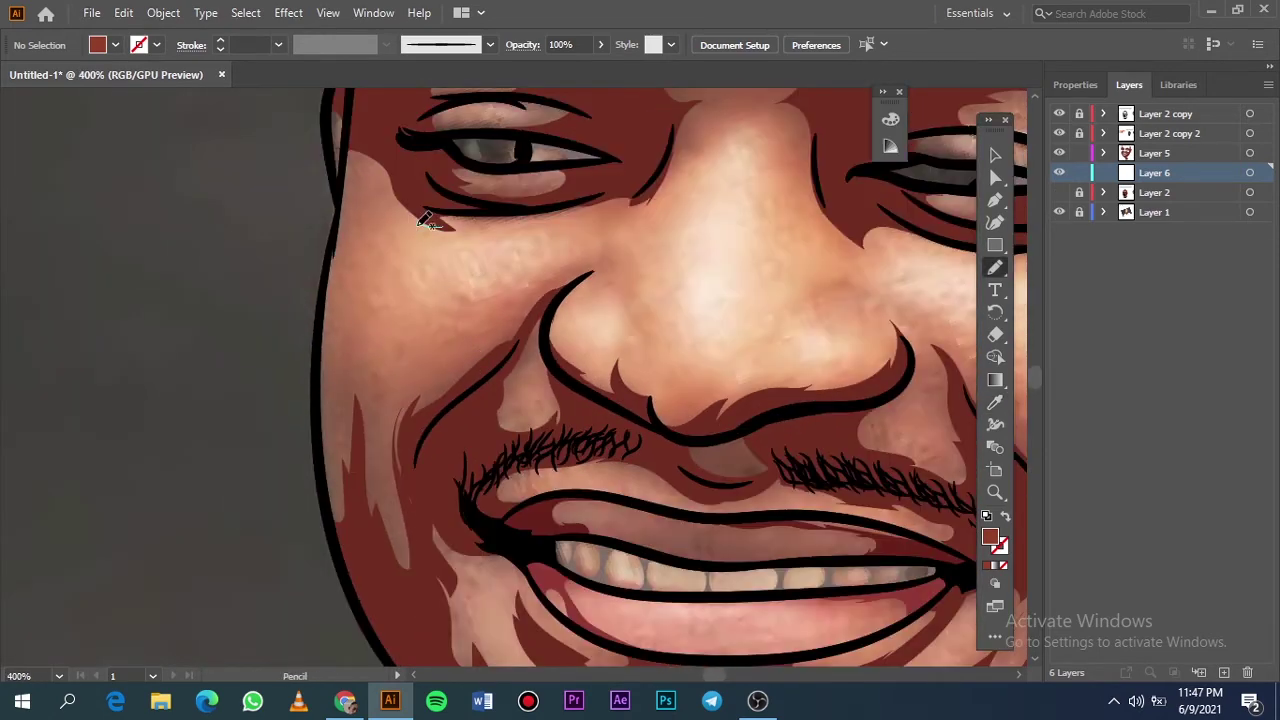
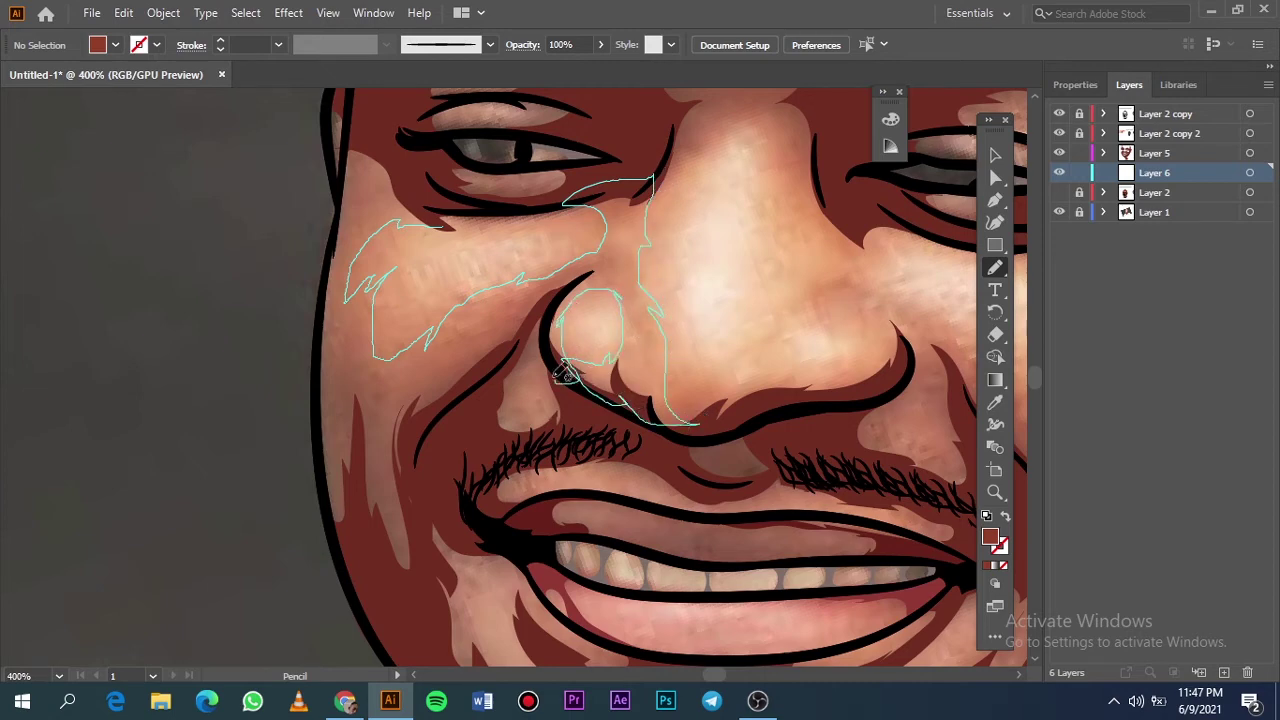
Step: Draw dark-red shadow shapes from the nostril along the cheek crease and near the left eye corner
{"action": "left_click_drag", "start_coordinate": [563, 374], "coordinate": [420, 472]}
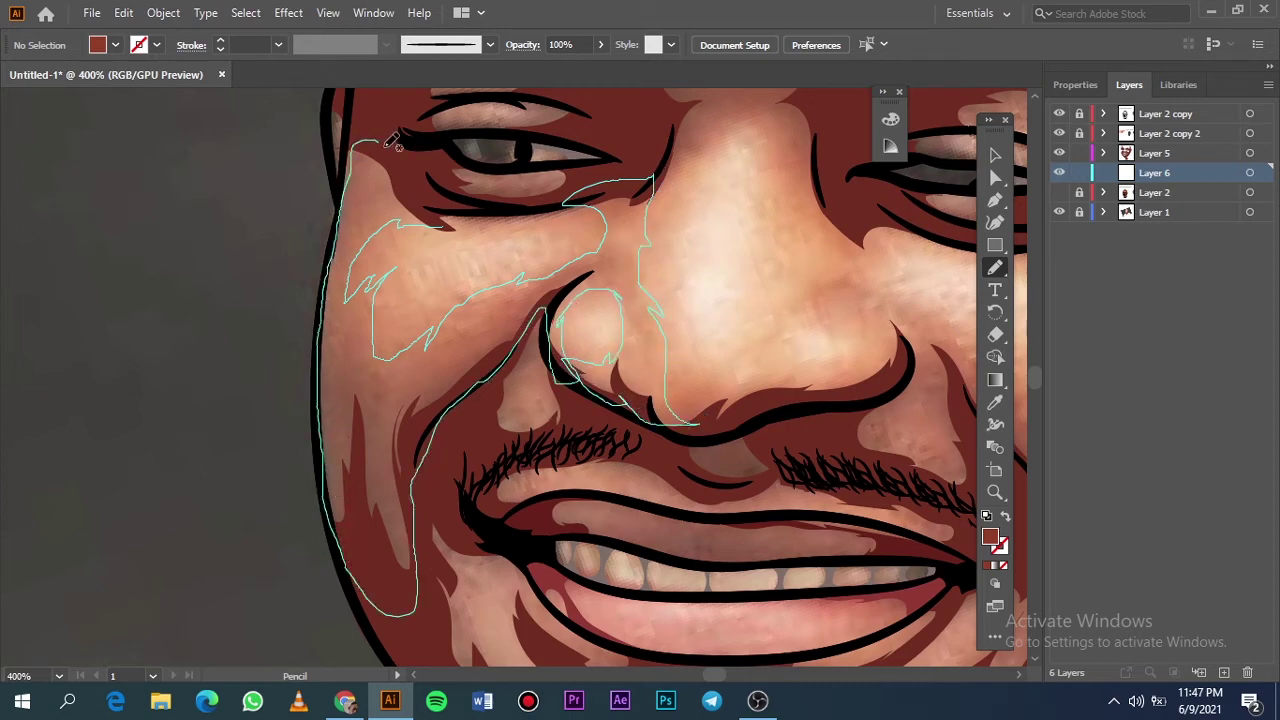
{"action": "scroll", "coordinate": [395, 143], "scroll_direction": "up", "scroll_amount": 4}
{"action": "left_click_drag", "start_coordinate": [320, 331], "coordinate": [195, 208]}
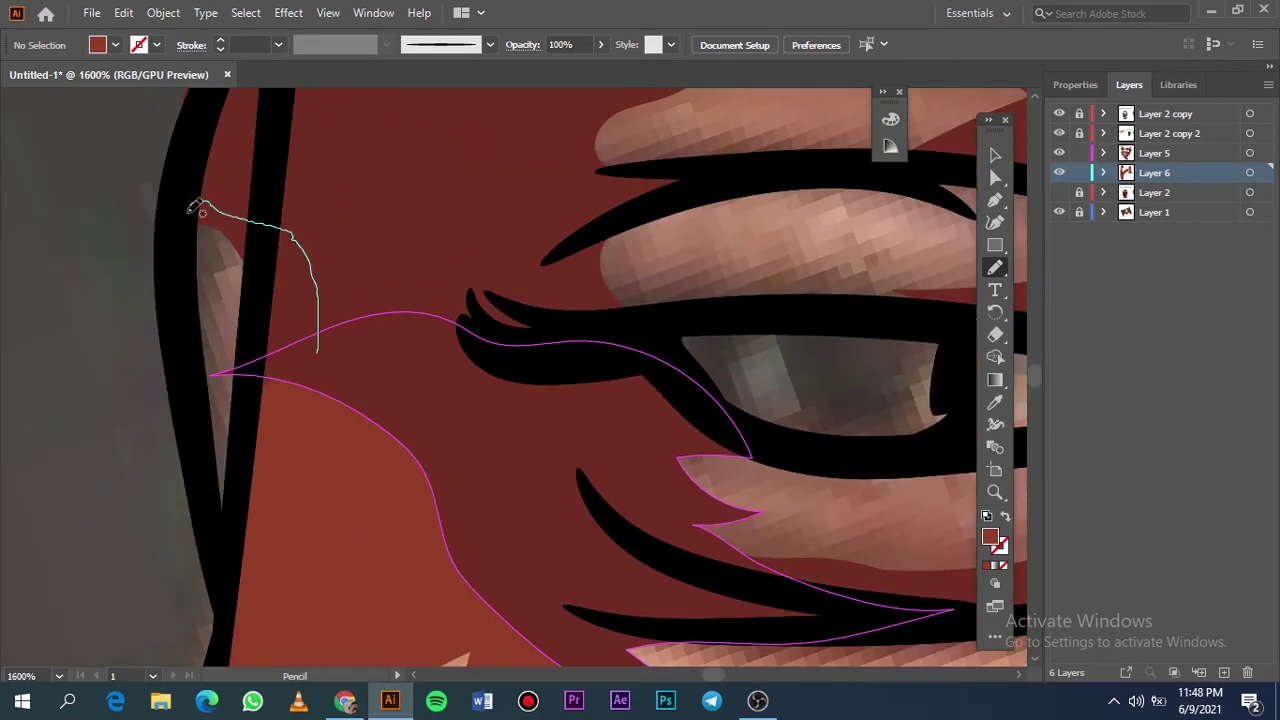
{"action": "key", "text": "ctrl+0"}
{"action": "left_click", "coordinate": [1059, 212]}
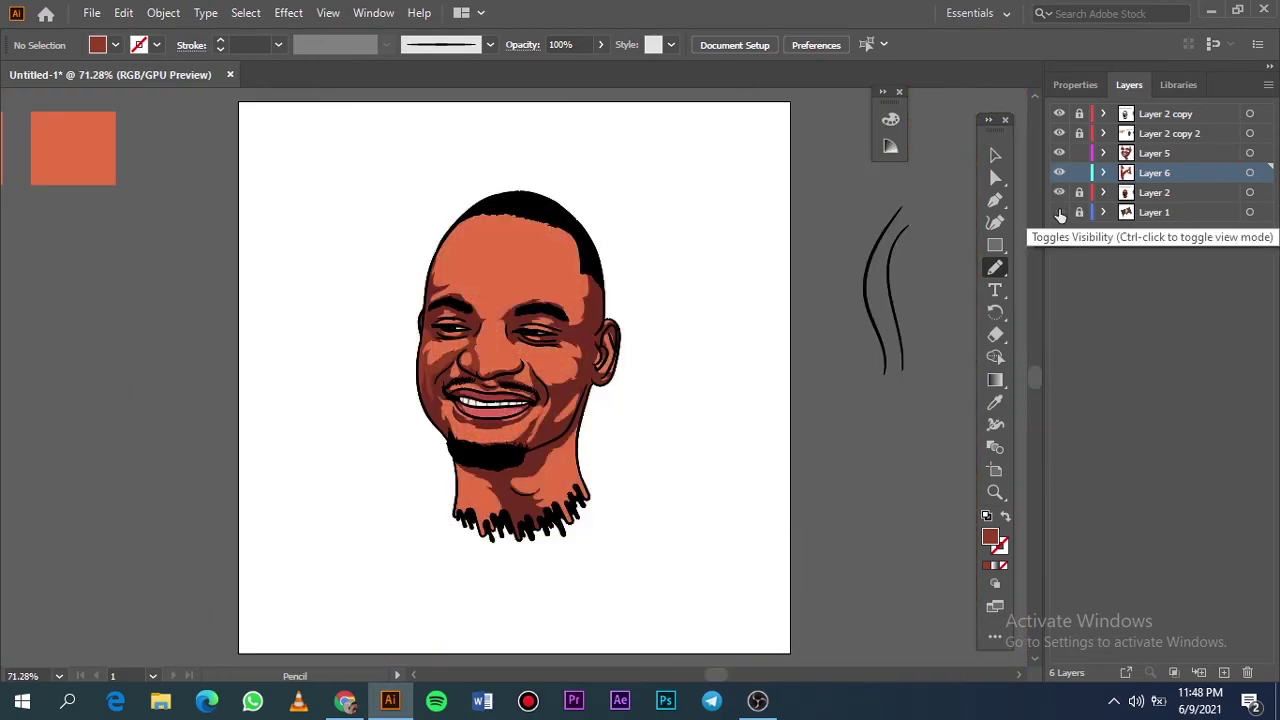
{"action": "left_click", "coordinate": [1059, 212]}
Step: Close the dark-red shadow shape beside the nose, then compare against the reference photo
{"action": "scroll", "coordinate": [501, 337], "scroll_direction": "up", "scroll_amount": 5}
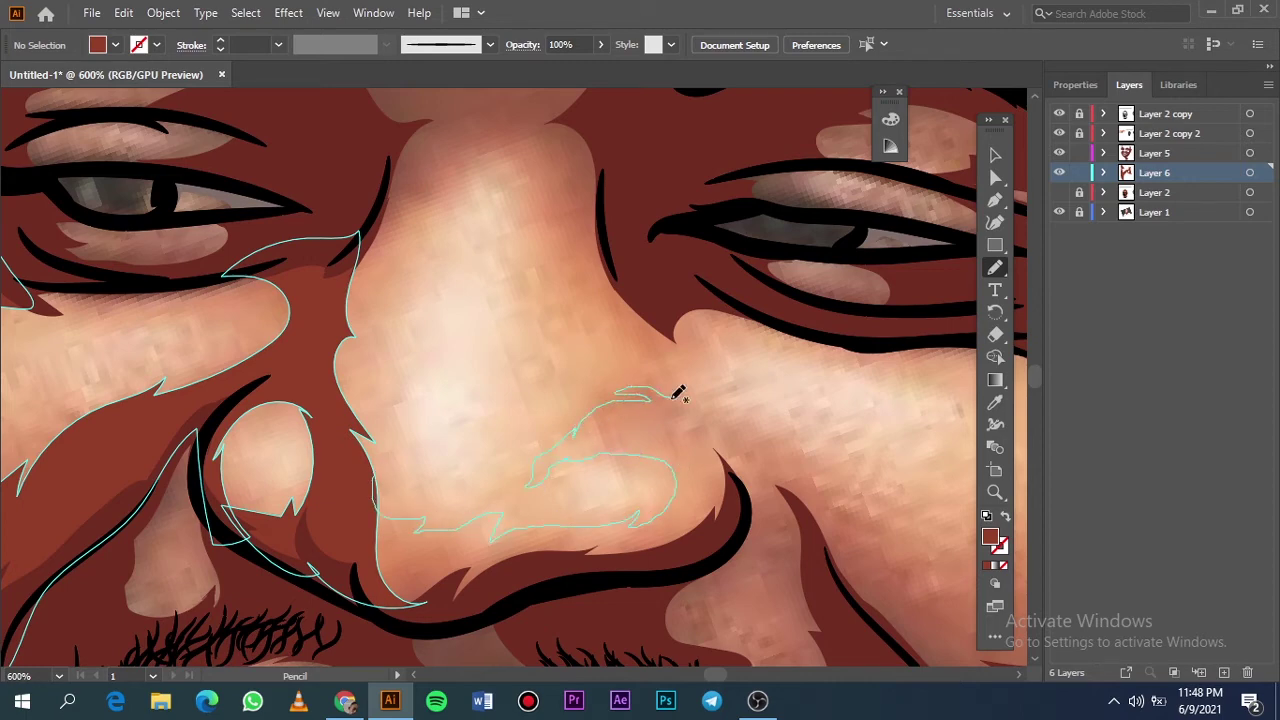
{"action": "mouse_move", "coordinate": [853, 513]}
{"action": "left_mouse_down"}
{"action": "mouse_move", "coordinate": [586, 586]}
{"action": "mouse_move", "coordinate": [622, 396]}
{"action": "left_mouse_up"}
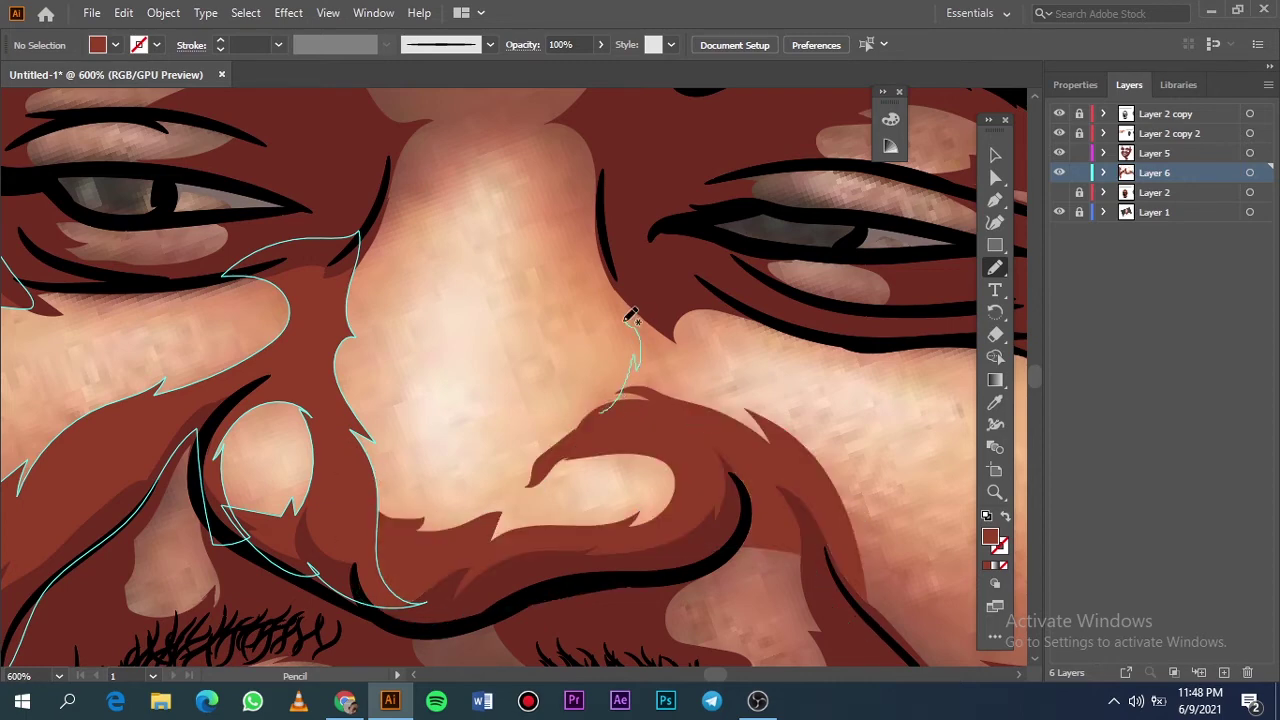
{"action": "left_click_drag", "start_coordinate": [630, 318], "coordinate": [604, 420]}
{"action": "key", "text": "ctrl+0"}
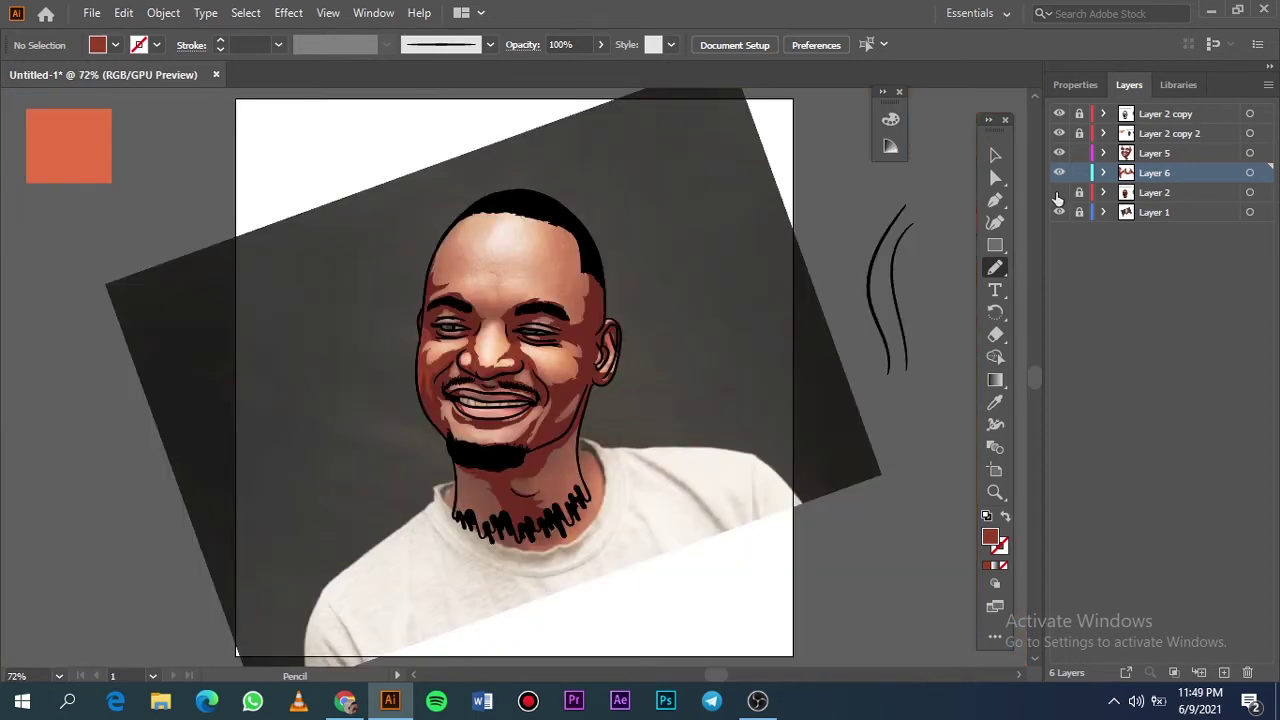
{"action": "left_click", "coordinate": [1059, 212]}
Step: Draw a closed dark-red shadow shape around the nose bridge over the eyebrow
{"action": "scroll", "coordinate": [490, 376], "scroll_direction": "up", "scroll_amount": 5}
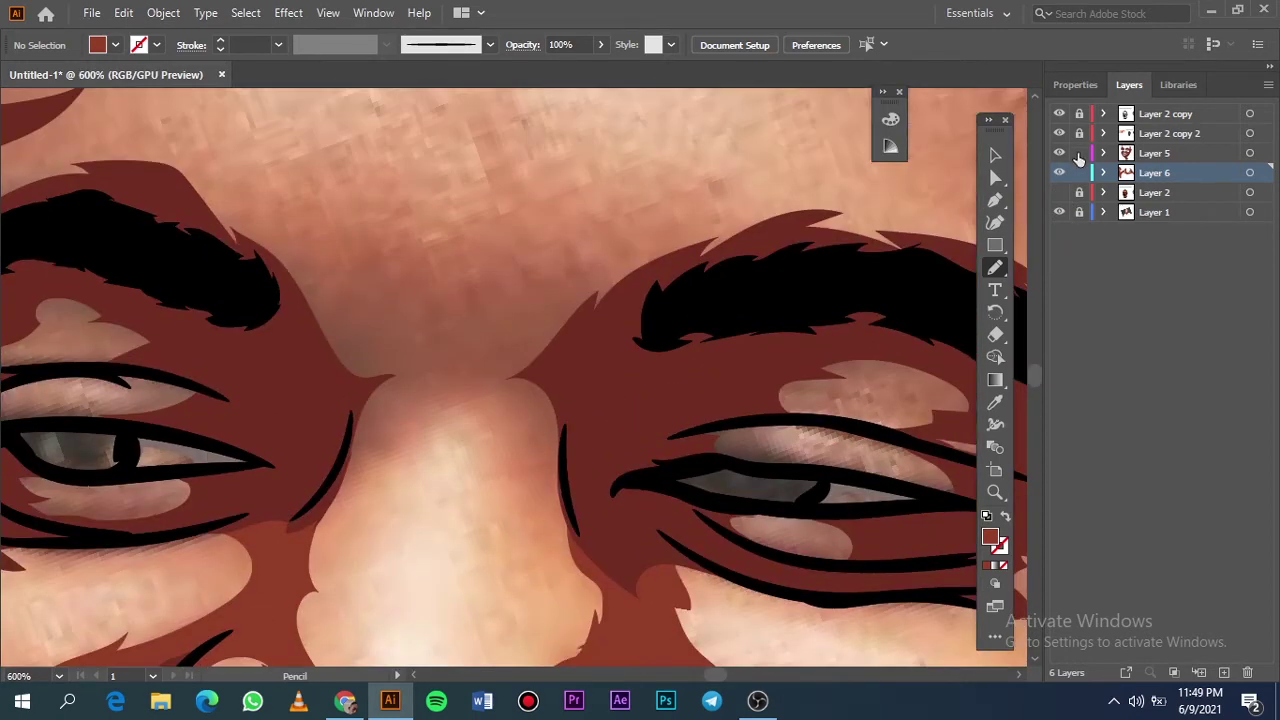
{"action": "mouse_move", "coordinate": [451, 391]}
{"action": "left_mouse_down"}
{"action": "mouse_move", "coordinate": [310, 525]}
{"action": "mouse_move", "coordinate": [323, 233]}
{"action": "left_mouse_up"}
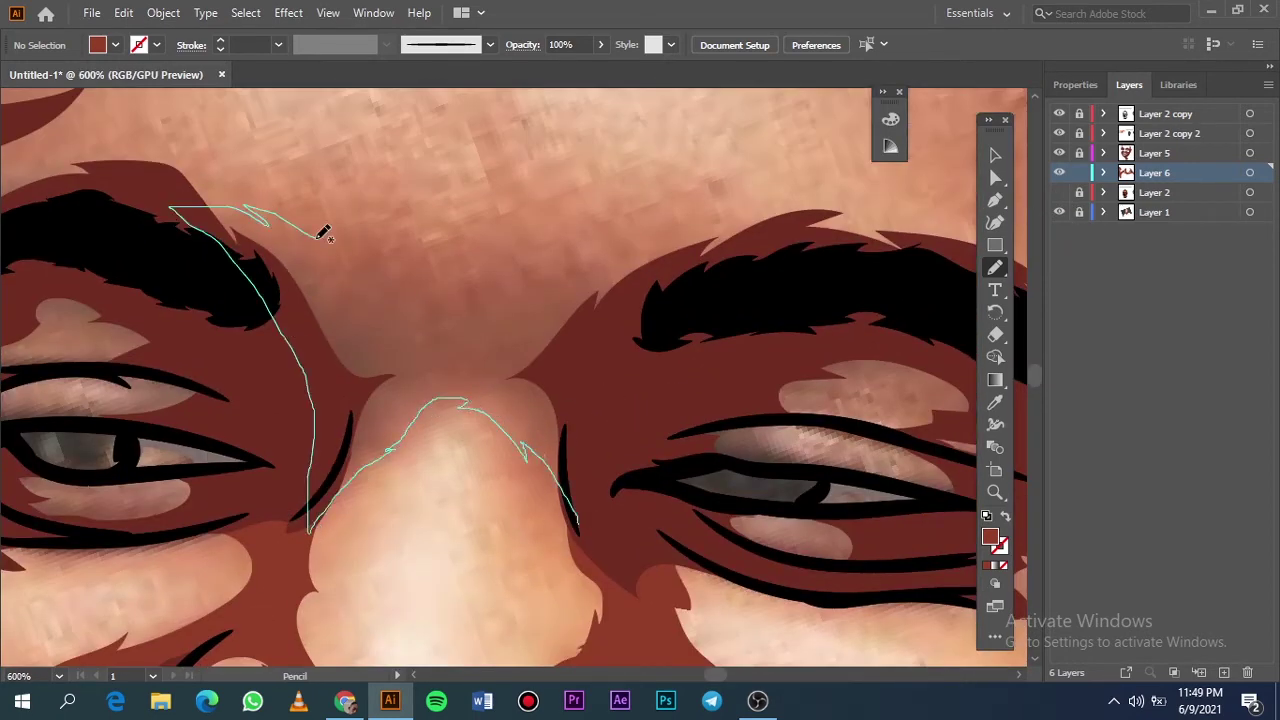
{"action": "left_click_drag", "start_coordinate": [862, 292], "coordinate": [585, 525]}
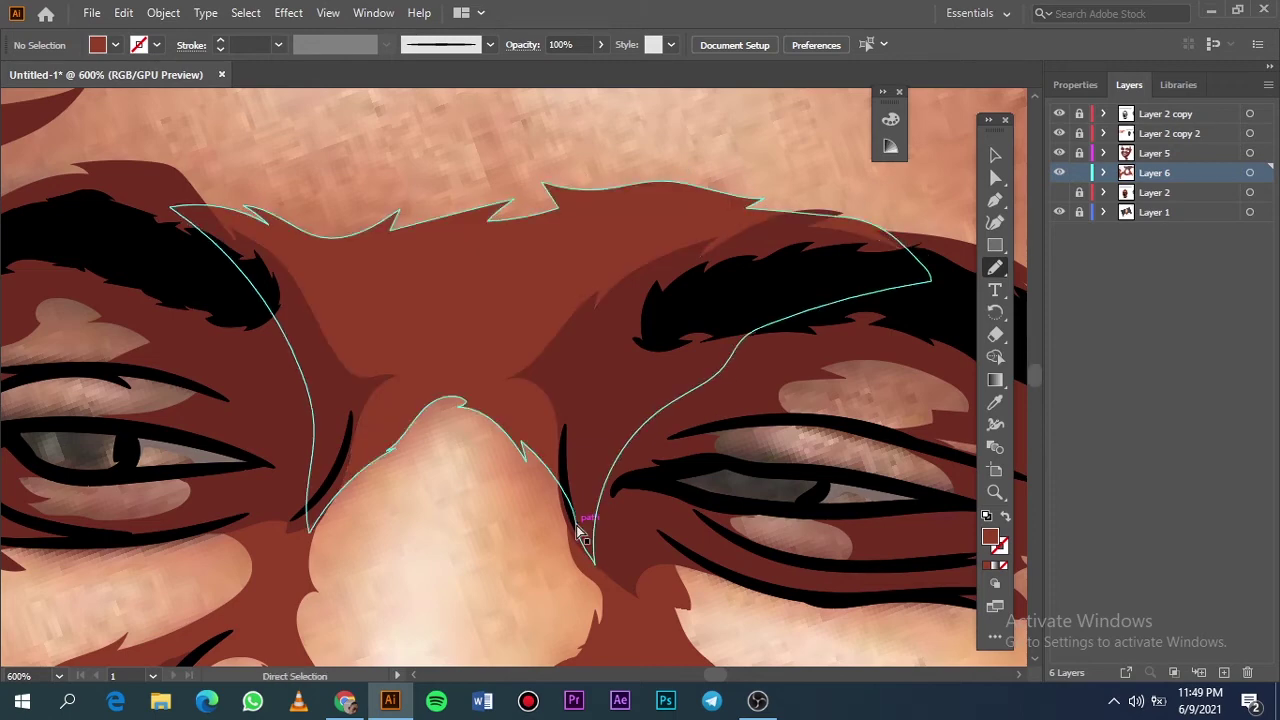
{"action": "key", "text": "ctrl+0"}
{"action": "left_click", "coordinate": [1059, 210]}
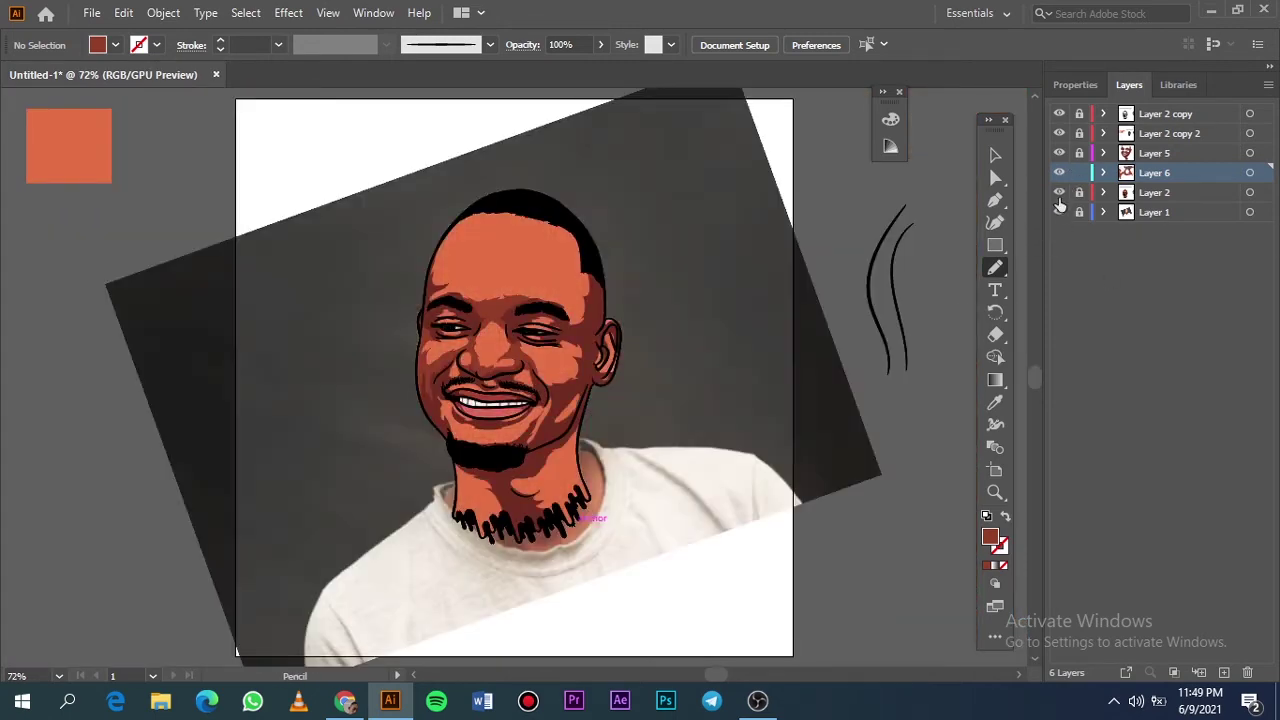
Step: Add a shadow shape along the edge of the forehead highlight
{"action": "scroll", "coordinate": [540, 520], "scroll_direction": "up", "scroll_amount": 5}
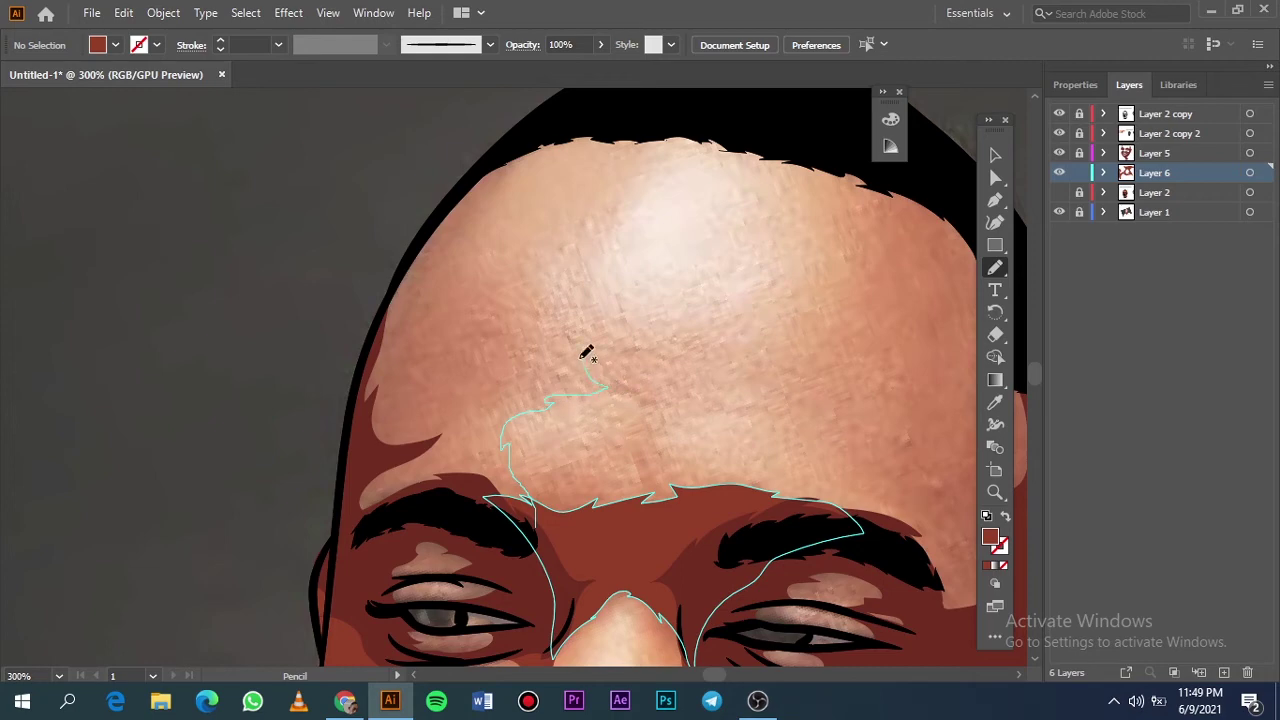
{"action": "left_click_drag", "start_coordinate": [480, 275], "coordinate": [488, 163]}
{"action": "left_click_drag", "start_coordinate": [378, 355], "coordinate": [385, 515]}
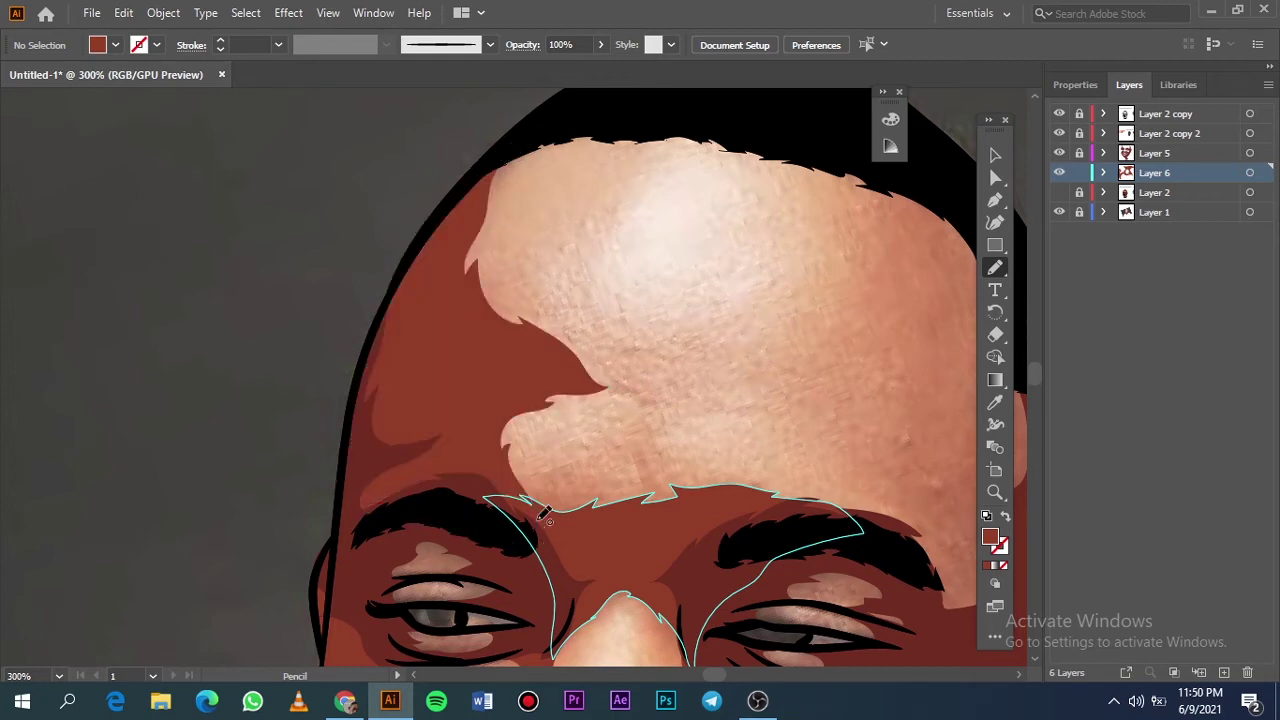
Step: Draw a closed shadow around the left upper eyelid, then check it with Layer 2 hidden
{"action": "scroll", "coordinate": [430, 580], "scroll_direction": "up", "scroll_amount": 4}
{"action": "mouse_move", "coordinate": [505, 515]}
{"action": "left_mouse_down"}
{"action": "mouse_move", "coordinate": [590, 375]}
{"action": "mouse_move", "coordinate": [460, 530]}
{"action": "left_mouse_up"}
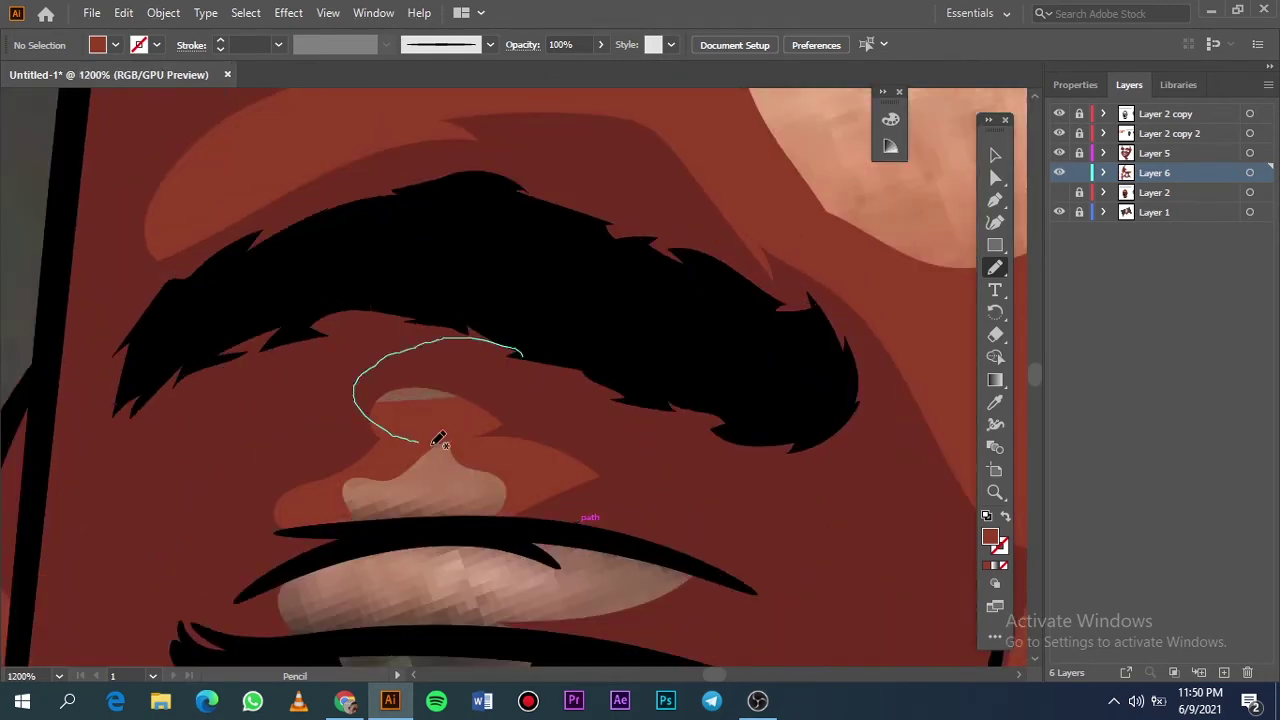
{"action": "scroll", "coordinate": [471, 286], "scroll_direction": "down", "scroll_amount": 5}
{"action": "mouse_move", "coordinate": [475, 290]}
{"action": "left_mouse_down"}
{"action": "mouse_move", "coordinate": [470, 305]}
{"action": "mouse_move", "coordinate": [405, 318]}
{"action": "left_mouse_up"}
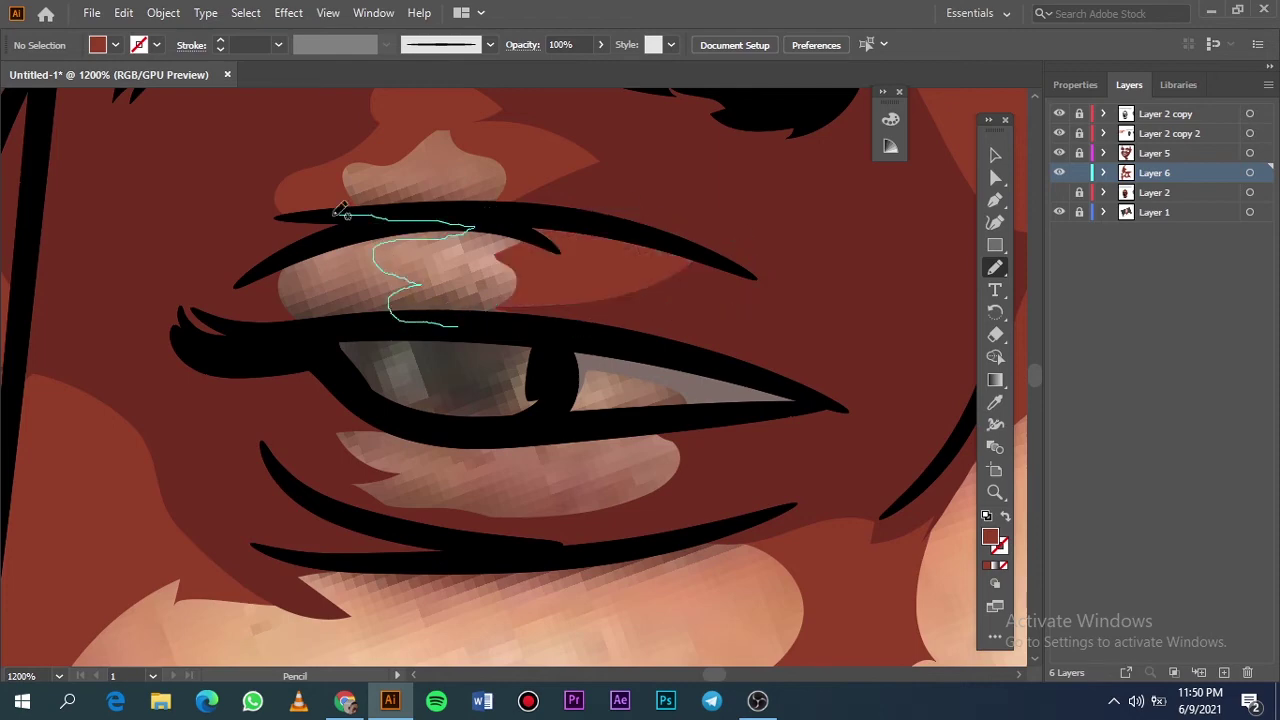
{"action": "left_click_drag", "start_coordinate": [340, 212], "coordinate": [470, 325]}
{"action": "scroll", "coordinate": [427, 316], "scroll_direction": "down", "scroll_amount": 3}
{"action": "mouse_move", "coordinate": [566, 349]}
{"action": "left_mouse_down"}
{"action": "mouse_move", "coordinate": [423, 357]}
{"action": "mouse_move", "coordinate": [651, 429]}
{"action": "mouse_move", "coordinate": [581, 354]}
{"action": "left_mouse_up"}
{"action": "key", "text": "ctrl+0"}
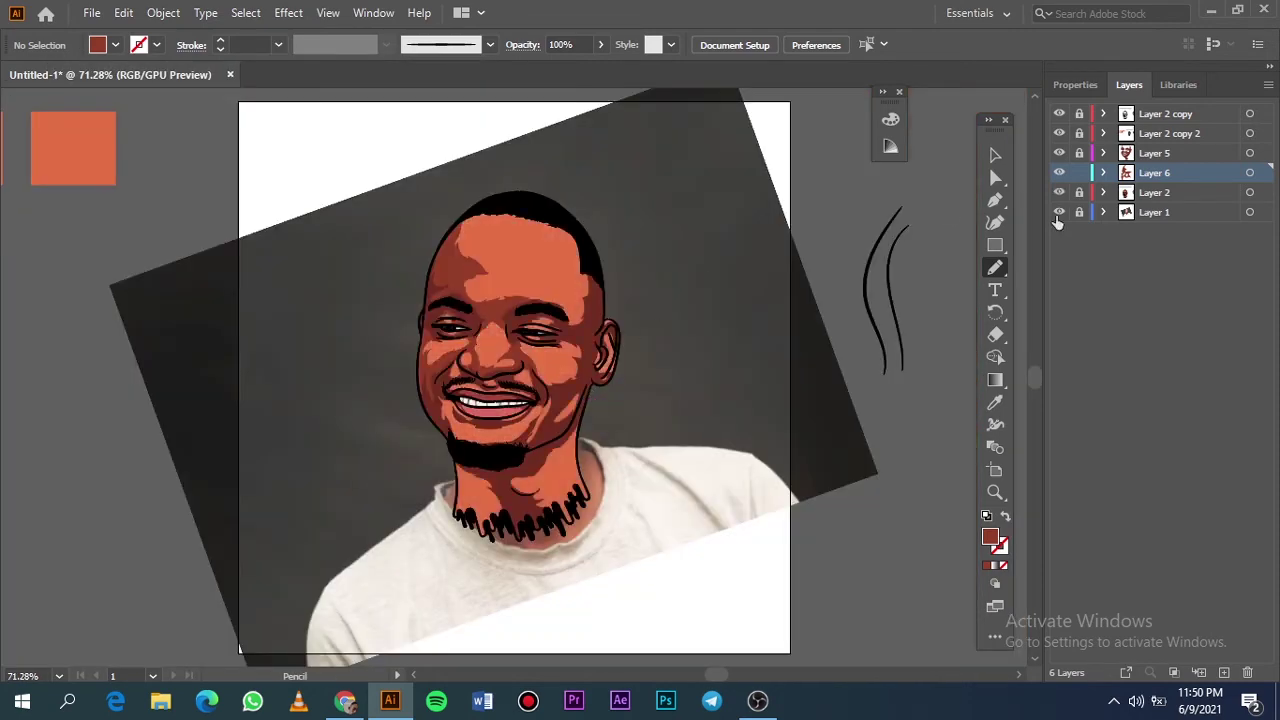
{"action": "left_click", "coordinate": [1059, 212]}
{"action": "left_click", "coordinate": [1059, 192]}
Step: Draw a looping dark-red shadow around the under-eye cheek highlight beside the ear
{"action": "key", "text": "ctrl+plus"}
{"action": "key", "text": "ctrl+plus"}
{"action": "key", "text": "ctrl+plus"}
{"action": "scroll", "coordinate": [748, 385], "scroll_direction": "up", "scroll_amount": 3, "text": "alt"}
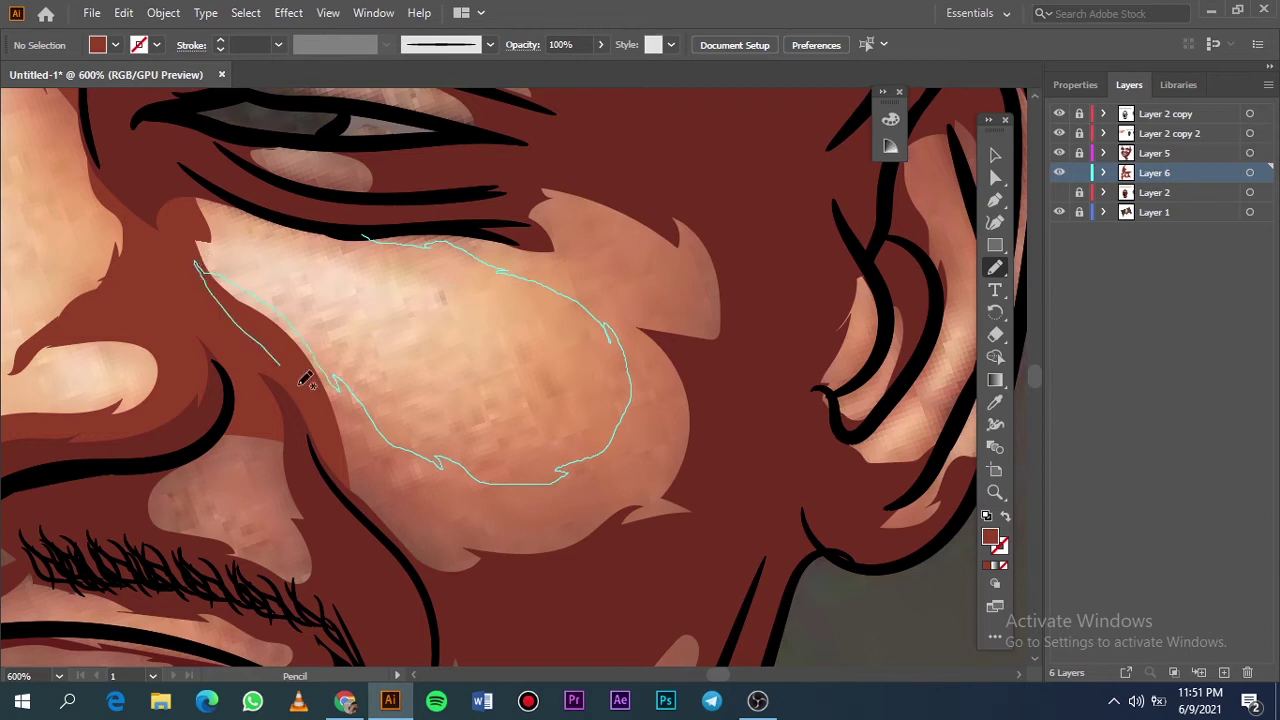
{"action": "left_click_drag", "start_coordinate": [305, 380], "coordinate": [320, 160]}
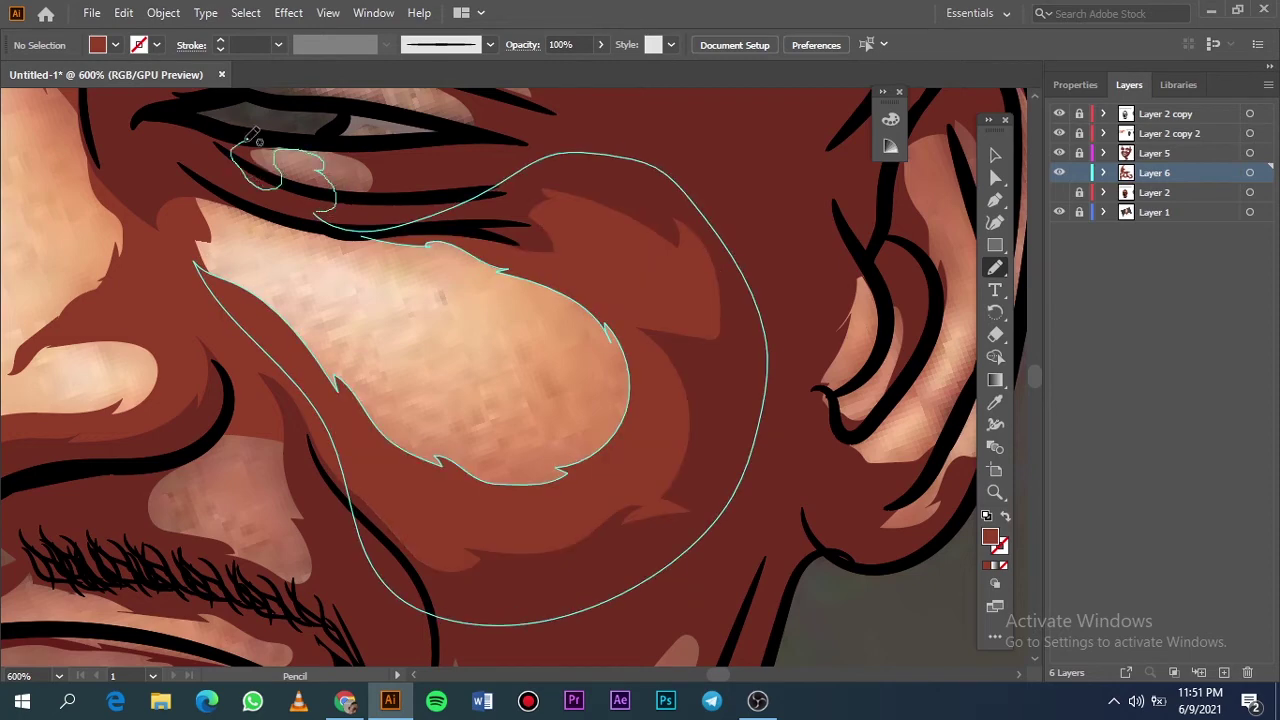
{"action": "left_click_drag", "start_coordinate": [255, 135], "coordinate": [357, 177]}
{"action": "key", "text": "ctrl+0"}
{"action": "left_click", "coordinate": [1059, 212]}
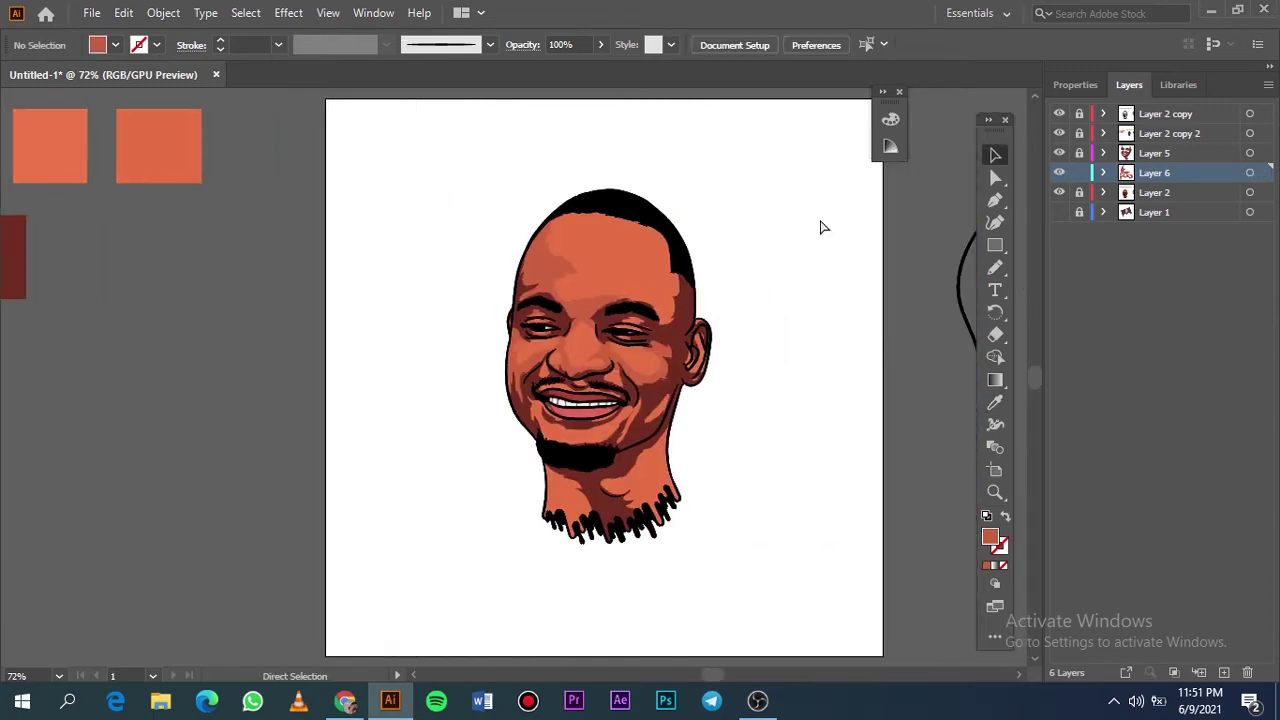
{"action": "scroll", "coordinate": [824, 234], "scroll_direction": "right", "scroll_amount": 3}
{"action": "left_click", "coordinate": [1059, 212]}
{"action": "left_click", "coordinate": [1059, 192]}
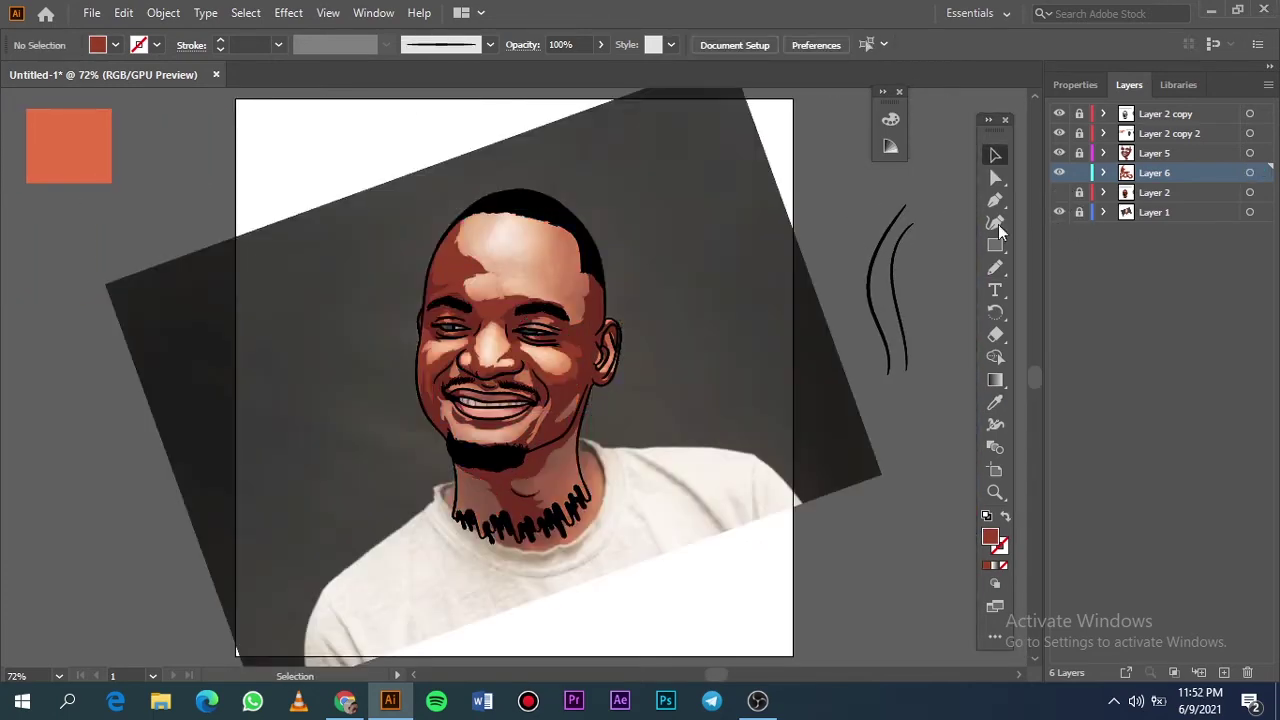
{"action": "scroll", "coordinate": [403, 390], "scroll_direction": "up", "scroll_amount": 5}
Step: With the Pencil, draw shadow shapes from the lip corner around the beard
{"action": "key", "text": "n"}
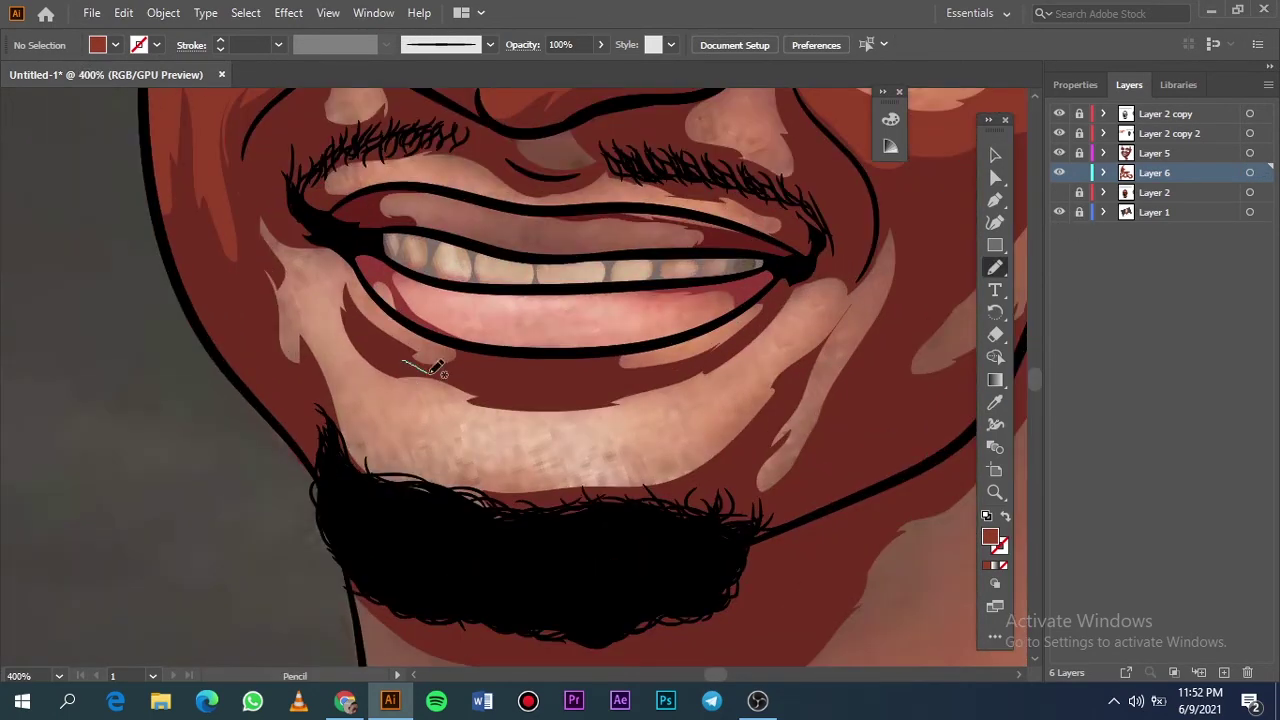
{"action": "left_click_drag", "start_coordinate": [352, 320], "coordinate": [349, 312]}
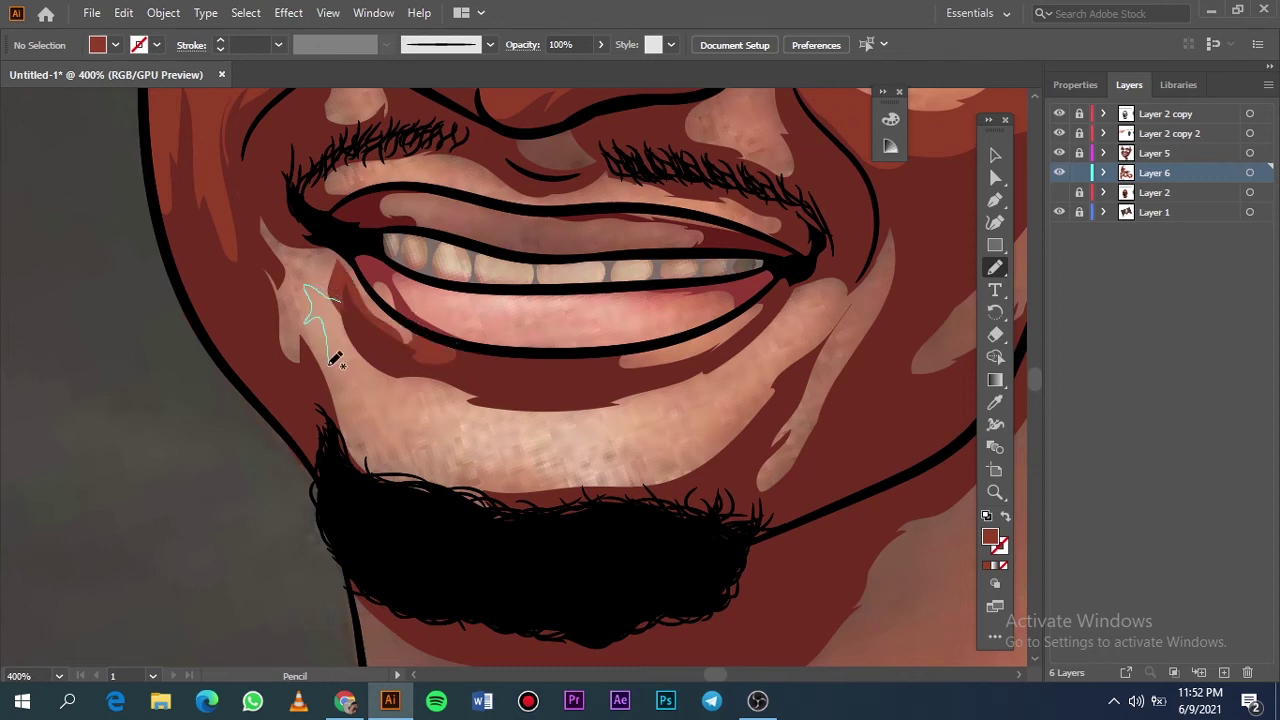
{"action": "mouse_move", "coordinate": [736, 402]}
{"action": "left_mouse_down"}
{"action": "mouse_move", "coordinate": [582, 530]}
{"action": "mouse_move", "coordinate": [297, 193]}
{"action": "left_mouse_up"}
{"action": "left_click_drag", "start_coordinate": [352, 290], "coordinate": [345, 288]}
{"action": "scroll", "coordinate": [397, 210], "scroll_direction": "up", "scroll_amount": 1}
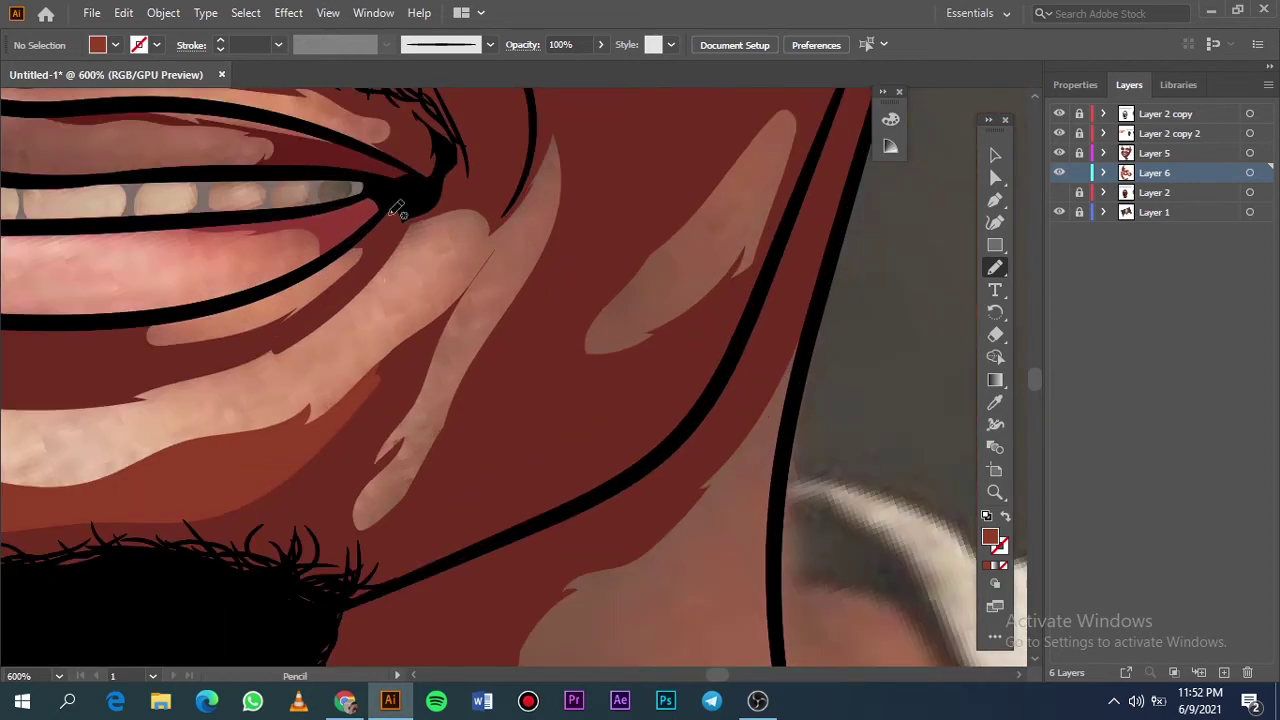
{"action": "left_click_drag", "start_coordinate": [490, 315], "coordinate": [380, 260]}
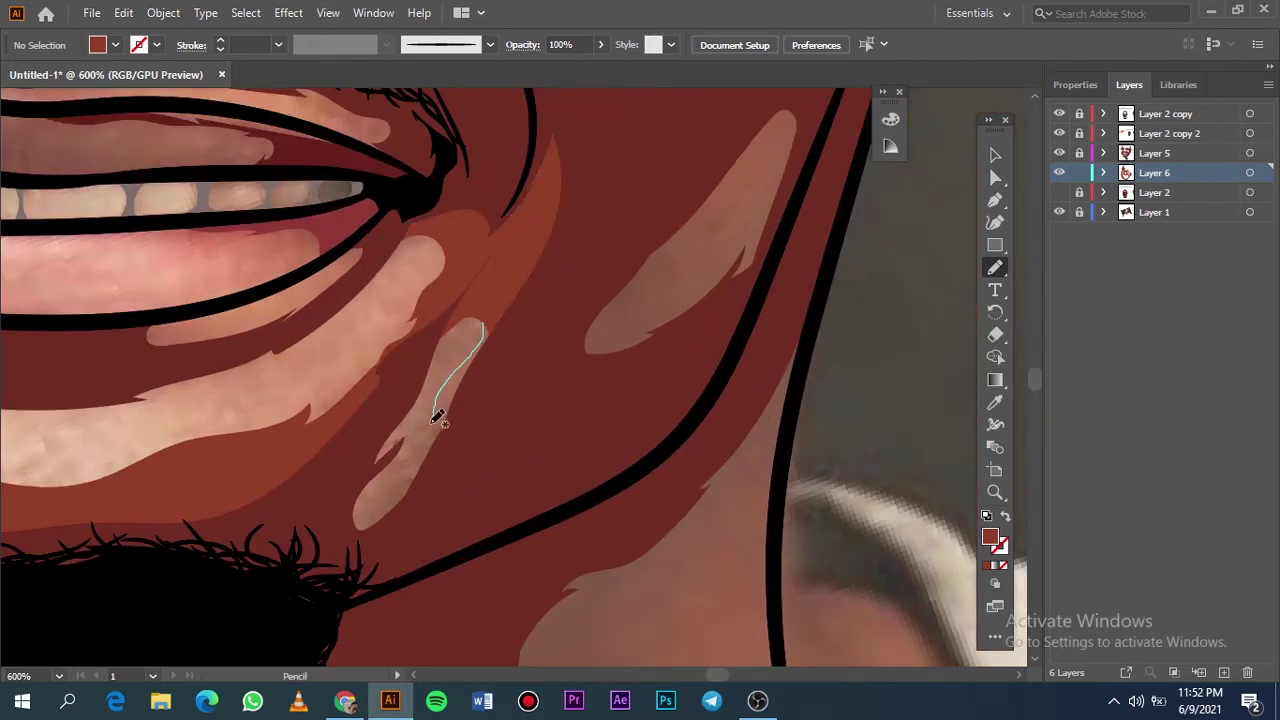
Step: Add another shadow shape lower on the cheek and compare with the reference photo
{"action": "left_click_drag", "start_coordinate": [434, 409], "coordinate": [487, 318]}
{"action": "key", "text": "ctrl+0"}
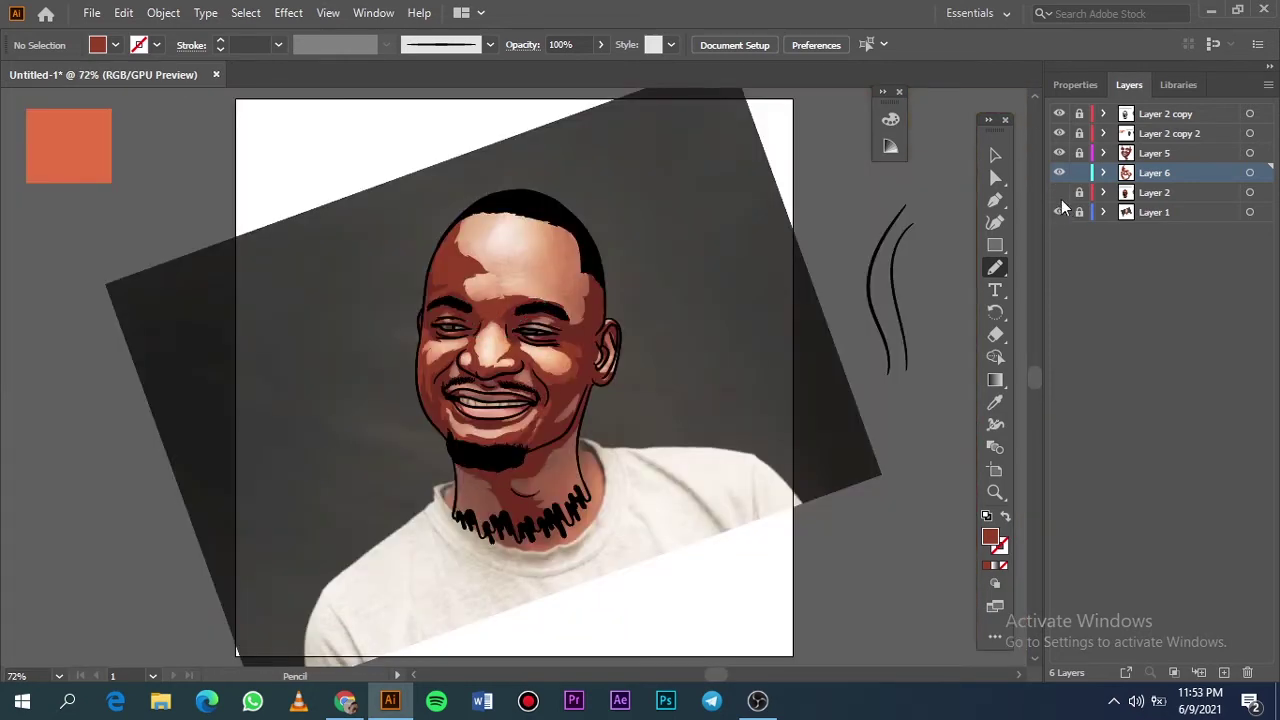
{"action": "left_click", "coordinate": [1059, 192]}
{"action": "left_click", "coordinate": [1059, 192]}
Step: Draw a shadow loop under the lower lip and a shadow along the jaw highlight
{"action": "scroll", "coordinate": [514, 251], "scroll_direction": "up", "scroll_amount": 8}
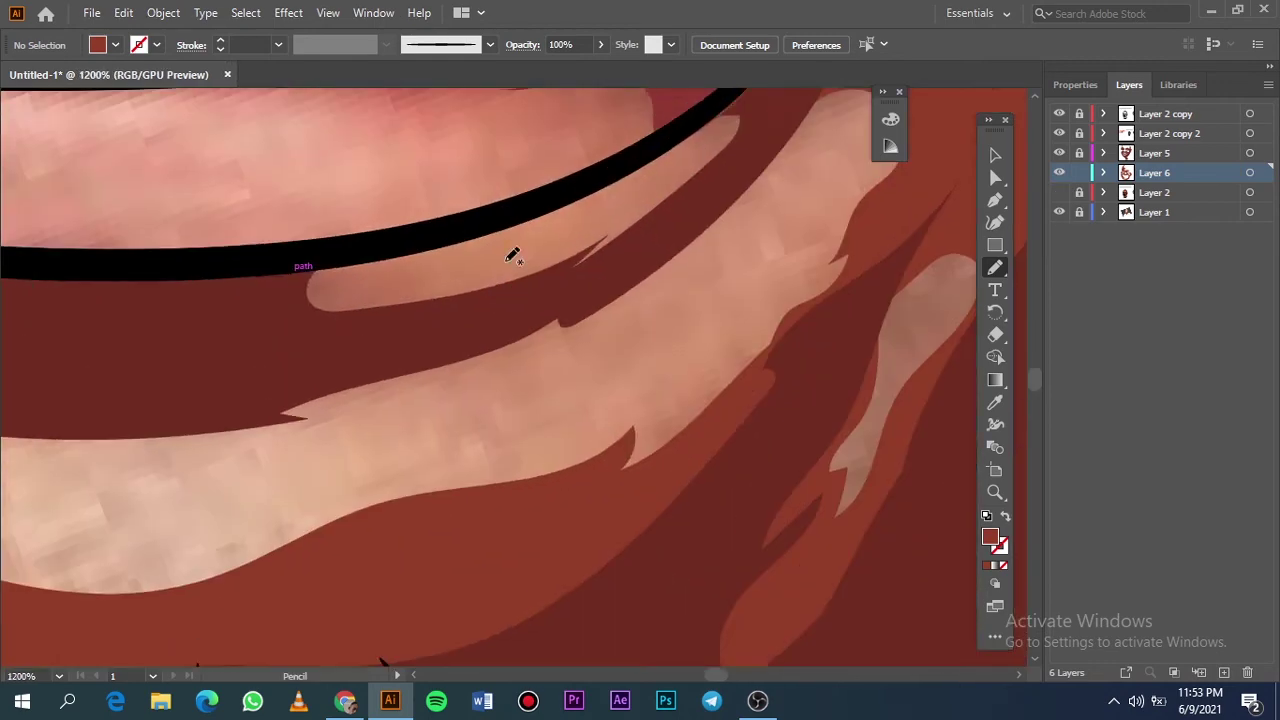
{"action": "left_click_drag", "start_coordinate": [502, 261], "coordinate": [520, 299]}
{"action": "left_click_drag", "start_coordinate": [660, 232], "coordinate": [428, 277]}
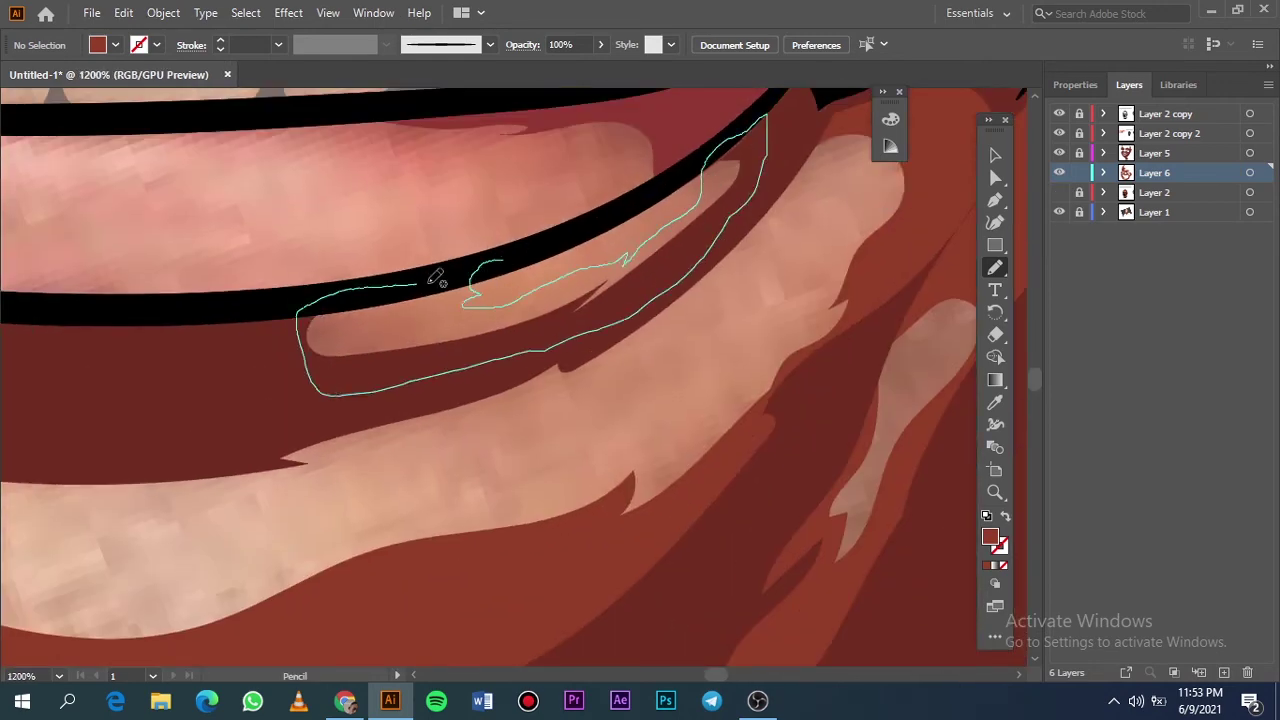
{"action": "scroll", "coordinate": [523, 251], "scroll_direction": "down", "scroll_amount": 5}
{"action": "scroll", "coordinate": [529, 252], "scroll_direction": "up", "scroll_amount": 5}
{"action": "left_click_drag", "start_coordinate": [724, 190], "coordinate": [727, 225]}
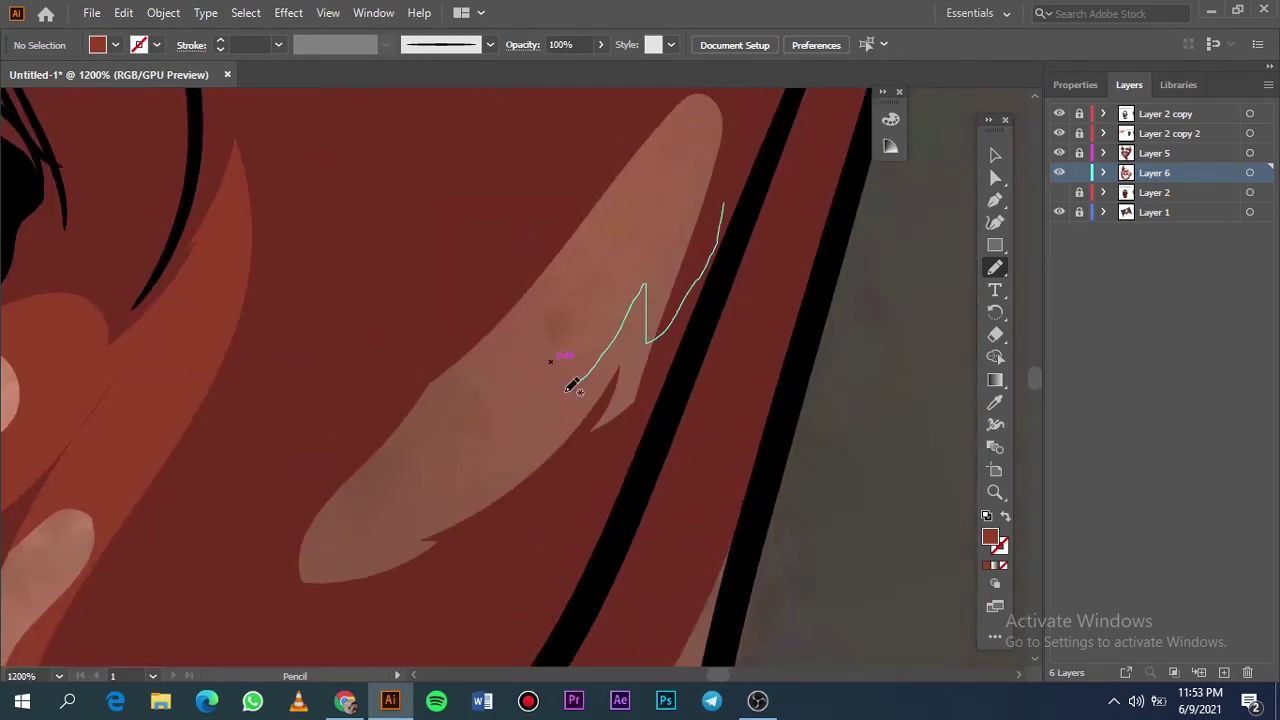
{"action": "scroll", "coordinate": [727, 225], "scroll_direction": "down", "scroll_amount": 8}
{"action": "left_click", "coordinate": [1059, 192]}
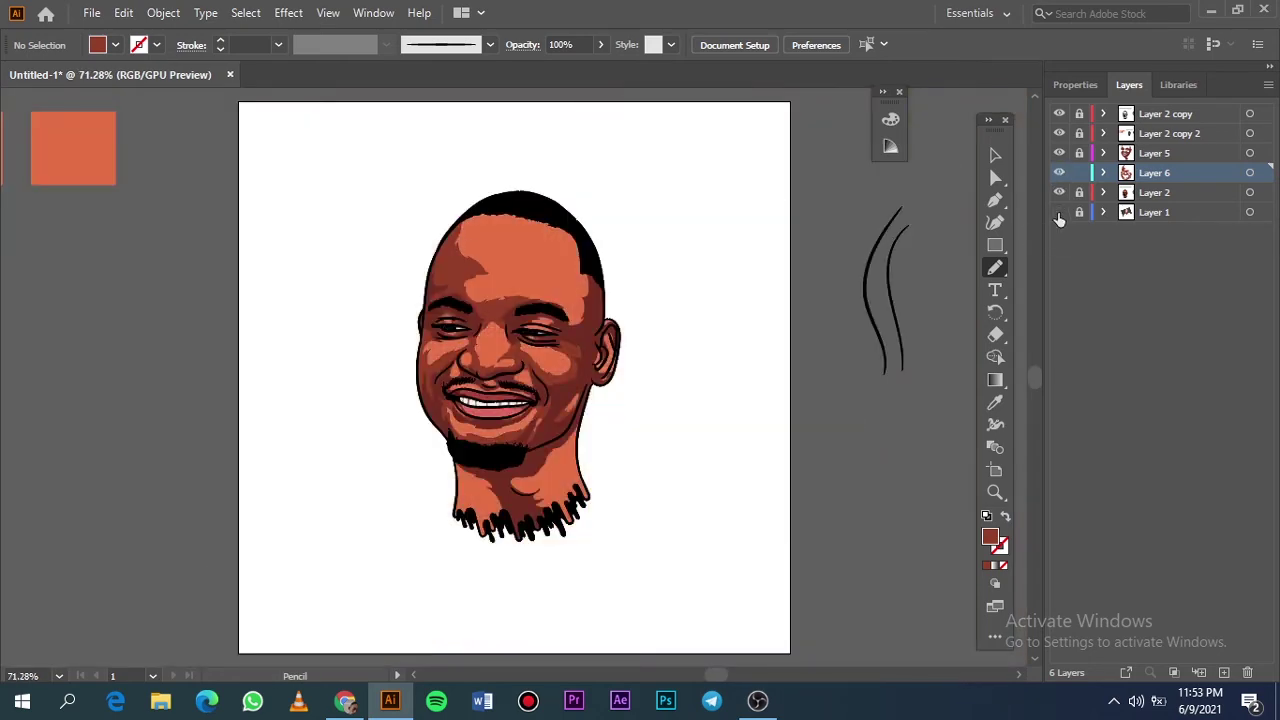
Step: Draw a closed shadow shape on the neck below the chin
{"action": "left_click", "coordinate": [1059, 192]}
{"action": "scroll", "coordinate": [486, 443], "scroll_direction": "up", "scroll_amount": 6}
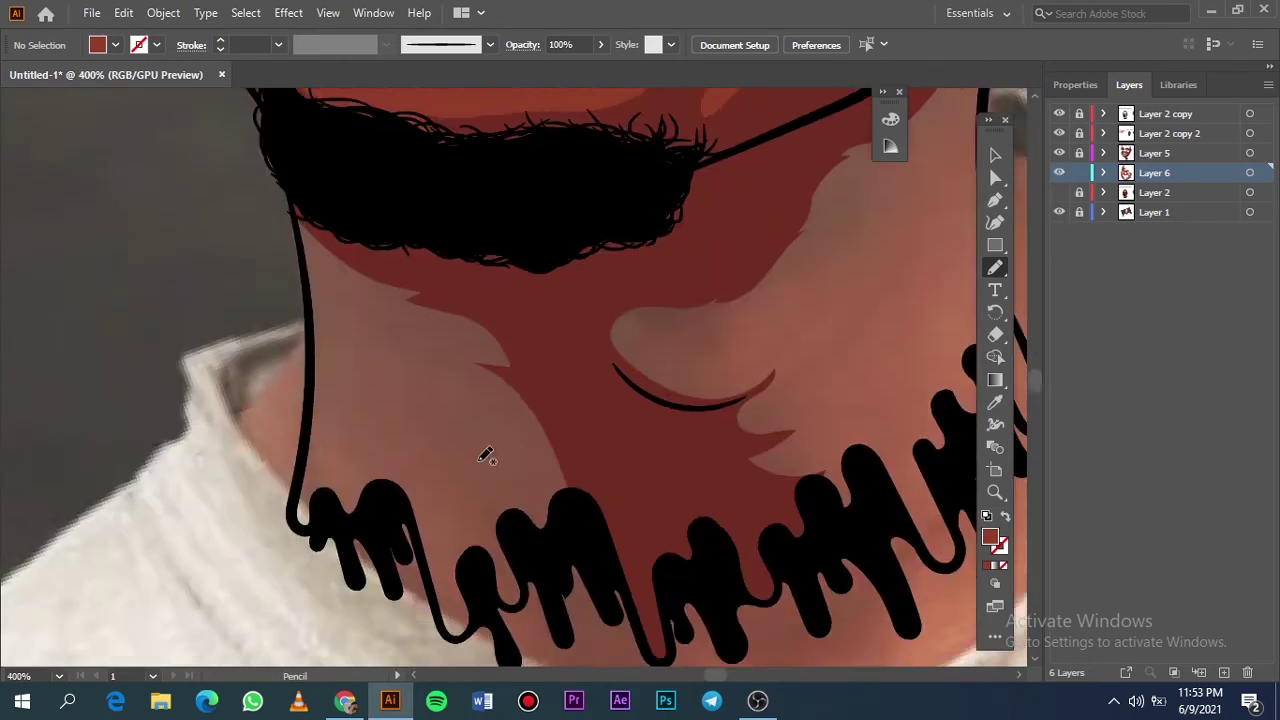
{"action": "left_click_drag", "start_coordinate": [336, 160], "coordinate": [263, 120]}
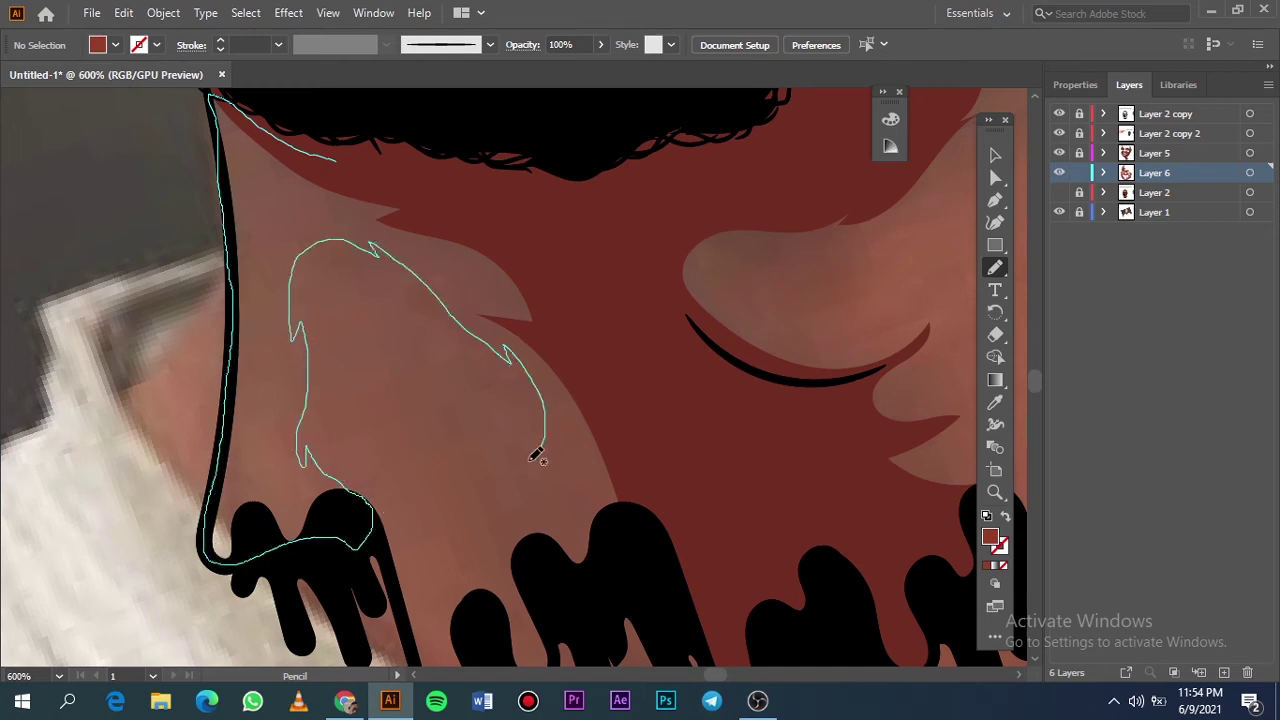
{"action": "left_click_drag", "start_coordinate": [537, 456], "coordinate": [600, 251]}
{"action": "scroll", "coordinate": [403, 200], "scroll_direction": "down", "scroll_amount": 8}
{"action": "left_click", "coordinate": [1059, 192]}
{"action": "left_click", "coordinate": [1059, 212]}
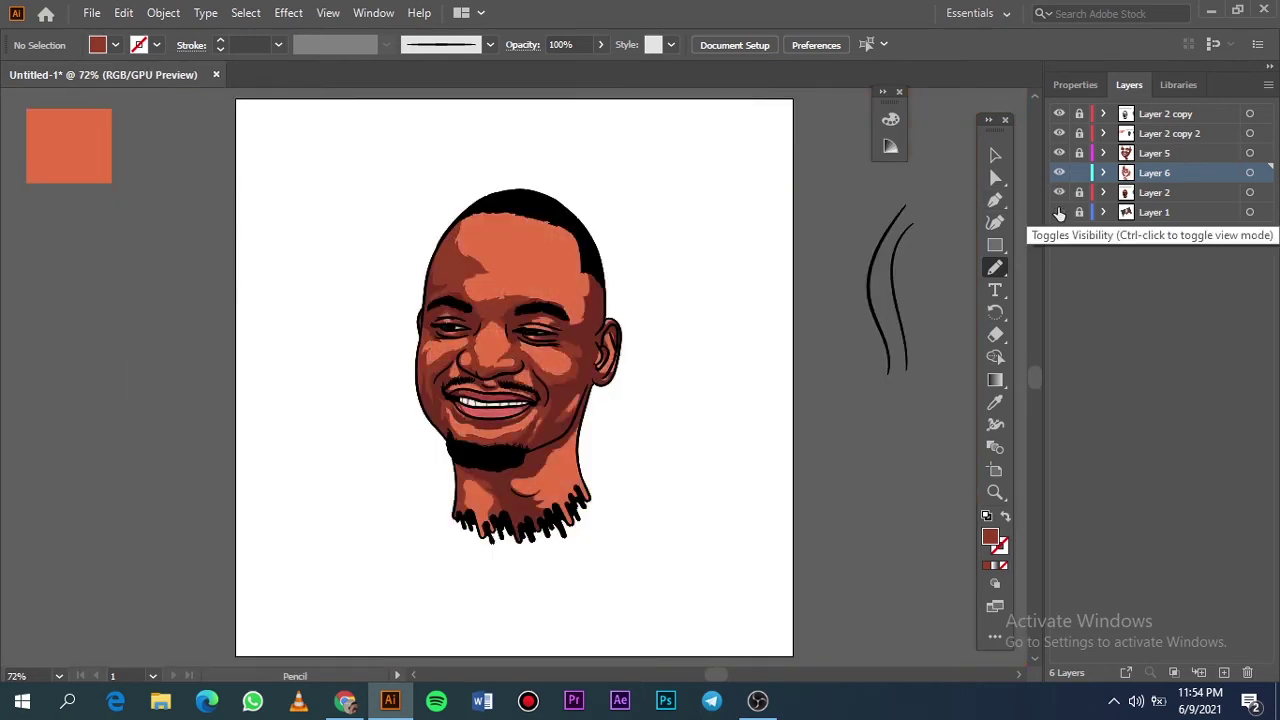
Step: Trace a highlight shape on the neck and check it against the photo
{"action": "scroll", "coordinate": [494, 402], "scroll_direction": "up", "scroll_amount": 5}
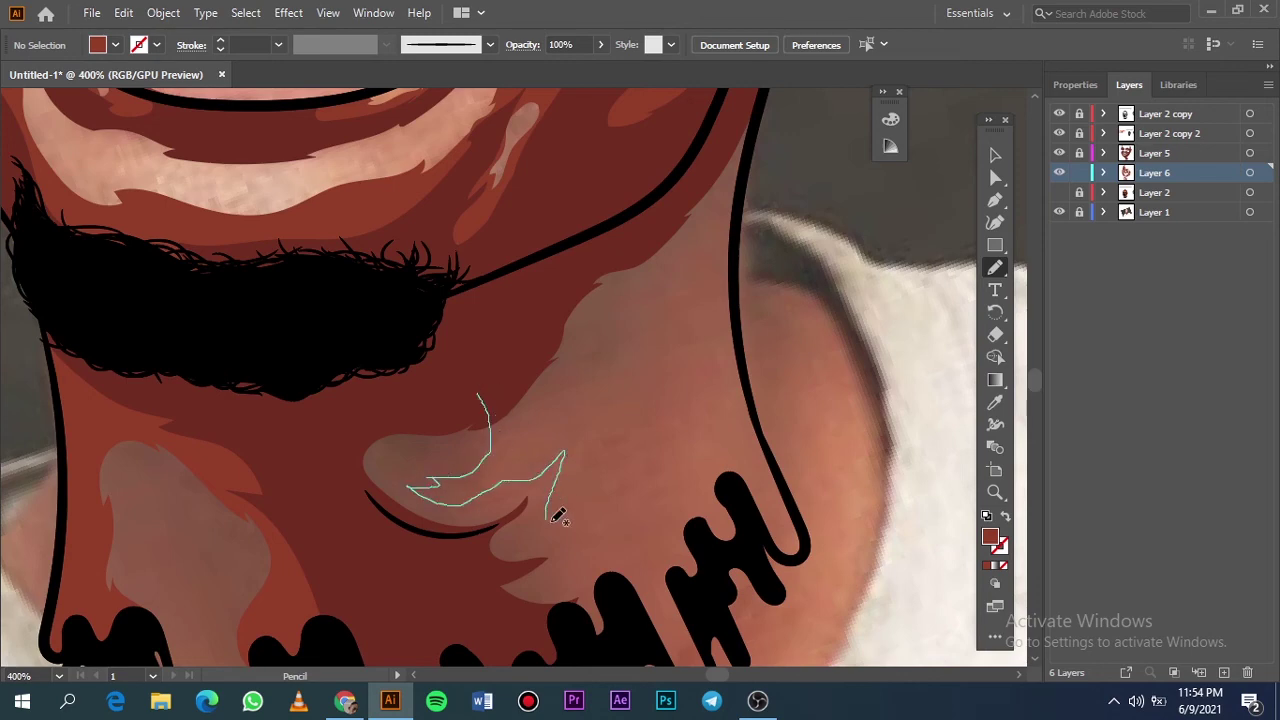
{"action": "scroll", "coordinate": [466, 351], "scroll_direction": "right", "scroll_amount": 3}
{"action": "scroll", "coordinate": [466, 351], "scroll_direction": "up", "scroll_amount": 3}
{"action": "left_click_drag", "start_coordinate": [315, 530], "coordinate": [340, 512]}
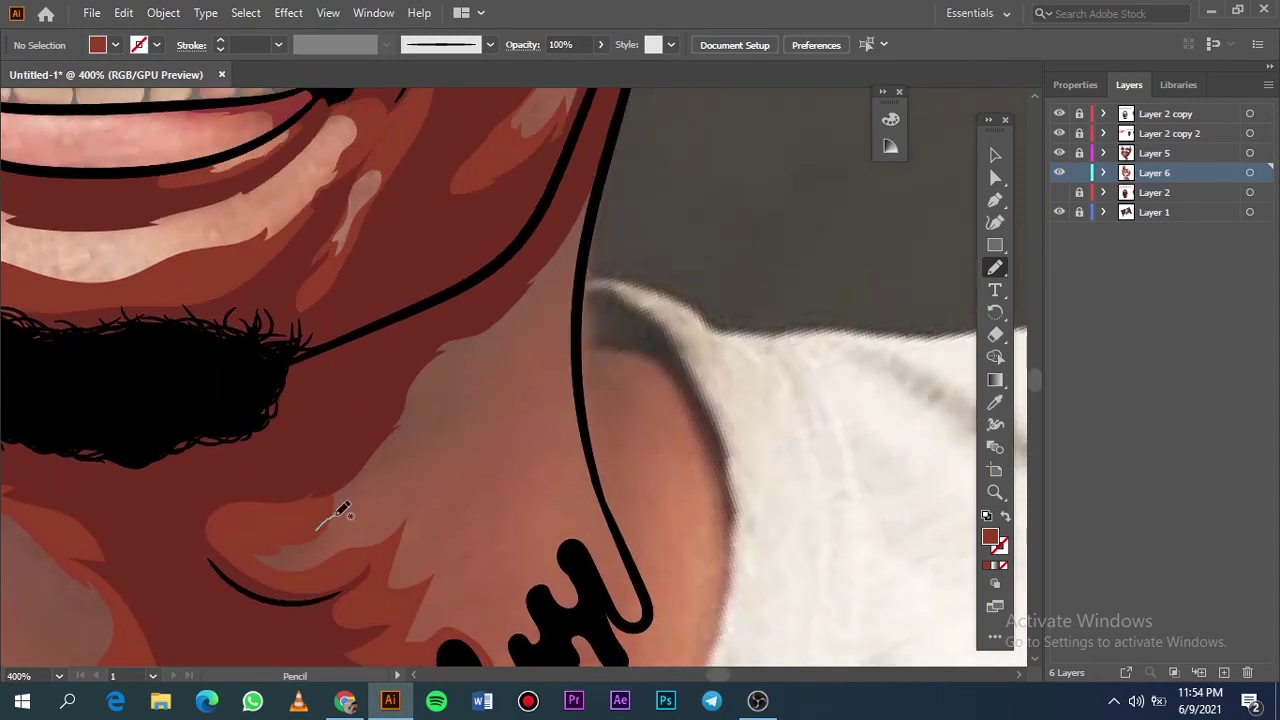
{"action": "left_click_drag", "start_coordinate": [604, 193], "coordinate": [305, 522]}
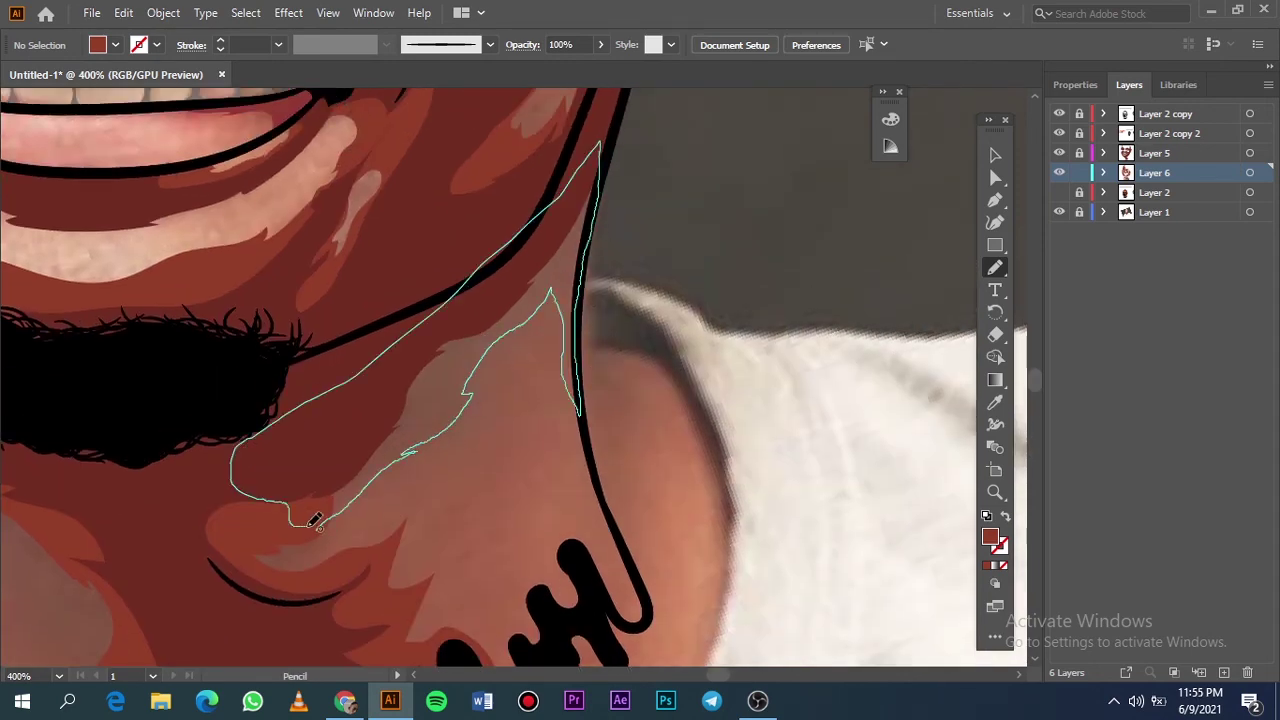
{"action": "key", "text": "ctrl+0"}
{"action": "left_click", "coordinate": [1059, 212]}
Step: Trace another highlight along the side of the neck, then hide the artwork layer
{"action": "scroll", "coordinate": [586, 449], "scroll_direction": "up", "scroll_amount": 5}
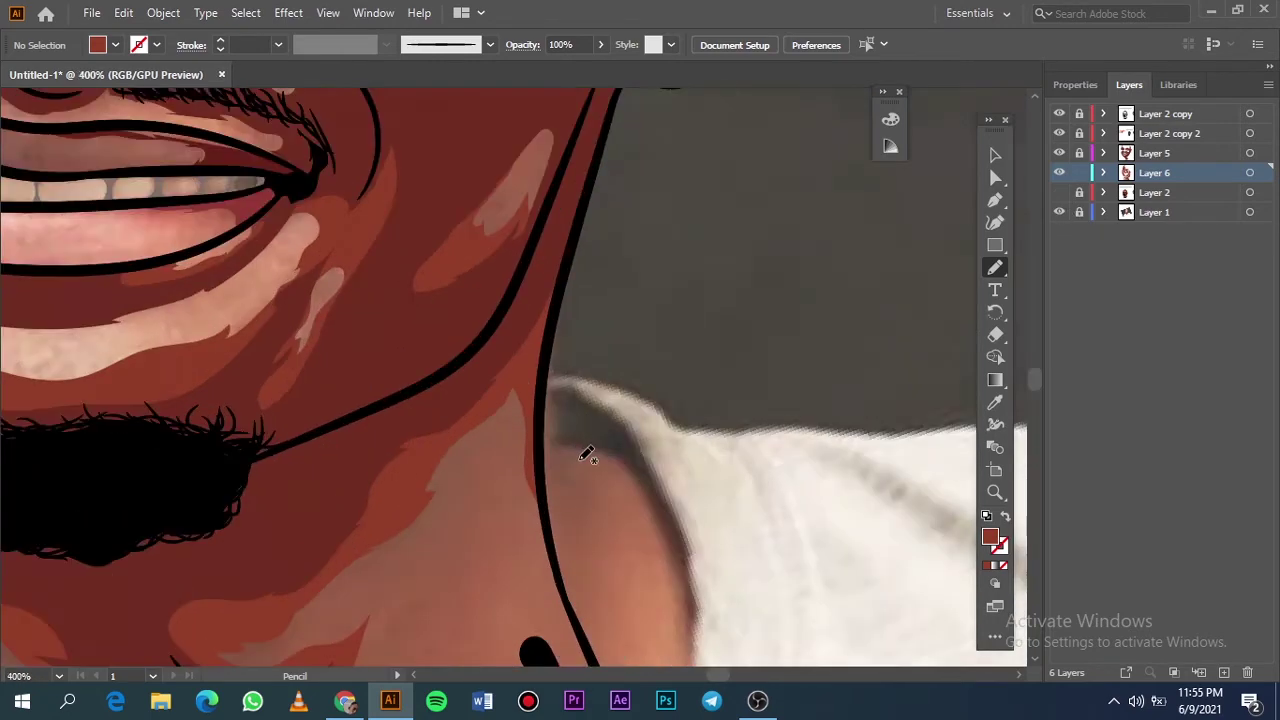
{"action": "scroll", "coordinate": [648, 488], "scroll_direction": "up", "scroll_amount": 2}
{"action": "left_click_drag", "start_coordinate": [720, 375], "coordinate": [495, 380]}
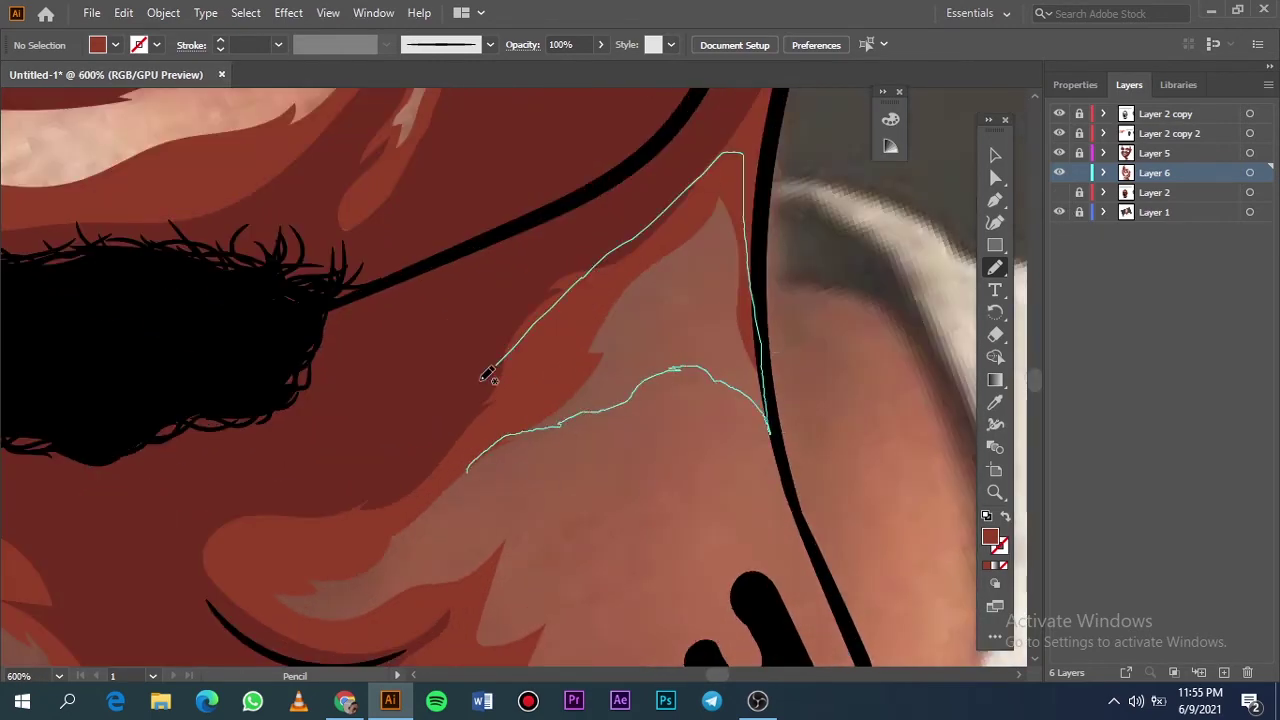
{"action": "key", "text": "ctrl+0"}
{"action": "left_click", "coordinate": [1059, 192]}
{"action": "left_click", "coordinate": [1059, 212]}
{"action": "left_click", "coordinate": [1059, 192]}
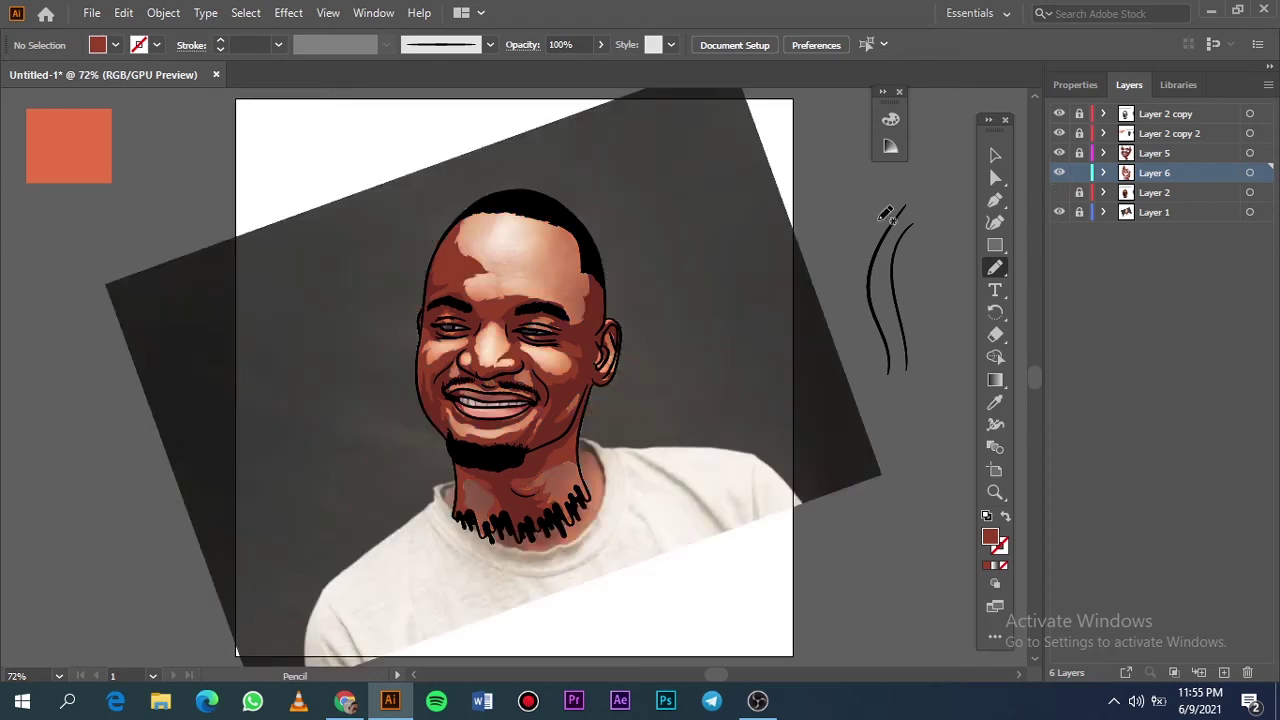
{"action": "scroll", "coordinate": [575, 277], "scroll_direction": "up", "scroll_amount": 5}
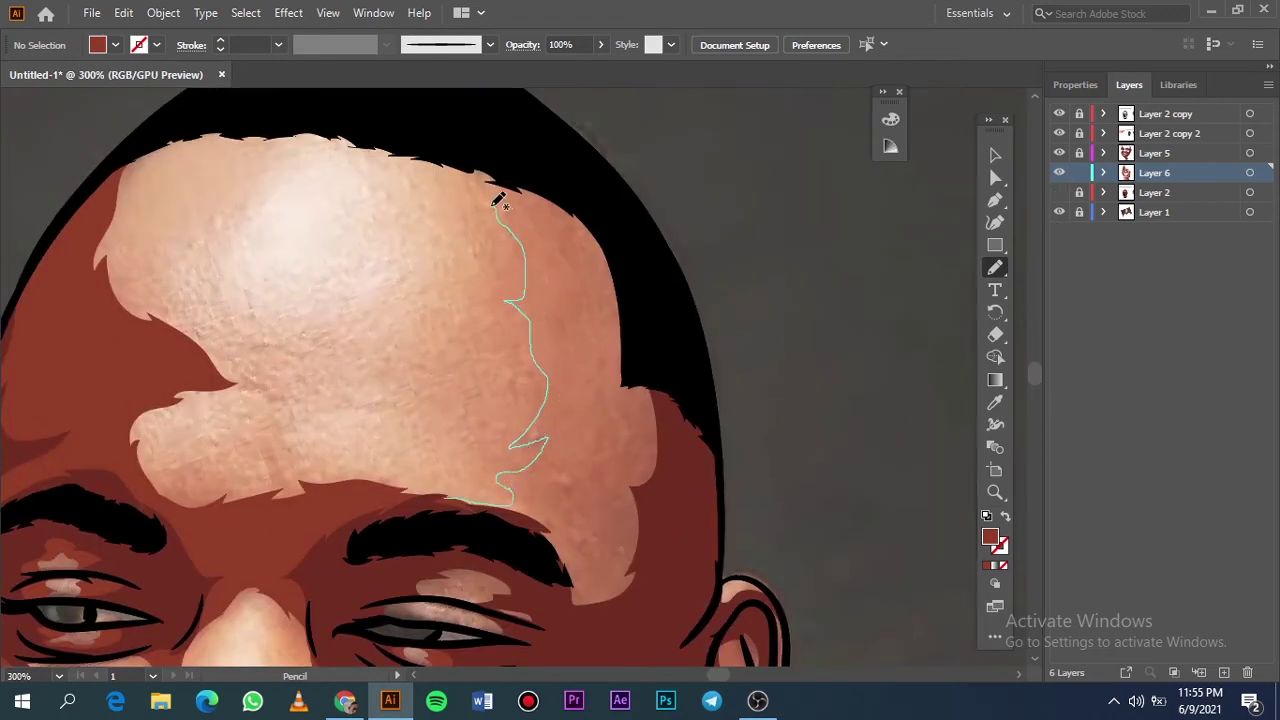
Step: Trace a highlight shape across the forehead and check it
{"action": "left_click_drag", "start_coordinate": [497, 199], "coordinate": [457, 492]}
{"action": "key", "text": "ctrl+1"}
{"action": "left_click", "coordinate": [1059, 192]}
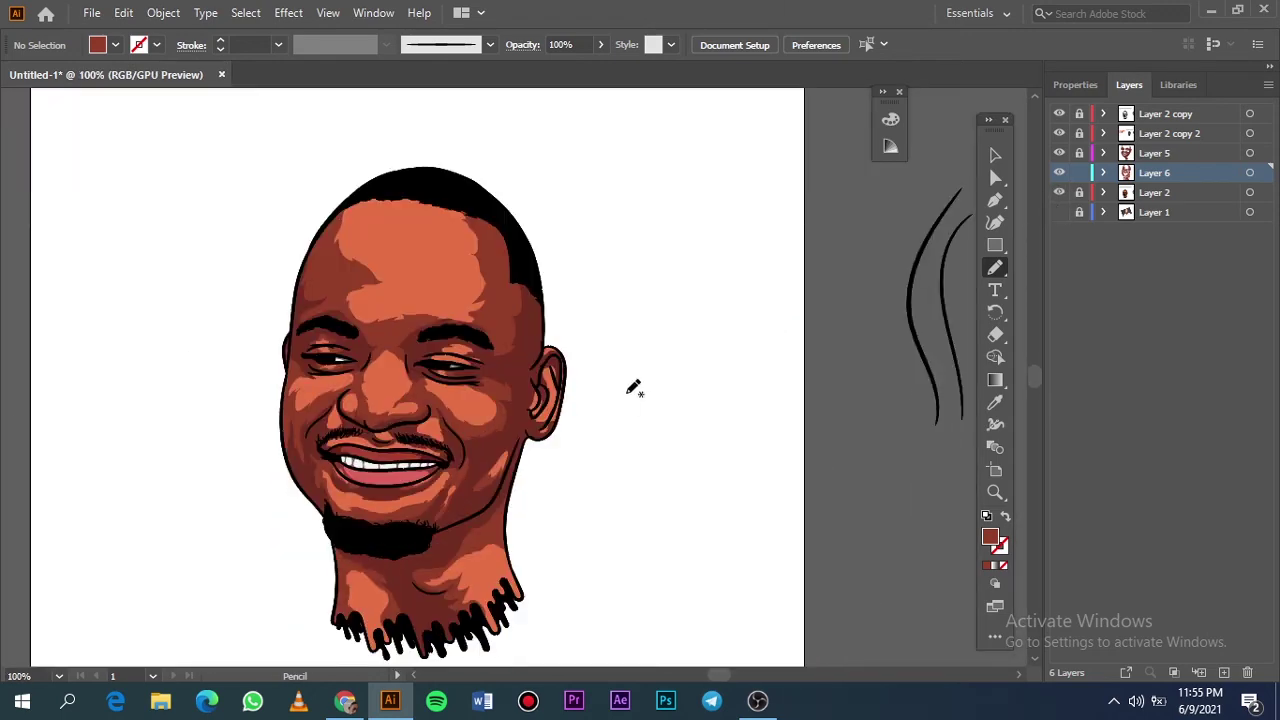
{"action": "key", "text": "ctrl+0"}
{"action": "left_click", "coordinate": [1059, 212]}
{"action": "left_click", "coordinate": [1059, 192]}
Step: Trace a small and a larger highlight shape around the eye
{"action": "scroll", "coordinate": [557, 288], "scroll_direction": "up", "scroll_amount": 10}
{"action": "mouse_move", "coordinate": [383, 461]}
{"action": "left_mouse_down"}
{"action": "mouse_move", "coordinate": [355, 358]}
{"action": "mouse_move", "coordinate": [318, 448]}
{"action": "left_mouse_up"}
{"action": "left_click_drag", "start_coordinate": [470, 459], "coordinate": [472, 455]}
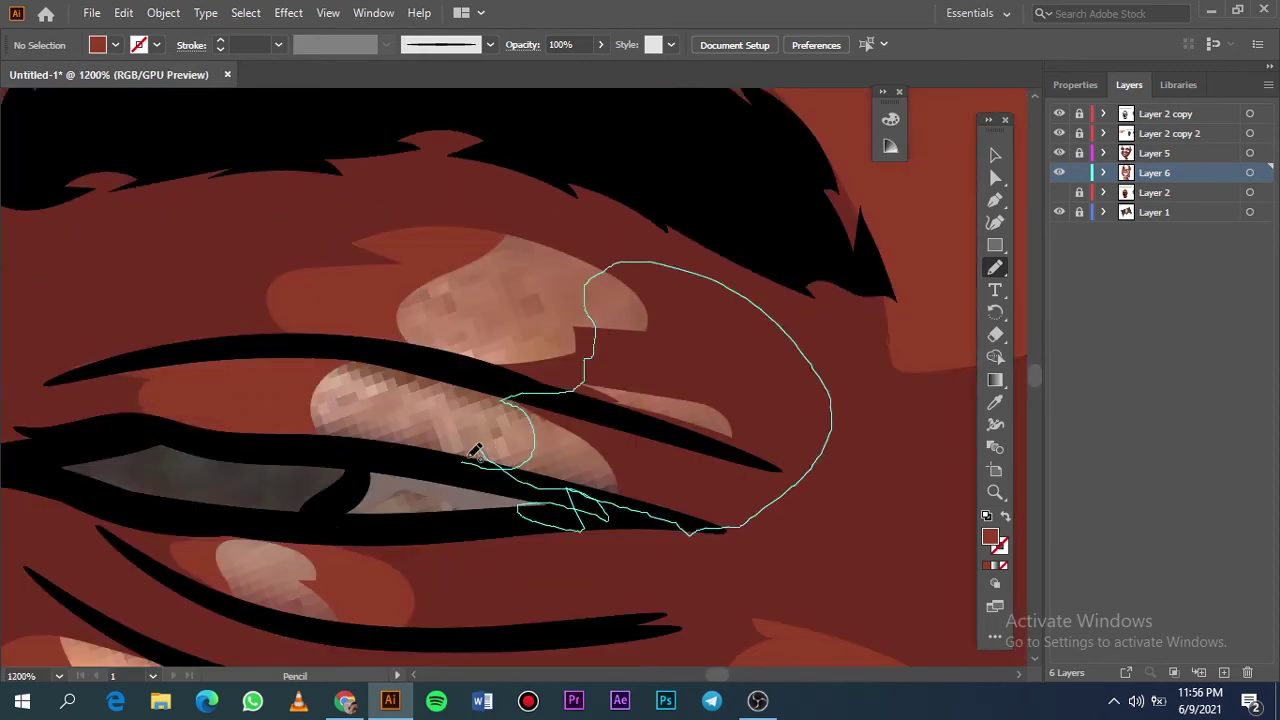
{"action": "key", "text": "ctrl+0"}
Step: Trace a highlight shape on the ear, checking it in outline view
{"action": "scroll", "coordinate": [749, 300], "scroll_direction": "up", "scroll_amount": 10}
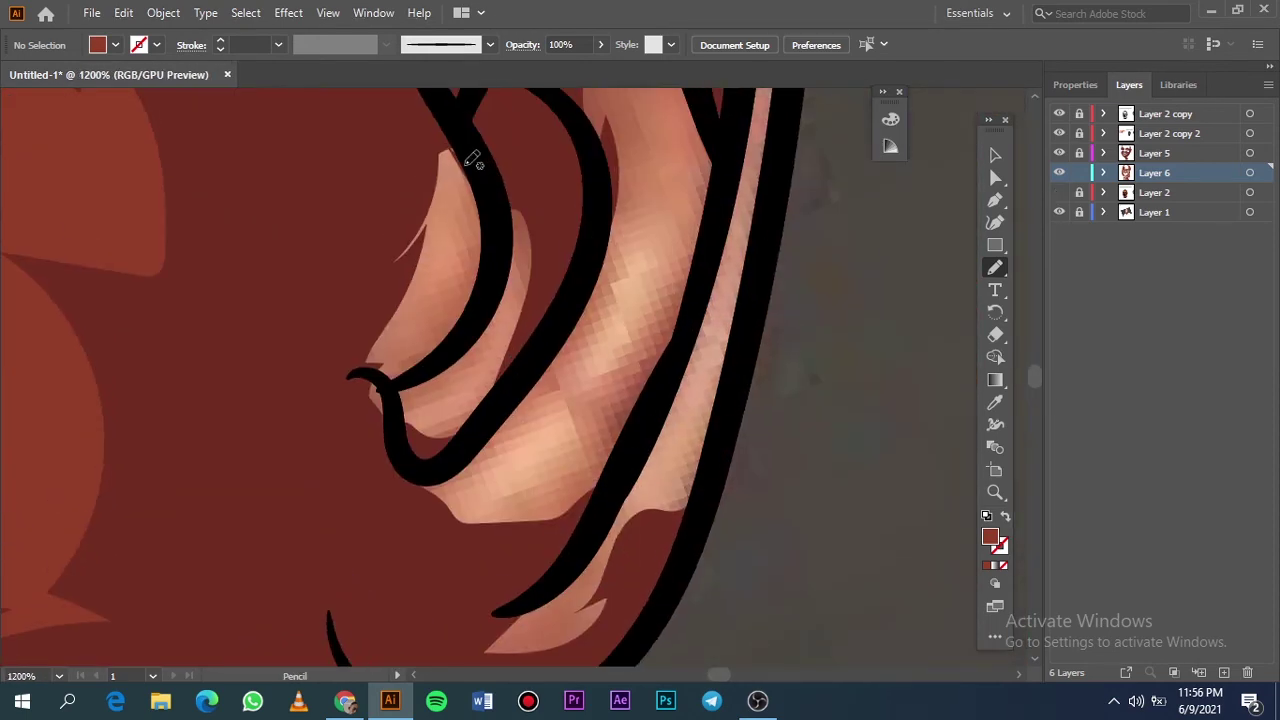
{"action": "left_click_drag", "start_coordinate": [561, 225], "coordinate": [556, 232]}
{"action": "left_click_drag", "start_coordinate": [531, 380], "coordinate": [676, 272]}
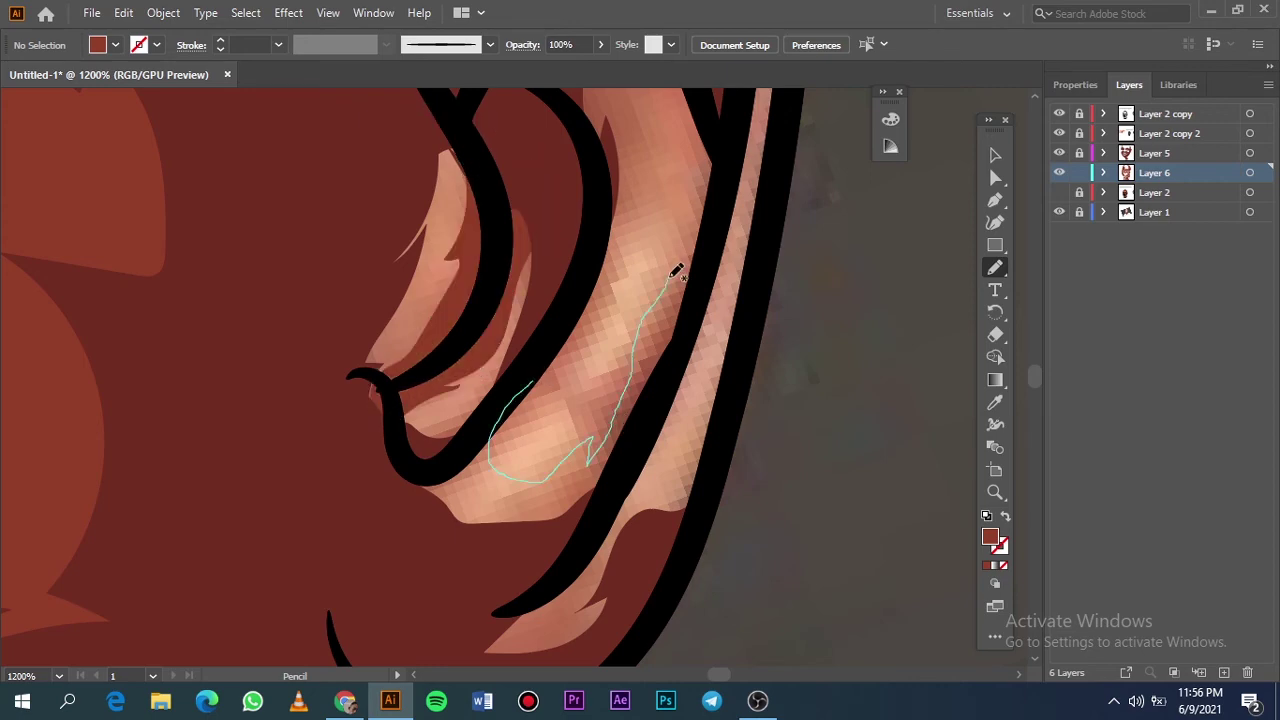
{"action": "left_click_drag", "start_coordinate": [717, 190], "coordinate": [720, 195]}
{"action": "key", "text": "ctrl+y"}
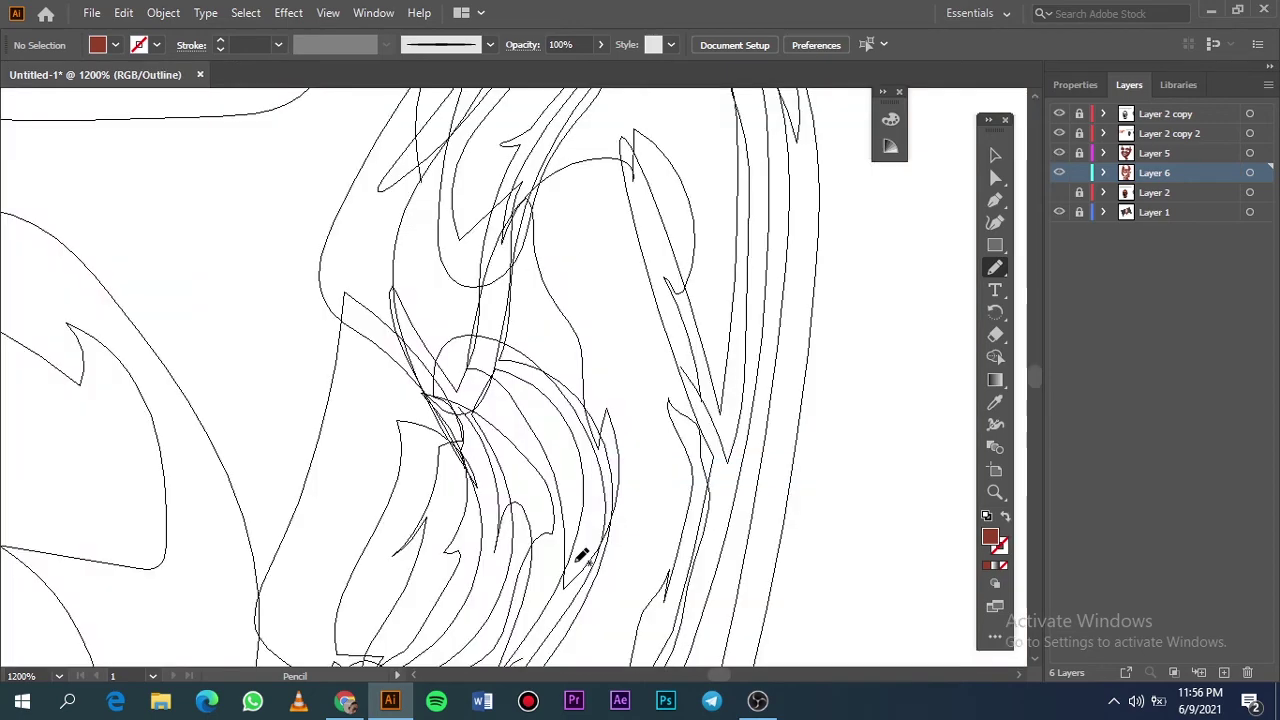
{"action": "key", "text": "ctrl+y"}
Step: Trace a second highlight shape inside the ear and check it without the photo
{"action": "left_click_drag", "start_coordinate": [545, 645], "coordinate": [616, 579]}
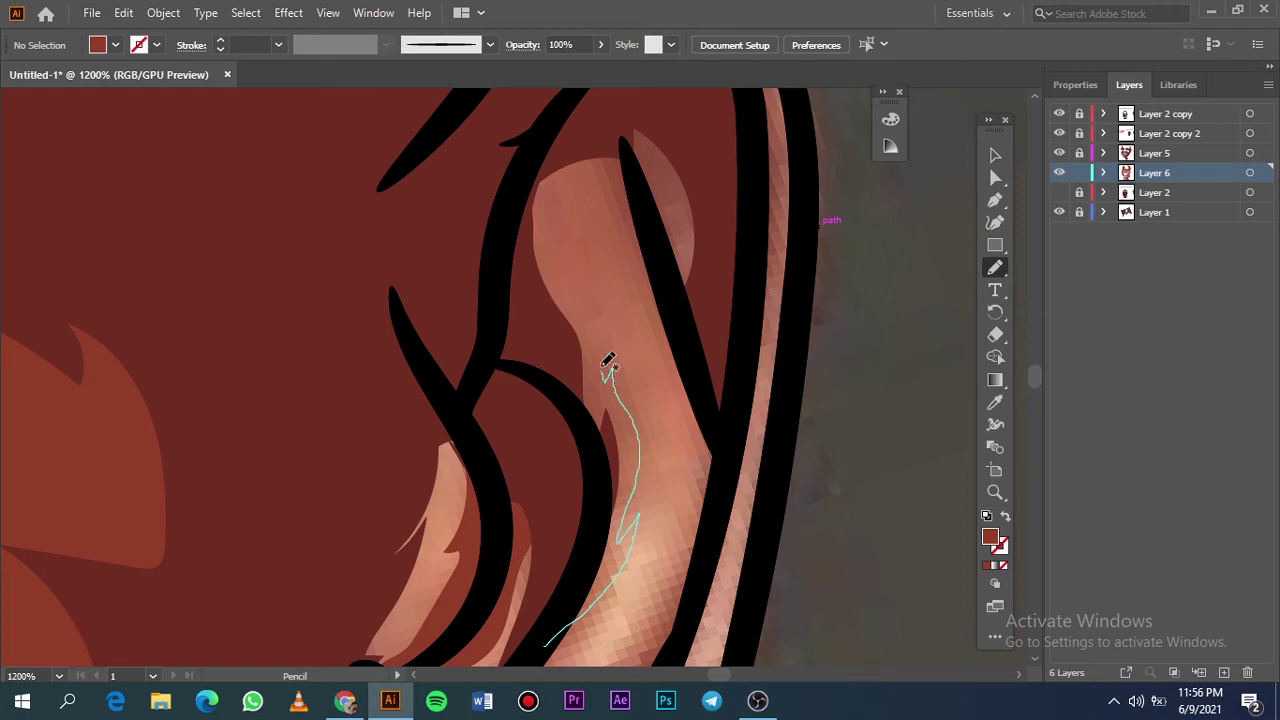
{"action": "left_click_drag", "start_coordinate": [608, 365], "coordinate": [543, 614]}
{"action": "scroll", "coordinate": [714, 250], "scroll_direction": "down", "scroll_amount": 3}
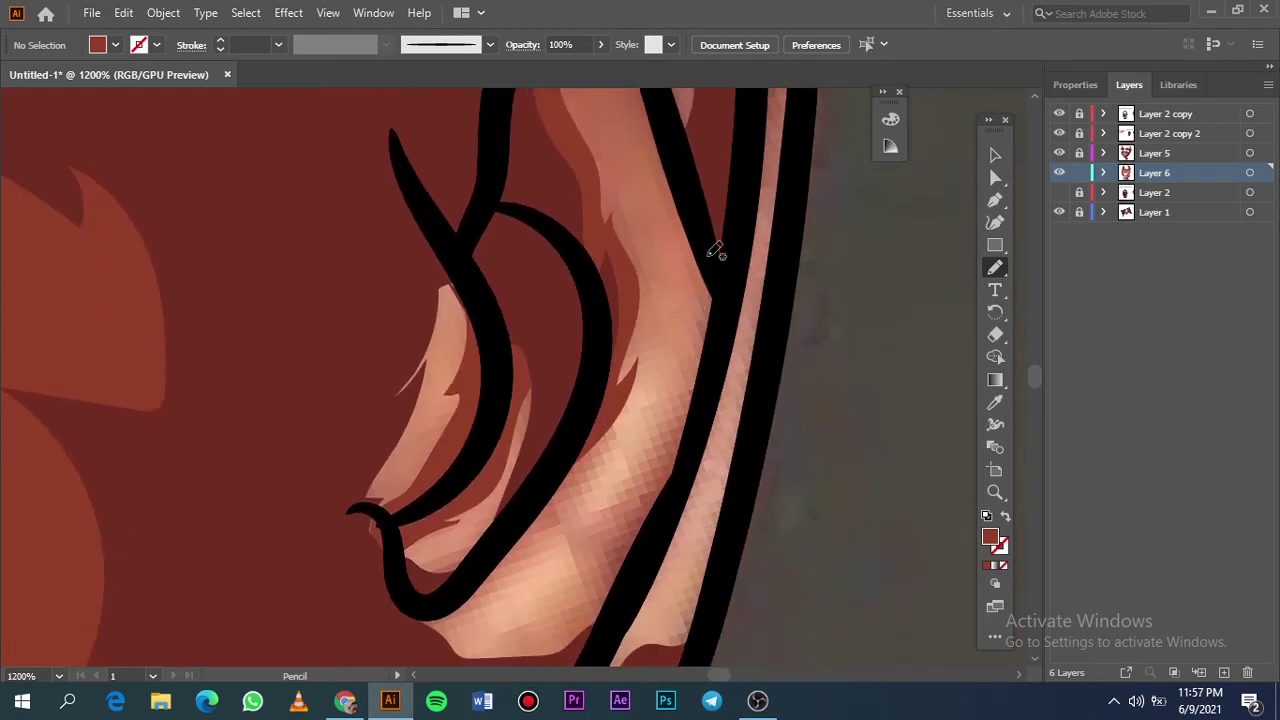
{"action": "left_click_drag", "start_coordinate": [577, 523], "coordinate": [743, 232]}
{"action": "key", "text": "ctrl+0"}
{"action": "left_click", "coordinate": [1059, 212]}
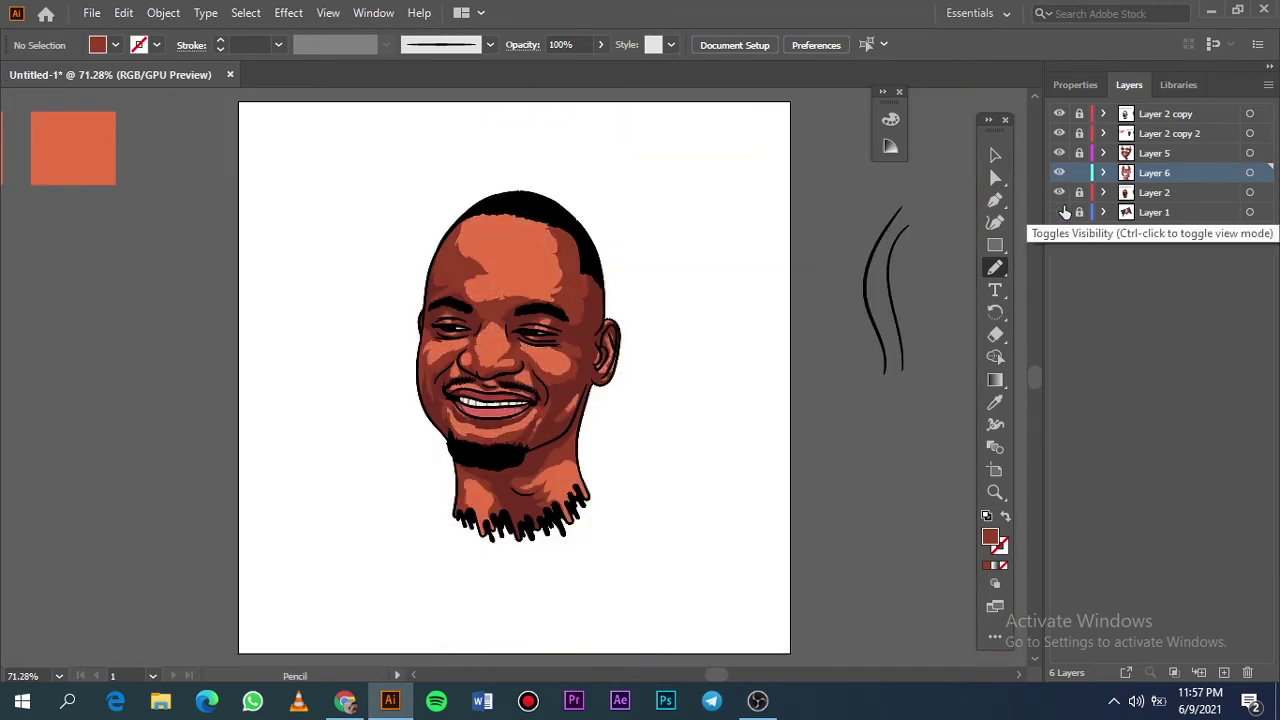
Step: Sample the pink lip colour DB645A as the fill with the Eyedropper
{"action": "scroll", "coordinate": [491, 351], "scroll_direction": "up", "scroll_amount": 10}
{"action": "key", "text": "i"}
{"action": "left_click", "coordinate": [491, 351]}
Step: Choose a lighter pink fill and trace highlight shapes on the lower lip
{"action": "double_click", "coordinate": [990, 537]}
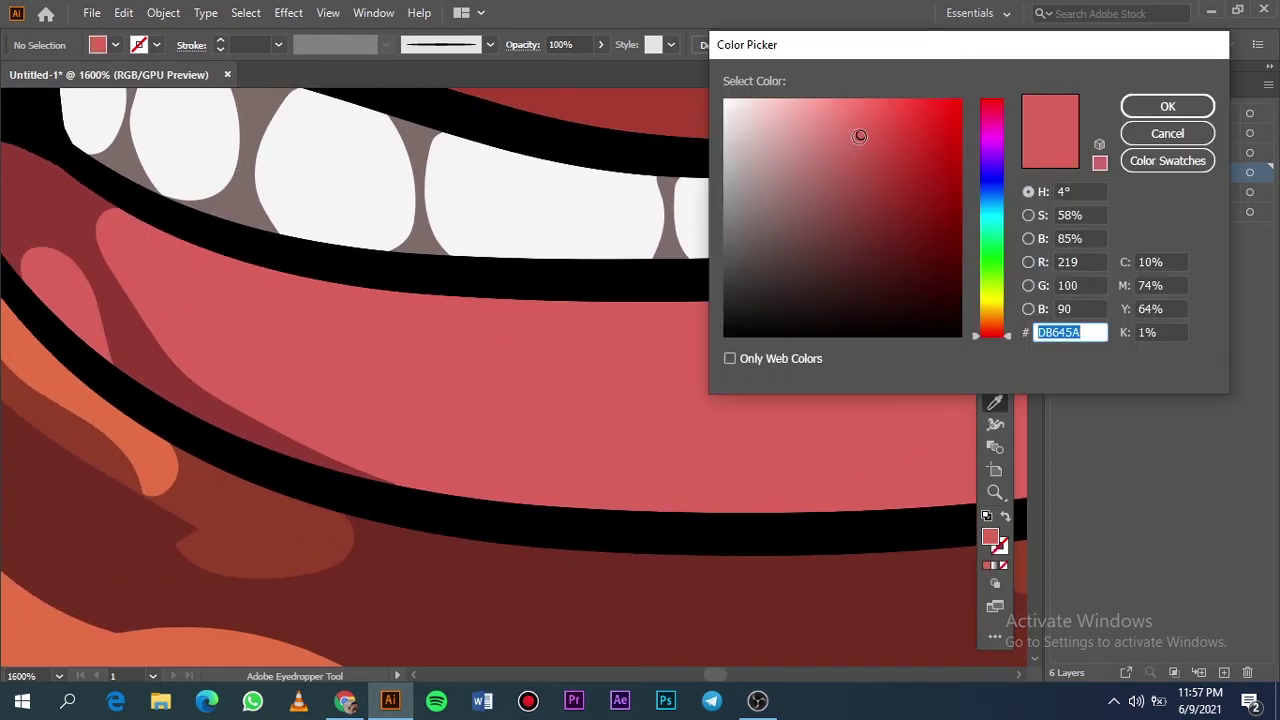
{"action": "left_click", "coordinate": [1168, 106]}
{"action": "left_click", "coordinate": [1059, 192]}
{"action": "scroll", "coordinate": [529, 386], "scroll_direction": "down", "scroll_amount": 2}
{"action": "key", "text": "n"}
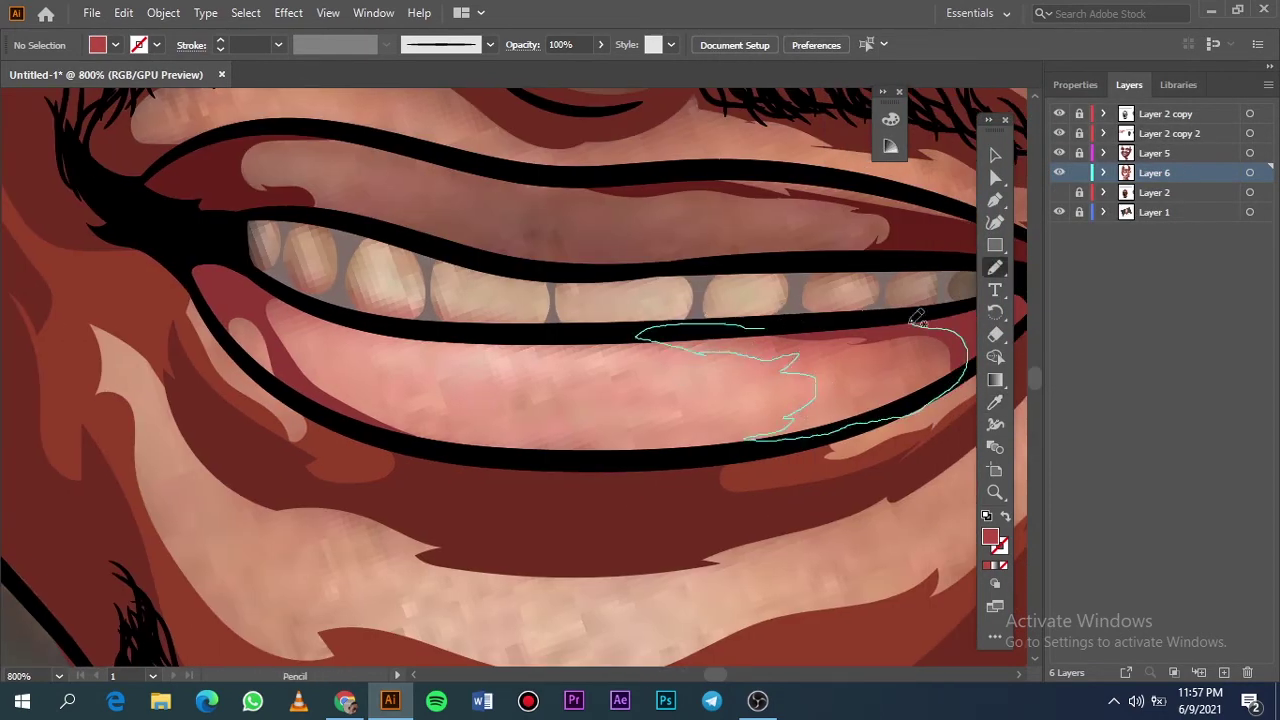
{"action": "left_click_drag", "start_coordinate": [917, 318], "coordinate": [770, 327]}
{"action": "left_click", "coordinate": [1059, 192]}
{"action": "left_click", "coordinate": [1059, 192]}
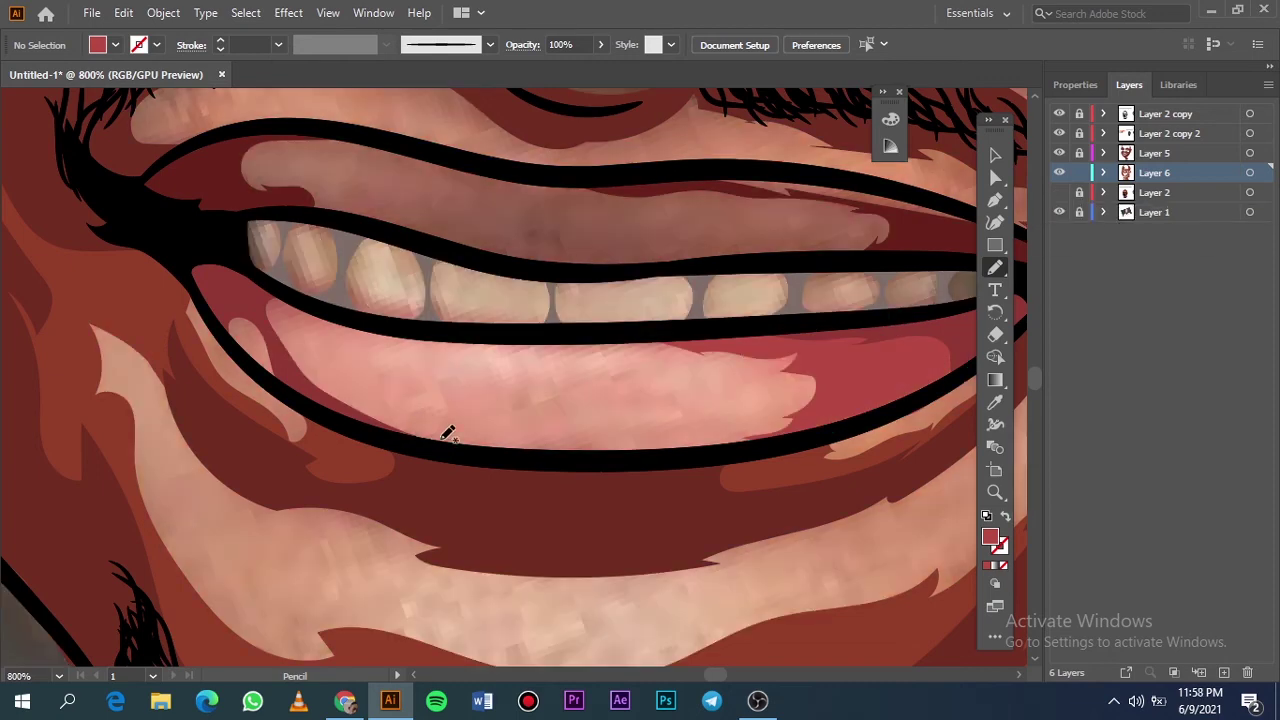
{"action": "left_click_drag", "start_coordinate": [322, 395], "coordinate": [318, 400]}
Step: Sample the upper lip colour and confirm a new pink fill in the Color Picker
{"action": "key", "text": "ctrl+0"}
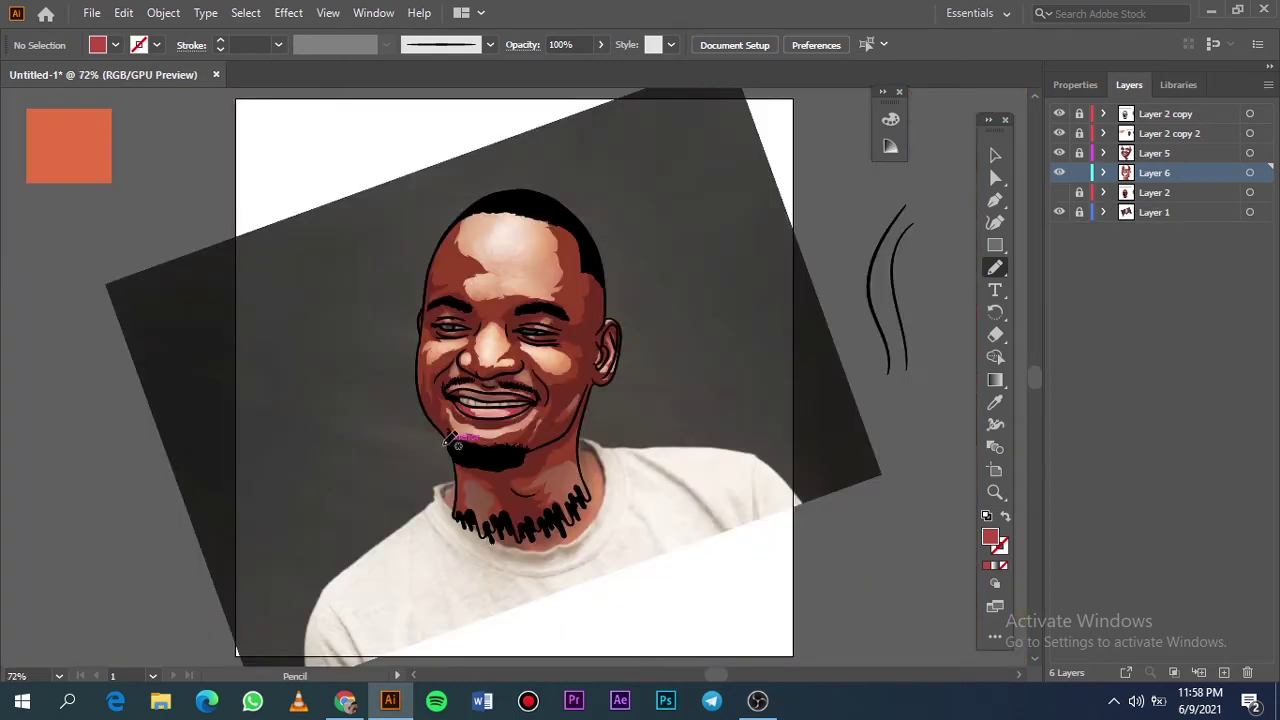
{"action": "left_click", "coordinate": [1059, 212]}
{"action": "key", "text": "v"}
{"action": "scroll", "coordinate": [451, 410], "scroll_direction": "up", "scroll_amount": 10}
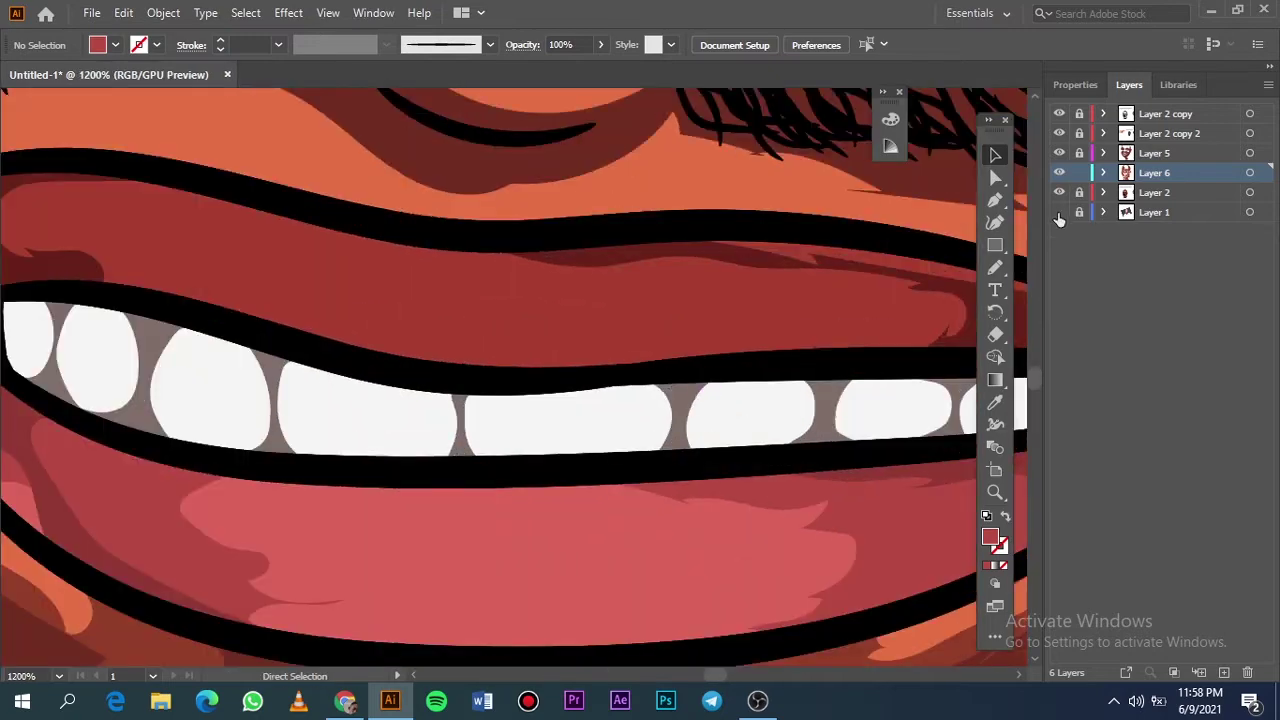
{"action": "left_click", "coordinate": [1059, 192]}
{"action": "key", "text": "i"}
{"action": "double_click", "coordinate": [990, 537]}
{"action": "left_click", "coordinate": [1167, 106]}
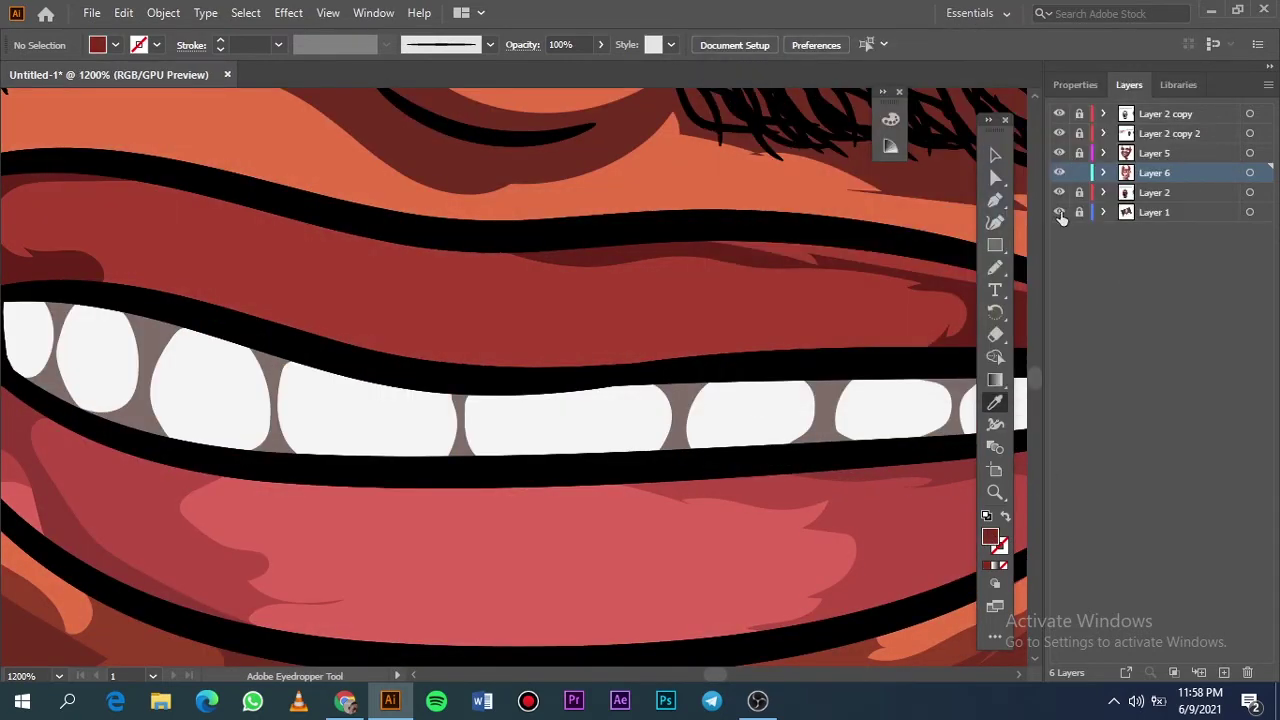
Step: Trace two pink highlight shapes on the upper lip
{"action": "left_click", "coordinate": [1059, 212]}
{"action": "key", "text": "n"}
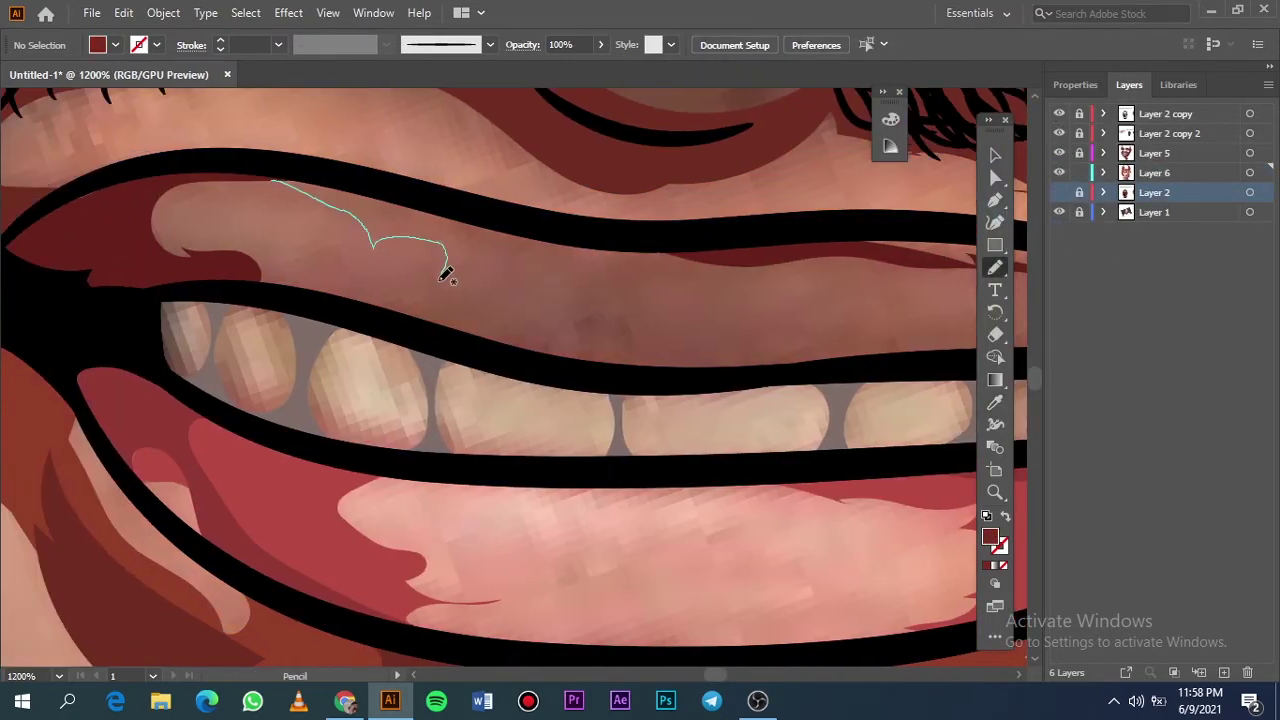
{"action": "left_click_drag", "start_coordinate": [446, 275], "coordinate": [641, 362]}
{"action": "left_click_drag", "start_coordinate": [739, 243], "coordinate": [272, 180]}
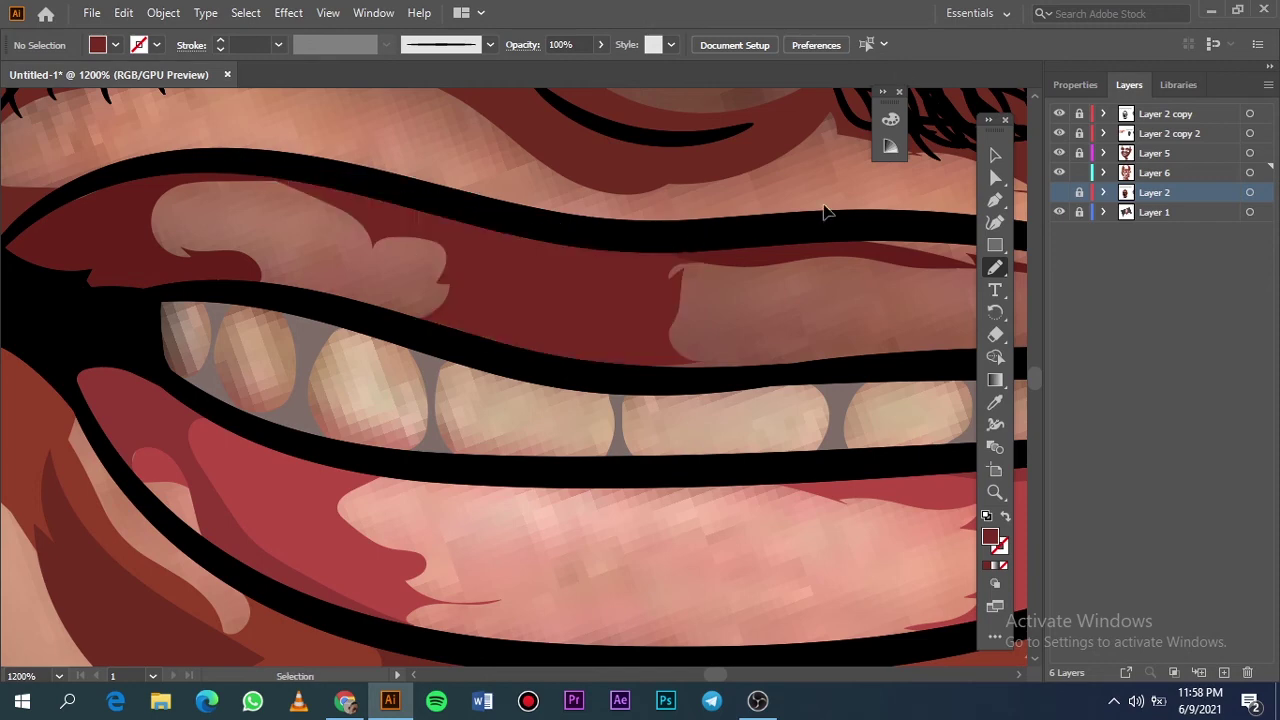
{"action": "scroll", "coordinate": [829, 209], "scroll_direction": "left", "scroll_amount": 3}
{"action": "left_click_drag", "start_coordinate": [520, 278], "coordinate": [425, 372]}
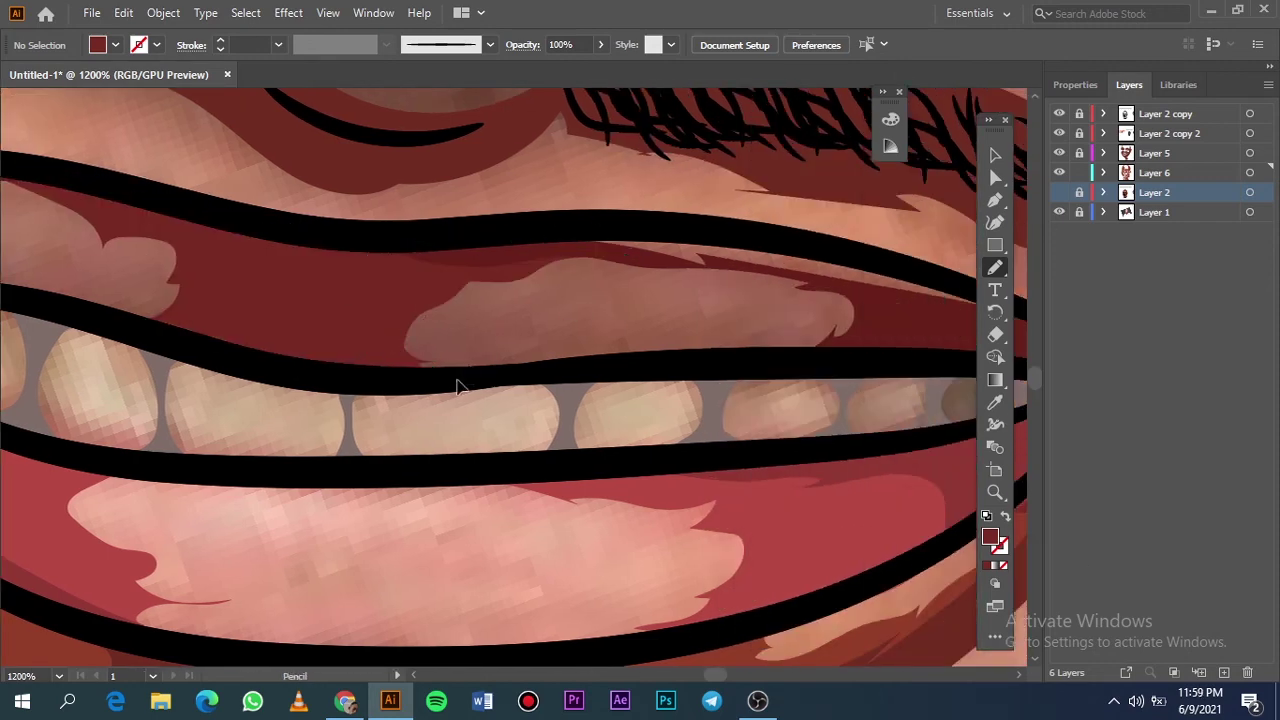
Step: Show the artwork layer and add a new empty Layer 7 for eye catchlights
{"action": "key", "text": "ctrl+0"}
{"action": "left_click", "coordinate": [1059, 212]}
{"action": "left_click", "coordinate": [995, 155]}
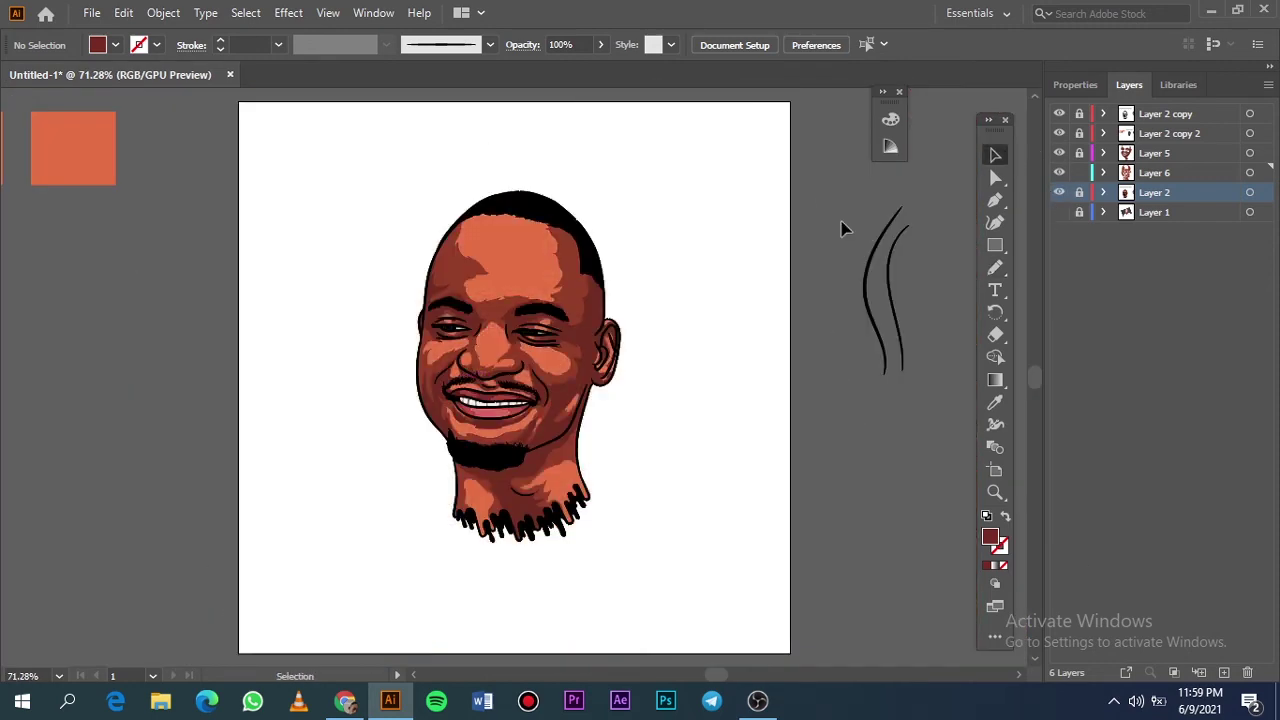
{"action": "left_click", "coordinate": [1224, 672]}
{"action": "scroll", "coordinate": [396, 320], "scroll_direction": "up", "scroll_amount": 10}
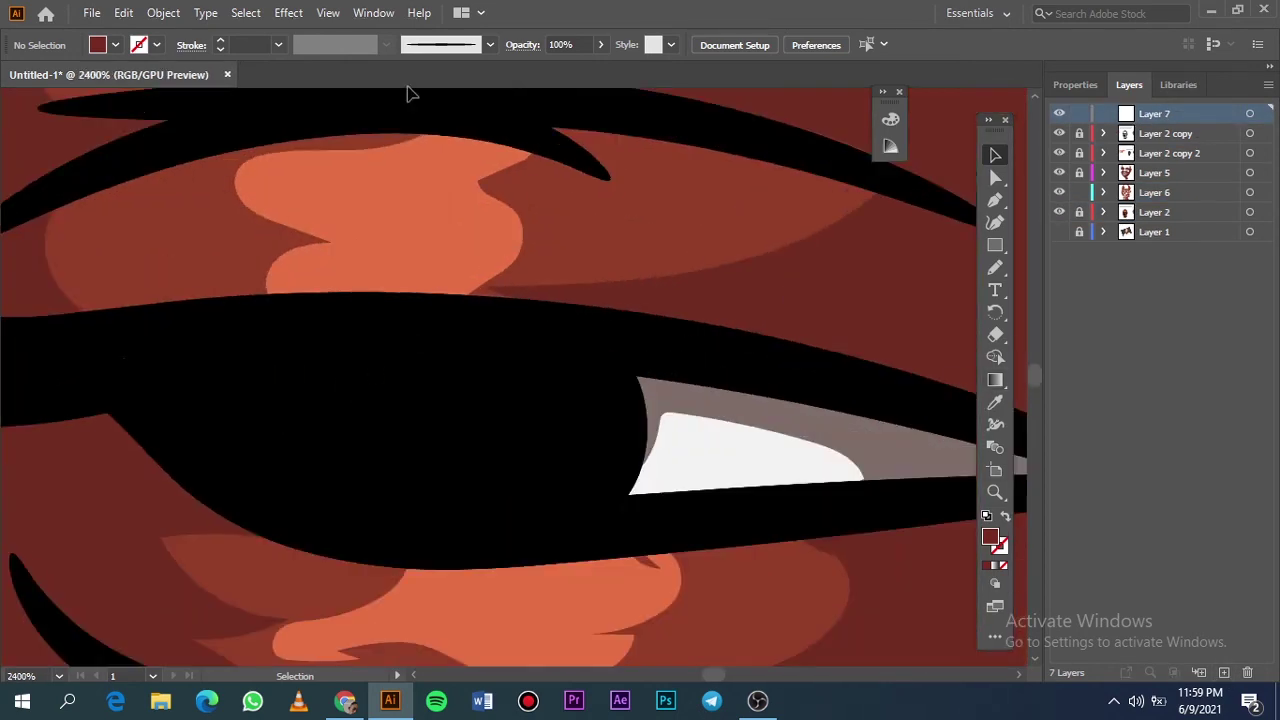
Step: Set up the Paintbrush: 5 pt round brush, white ffffff fill, no stroke colour, 0.25 pt stroke weight
{"action": "left_click", "coordinate": [489, 44]}
{"action": "left_click", "coordinate": [345, 88]}
{"action": "key", "text": "b"}
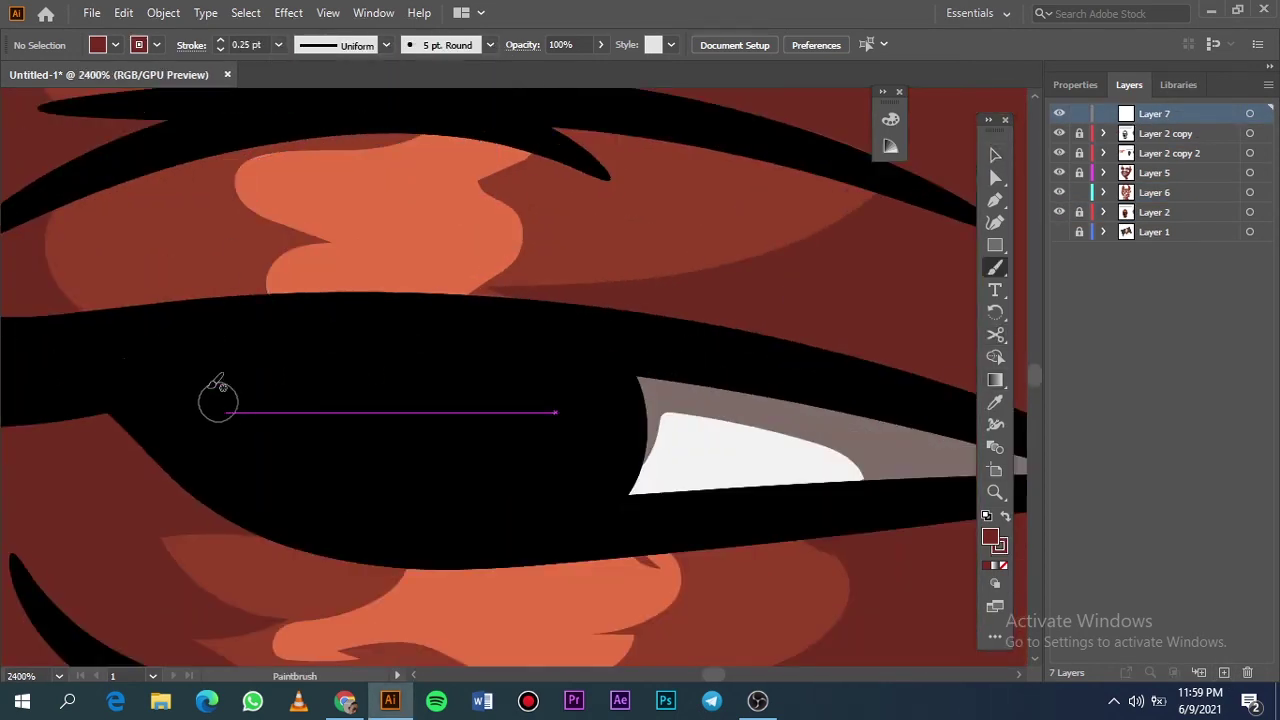
{"action": "left_click", "coordinate": [998, 546]}
{"action": "double_click", "coordinate": [990, 537]}
{"action": "type", "text": "ffffff"}
{"action": "left_click", "coordinate": [1063, 102]}
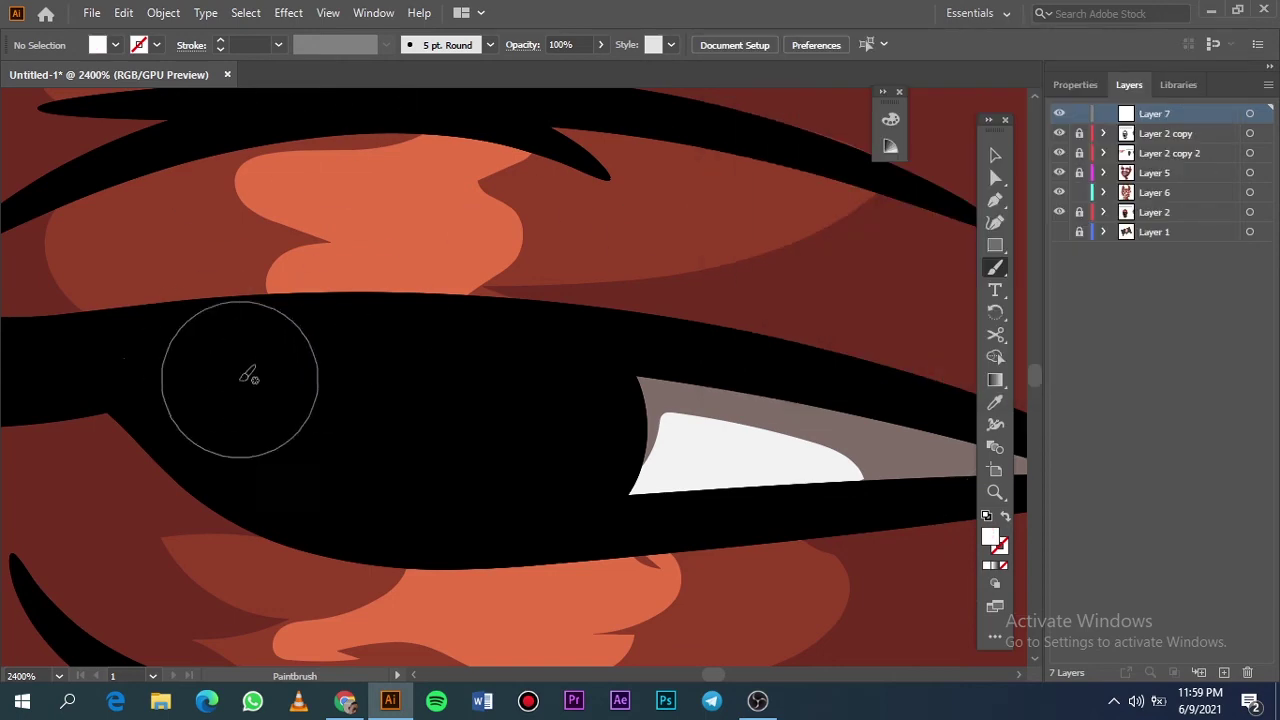
{"action": "left_click", "coordinate": [278, 44]}
{"action": "left_click", "coordinate": [220, 391]}
Step: Paint a larger white catchlight in the eye, replacing the first small strokes
{"action": "scroll", "coordinate": [477, 429], "scroll_direction": "down", "scroll_amount": 5}
{"action": "scroll", "coordinate": [515, 413], "scroll_direction": "up", "scroll_amount": 5}
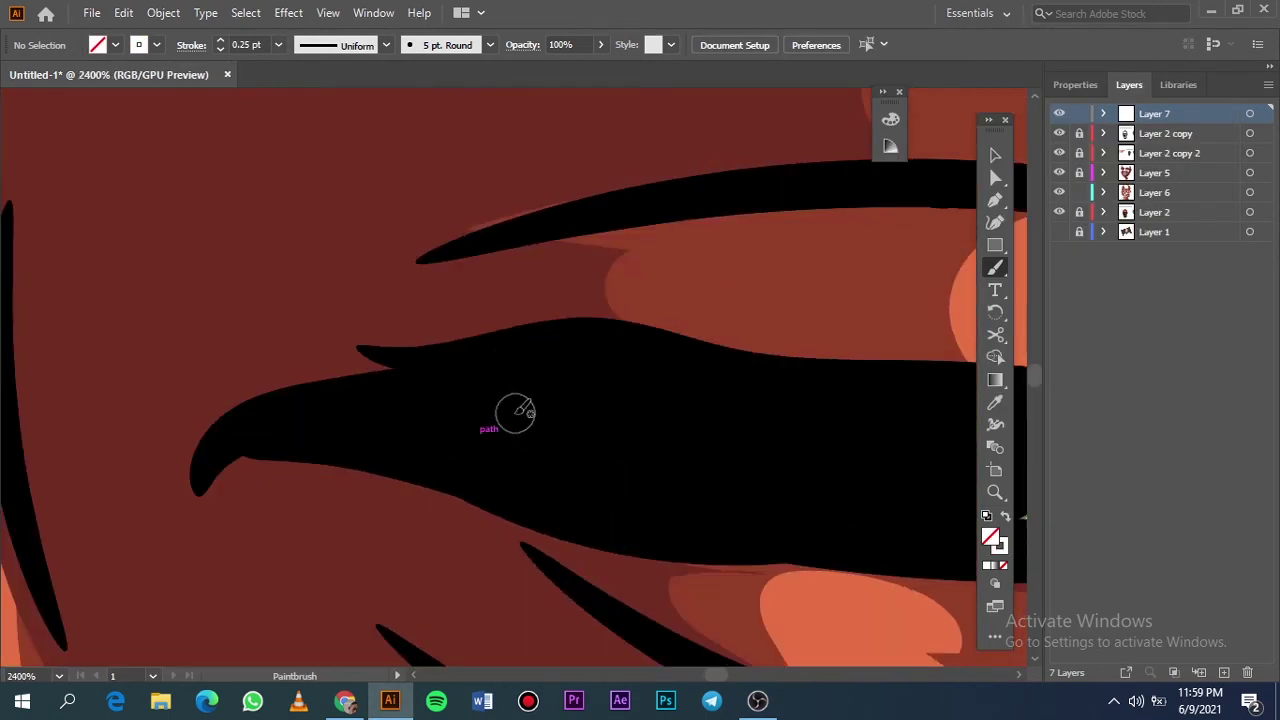
{"action": "left_click", "coordinate": [515, 413]}
{"action": "left_click", "coordinate": [557, 478]}
{"action": "scroll", "coordinate": [669, 457], "scroll_direction": "down", "scroll_amount": 5}
{"action": "scroll", "coordinate": [644, 446], "scroll_direction": "up", "scroll_amount": 3}
{"action": "scroll", "coordinate": [427, 224], "scroll_direction": "up", "scroll_amount": 2}
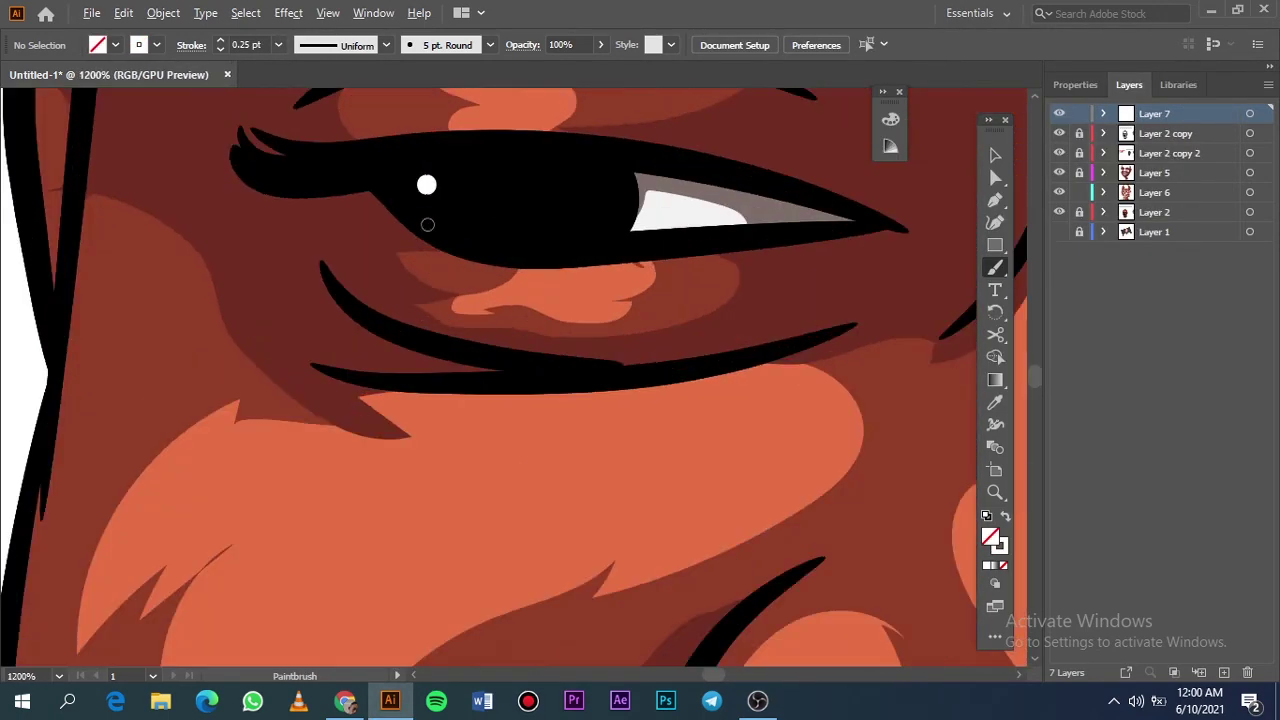
{"action": "scroll", "coordinate": [427, 224], "scroll_direction": "up", "scroll_amount": 2}
{"action": "left_click_drag", "start_coordinate": [484, 526], "coordinate": [366, 346]}
{"action": "key", "text": "ctrl+z"}
{"action": "left_click_drag", "start_coordinate": [470, 505], "coordinate": [370, 235]}
{"action": "scroll", "coordinate": [557, 286], "scroll_direction": "down", "scroll_amount": 5}
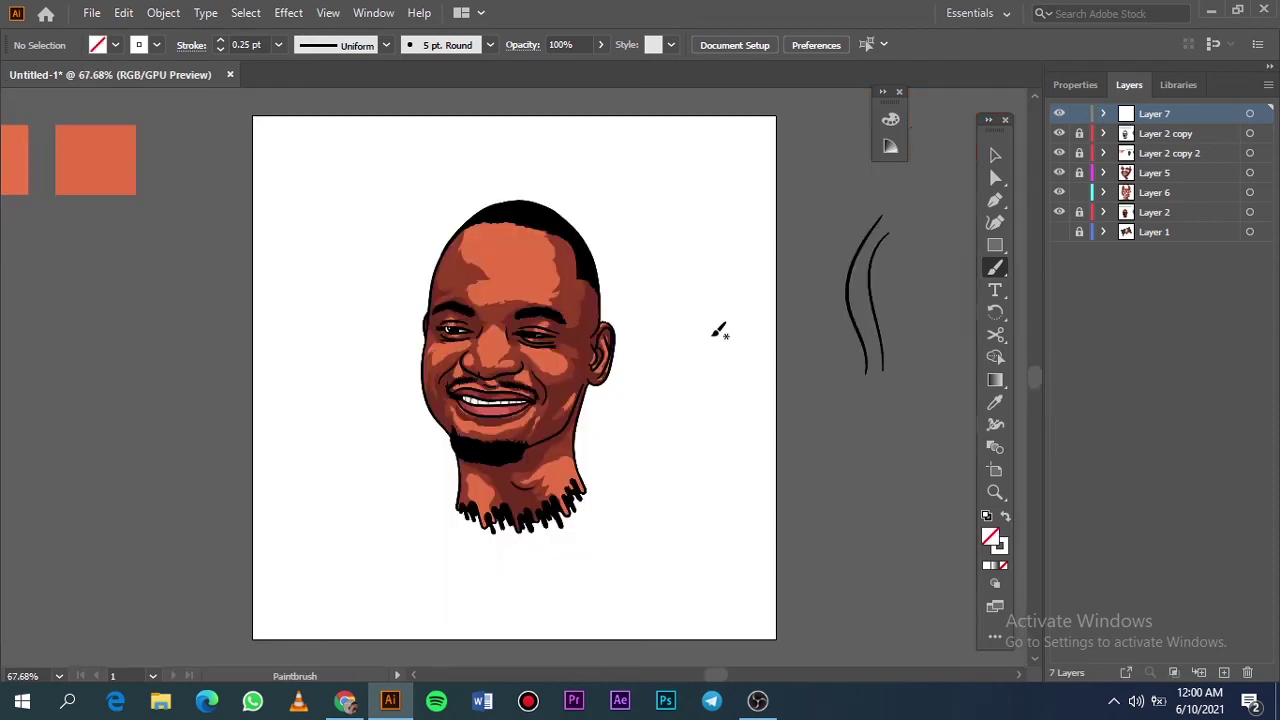
{"action": "scroll", "coordinate": [718, 332], "scroll_direction": "up", "scroll_amount": 2}
{"action": "scroll", "coordinate": [640, 320], "scroll_direction": "up", "scroll_amount": 5}
{"action": "scroll", "coordinate": [769, 347], "scroll_direction": "down", "scroll_amount": 6}
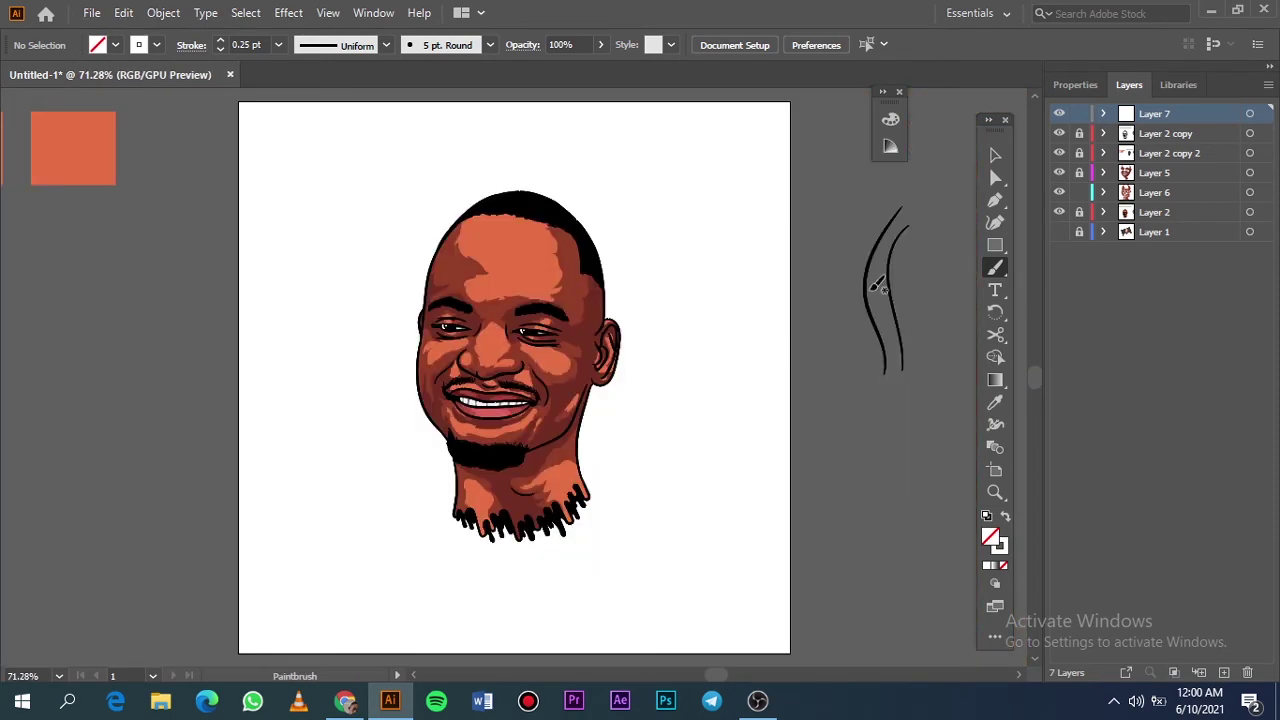
{"action": "scroll", "coordinate": [700, 330], "scroll_direction": "up", "scroll_amount": 2}
{"action": "scroll", "coordinate": [114, 414], "scroll_direction": "up", "scroll_amount": 5}
{"action": "scroll", "coordinate": [114, 414], "scroll_direction": "down", "scroll_amount": 7}
{"action": "scroll", "coordinate": [514, 486], "scroll_direction": "up", "scroll_amount": 1}
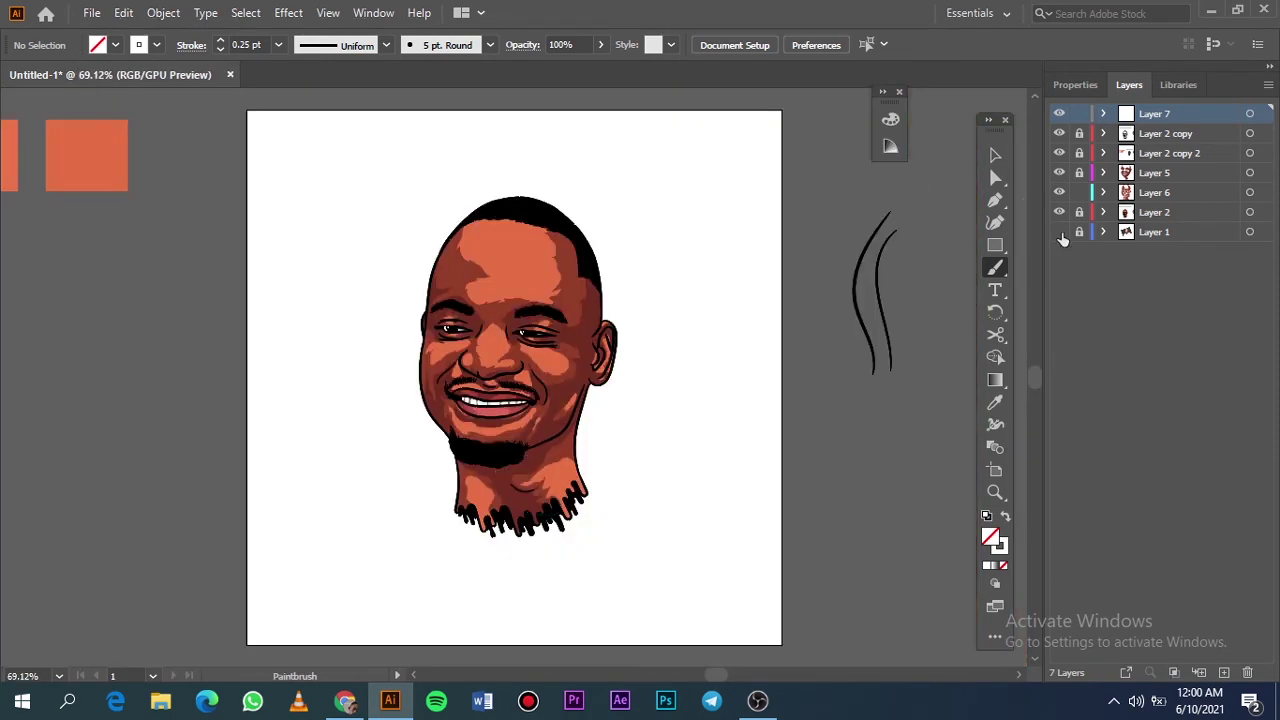
Step: Add a new Layer 8 above Layer 2 and switch to the Pencil
{"action": "scroll", "coordinate": [611, 517], "scroll_direction": "left", "scroll_amount": 3}
{"action": "left_click", "coordinate": [1080, 212]}
{"action": "key", "text": "ctrl+l"}
{"action": "scroll", "coordinate": [286, 291], "scroll_direction": "left", "scroll_amount": 3}
Step: Draw orange-filled highlight shapes on the forehead, cheek and nose, then hide the reference photo
{"action": "key", "text": "n"}
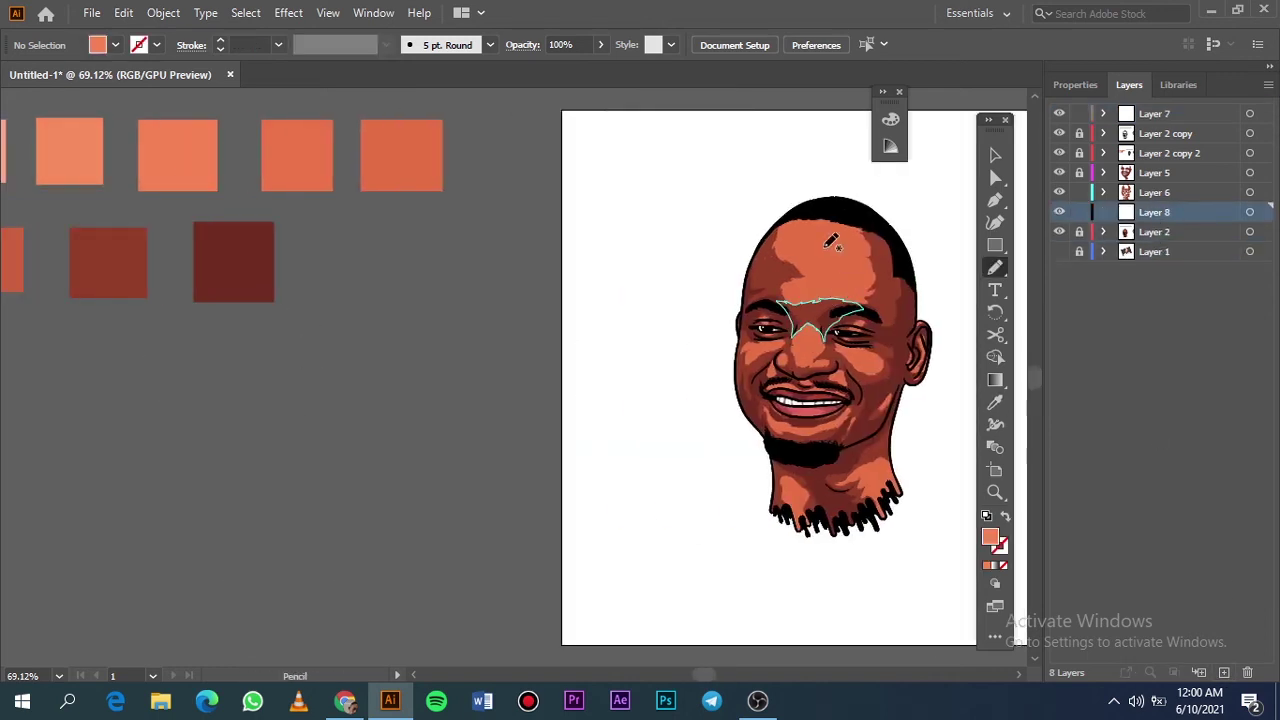
{"action": "left_click_drag", "start_coordinate": [830, 240], "coordinate": [822, 250]}
{"action": "scroll", "coordinate": [334, 229], "scroll_direction": "left", "scroll_amount": 3}
{"action": "key", "text": "v"}
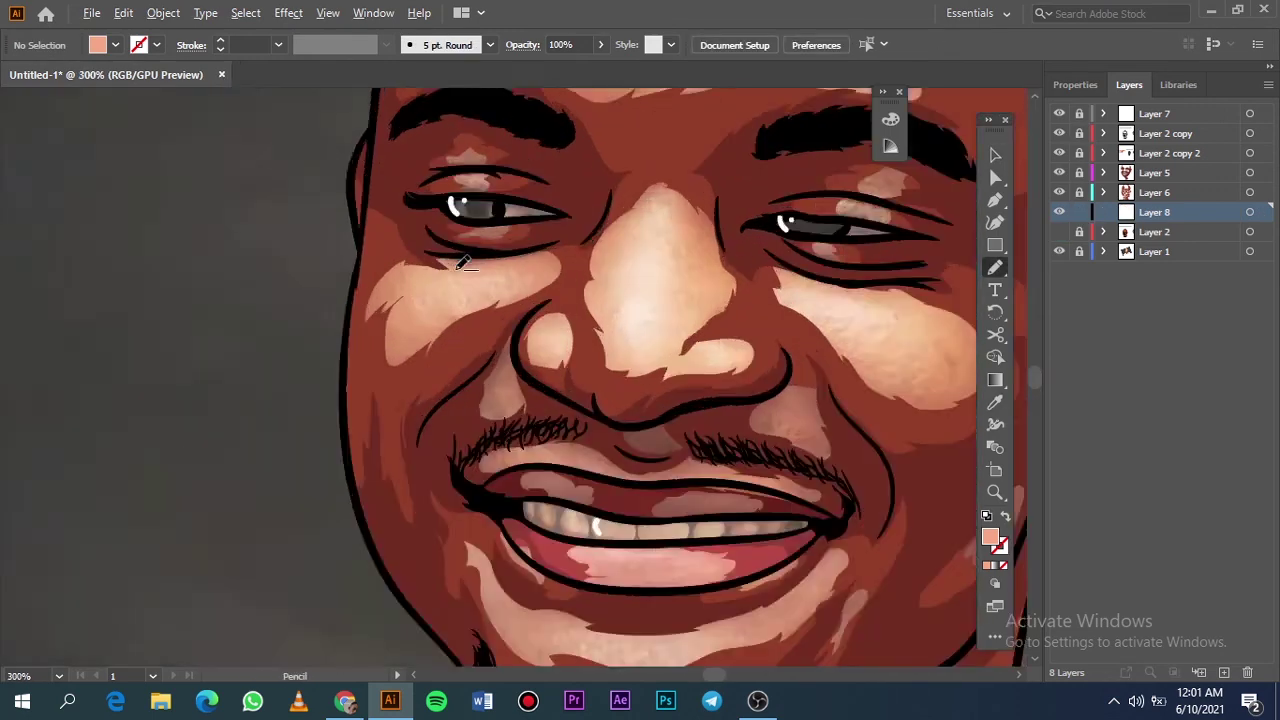
{"action": "left_click_drag", "start_coordinate": [420, 296], "coordinate": [472, 280]}
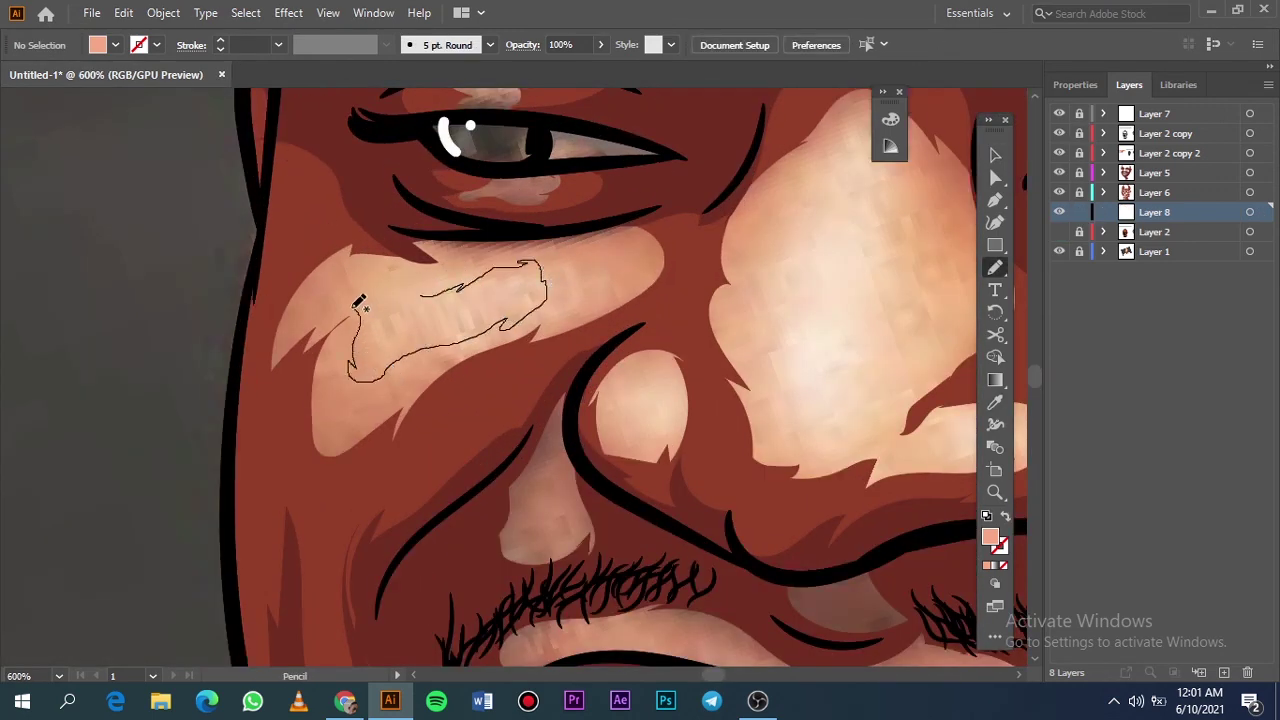
{"action": "left_click_drag", "start_coordinate": [358, 302], "coordinate": [431, 292]}
{"action": "left_click_drag", "start_coordinate": [657, 393], "coordinate": [640, 445]}
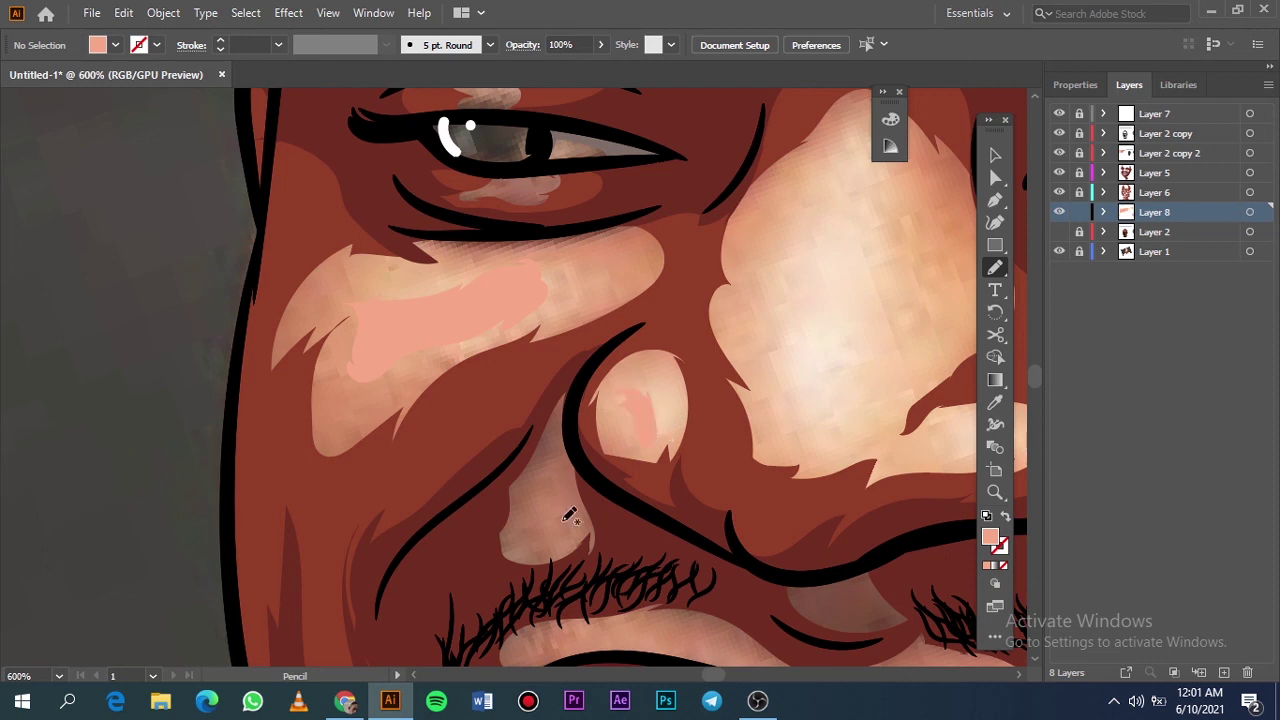
{"action": "left_click_drag", "start_coordinate": [556, 463], "coordinate": [535, 545]}
{"action": "key", "text": "ctrl+0"}
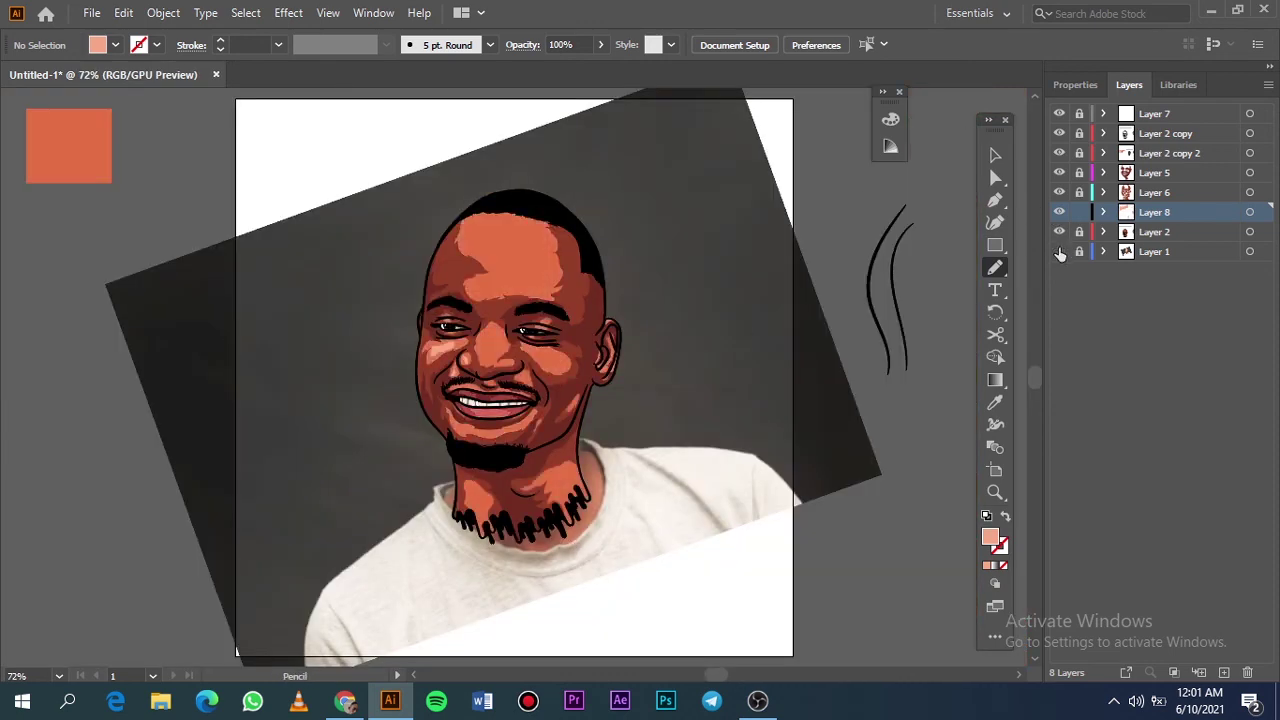
{"action": "left_click", "coordinate": [1059, 251]}
{"action": "scroll", "coordinate": [497, 294], "scroll_direction": "left", "scroll_amount": 5}
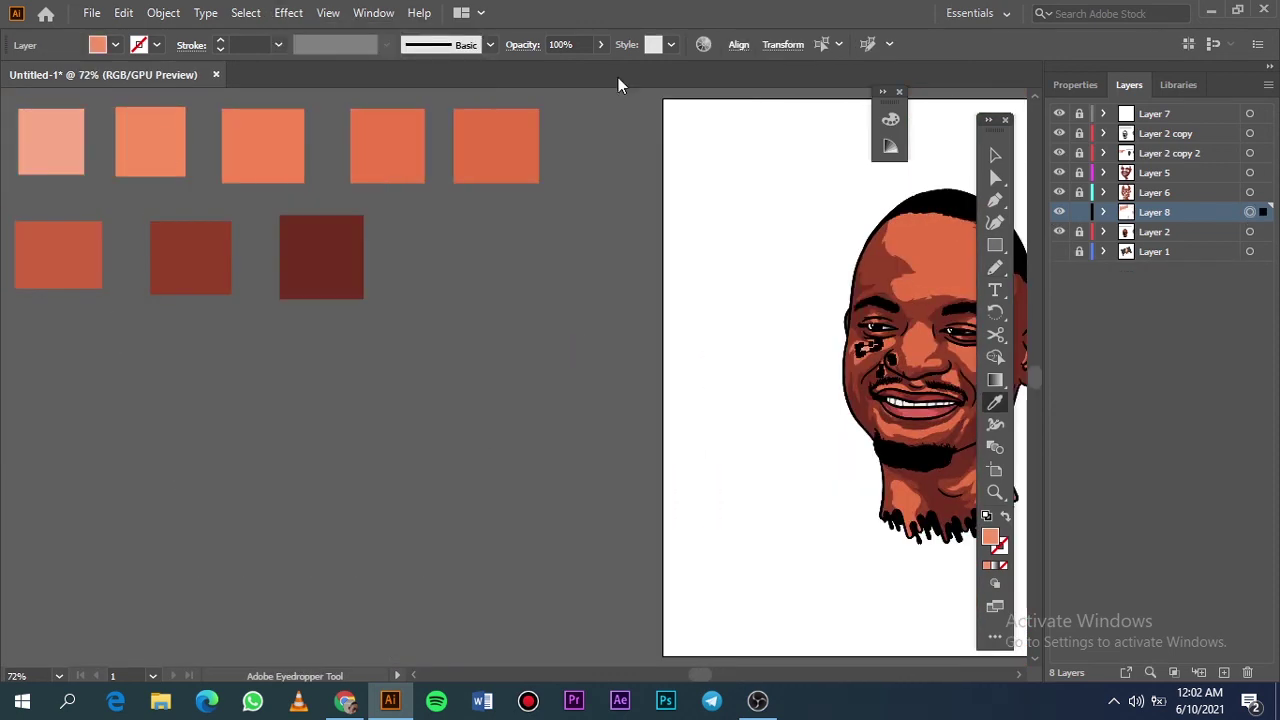
{"action": "key", "text": "a"}
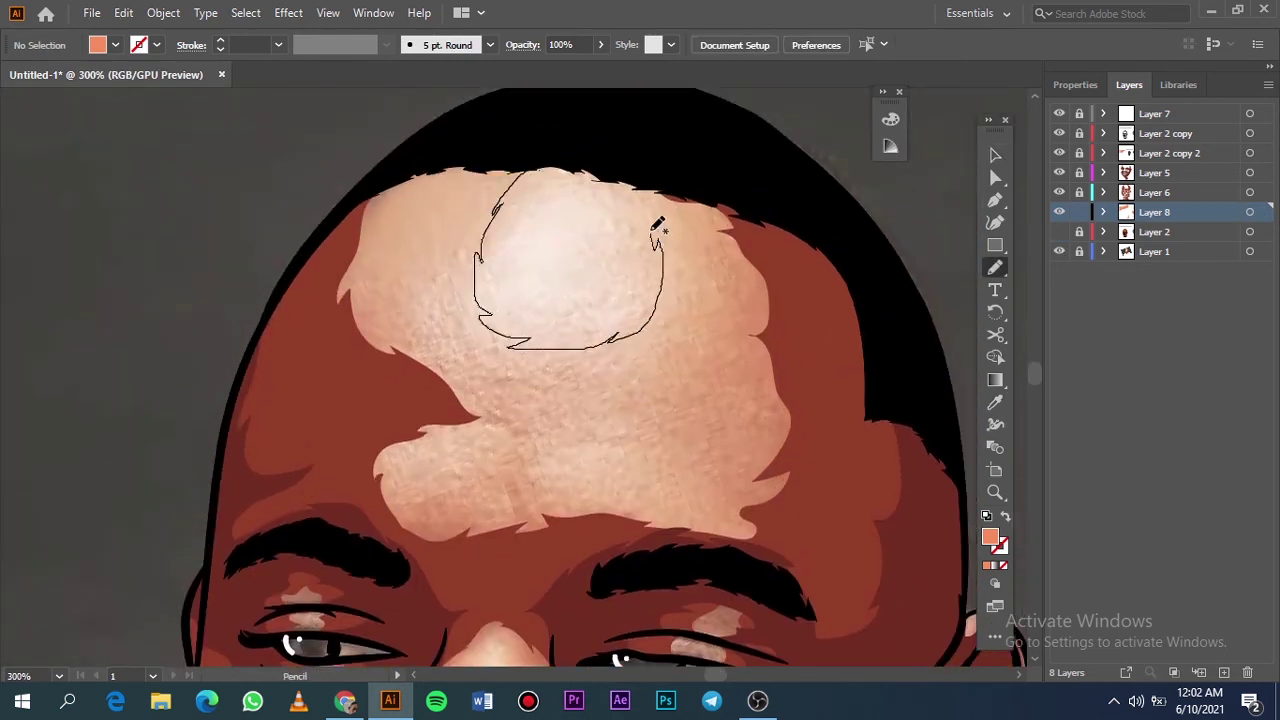
Step: Add highlights on the upper and lower forehead, near the eyebrow and beside the eye
{"action": "left_click_drag", "start_coordinate": [560, 162], "coordinate": [562, 164]}
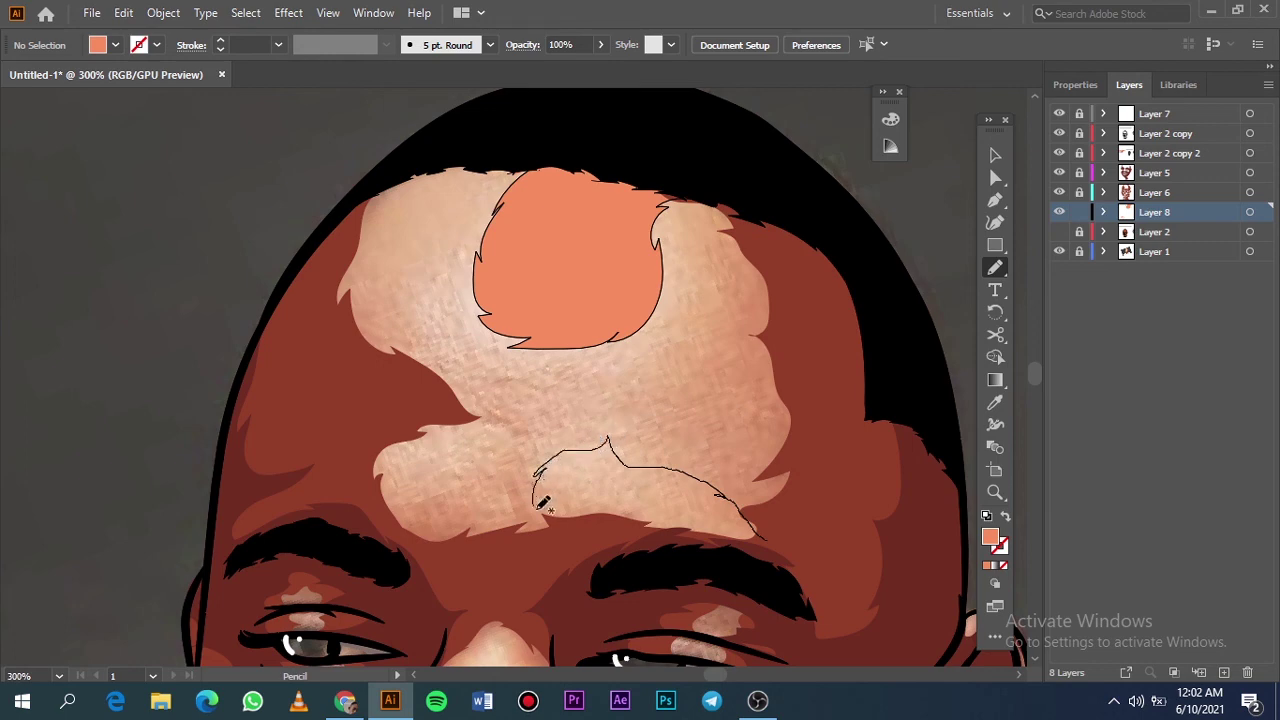
{"action": "left_click_drag", "start_coordinate": [640, 530], "coordinate": [762, 538]}
{"action": "left_click_drag", "start_coordinate": [383, 517], "coordinate": [437, 482]}
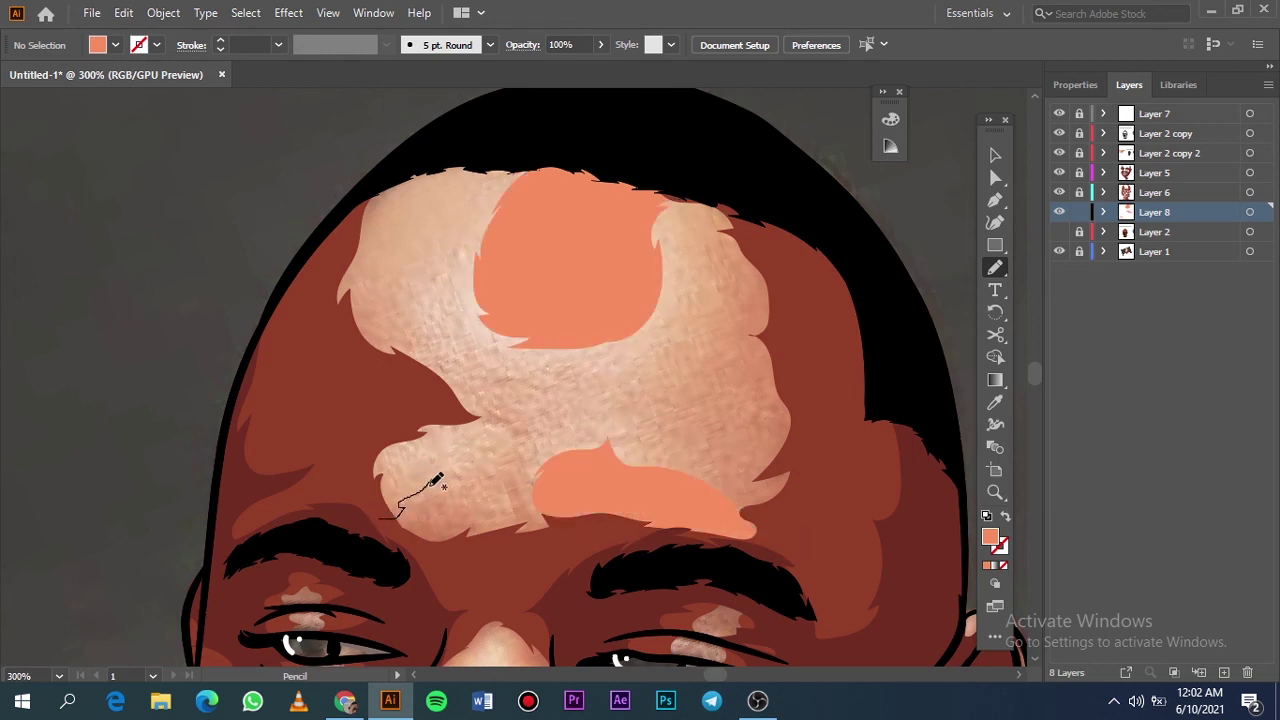
{"action": "left_click_drag", "start_coordinate": [474, 405], "coordinate": [385, 515]}
{"action": "scroll", "coordinate": [403, 563], "scroll_direction": "up", "scroll_amount": 5}
{"action": "scroll", "coordinate": [294, 528], "scroll_direction": "up", "scroll_amount": 2}
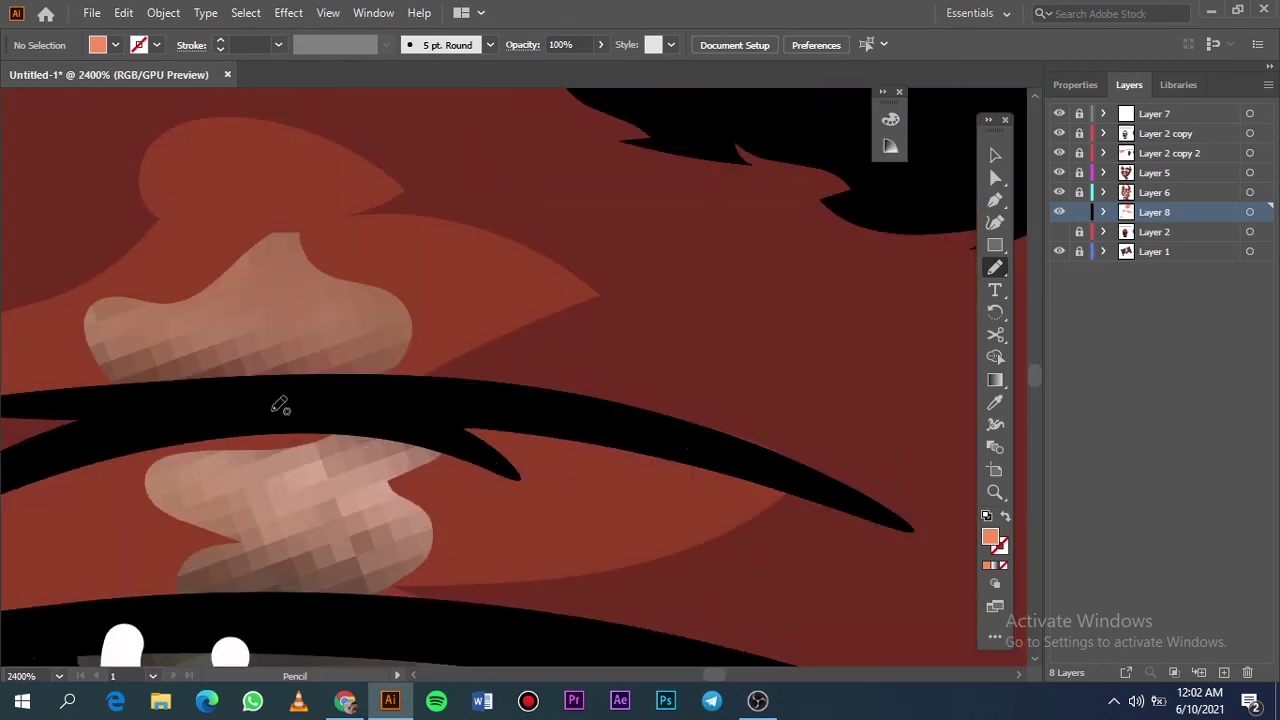
{"action": "mouse_move", "coordinate": [280, 403]}
{"action": "left_mouse_down"}
{"action": "mouse_move", "coordinate": [422, 422]}
{"action": "mouse_move", "coordinate": [380, 394]}
{"action": "left_mouse_up"}
{"action": "key", "text": "ctrl+0"}
{"action": "left_click", "coordinate": [1059, 251]}
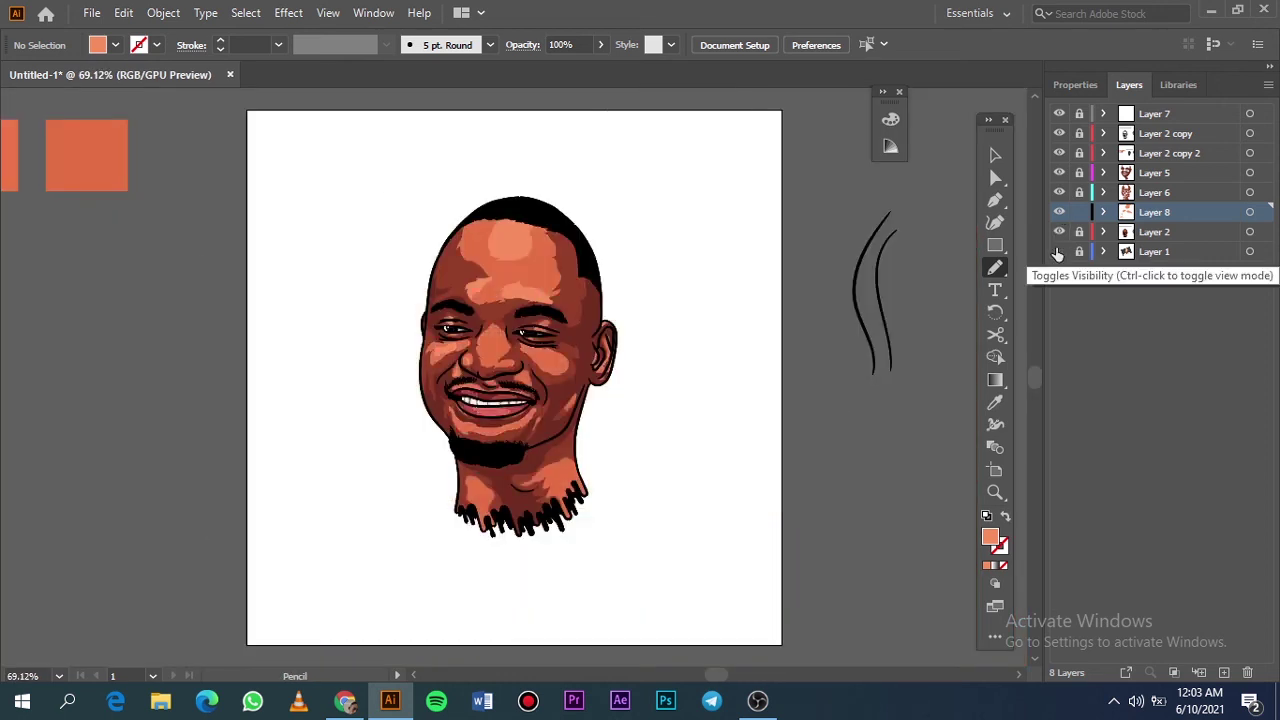
{"action": "left_click", "coordinate": [1059, 231]}
Step: Recolour the selected Layer 8 highlights with a sampled swatch, then zoom in on the nose
{"action": "left_click", "coordinate": [1250, 212]}
{"action": "left_click_drag", "start_coordinate": [120, 285], "coordinate": [500, 285]}
{"action": "key", "text": "i"}
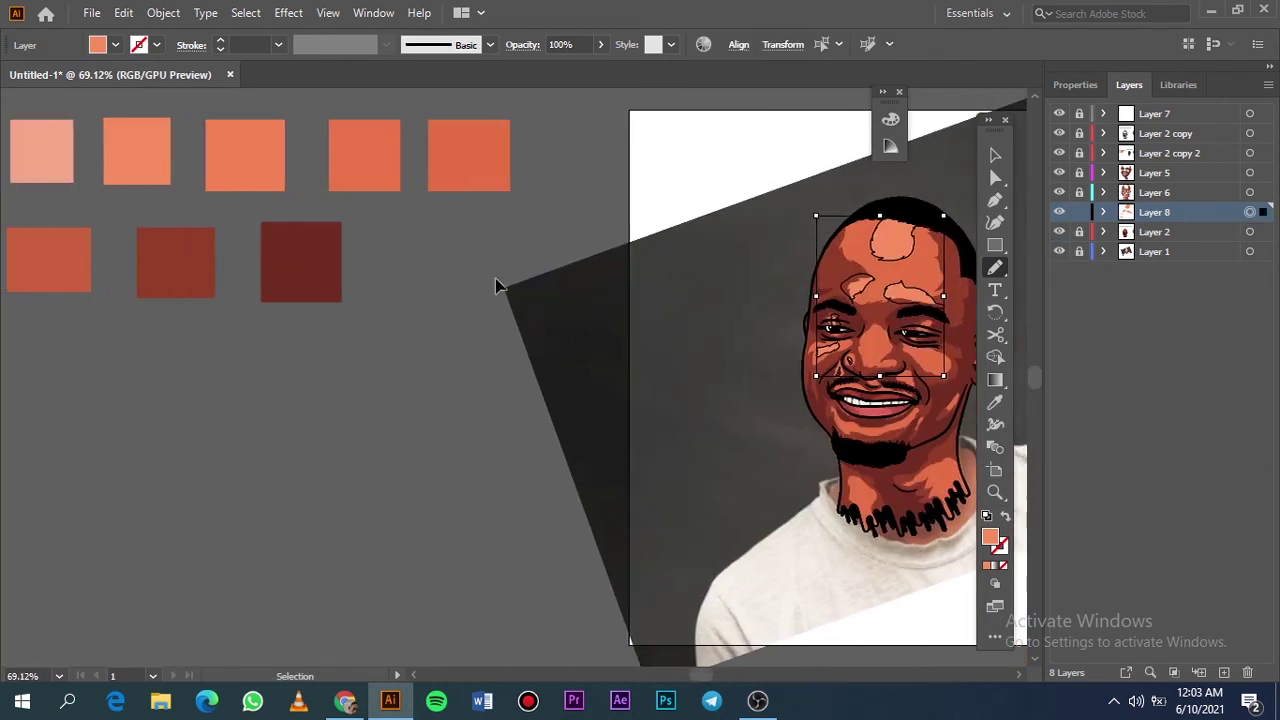
{"action": "left_click", "coordinate": [105, 155]}
{"action": "key", "text": "v"}
{"action": "left_click", "coordinate": [1059, 251]}
{"action": "key", "text": "ctrl+plus"}
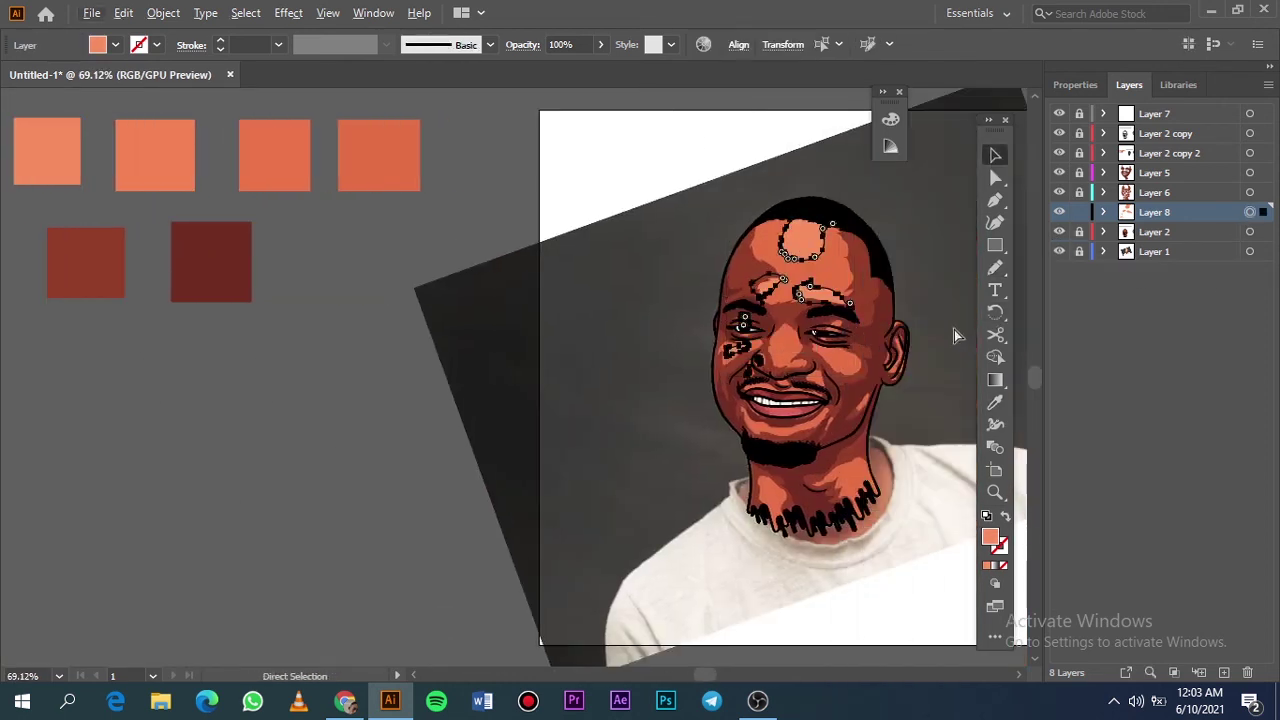
{"action": "key", "text": "ctrl+plus"}
{"action": "key", "text": "ctrl+plus"}
{"action": "key", "text": "ctrl+plus"}
{"action": "left_click", "coordinate": [1059, 231]}
{"action": "key", "text": "n"}
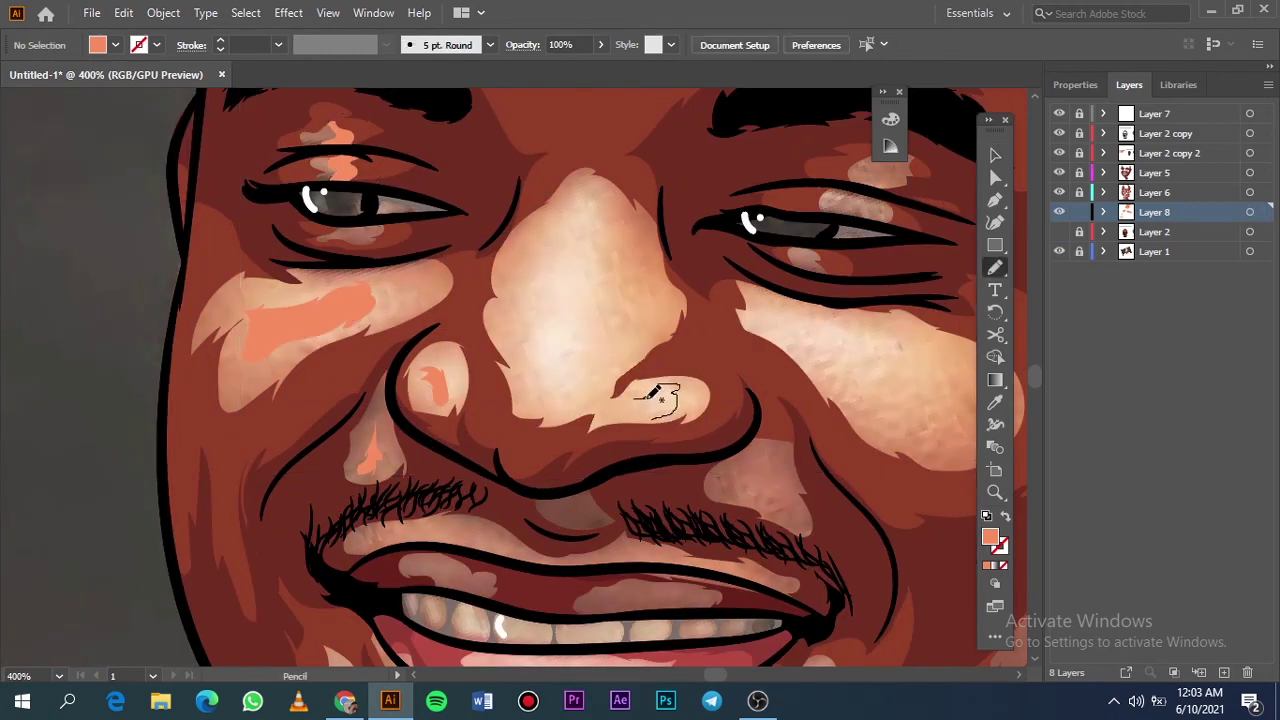
Step: Draw highlights on the nostril, upper cheek, beside the nostril, above the lip and on the ear
{"action": "mouse_move", "coordinate": [651, 394]}
{"action": "left_mouse_down"}
{"action": "mouse_move", "coordinate": [586, 378]}
{"action": "mouse_move", "coordinate": [562, 388]}
{"action": "left_mouse_up"}
{"action": "key", "text": "ctrl+0"}
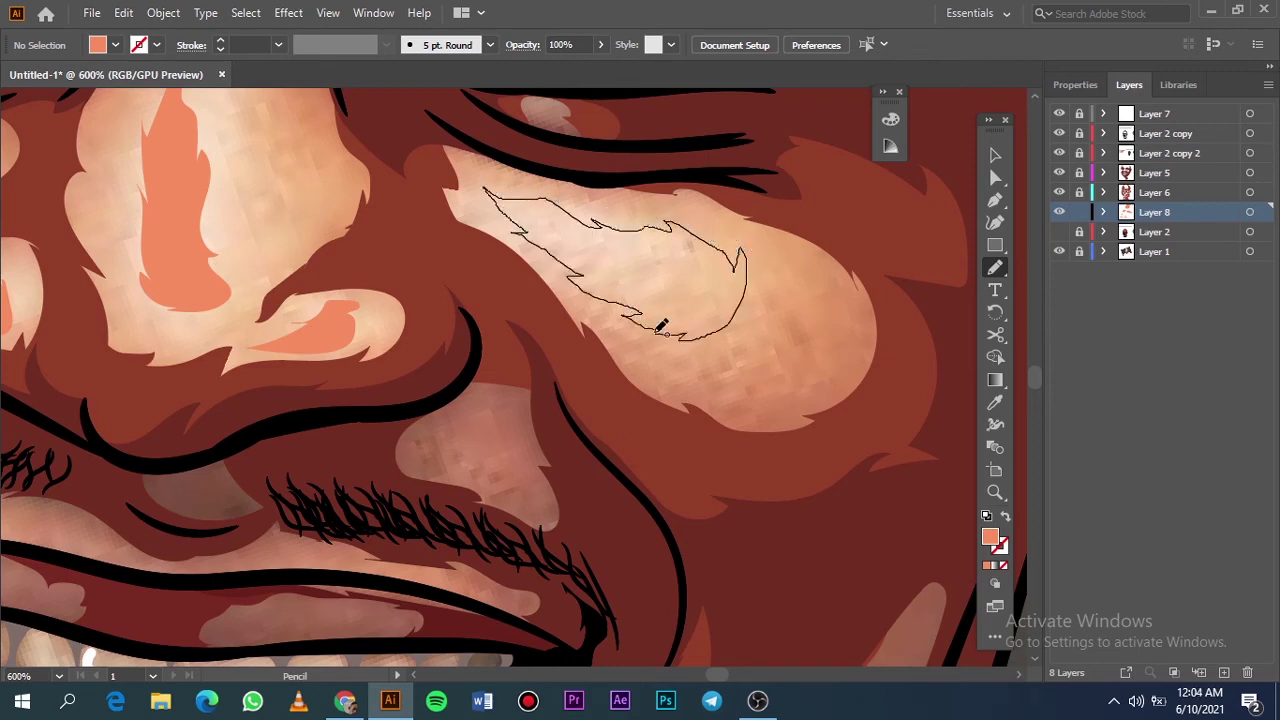
{"action": "right_click", "coordinate": [512, 502]}
{"action": "left_click_drag", "start_coordinate": [499, 492], "coordinate": [517, 473]}
{"action": "left_click_drag", "start_coordinate": [447, 441], "coordinate": [514, 486]}
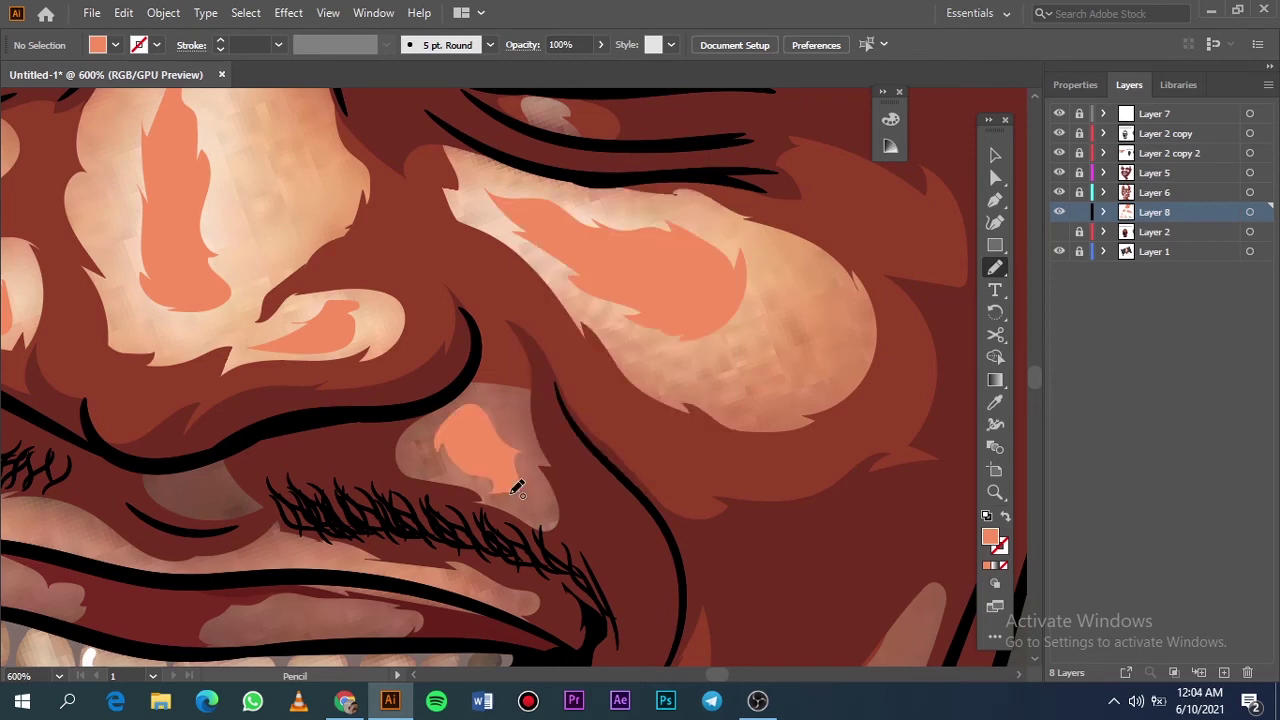
{"action": "scroll", "coordinate": [457, 414], "scroll_direction": "down", "scroll_amount": 5}
{"action": "scroll", "coordinate": [571, 357], "scroll_direction": "up", "scroll_amount": 6}
{"action": "mouse_move", "coordinate": [868, 482]}
{"action": "left_mouse_down"}
{"action": "mouse_move", "coordinate": [527, 455]}
{"action": "mouse_move", "coordinate": [863, 491]}
{"action": "left_mouse_up"}
{"action": "scroll", "coordinate": [886, 480], "scroll_direction": "down", "scroll_amount": 10}
{"action": "scroll", "coordinate": [672, 500], "scroll_direction": "up", "scroll_amount": 10}
{"action": "scroll", "coordinate": [672, 500], "scroll_direction": "up", "scroll_amount": 5}
{"action": "mouse_move", "coordinate": [594, 557]}
{"action": "left_mouse_down"}
{"action": "mouse_move", "coordinate": [651, 534]}
{"action": "mouse_move", "coordinate": [686, 623]}
{"action": "mouse_move", "coordinate": [600, 553]}
{"action": "left_mouse_up"}
Step: Add a brighter shape inside the forehead highlight and two neck highlights, then hide the reference photo
{"action": "key", "text": "ctrl+0"}
{"action": "scroll", "coordinate": [510, 250], "scroll_direction": "up", "scroll_amount": 5}
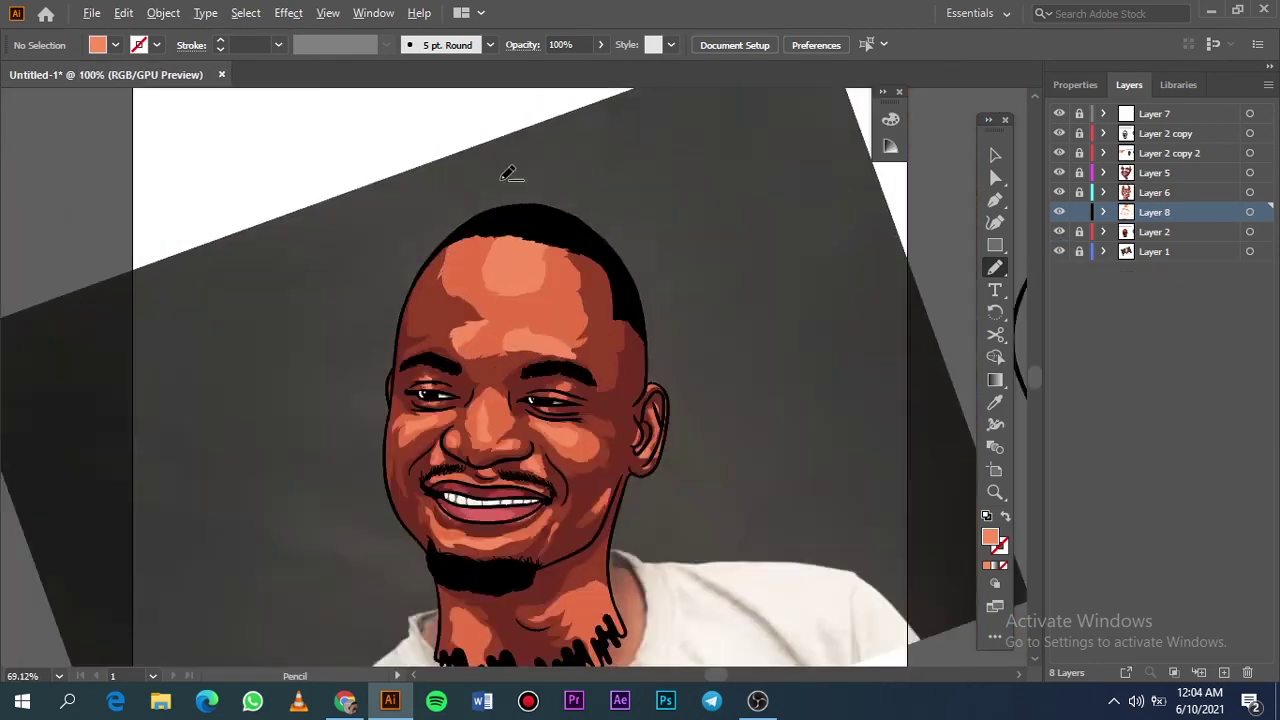
{"action": "scroll", "coordinate": [510, 250], "scroll_direction": "up", "scroll_amount": 6}
{"action": "mouse_move", "coordinate": [588, 470]}
{"action": "left_mouse_down"}
{"action": "mouse_move", "coordinate": [577, 350]}
{"action": "mouse_move", "coordinate": [611, 457]}
{"action": "left_mouse_up"}
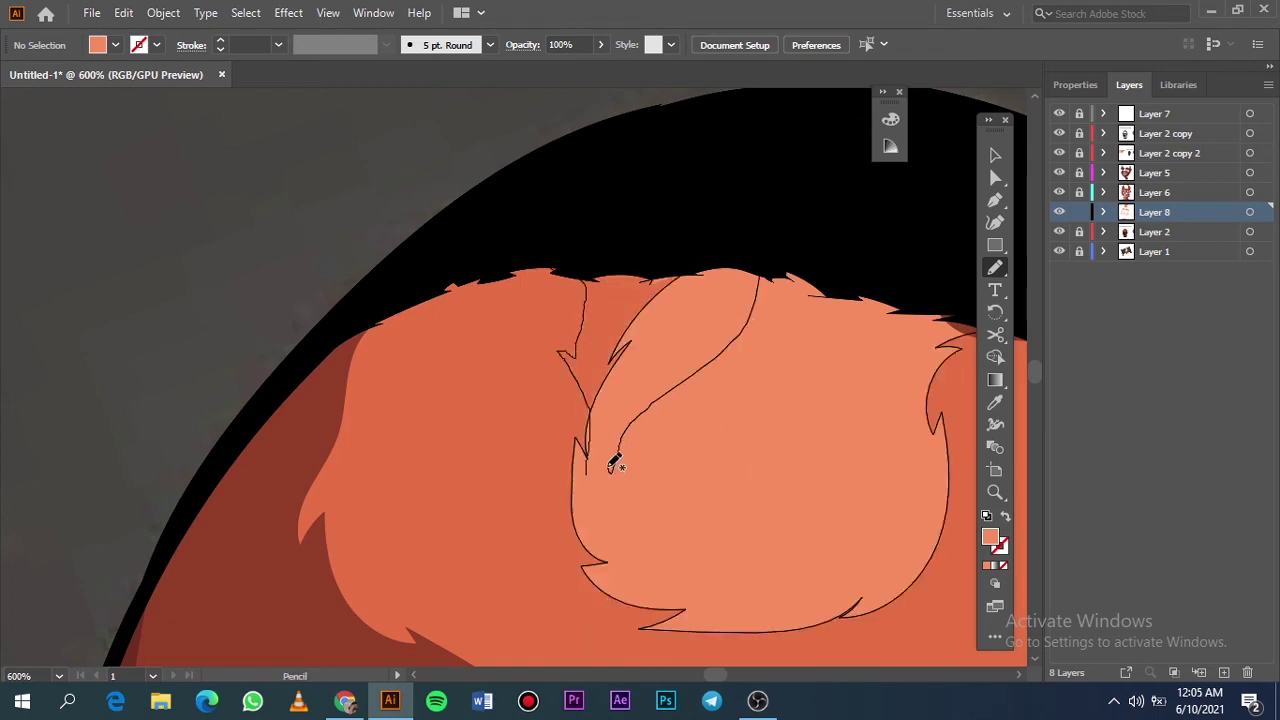
{"action": "key", "text": "ctrl+0"}
{"action": "left_click", "coordinate": [1058, 251]}
{"action": "scroll", "coordinate": [531, 508], "scroll_direction": "up", "scroll_amount": 5}
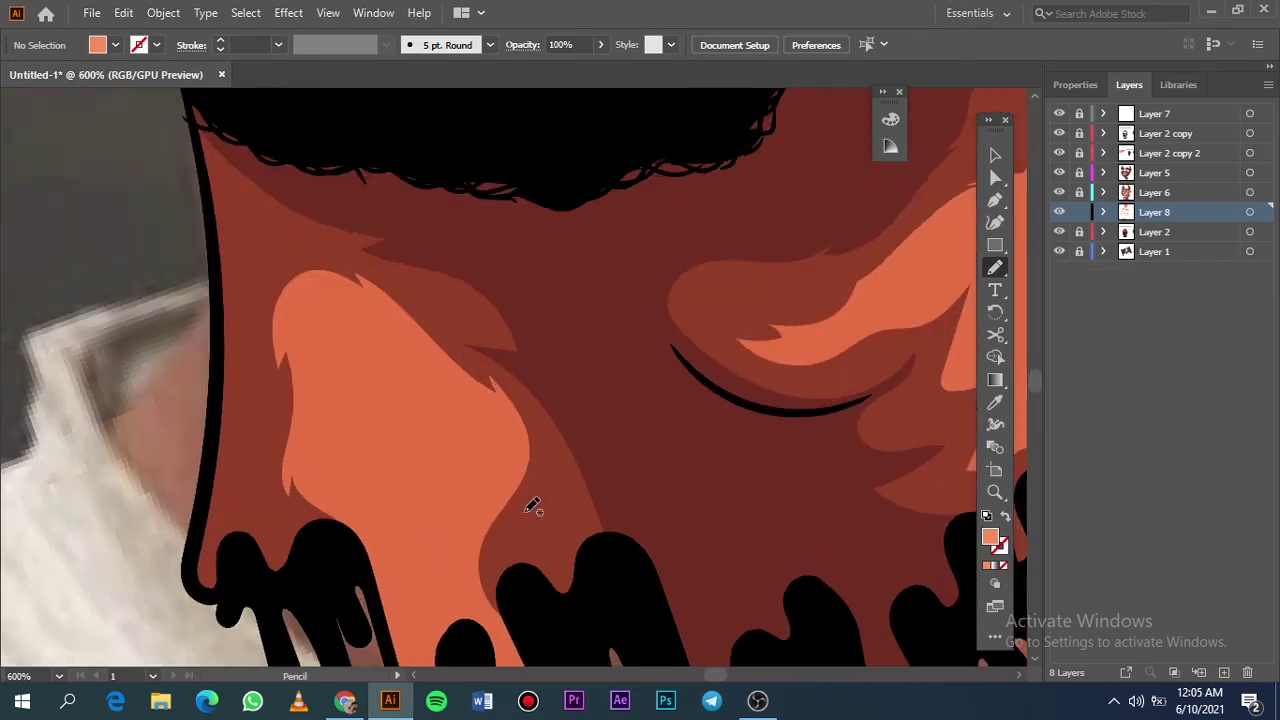
{"action": "scroll", "coordinate": [374, 366], "scroll_direction": "up", "scroll_amount": 4}
{"action": "left_click_drag", "start_coordinate": [370, 378], "coordinate": [350, 182]}
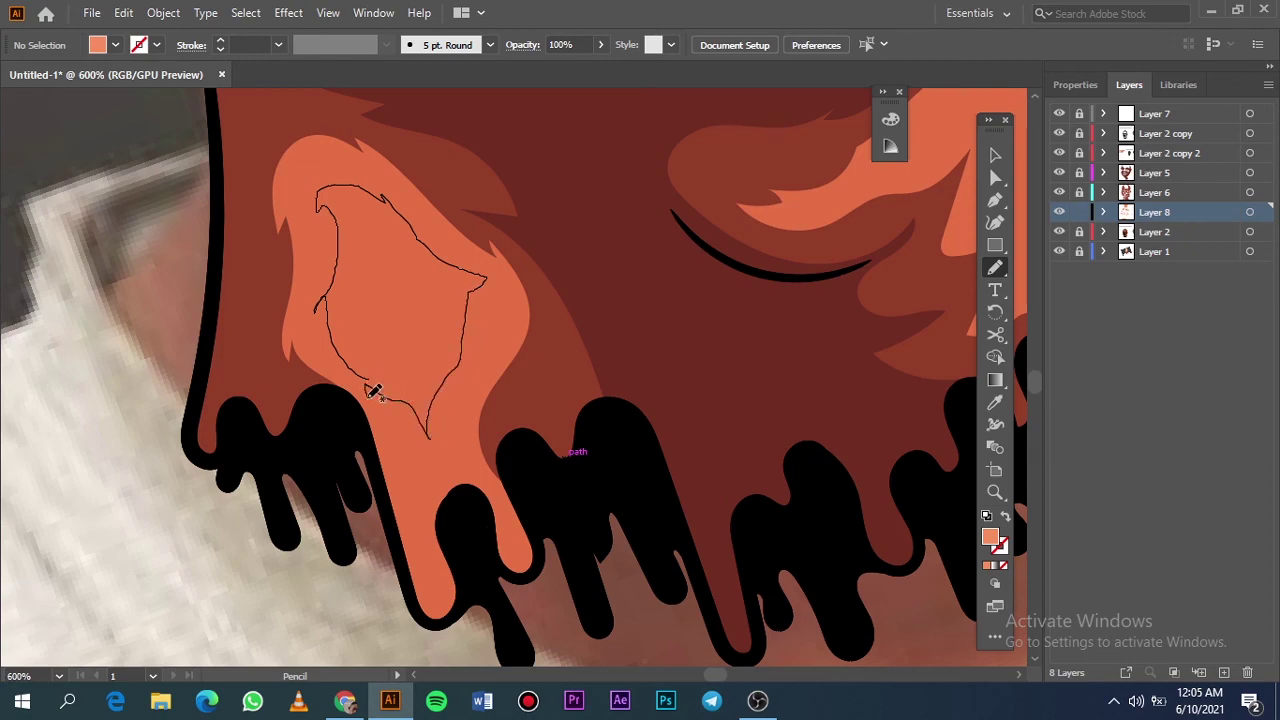
{"action": "scroll", "coordinate": [420, 308], "scroll_direction": "right", "scroll_amount": 6}
{"action": "scroll", "coordinate": [420, 308], "scroll_direction": "up", "scroll_amount": 2}
{"action": "mouse_move", "coordinate": [365, 254]}
{"action": "left_mouse_down"}
{"action": "mouse_move", "coordinate": [395, 248]}
{"action": "mouse_move", "coordinate": [357, 258]}
{"action": "left_mouse_up"}
{"action": "key", "text": "ctrl+0"}
{"action": "left_click", "coordinate": [1058, 251]}
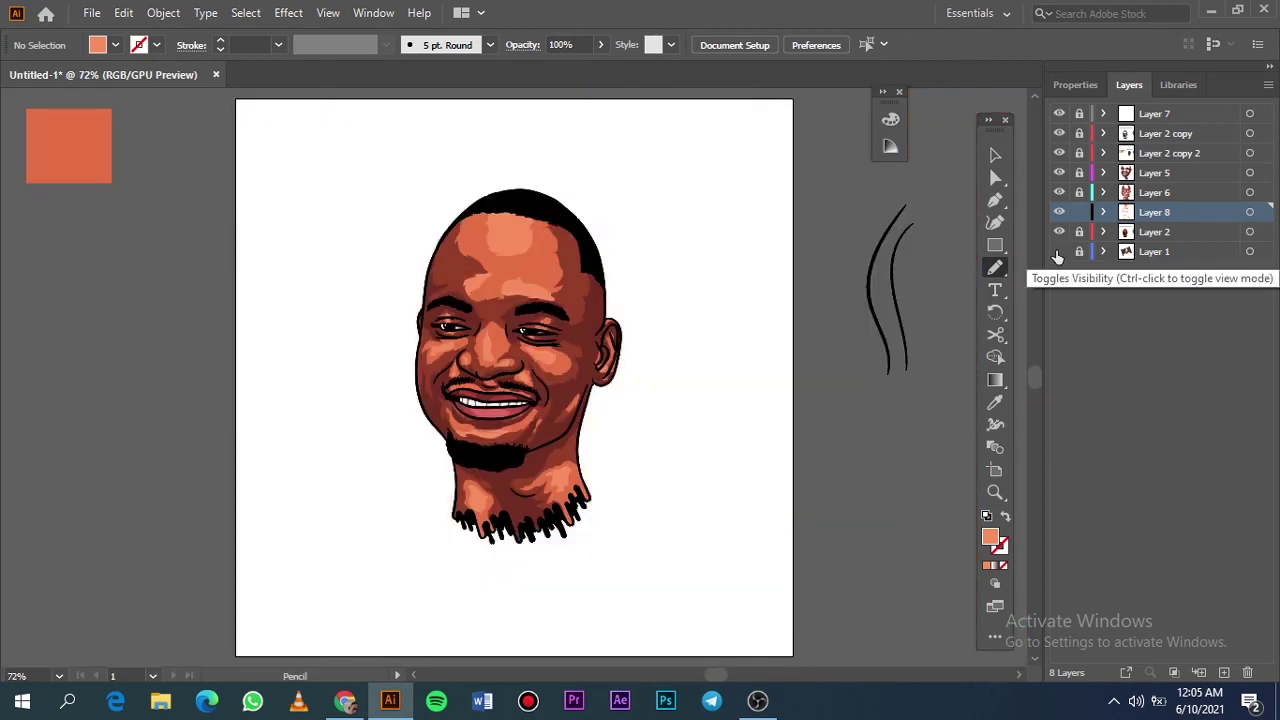
{"action": "scroll", "coordinate": [490, 405], "scroll_direction": "up", "scroll_amount": 10}
Step: Sample the lip colour, lighten it to pale pink and draw a highlight shape on the lower lip
{"action": "key", "text": "i"}
{"action": "left_click", "coordinate": [390, 401]}
{"action": "double_click", "coordinate": [990, 537]}
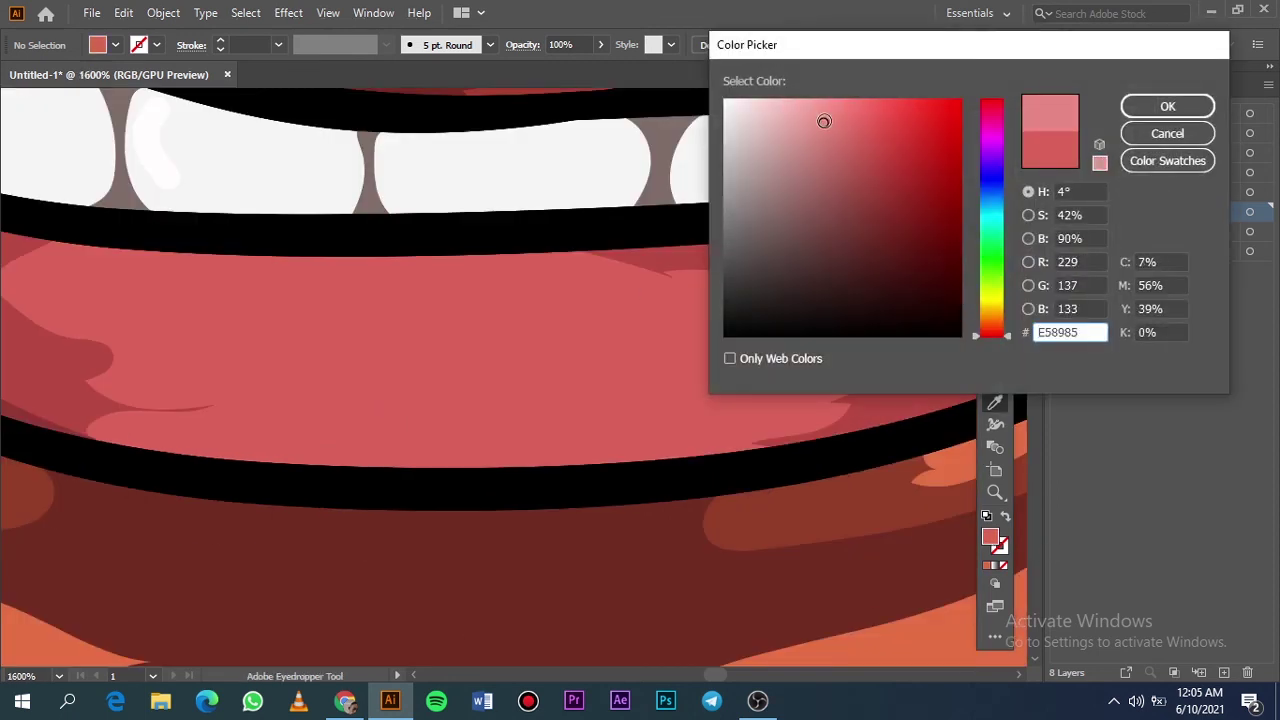
{"action": "left_click_drag", "start_coordinate": [824, 121], "coordinate": [829, 94]}
{"action": "key", "text": "Return"}
{"action": "key", "text": "n"}
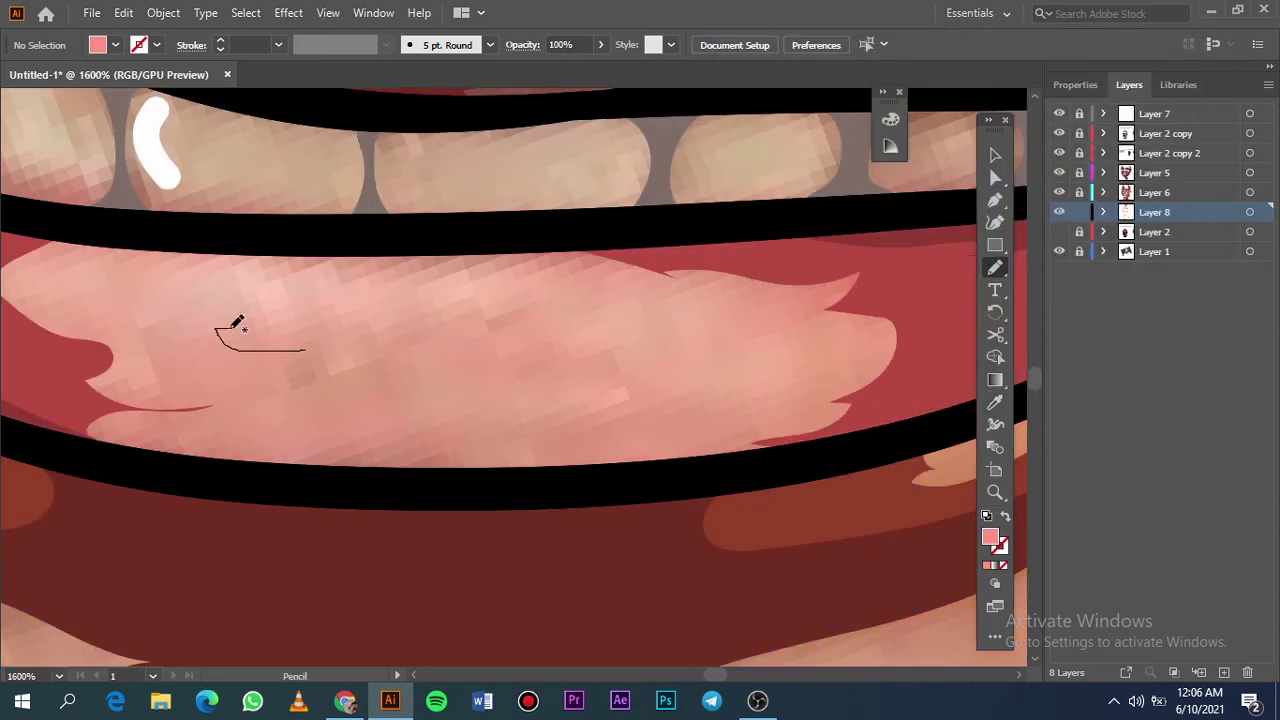
{"action": "left_click_drag", "start_coordinate": [560, 283], "coordinate": [300, 350]}
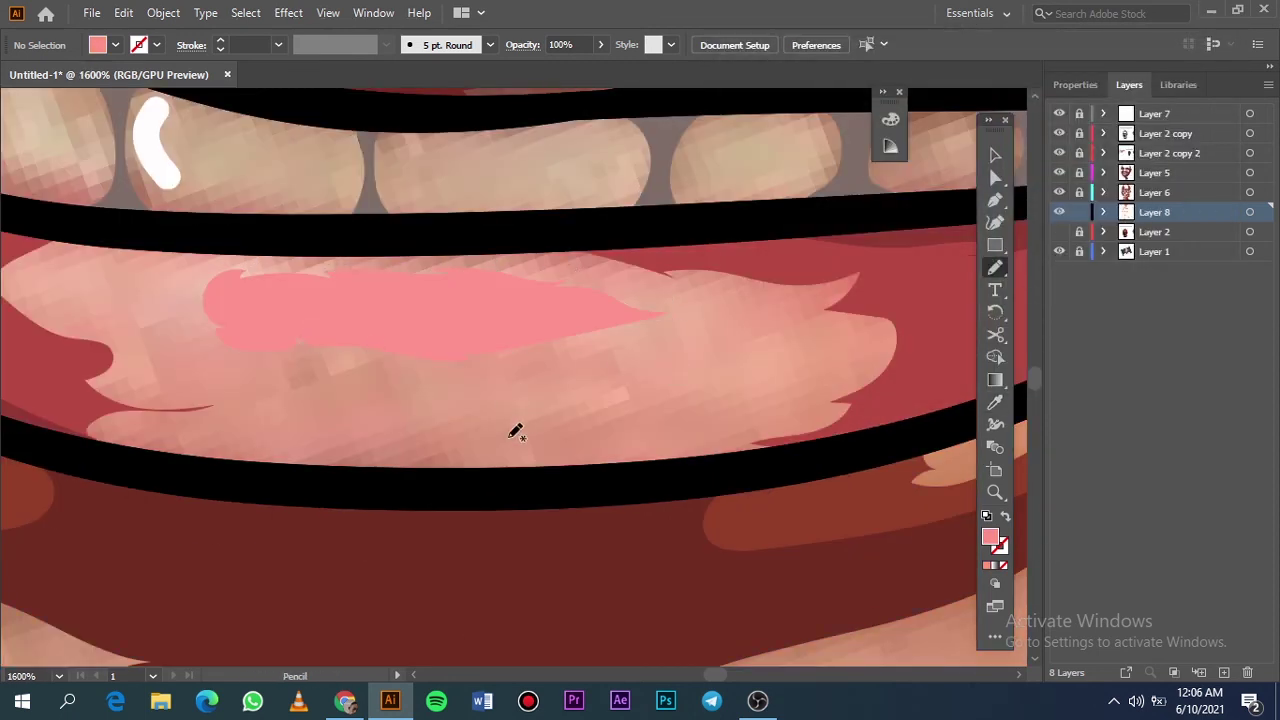
{"action": "left_click_drag", "start_coordinate": [505, 437], "coordinate": [418, 402]}
{"action": "key", "text": "ctrl+0"}
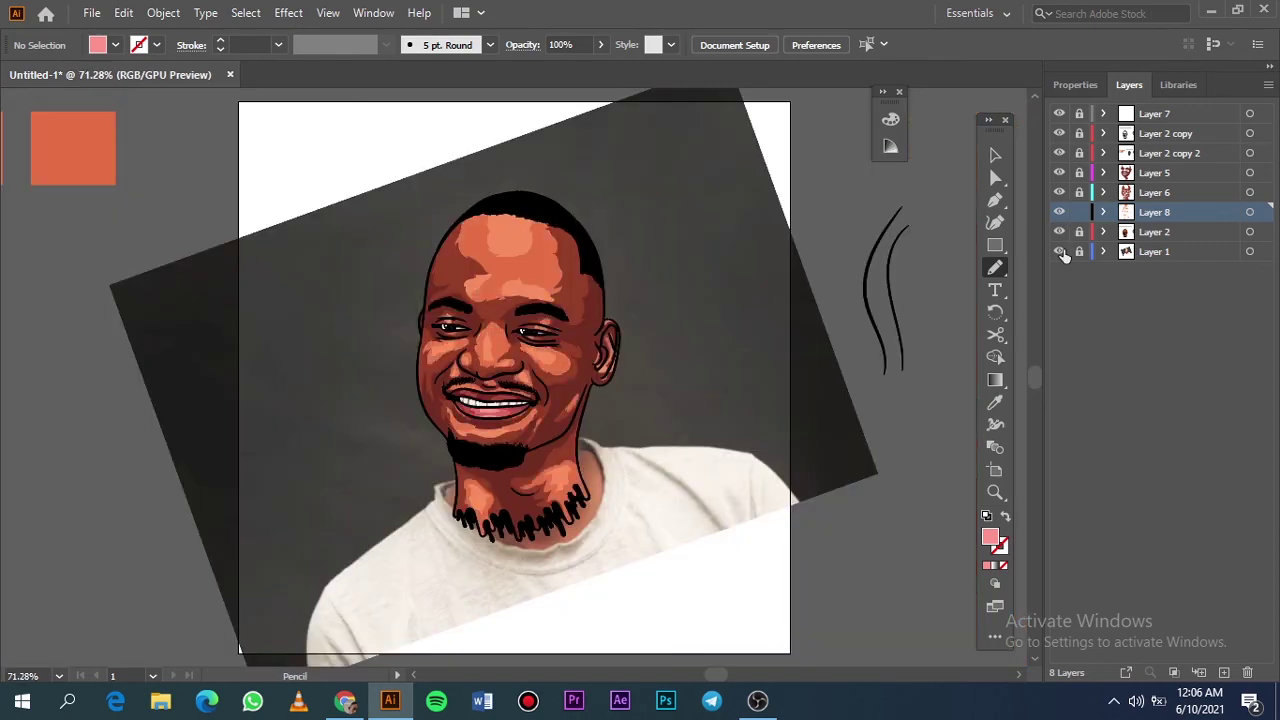
{"action": "left_click", "coordinate": [1059, 251]}
{"action": "left_click", "coordinate": [1059, 251]}
{"action": "scroll", "coordinate": [483, 398], "scroll_direction": "up", "scroll_amount": 10}
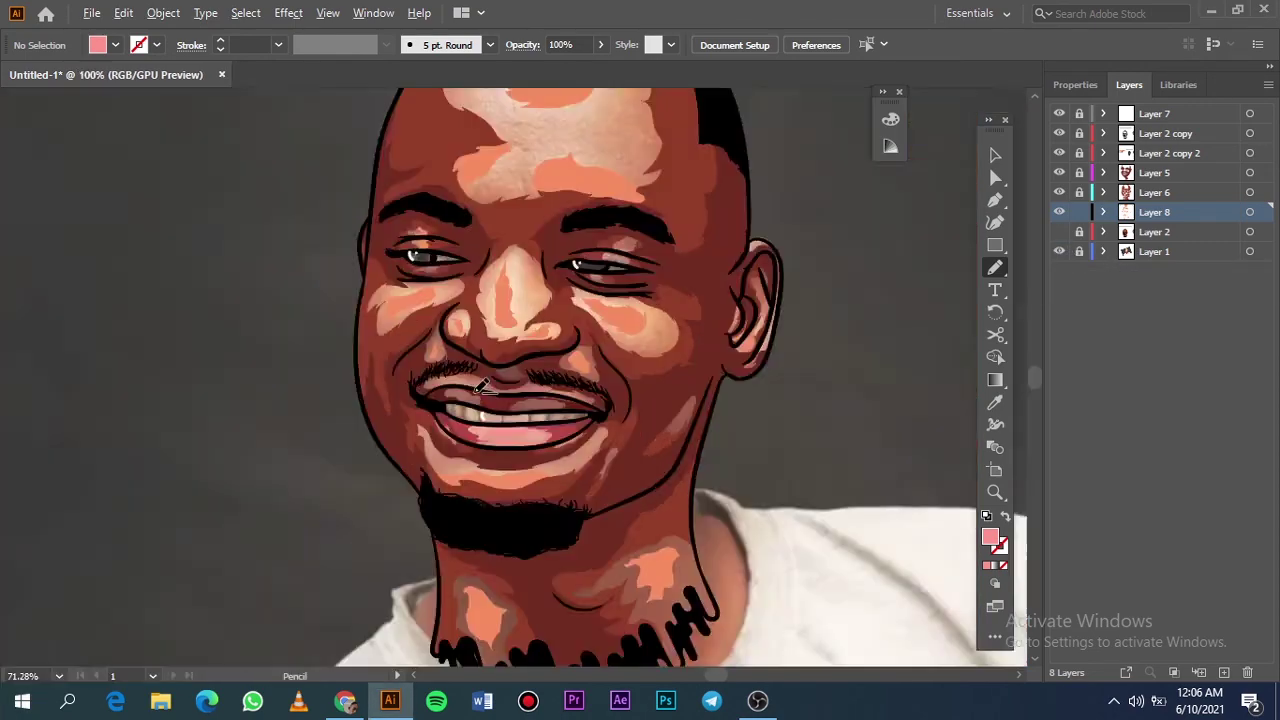
Step: Sample the upper lip, lighten the fill to pink EA7265 and draw a thin upper-lip highlight
{"action": "key", "text": "i"}
{"action": "left_click", "coordinate": [866, 444]}
{"action": "double_click", "coordinate": [990, 537]}
{"action": "left_click_drag", "start_coordinate": [888, 176], "coordinate": [857, 120]}
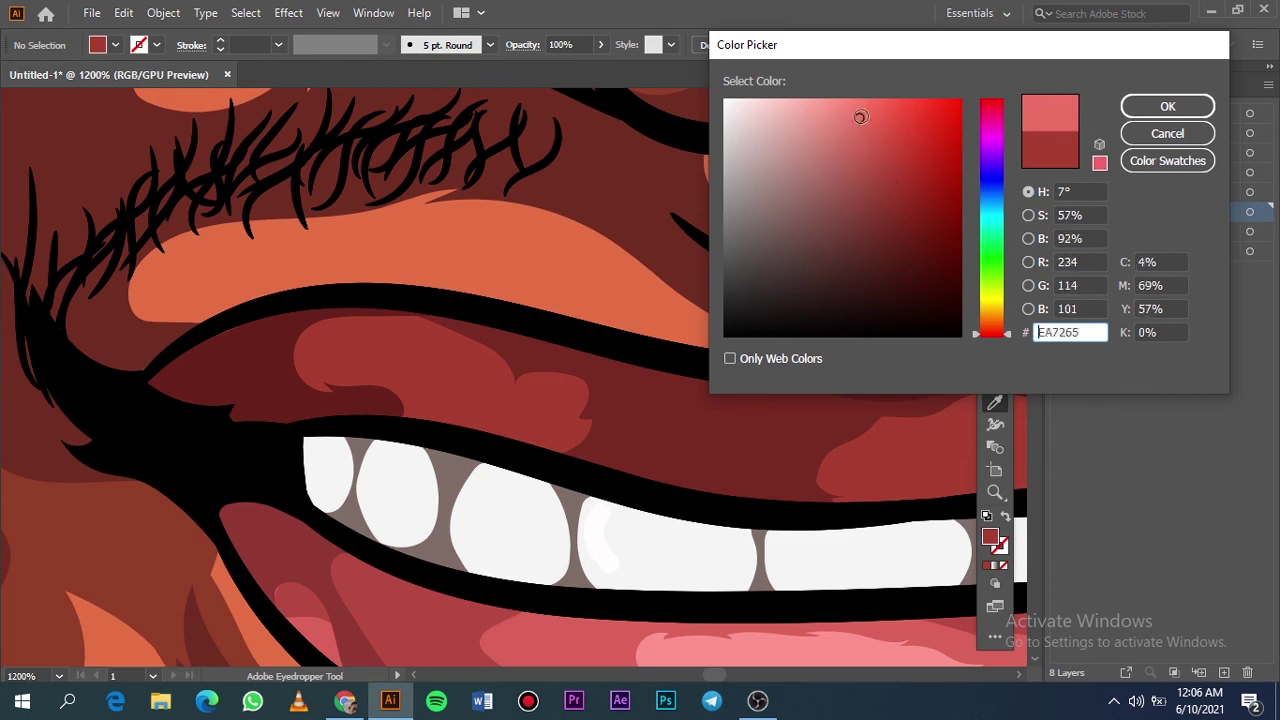
{"action": "left_click", "coordinate": [1168, 105]}
{"action": "key", "text": "n"}
{"action": "left_click_drag", "start_coordinate": [515, 430], "coordinate": [455, 350]}
{"action": "scroll", "coordinate": [527, 447], "scroll_direction": "right", "scroll_amount": 5}
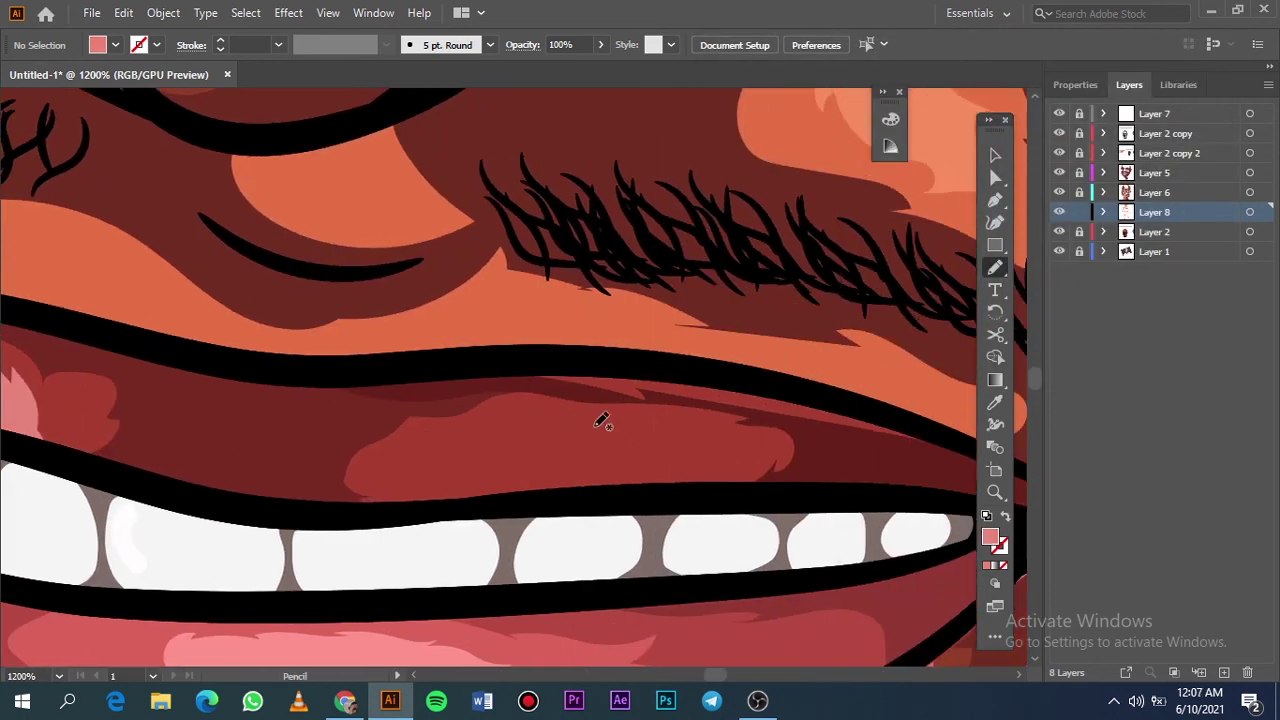